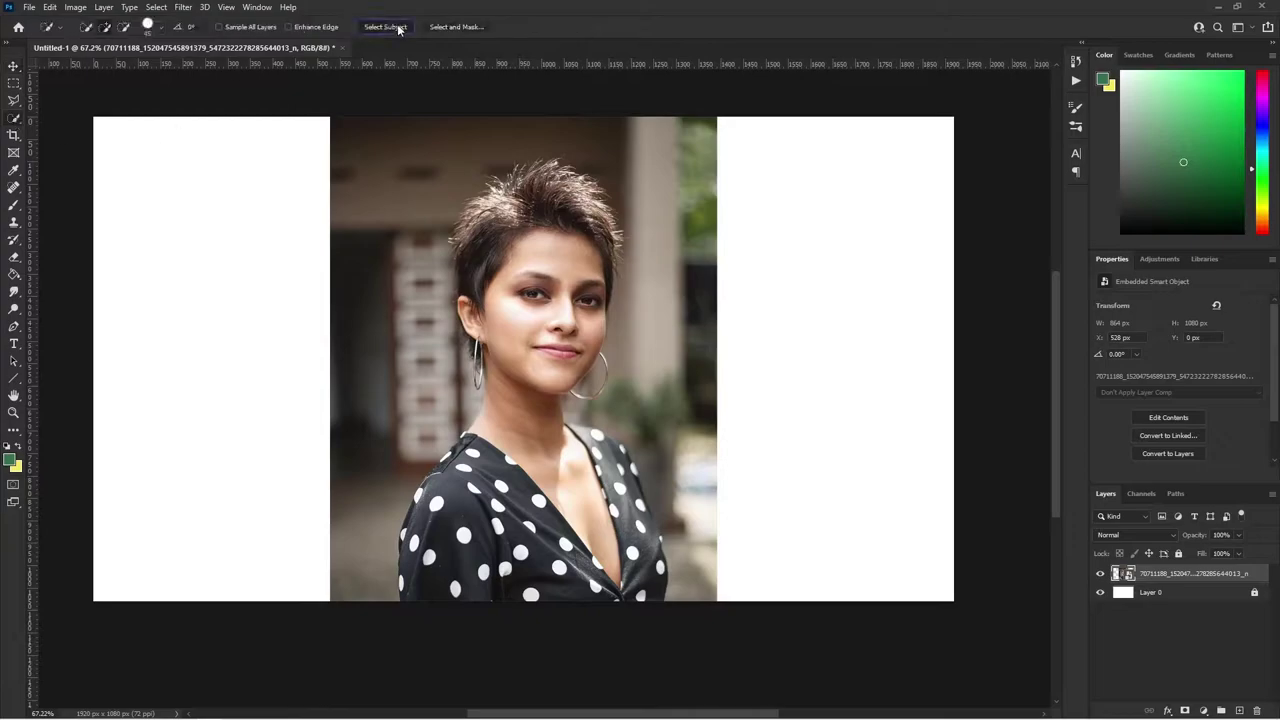
# - Switch Quick Selection to Subtract mode with a 19 px brush
pyautogui.scroll(3, 502, 305)
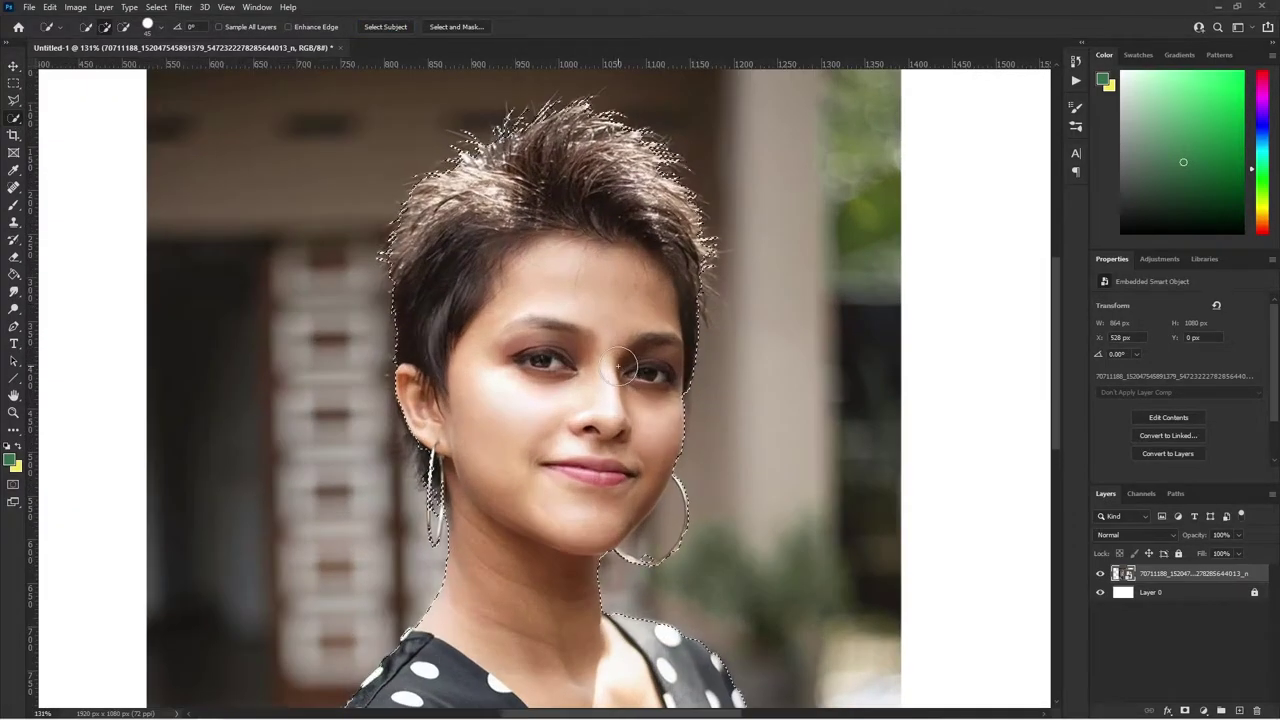
pyautogui.scroll(2, 502, 305)
pyautogui.scroll(2, 502, 305)
pyautogui.click(108, 32)
pyautogui.click(160, 27)
pyautogui.moveTo(150, 86); pyautogui.dragTo(110, 86)
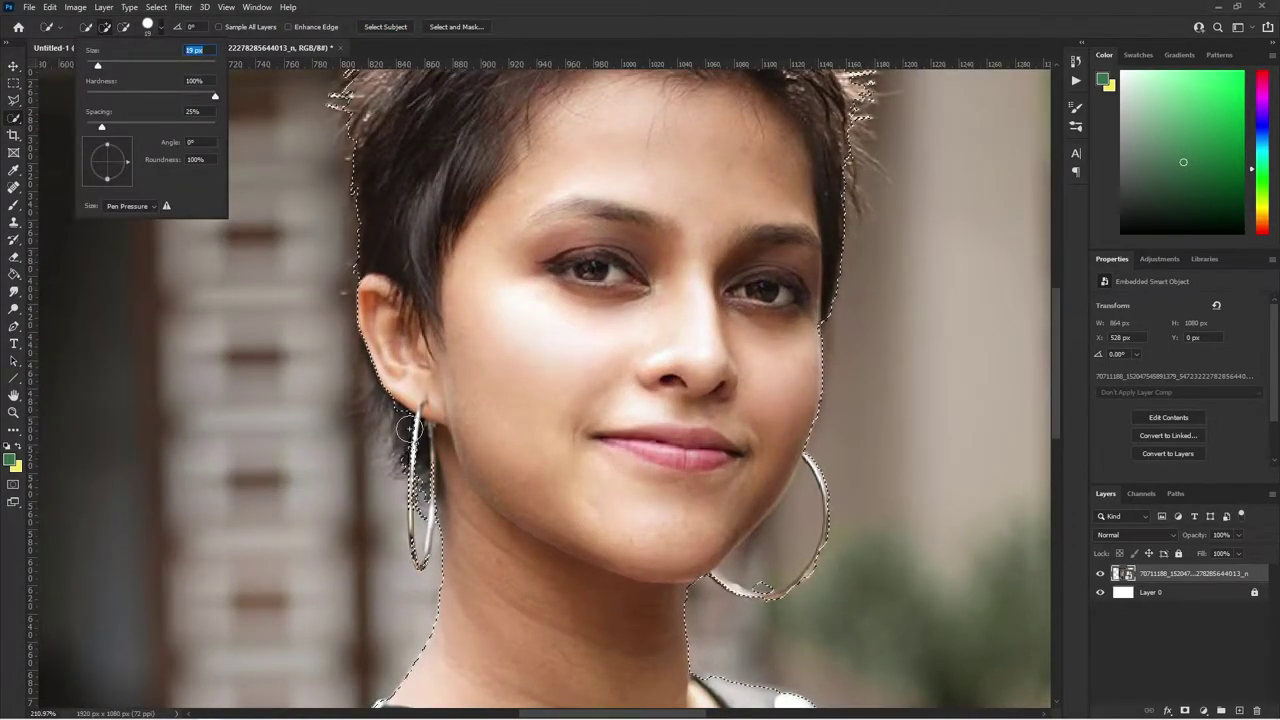
pyautogui.press('Return')
# - Remove the background near the left earring and below the right earring, keeping the earring selected
pyautogui.moveTo(400, 440)
pyautogui.mouseDown()
pyautogui.moveTo(390, 390)
pyautogui.moveTo(349, 422)
pyautogui.mouseUp()
pyautogui.scroll(2, 349, 422)
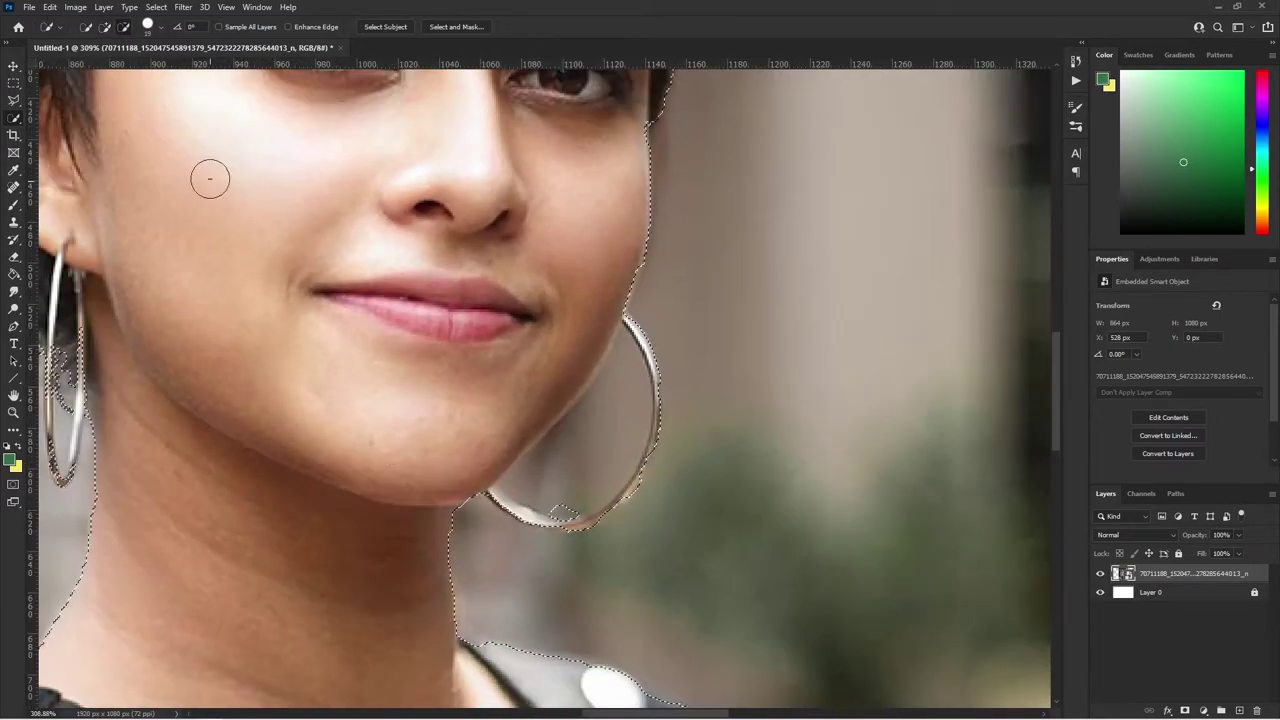
pyautogui.scroll(2, 600, 330)
pyautogui.moveTo(617, 320); pyautogui.dragTo(560, 500)
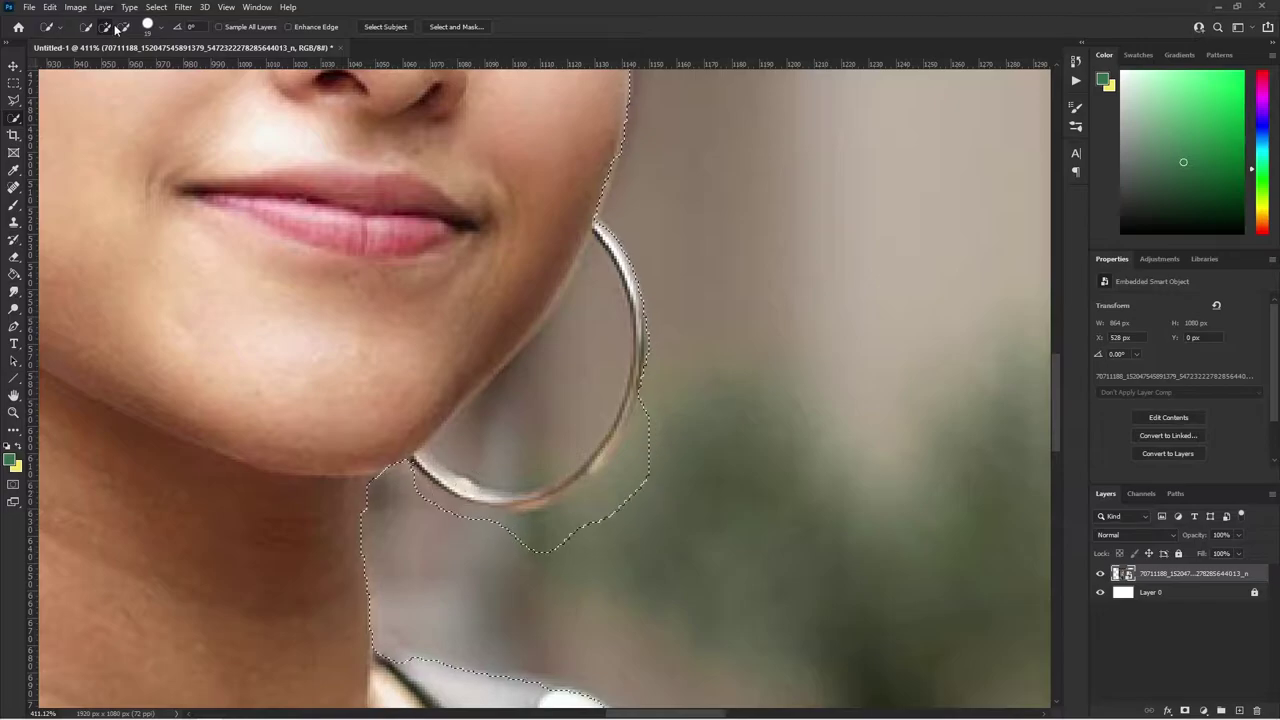
pyautogui.moveTo(443, 540); pyautogui.dragTo(599, 523)
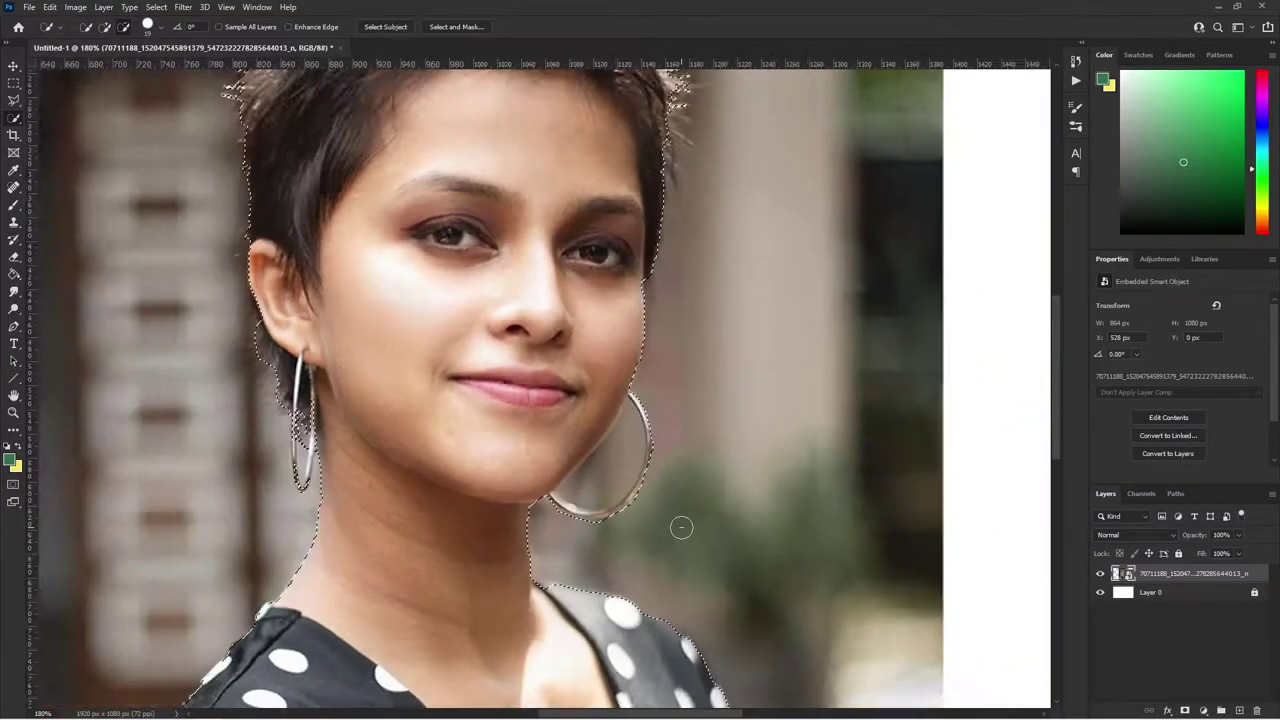
pyautogui.scroll(-5, 680, 528)
pyautogui.scroll(5, 740, 460)
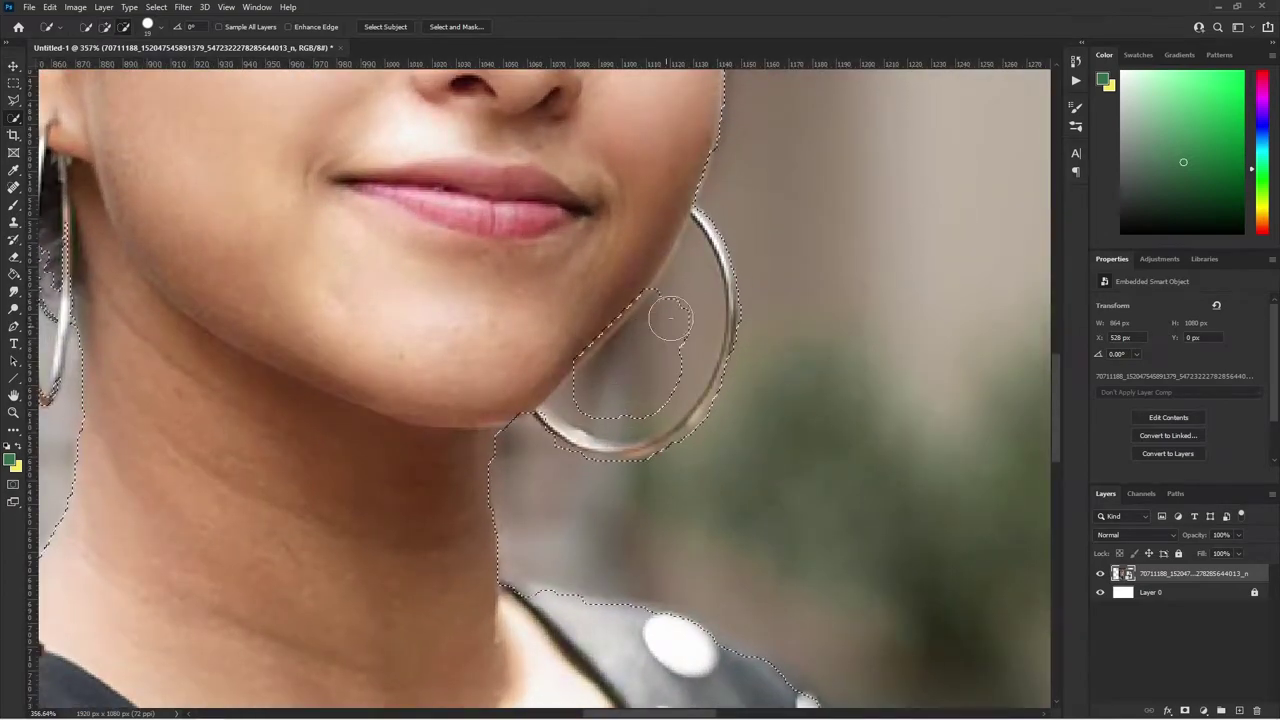
# - Remove the background gap inside the right earring's hoop from the selection
pyautogui.moveTo(622, 400); pyautogui.dragTo(696, 298)
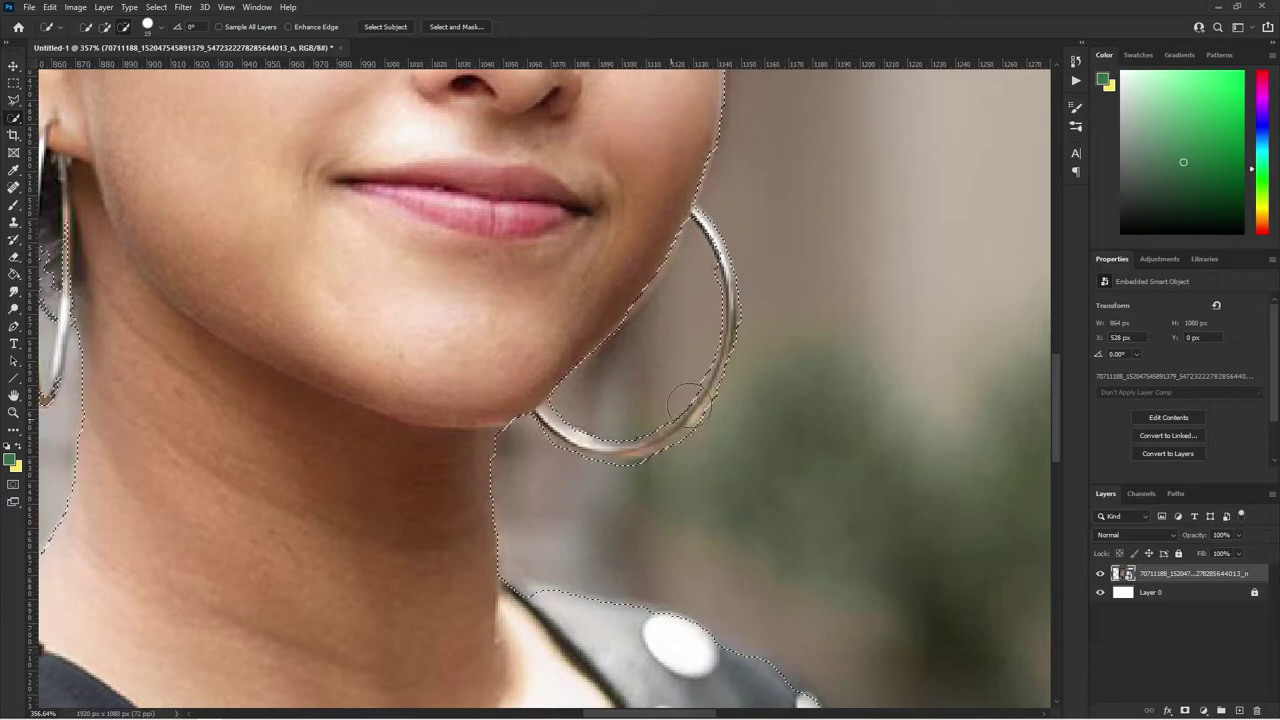
pyautogui.scroll(-2, 800, 397)
pyautogui.scroll(1, 800, 397)
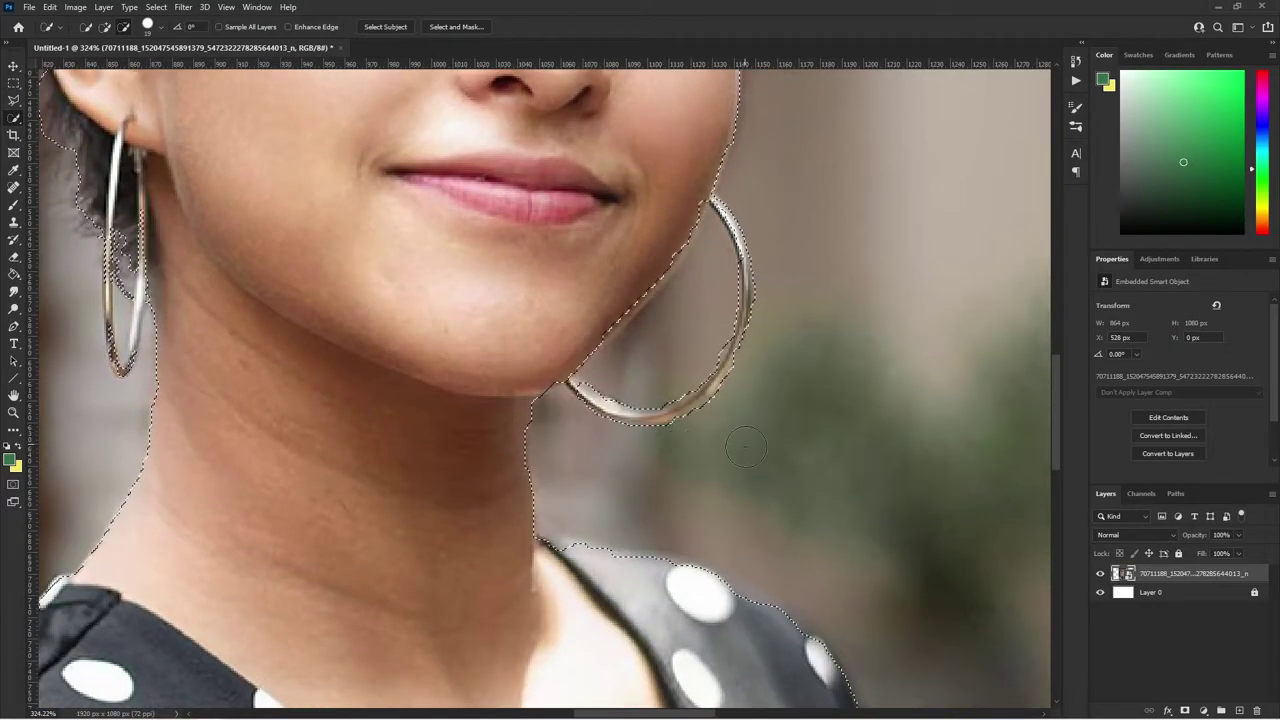
pyautogui.scroll(-3, 800, 397)
pyautogui.scroll(-2, 800, 397)
pyautogui.scroll(-3, 669, 403)
pyautogui.scroll(2, 669, 403)
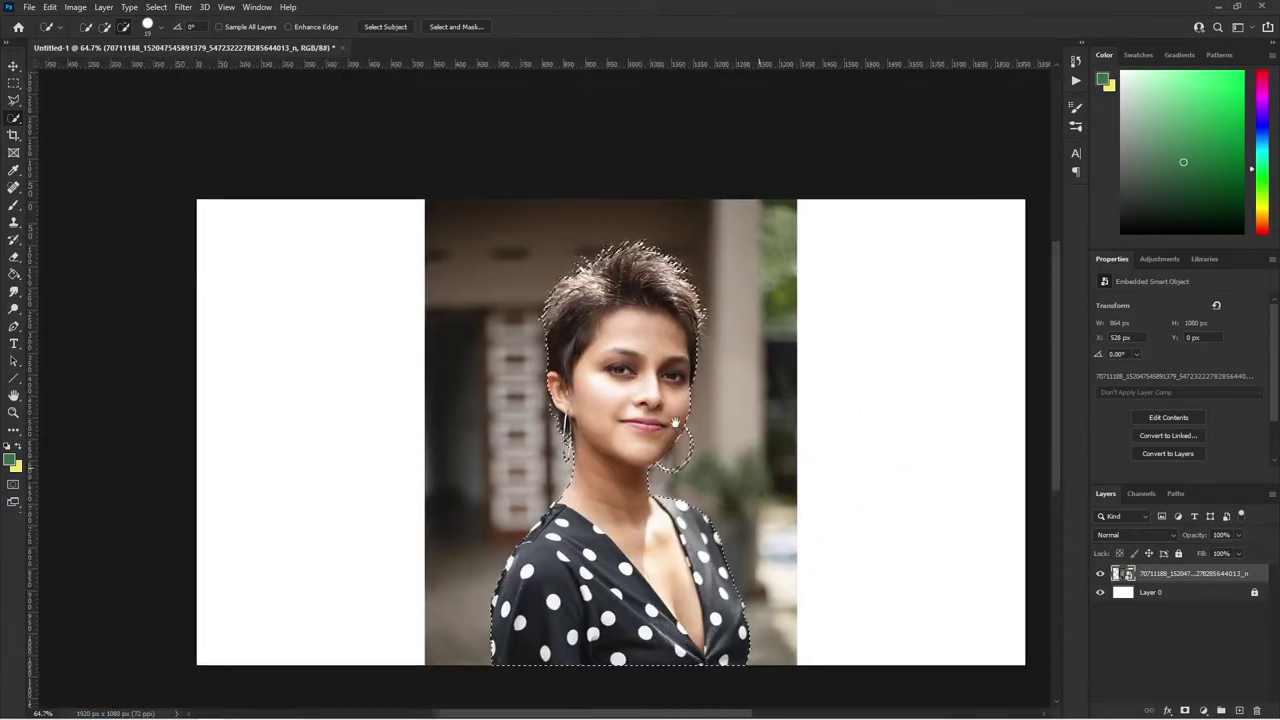
# - Copy the selected woman to Layer 1, then enlarge and recentre her on the canvas
pyautogui.hotkey('ctrl', 'j')
pyautogui.scroll(1, 596, 363)
pyautogui.hotkey('ctrl', 't')
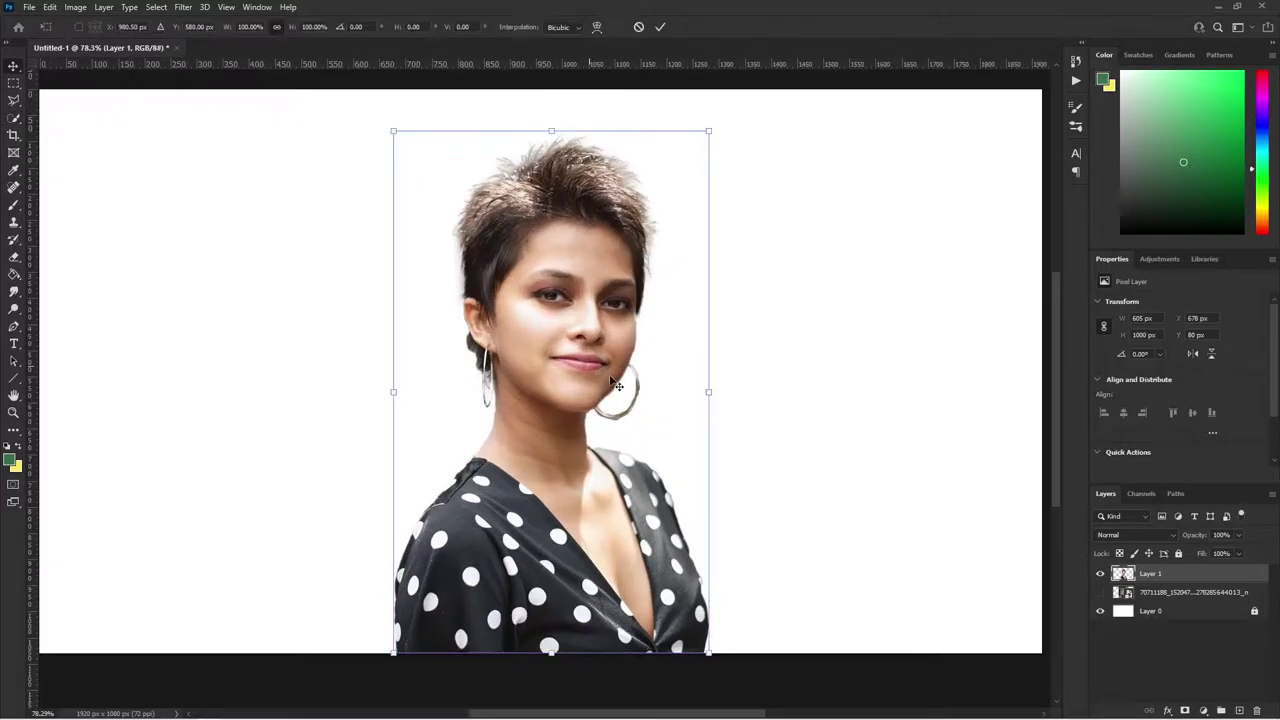
pyautogui.scroll(-3, 596, 363)
pyautogui.moveTo(507, 238); pyautogui.dragTo(457, 157)
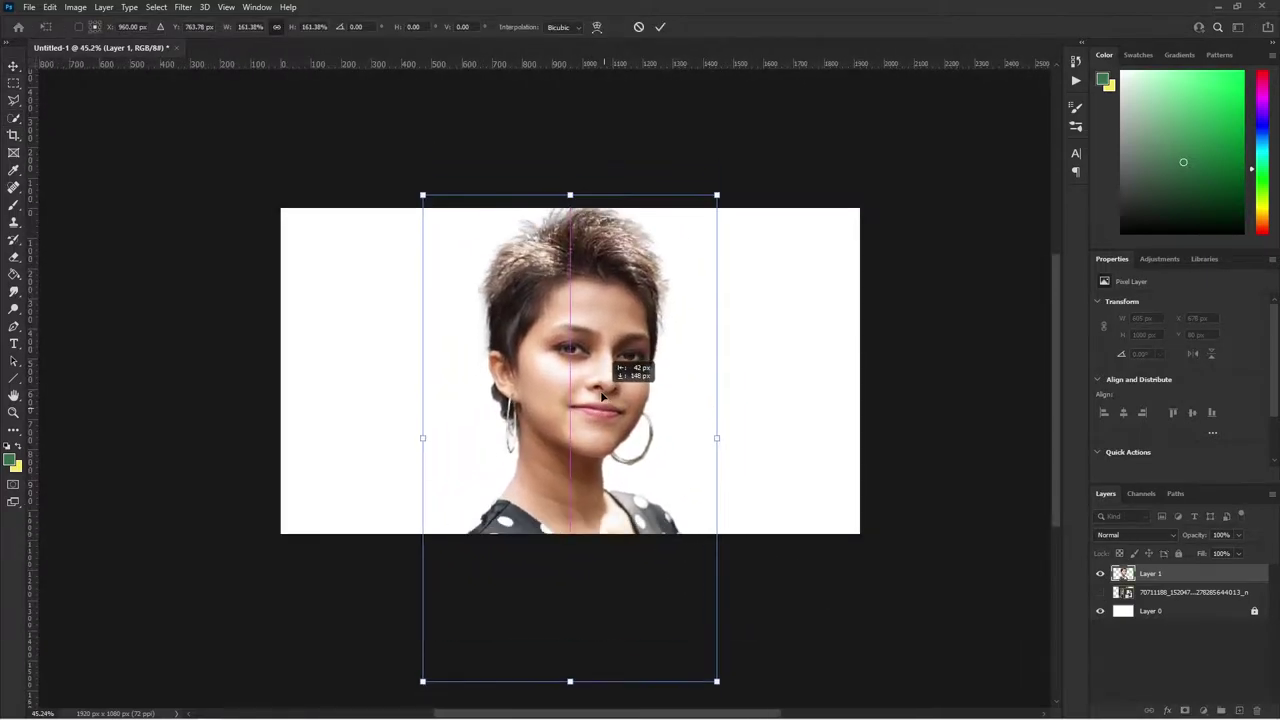
pyautogui.moveTo(629, 366); pyautogui.dragTo(587, 450)
pyautogui.press('Return')
pyautogui.scroll(2, 587, 450)
pyautogui.scroll(-2, 789, 374)
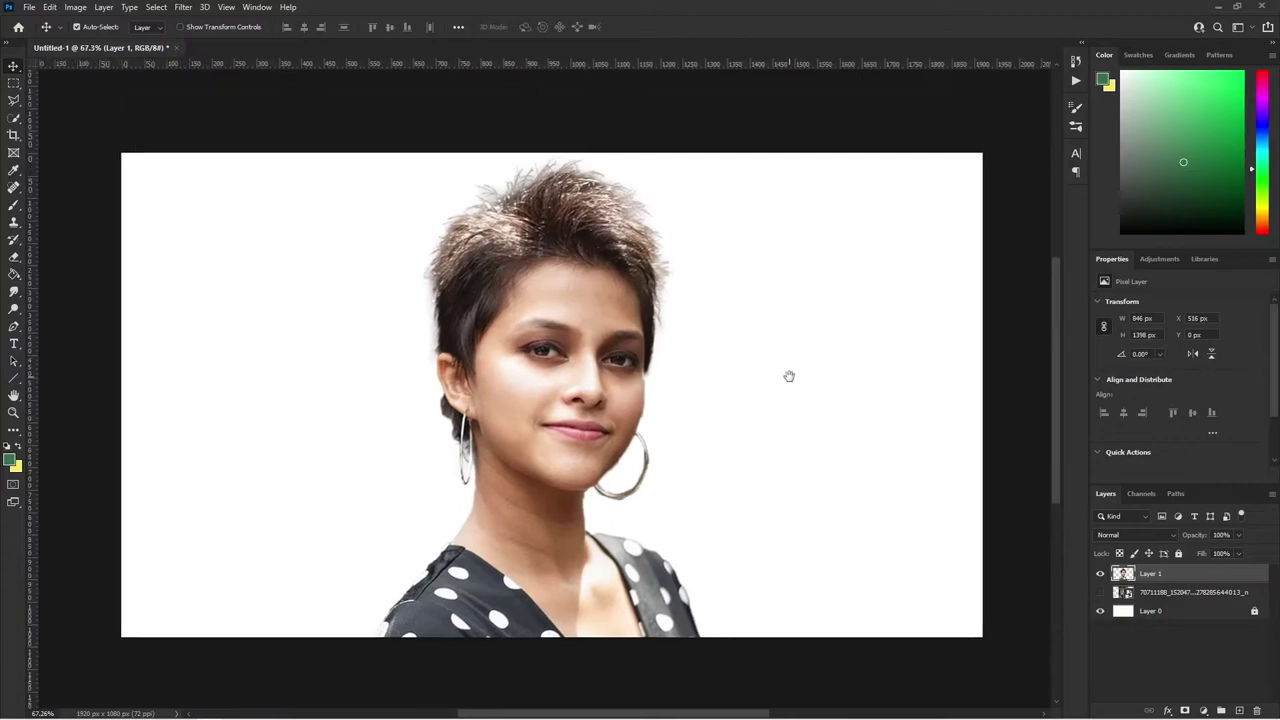
# - Sharpen the woman with the Unsharp Mask filter
pyautogui.click(183, 7)
pyautogui.click(382, 316)
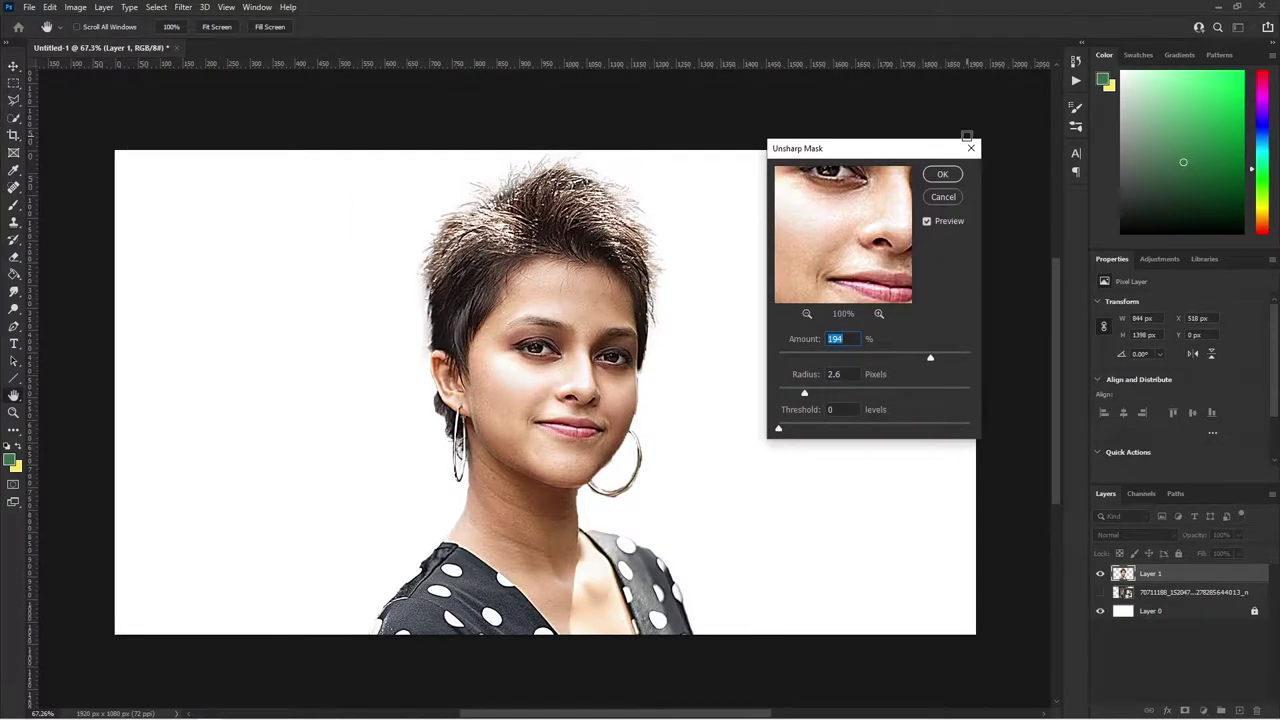
pyautogui.click(942, 174)
pyautogui.scroll(1, 625, 339)
# - Set up the Smudge tool with the Smoothing Smudge Brush at 31 px
pyautogui.press('r')
pyautogui.click(83, 27)
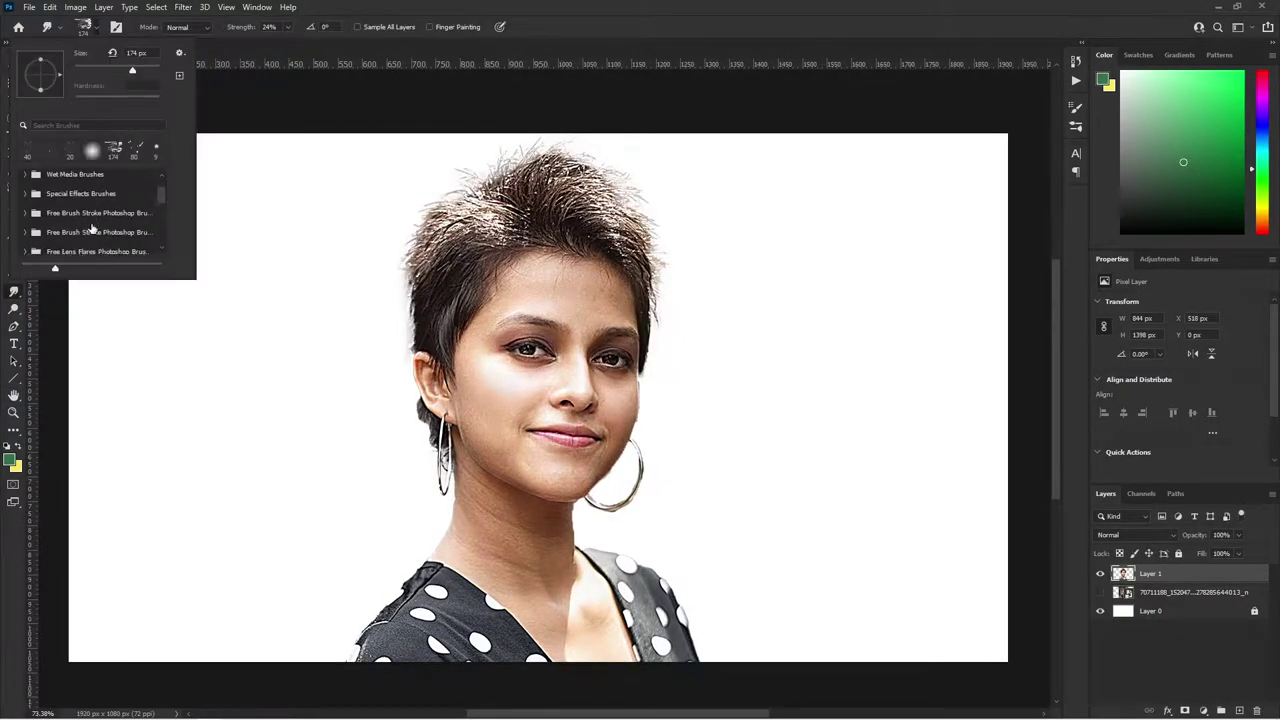
pyautogui.scroll(-2, 90, 230)
pyautogui.doubleClick(75, 238)
pyautogui.scroll(3, 531, 309)
pyautogui.click(83, 27)
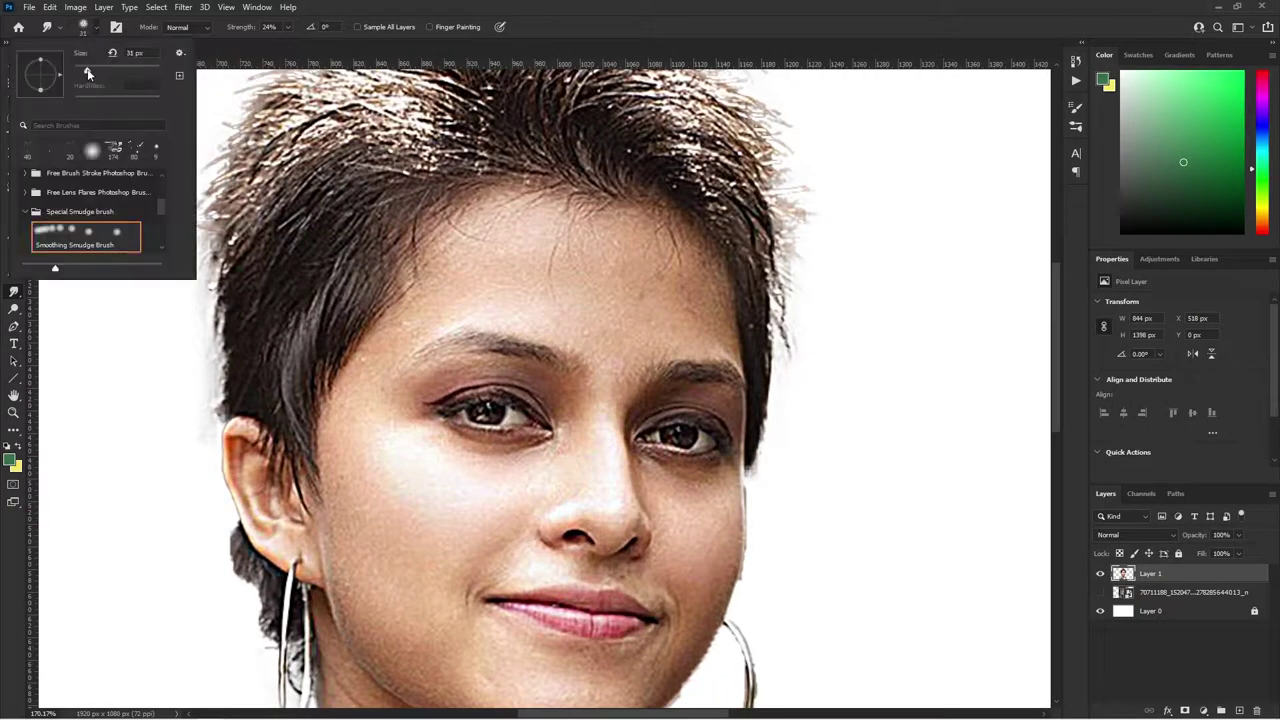
pyautogui.press('Escape')
pyautogui.scroll(1, 420, 446)
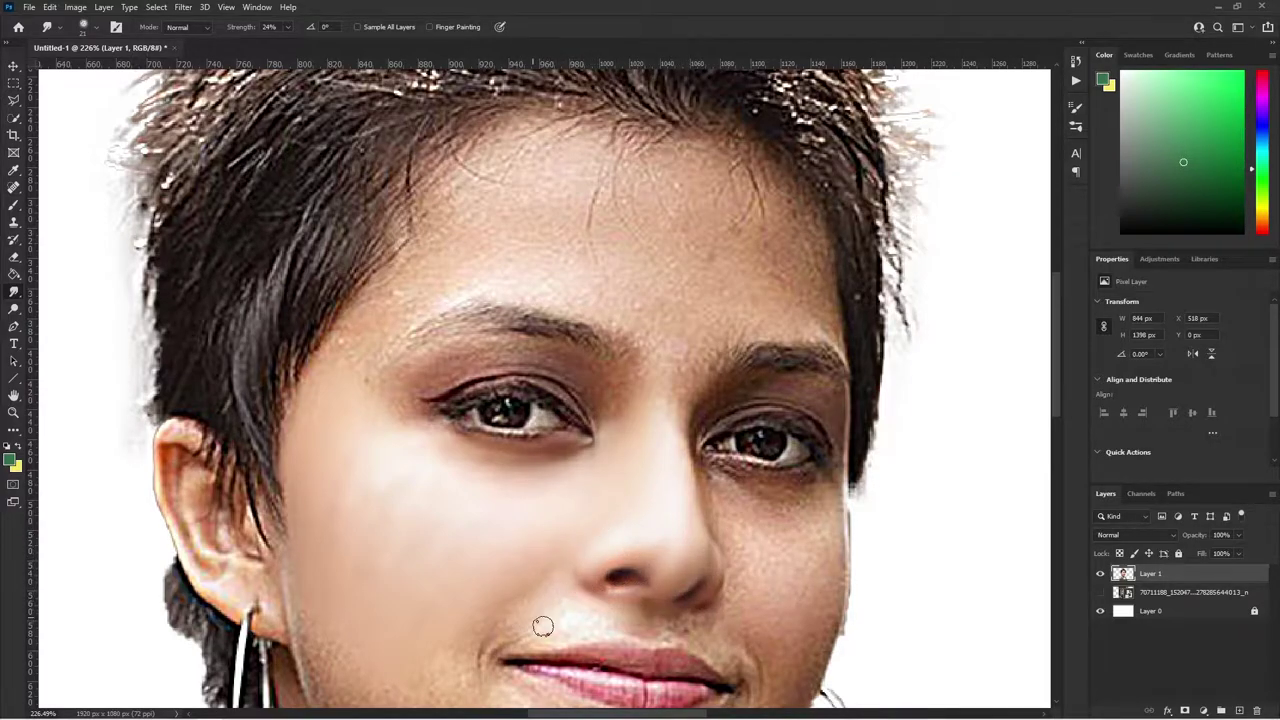
# - Smudge the upper lip corner, under the right eye, the cheek edge and the jawline
pyautogui.moveTo(500, 655); pyautogui.dragTo(520, 641)
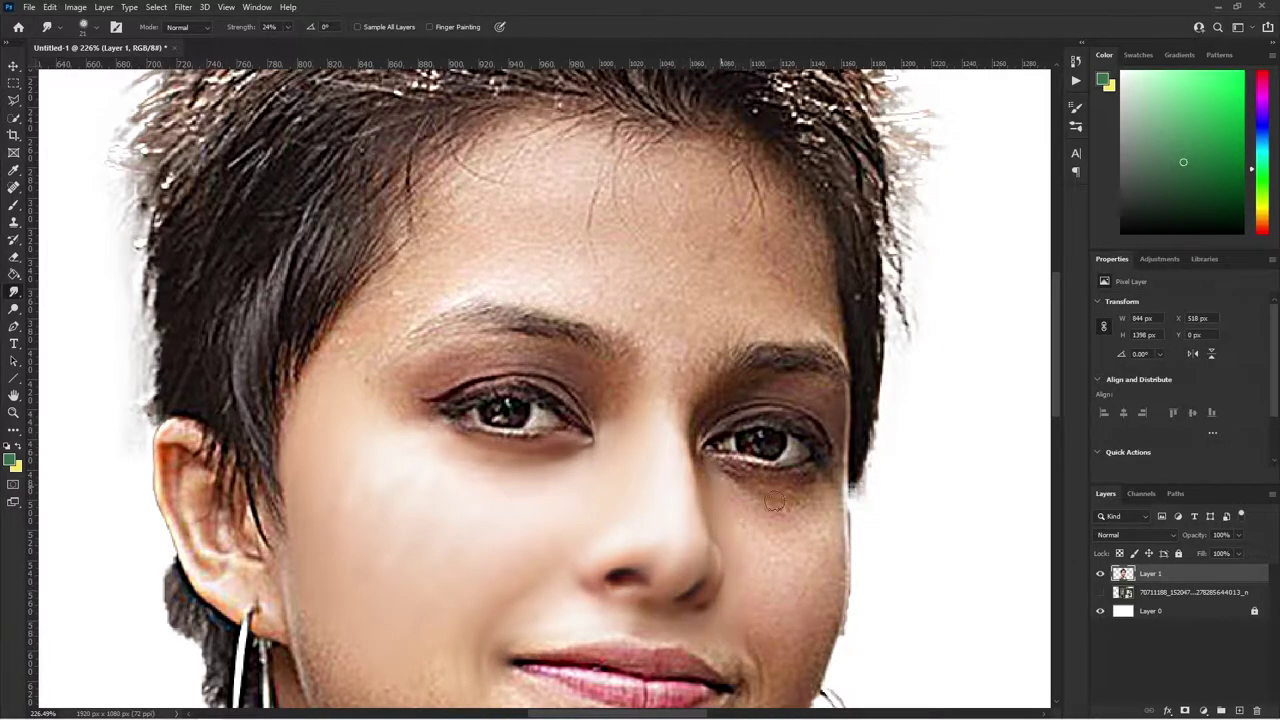
pyautogui.moveTo(690, 460); pyautogui.dragTo(785, 465)
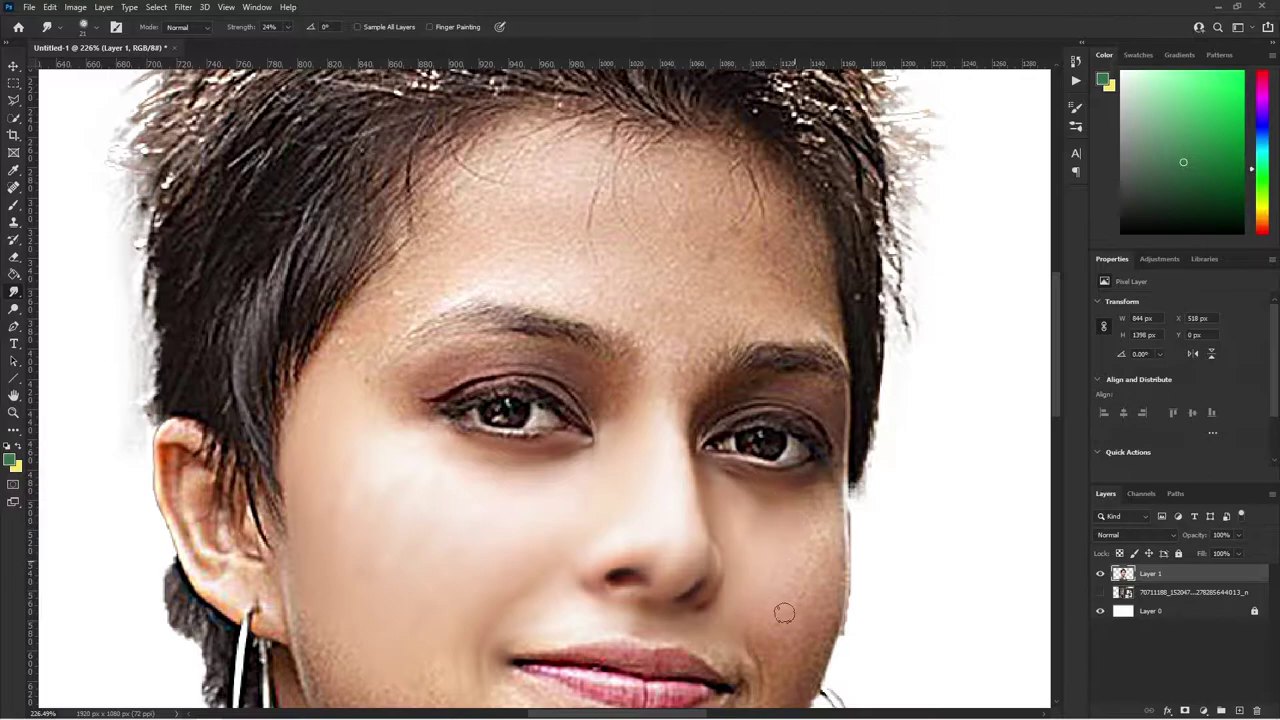
pyautogui.moveTo(802, 547)
pyautogui.mouseDown()
pyautogui.moveTo(829, 520)
pyautogui.moveTo(843, 567)
pyautogui.mouseUp()
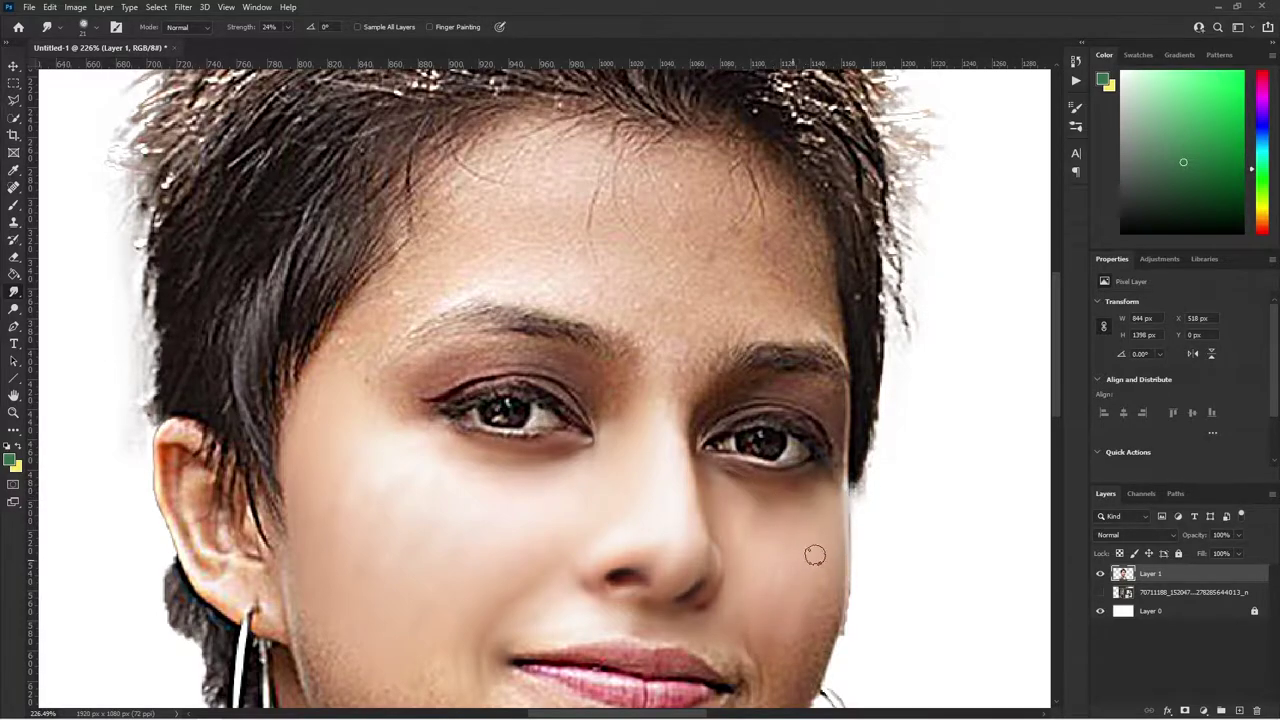
pyautogui.moveTo(736, 544); pyautogui.dragTo(603, 530)
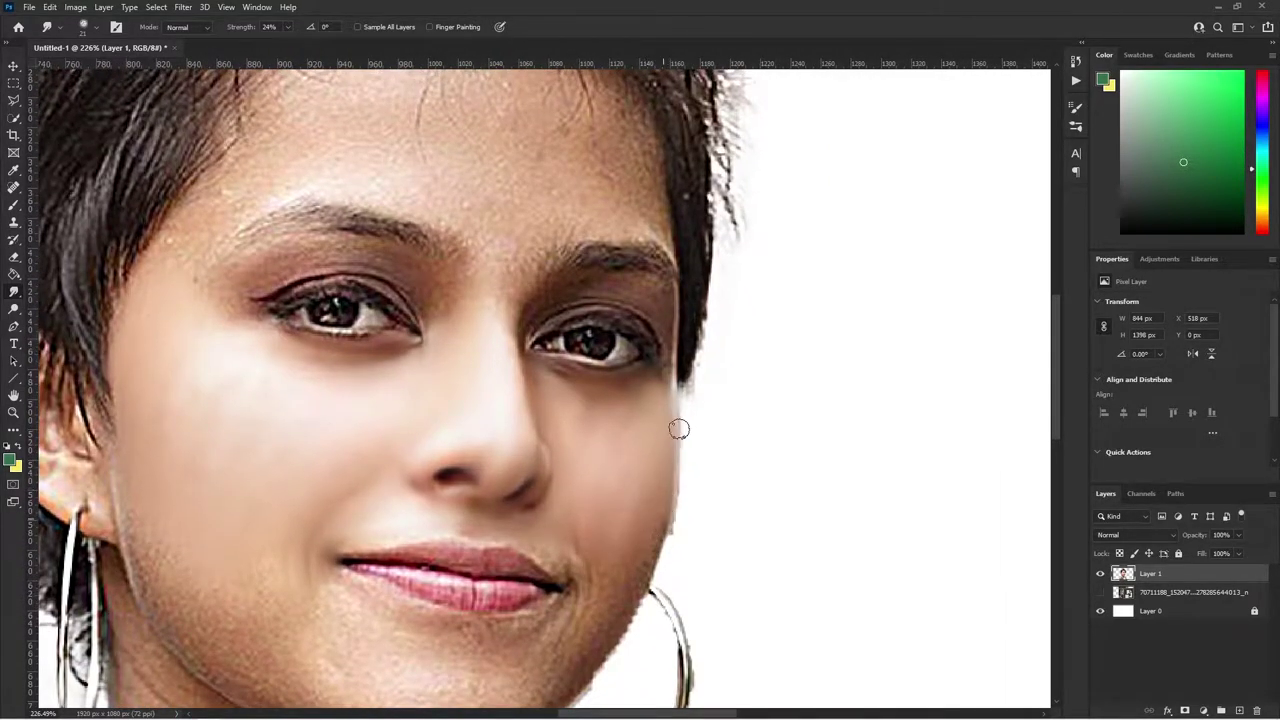
pyautogui.moveTo(657, 578); pyautogui.dragTo(589, 572)
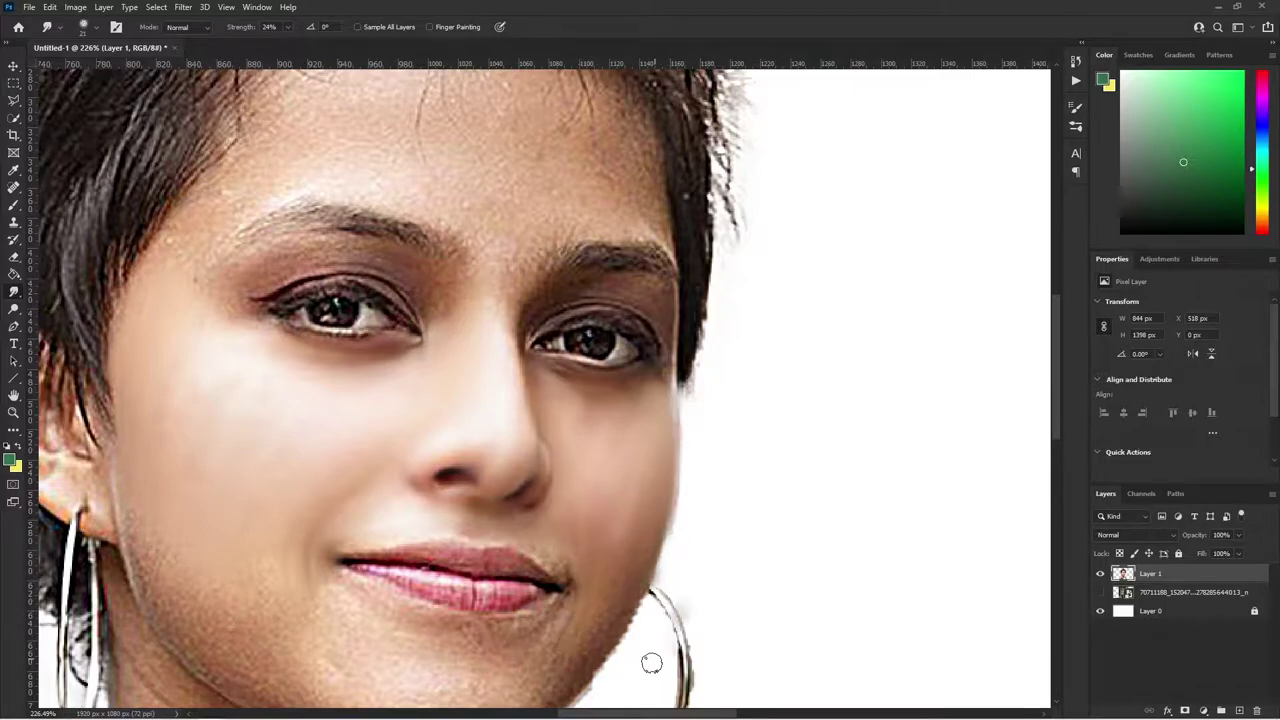
pyautogui.moveTo(658, 548); pyautogui.dragTo(665, 508)
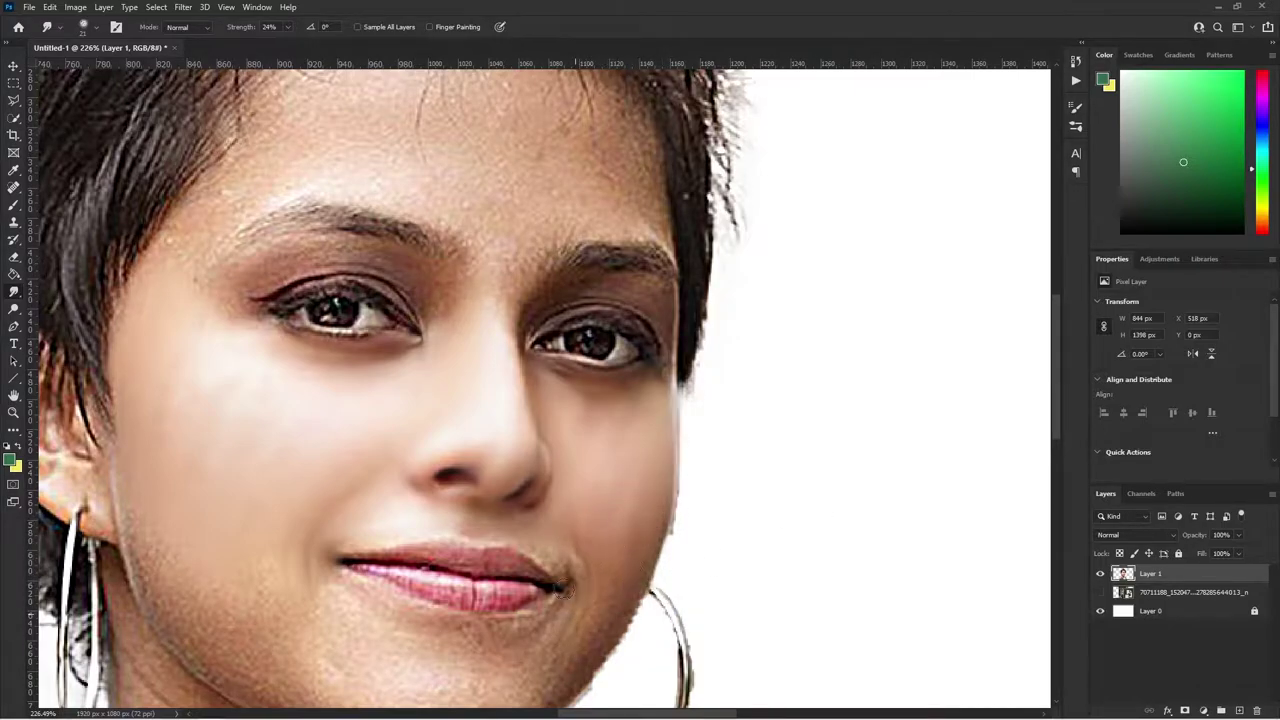
pyautogui.moveTo(592, 680); pyautogui.dragTo(636, 575)
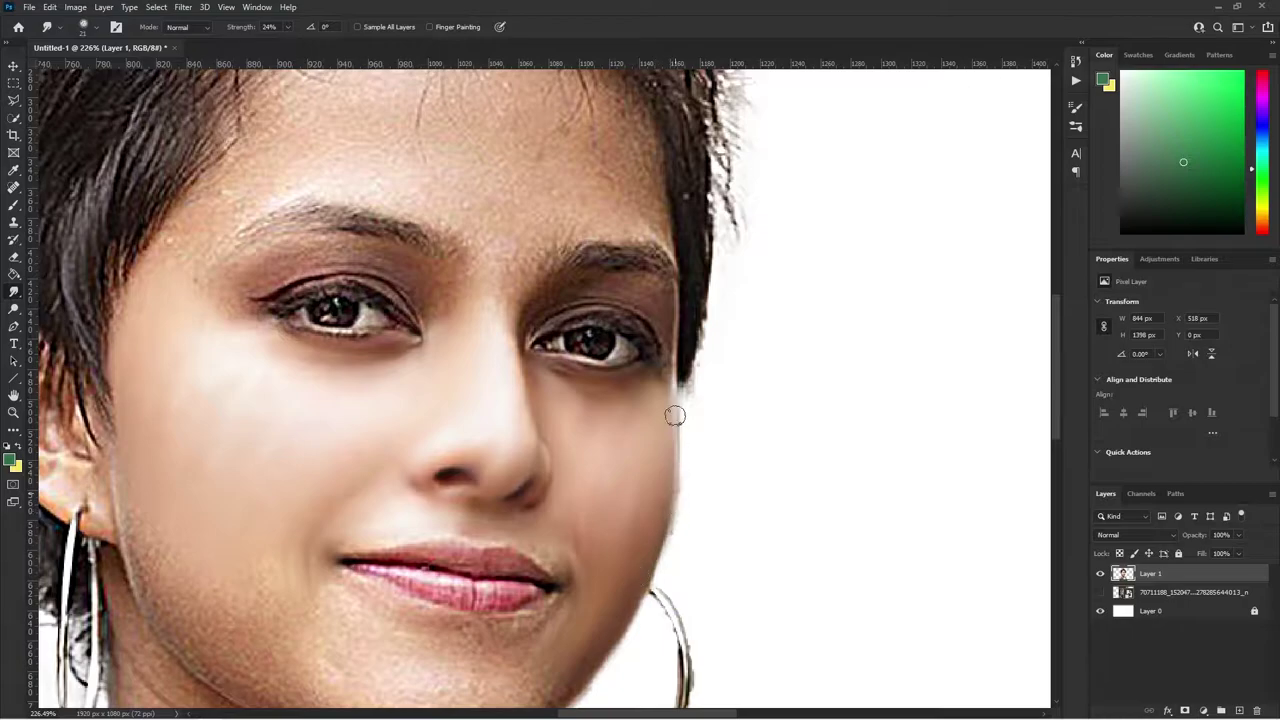
pyautogui.moveTo(675, 415); pyautogui.dragTo(559, 566)
# - Smudge the skin at the lip's right corner and the lower jawline near the earring
pyautogui.moveTo(503, 622); pyautogui.dragTo(540, 613)
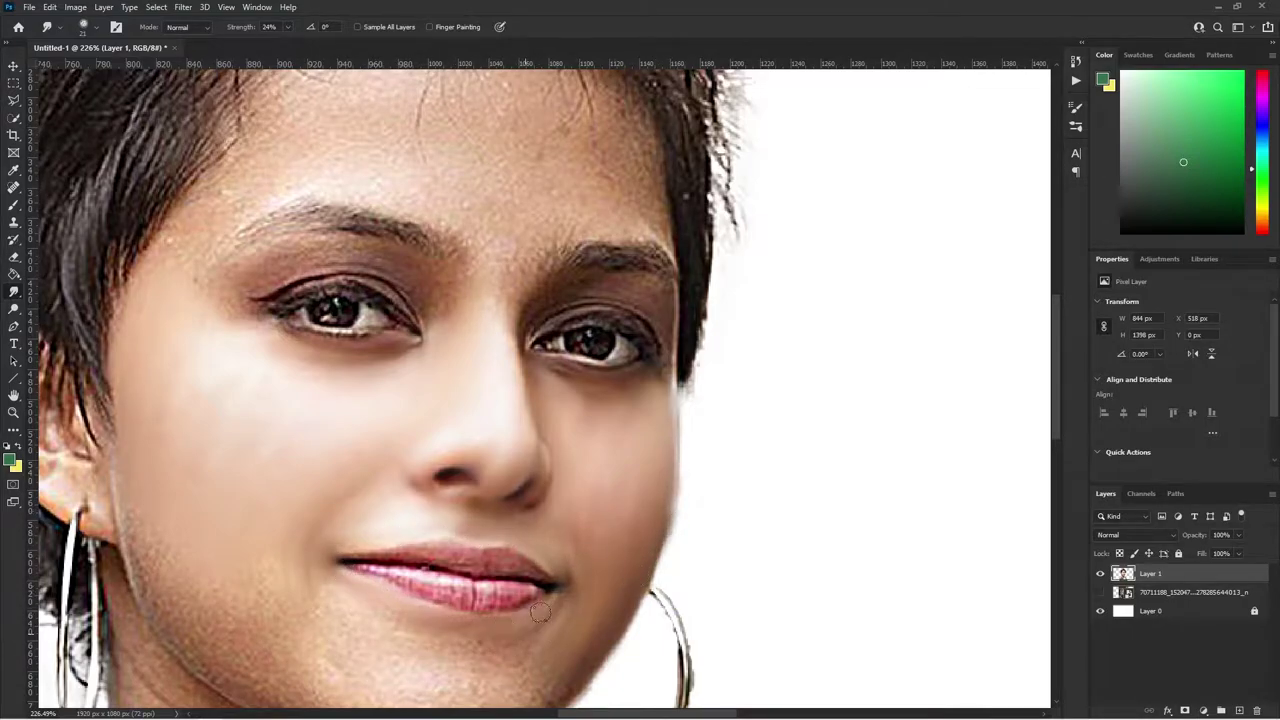
pyautogui.scroll(-3, 573, 626)
pyautogui.scroll(-2, 620, 431)
pyautogui.scroll(6, 551, 543)
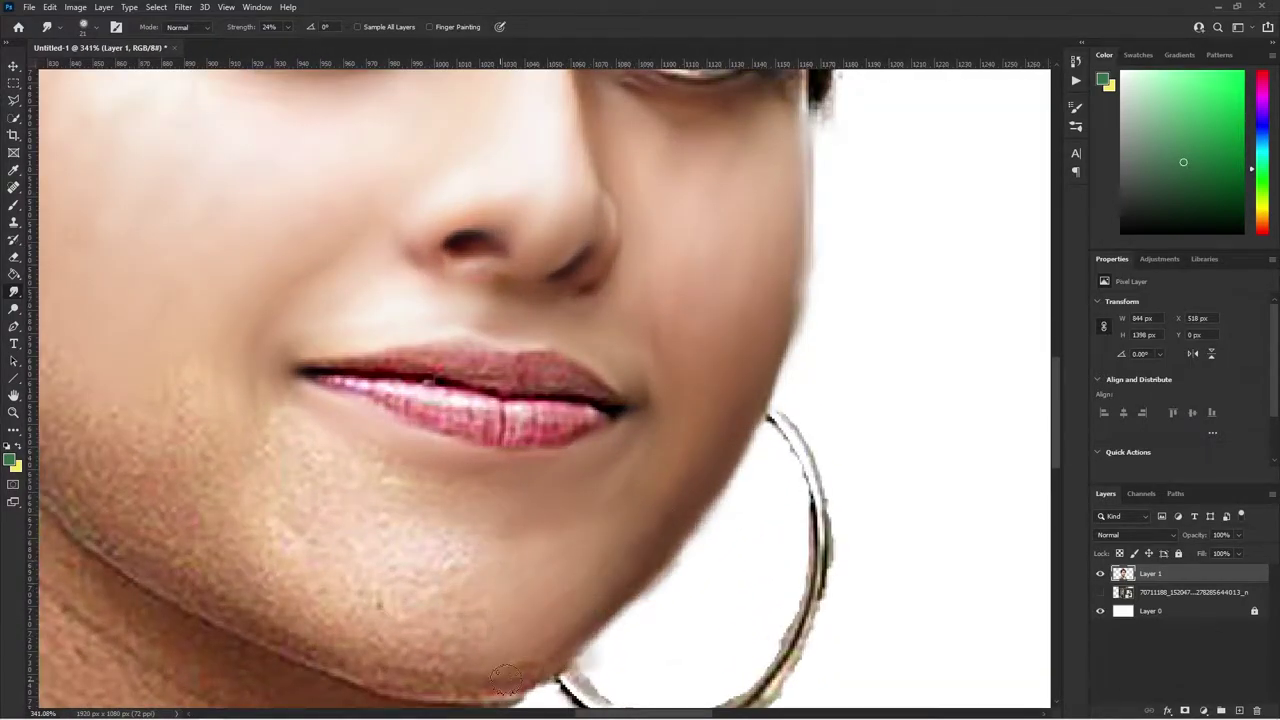
pyautogui.scroll(-2, 556, 673)
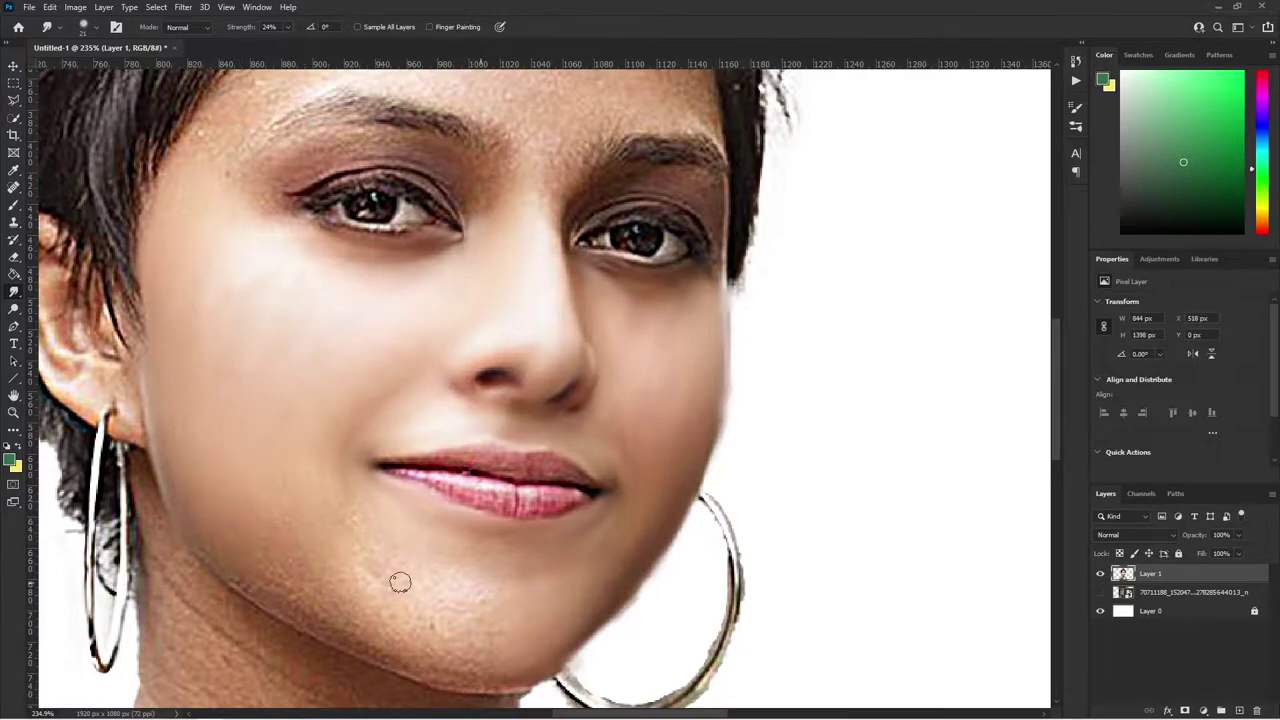
pyautogui.hscroll(1, 266, 564)
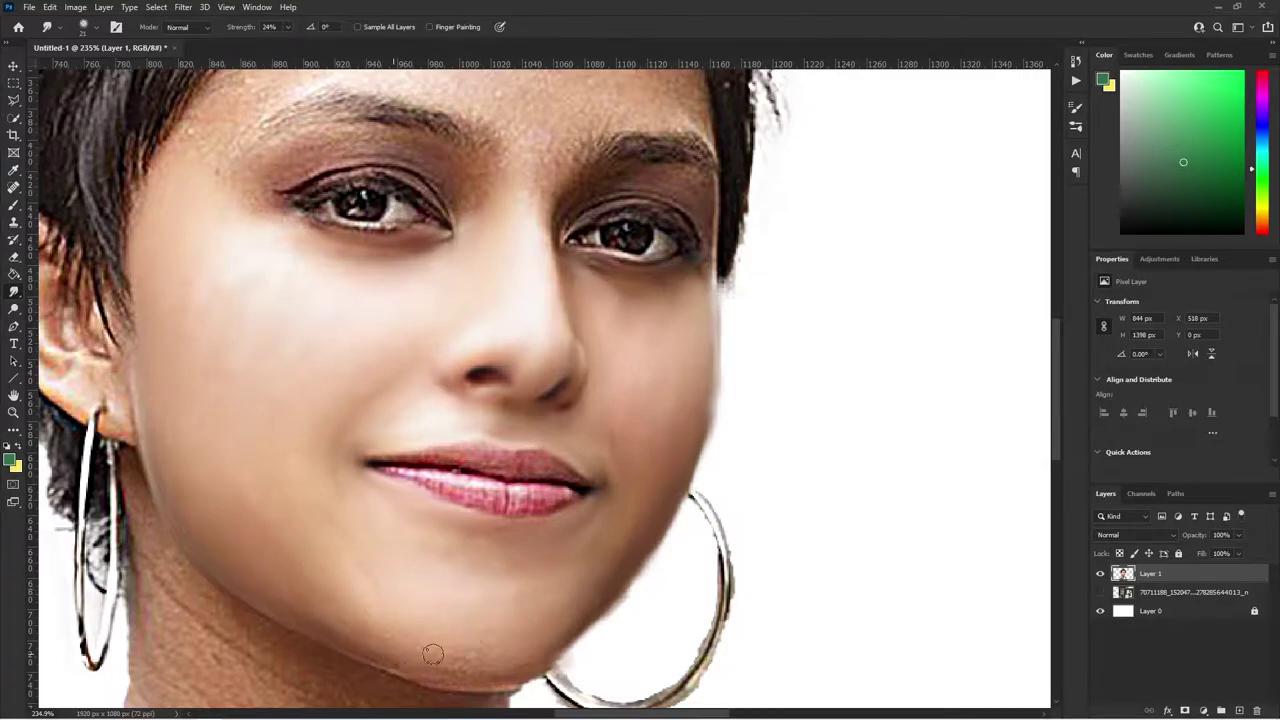
pyautogui.moveTo(495, 690); pyautogui.dragTo(552, 671)
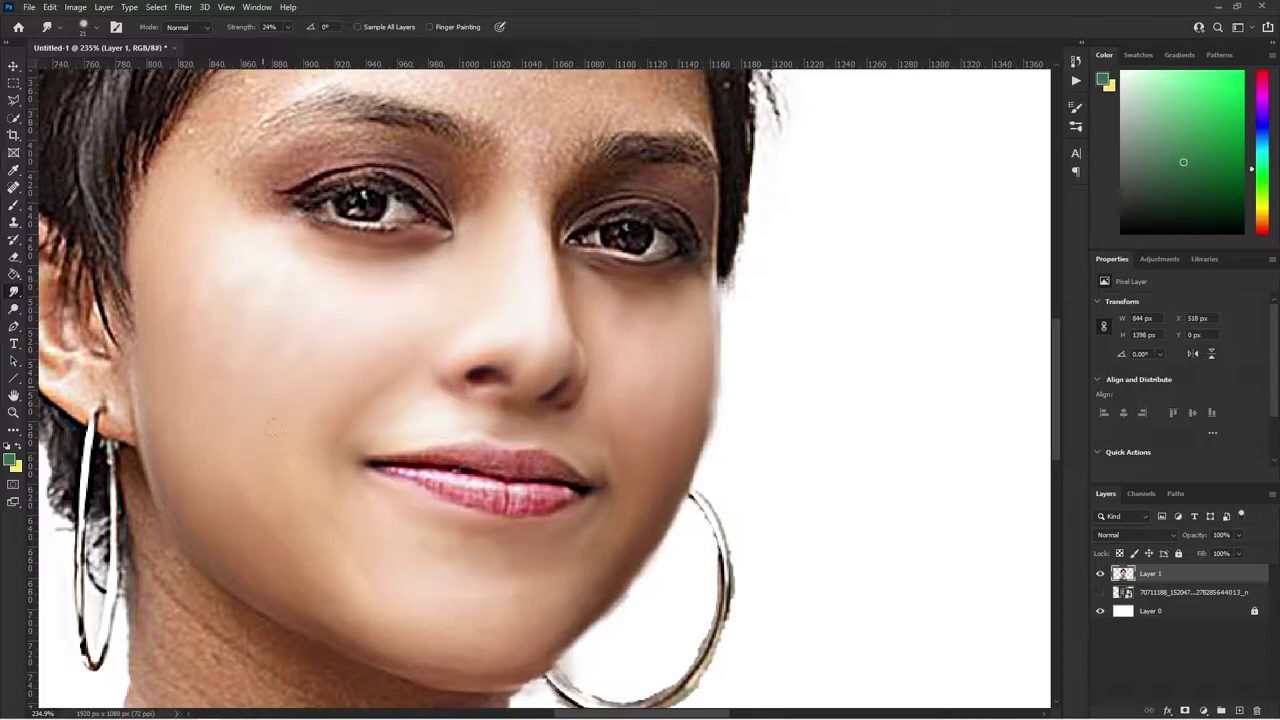
pyautogui.scroll(2, 523, 462)
pyautogui.scroll(1, 523, 462)
# - Smooth the lower lip edge and the crease above the left eye
pyautogui.moveTo(404, 504)
pyautogui.mouseDown()
pyautogui.moveTo(451, 494)
pyautogui.moveTo(350, 483)
pyautogui.moveTo(560, 512)
pyautogui.moveTo(557, 465)
pyautogui.moveTo(525, 483)
pyautogui.moveTo(450, 455)
pyautogui.moveTo(290, 458)
pyautogui.mouseUp()
pyautogui.scroll(-5, 290, 458)
pyautogui.scroll(3, 383, 247)
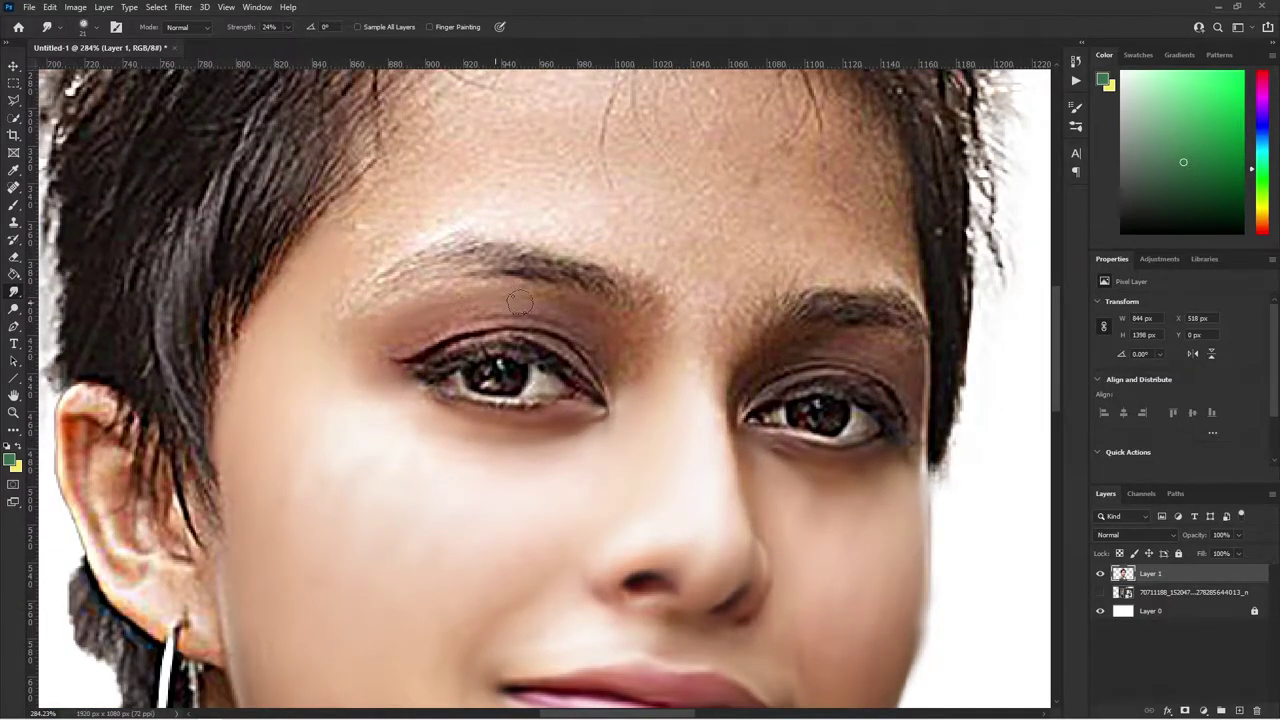
pyautogui.moveTo(617, 331); pyautogui.dragTo(380, 345)
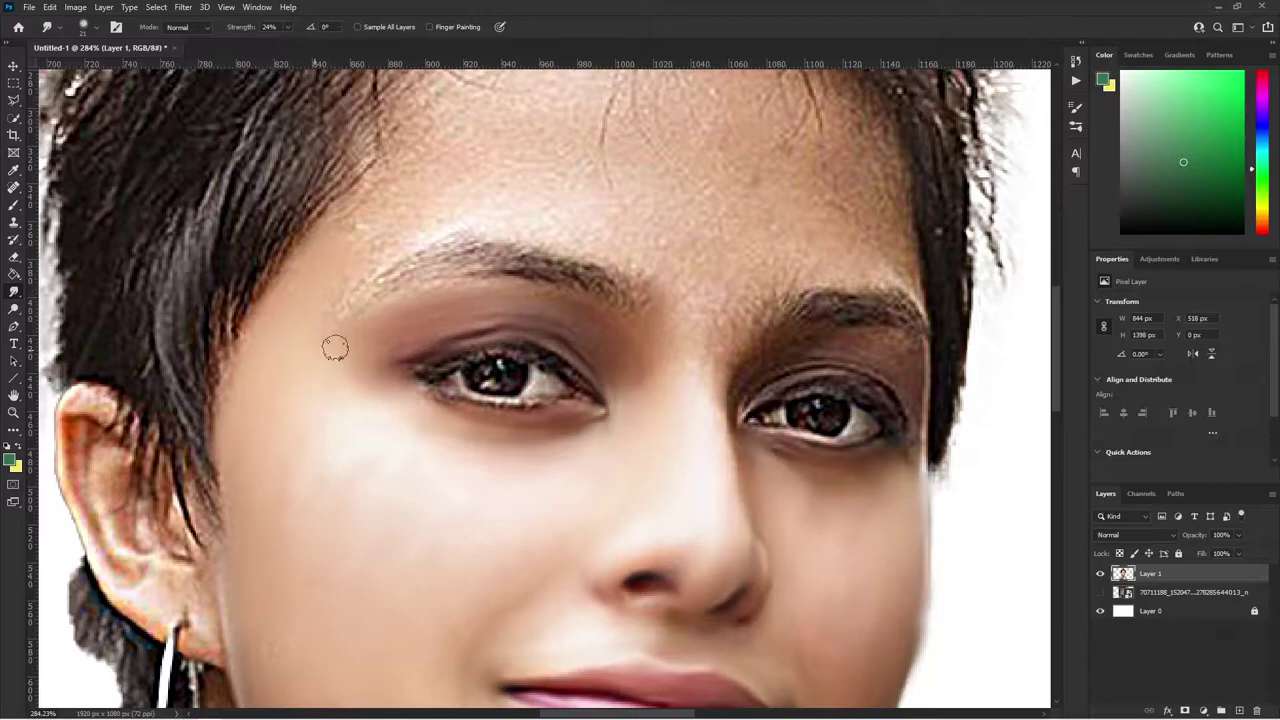
pyautogui.scroll(2, 321, 351)
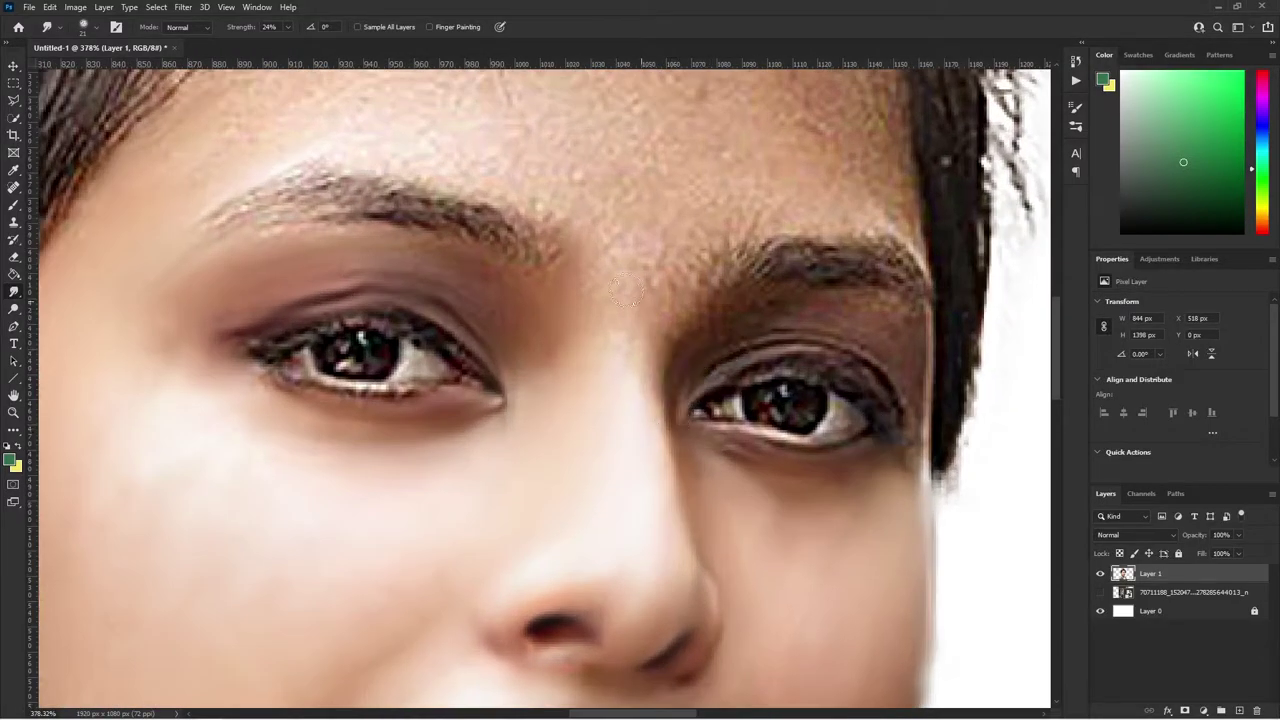
pyautogui.scroll(-2, 918, 450)
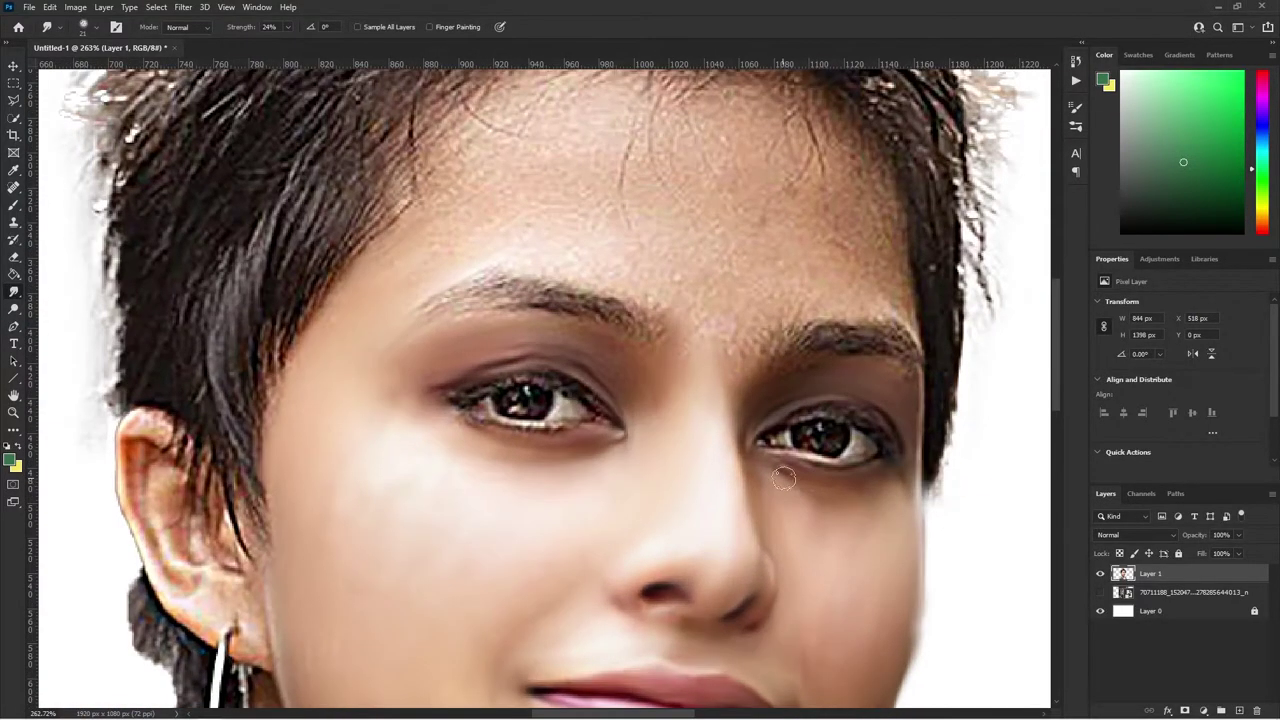
# - Smudge both eyebrows soft, blurring the left brow's hairs and the right brow's outer end
pyautogui.scroll(-5, 674, 391)
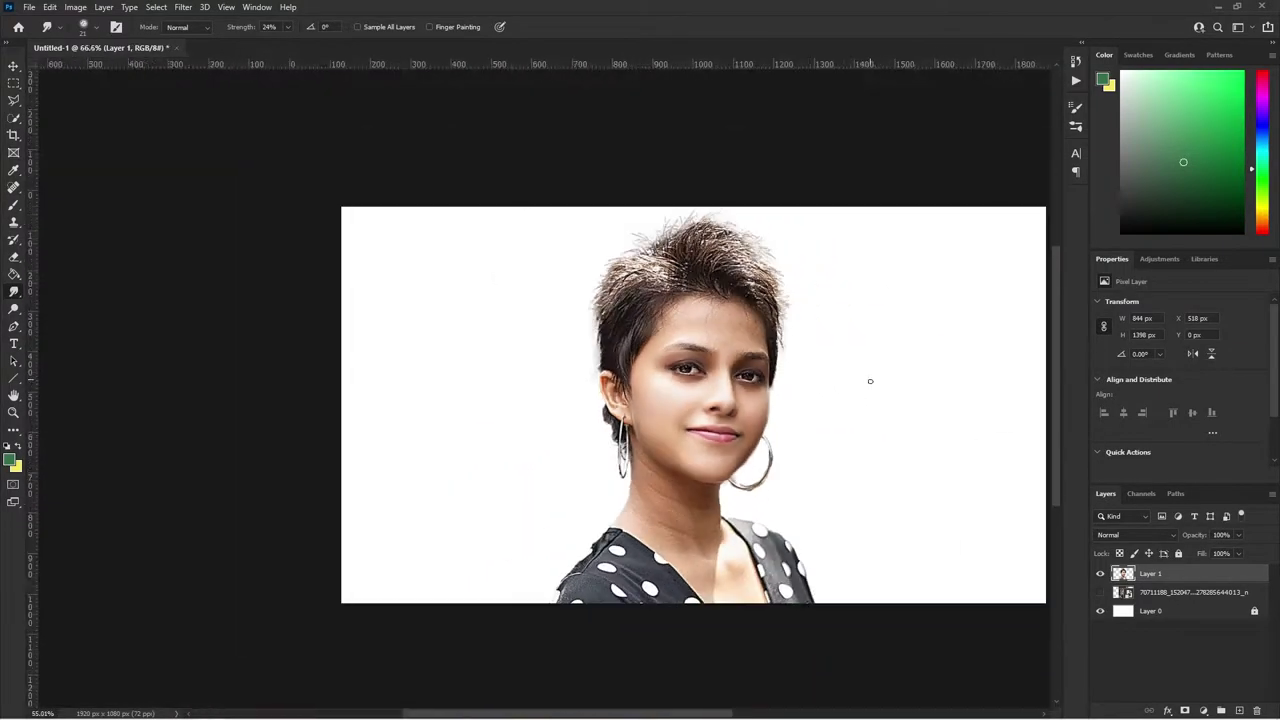
pyautogui.scroll(3, 869, 377)
pyautogui.scroll(1, 617, 360)
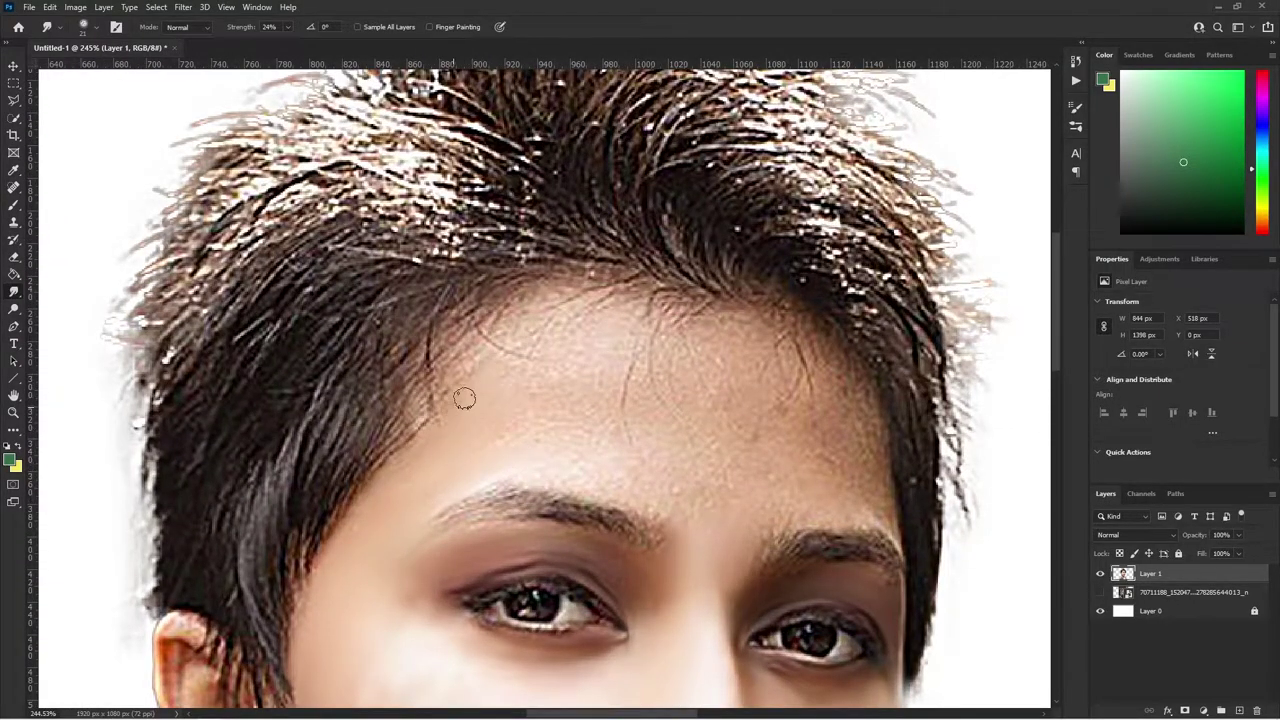
pyautogui.scroll(2, 680, 533)
pyautogui.moveTo(521, 488)
pyautogui.mouseDown()
pyautogui.moveTo(423, 486)
pyautogui.moveTo(555, 478)
pyautogui.mouseUp()
pyautogui.moveTo(489, 443); pyautogui.dragTo(486, 493)
pyautogui.scroll(1, 485, 493)
pyautogui.hscroll(3, 600, 520)
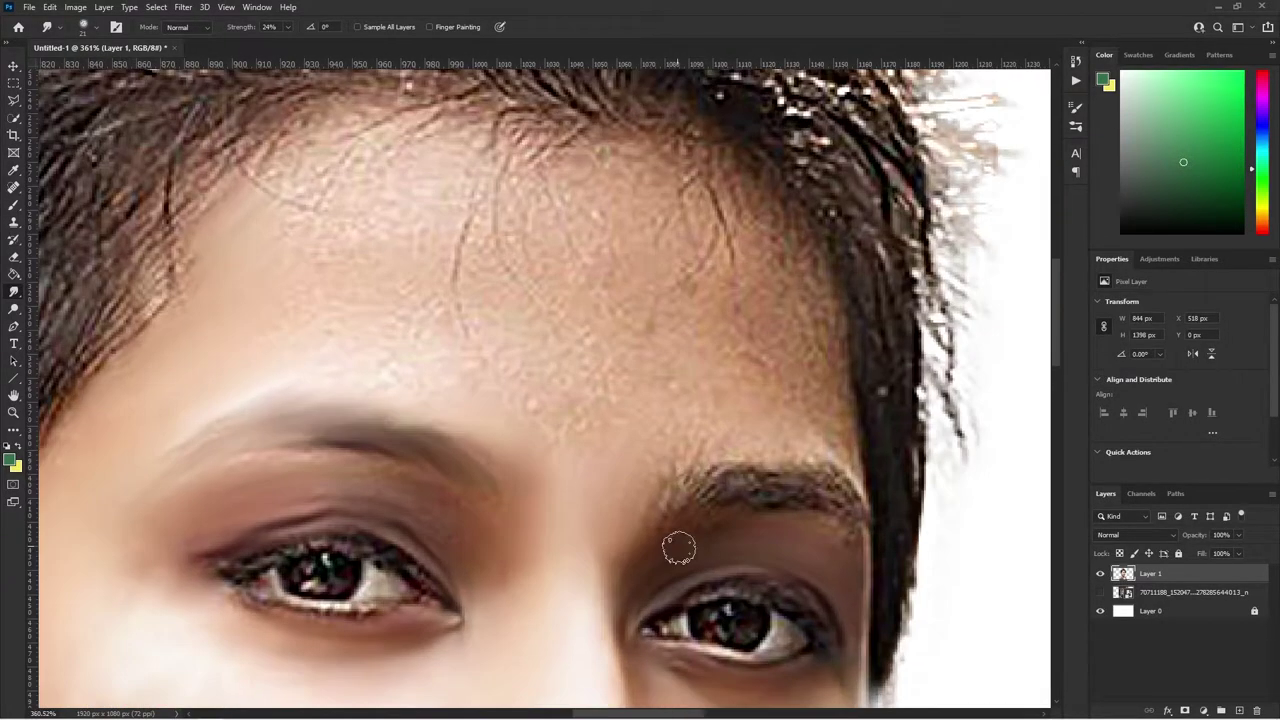
pyautogui.moveTo(781, 484); pyautogui.dragTo(843, 491)
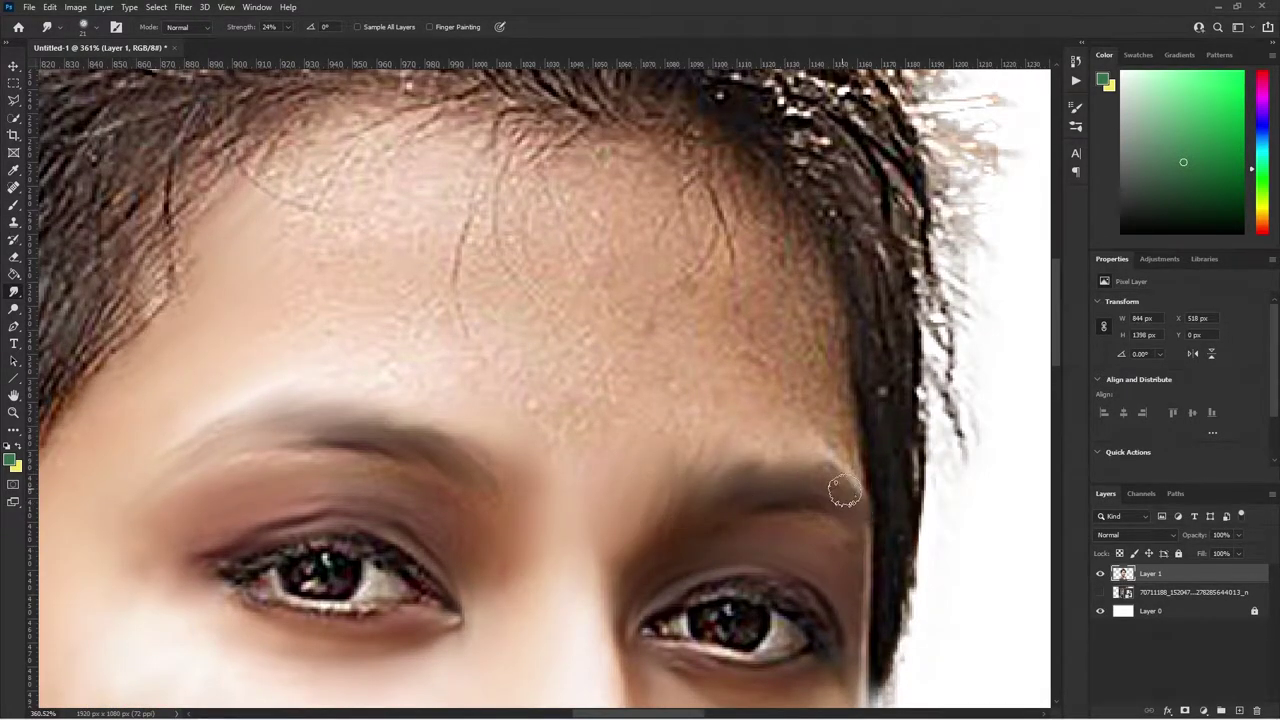
pyautogui.scroll(-2, 843, 491)
pyautogui.scroll(1, 608, 401)
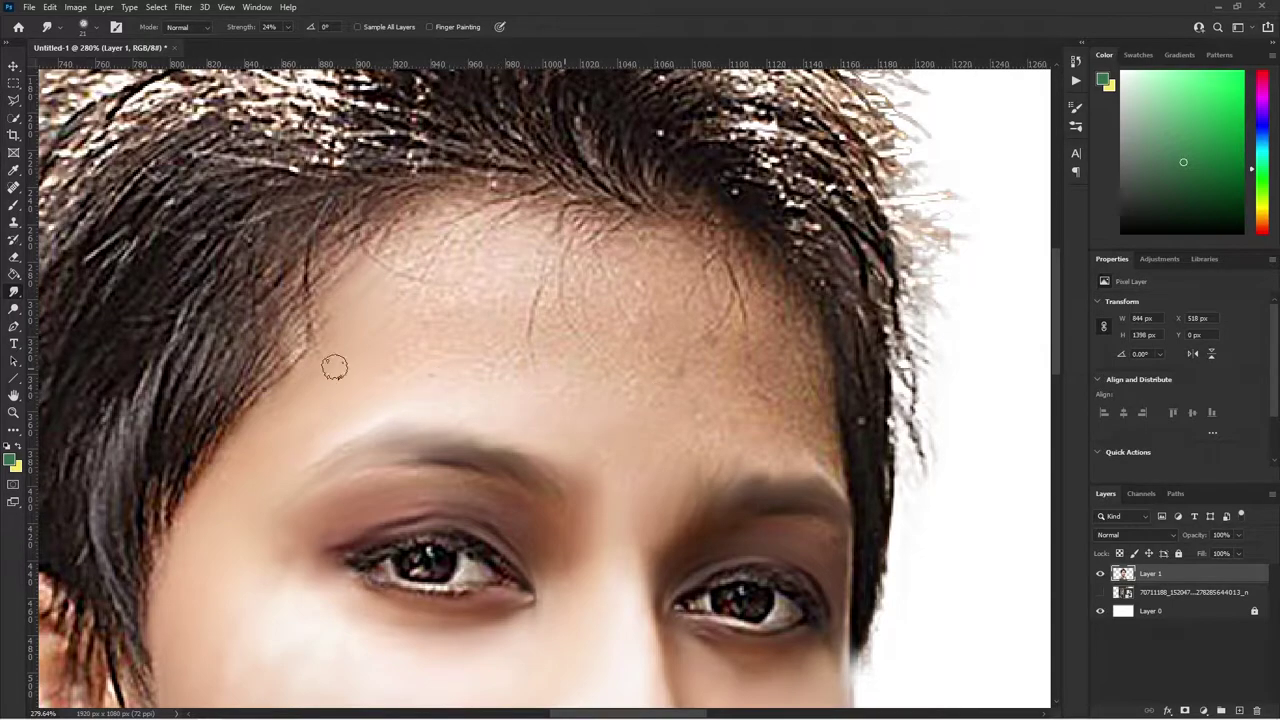
# - Smooth away the stray hair strands on the left and right forehead
pyautogui.moveTo(422, 325)
pyautogui.mouseDown()
pyautogui.moveTo(471, 214)
pyautogui.moveTo(466, 257)
pyautogui.moveTo(542, 282)
pyautogui.mouseUp()
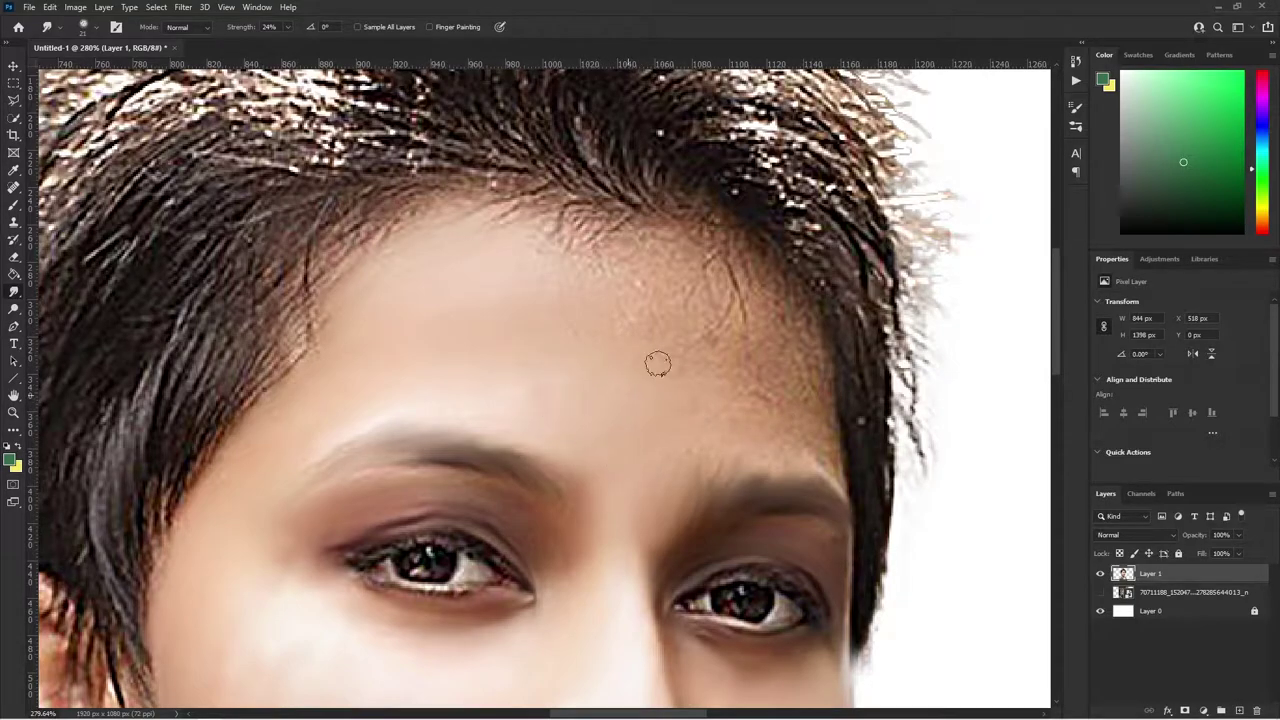
pyautogui.scroll(-5, 658, 363)
pyautogui.scroll(5, 540, 300)
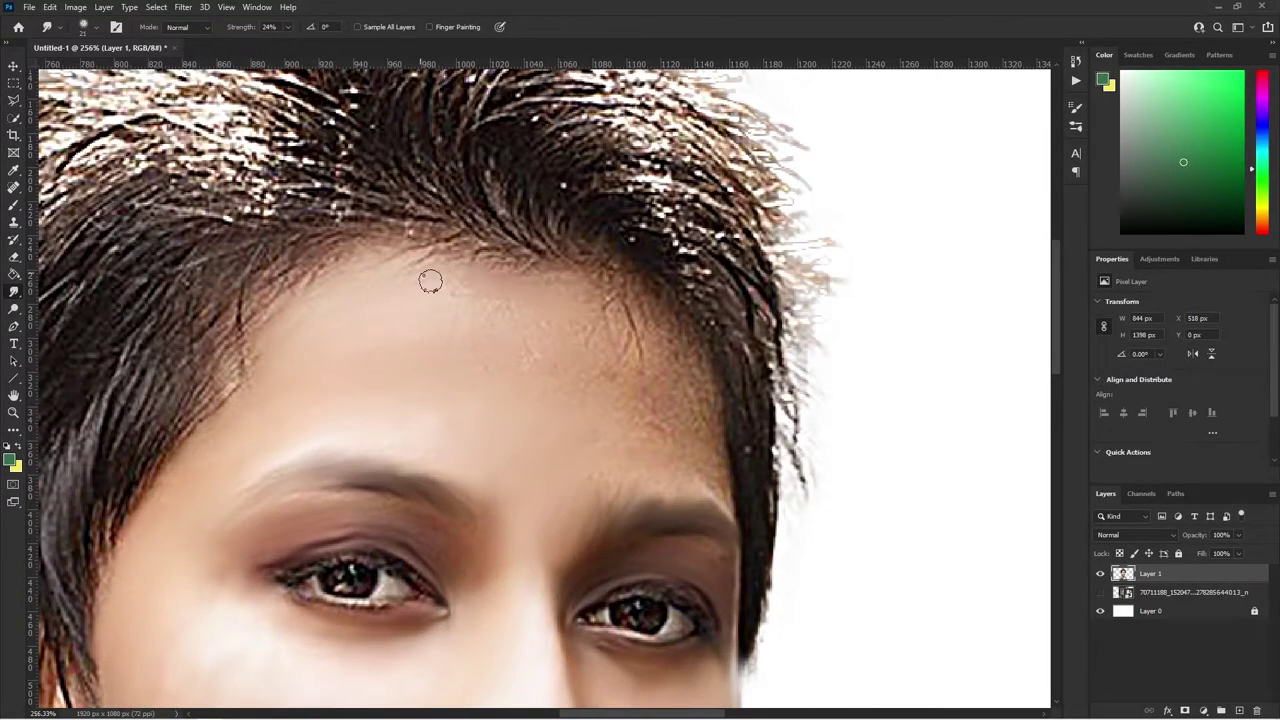
pyautogui.moveTo(605, 300); pyautogui.dragTo(615, 349)
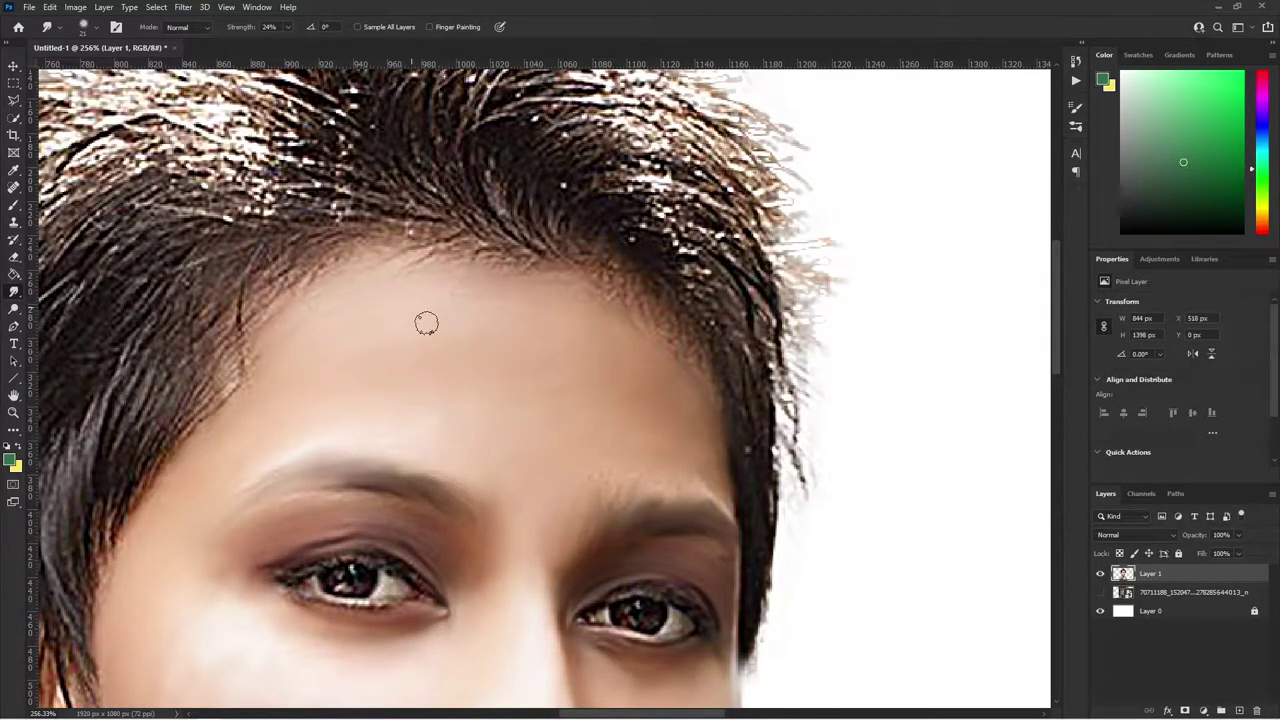
pyautogui.scroll(-5, 257, 403)
pyautogui.scroll(5, 290, 471)
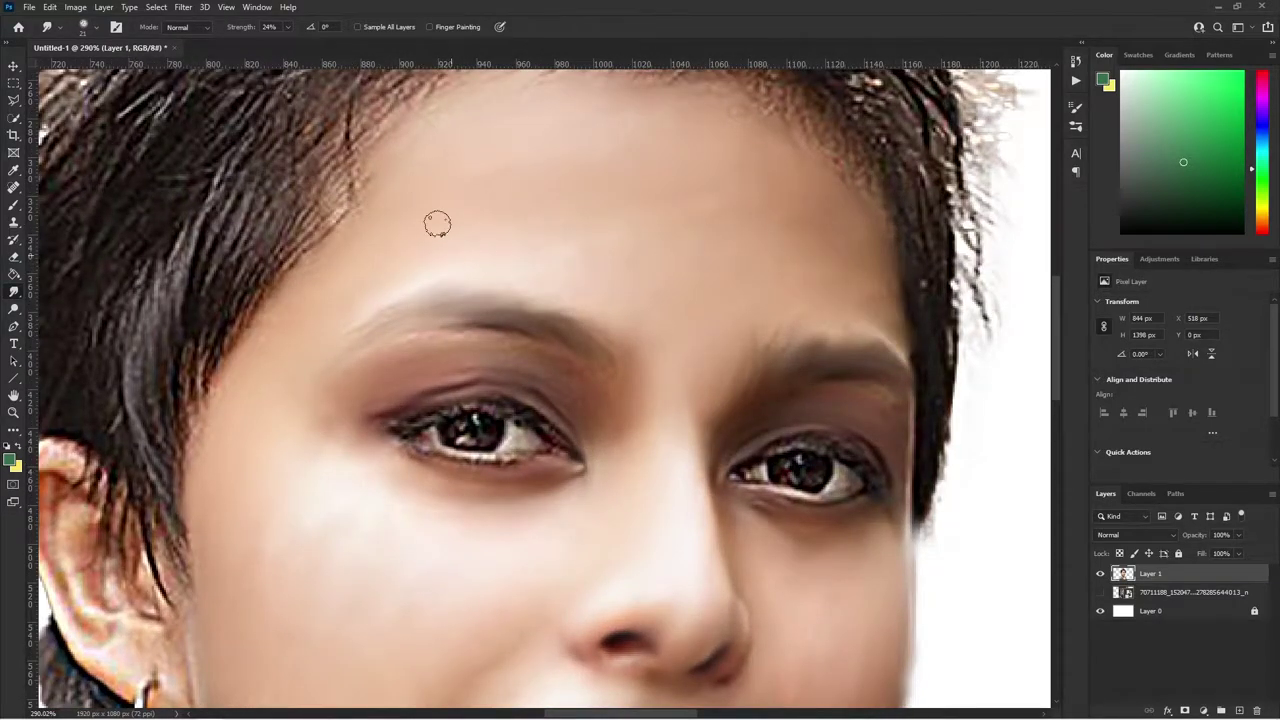
pyautogui.click(97, 28)
pyautogui.scroll(3, 519, 318)
# - Reduce the Smoothing Smudge Brush to 6 px and zoom in on the eyes
pyautogui.click(83, 28)
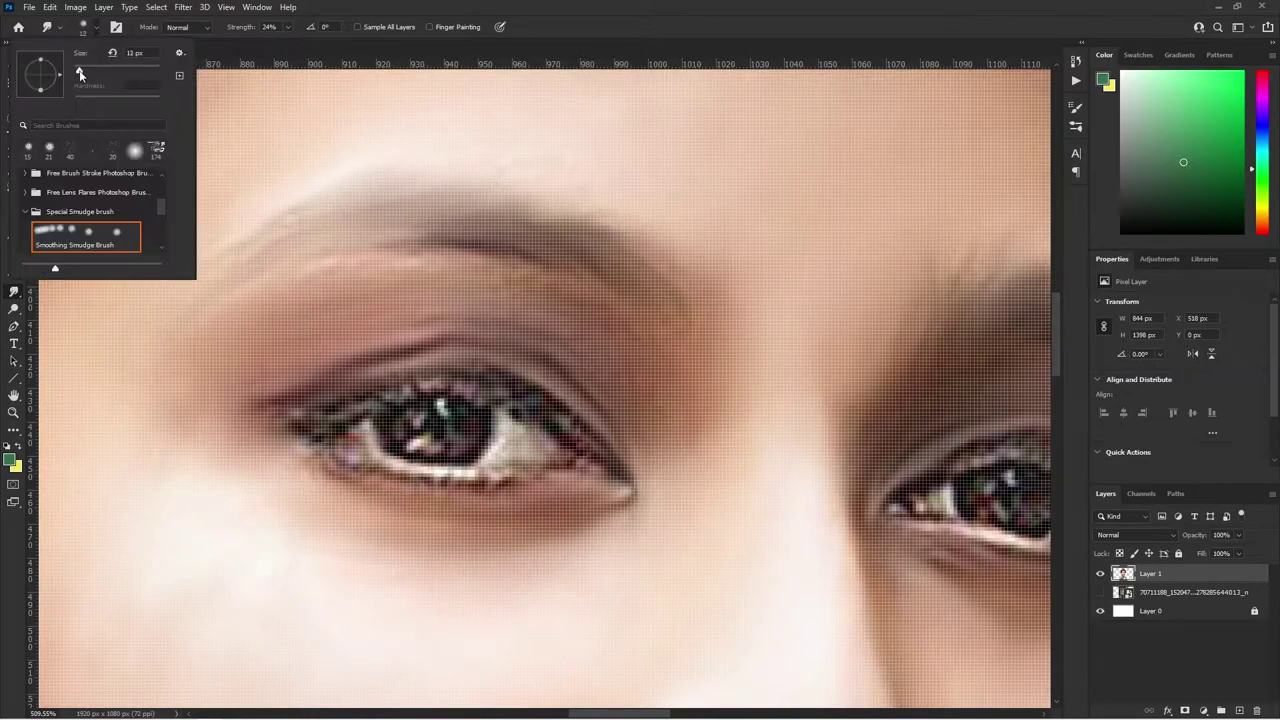
pyautogui.press('Return')
pyautogui.scroll(2, 515, 440)
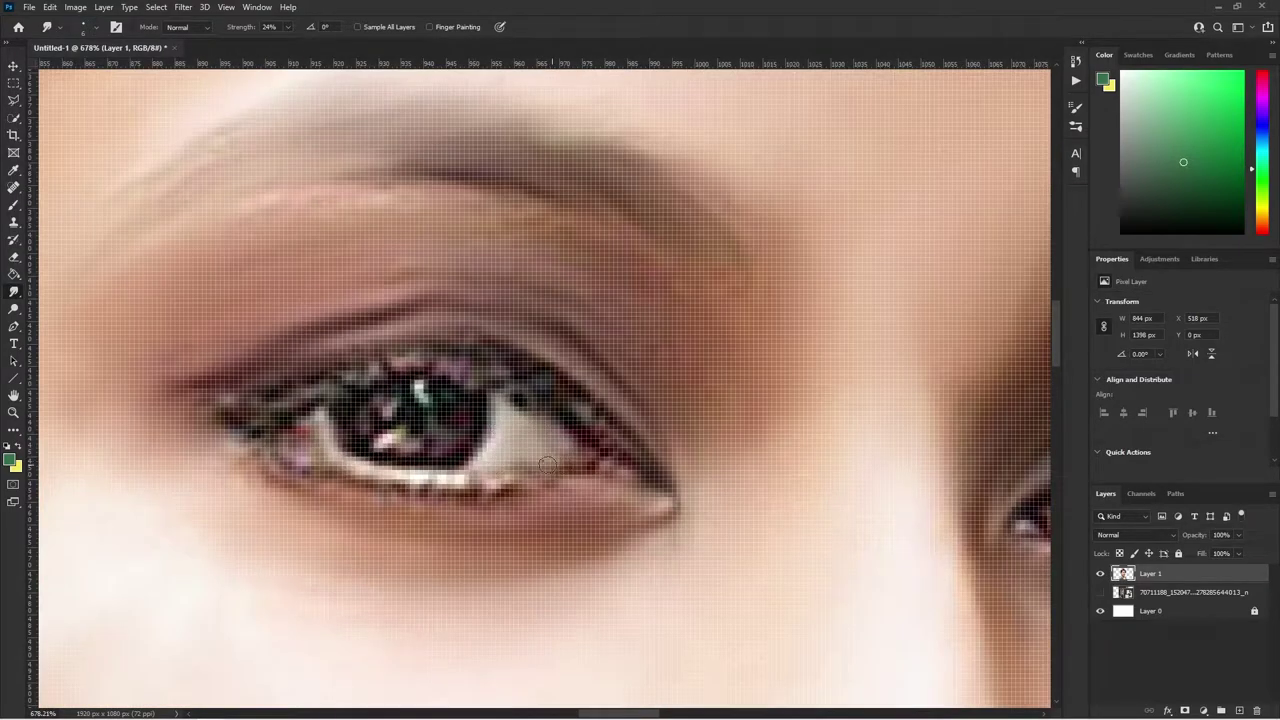
pyautogui.scroll(-2, 540, 430)
pyautogui.scroll(-2, 455, 464)
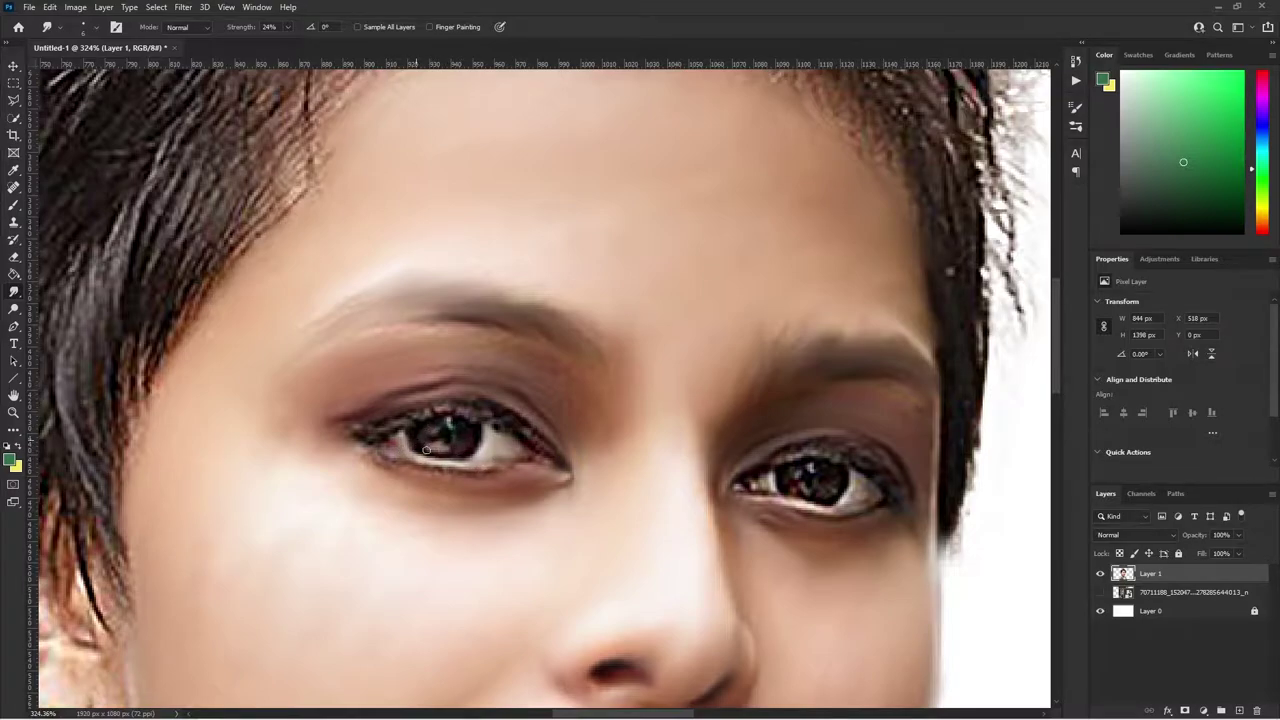
pyautogui.scroll(2, 884, 480)
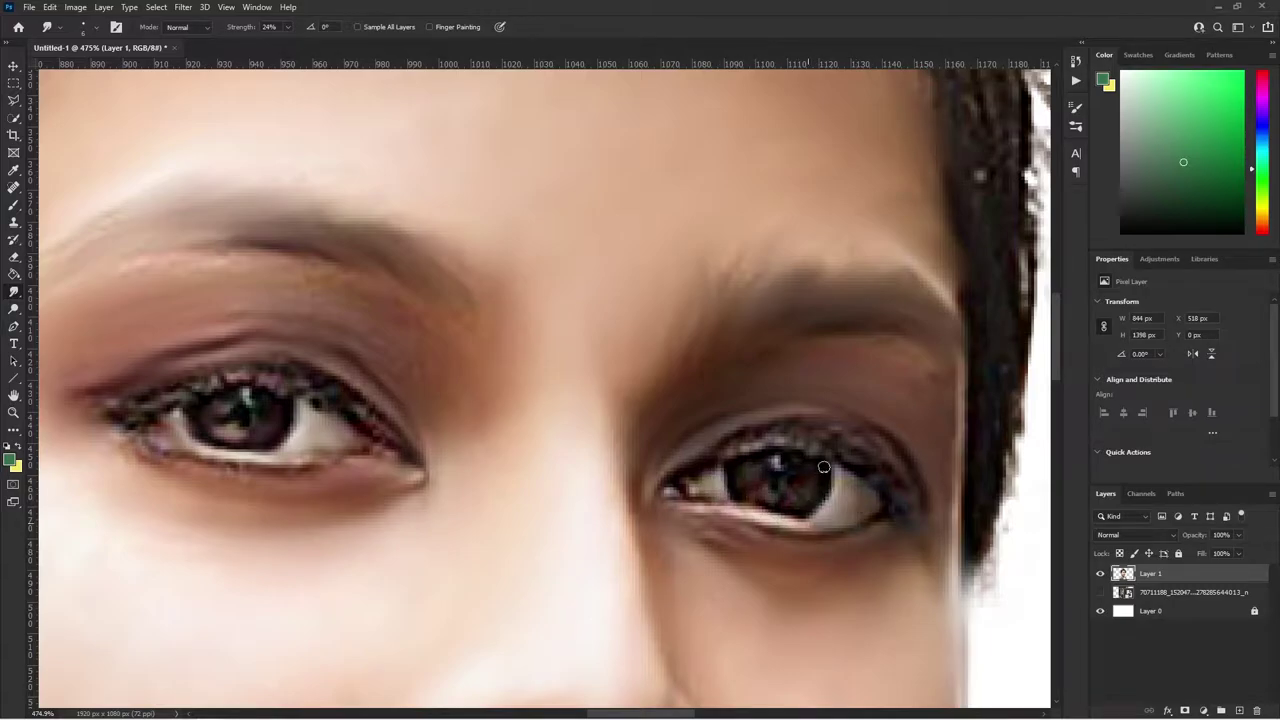
pyautogui.scroll(-5, 768, 482)
pyautogui.scroll(3, 702, 524)
pyautogui.scroll(2, 702, 524)
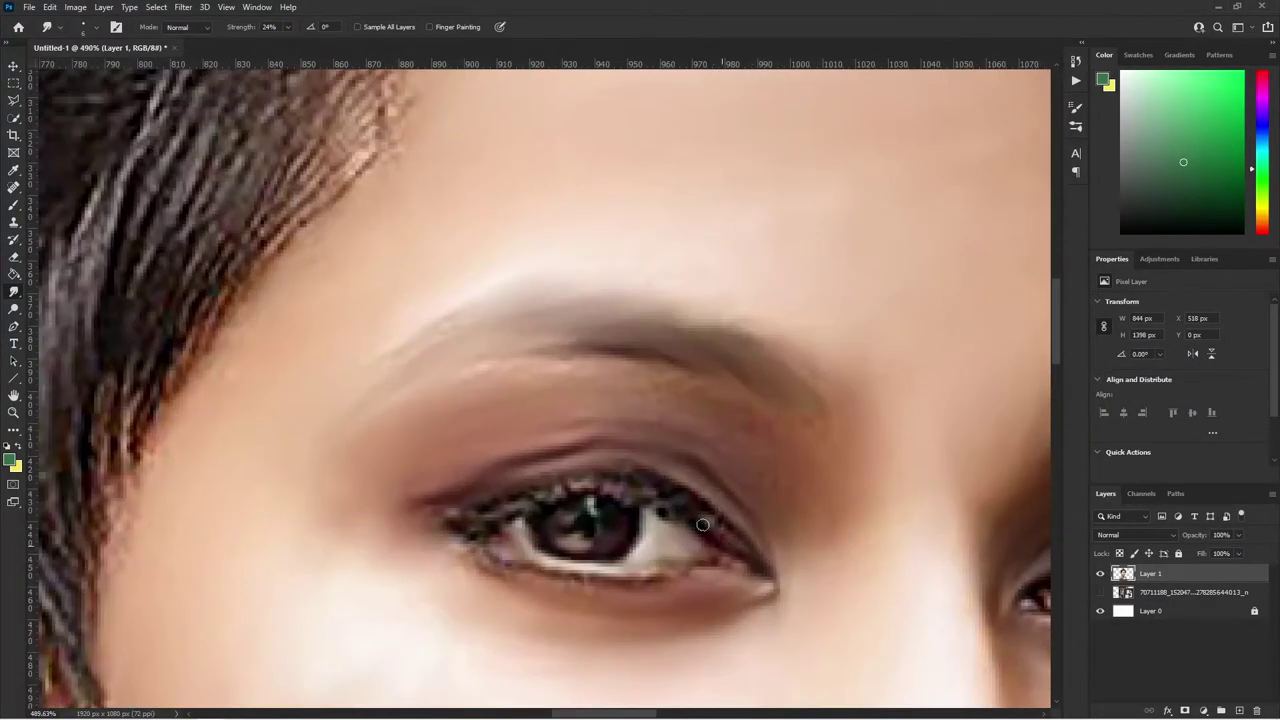
pyautogui.scroll(-5, 472, 537)
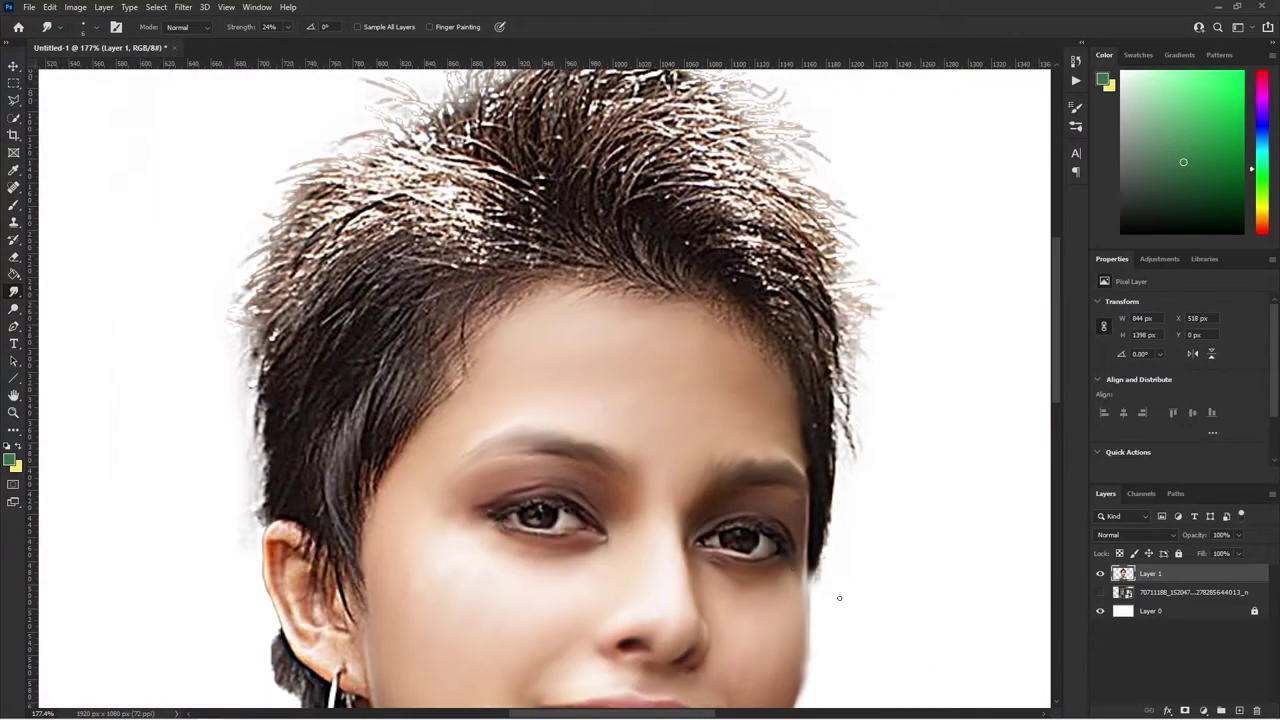
pyautogui.scroll(4, 731, 477)
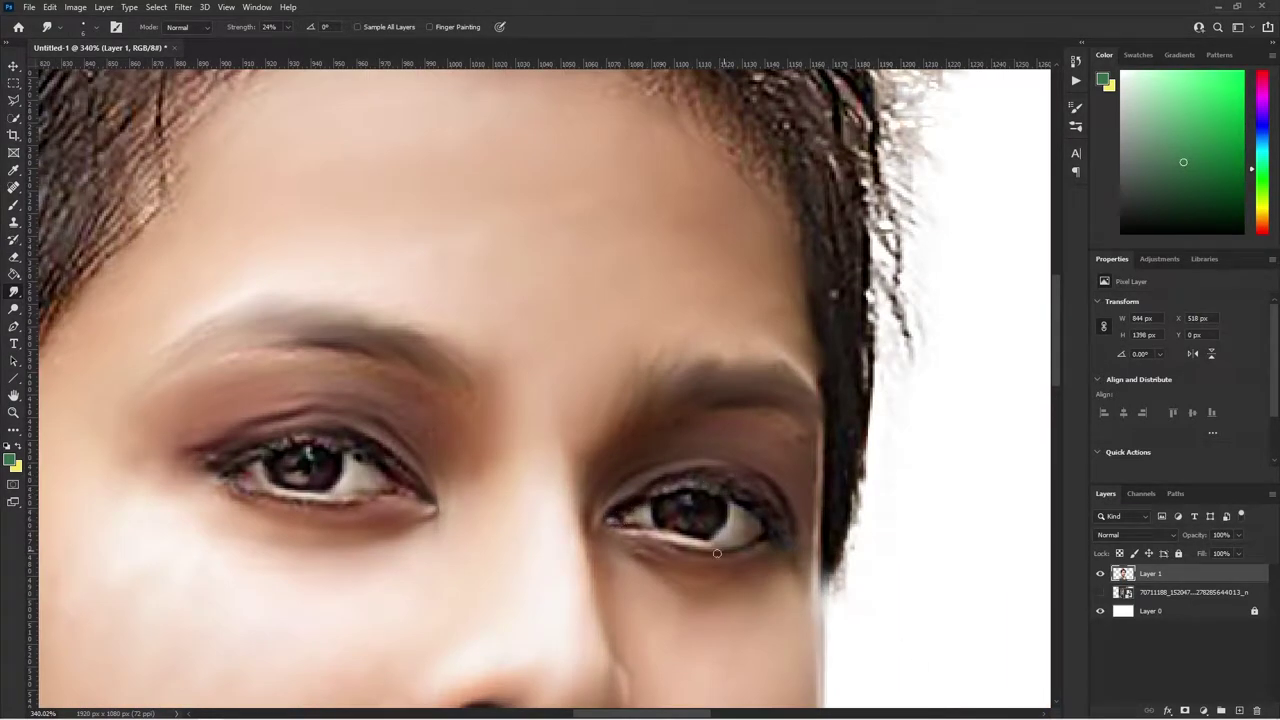
pyautogui.scroll(-4, 717, 533)
# - Enlarge the smudge brush to 42 px
pyautogui.scroll(-2, 717, 533)
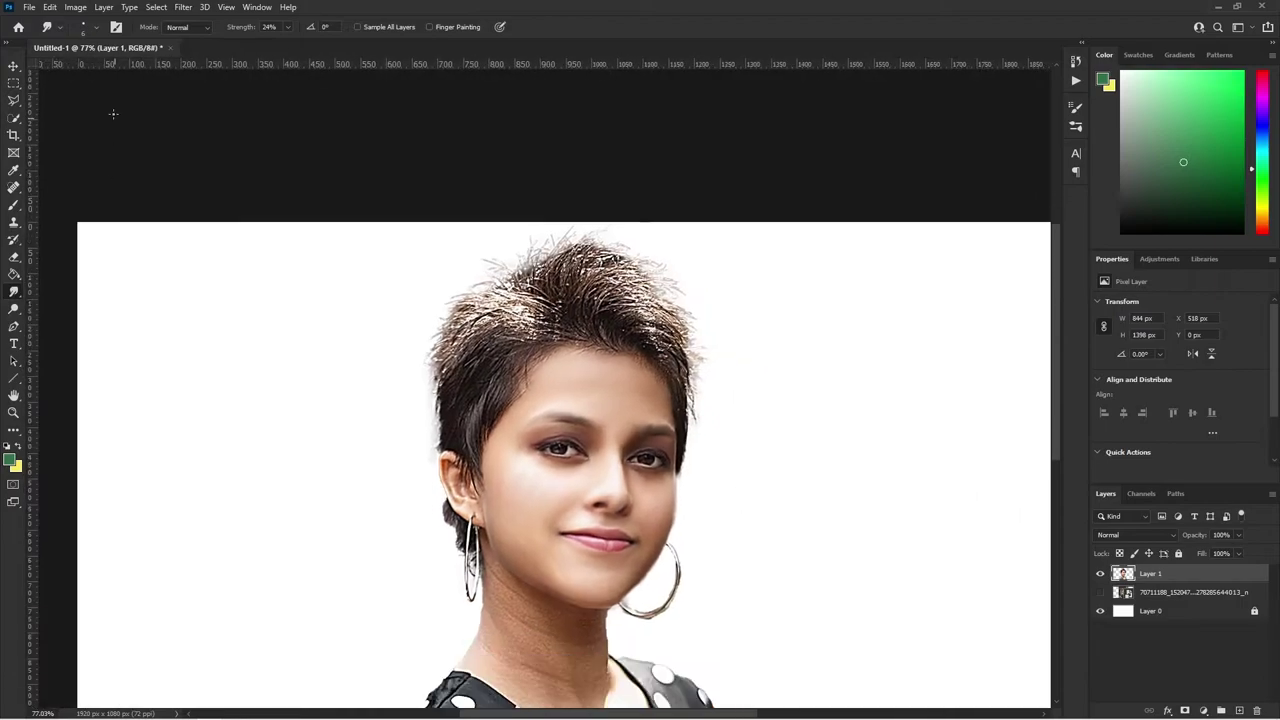
pyautogui.click(88, 27)
pyautogui.moveTo(88, 67); pyautogui.dragTo(96, 67)
pyautogui.scroll(5, 520, 640)
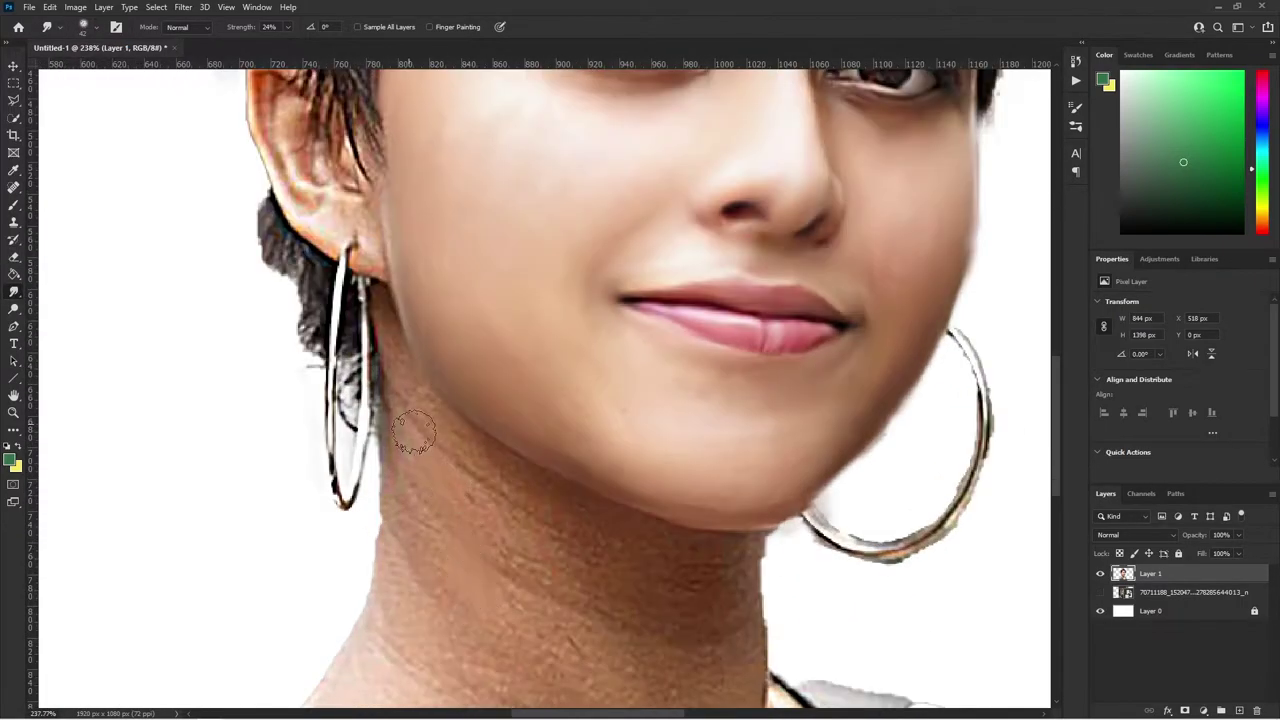
# - Smudge the neck below the jaw and the light ridge on the throat into smooth tones
pyautogui.moveTo(390, 550)
pyautogui.mouseDown()
pyautogui.moveTo(548, 606)
pyautogui.moveTo(457, 472)
pyautogui.moveTo(640, 565)
pyautogui.moveTo(668, 550)
pyautogui.mouseUp()
pyautogui.scroll(1, 668, 550)
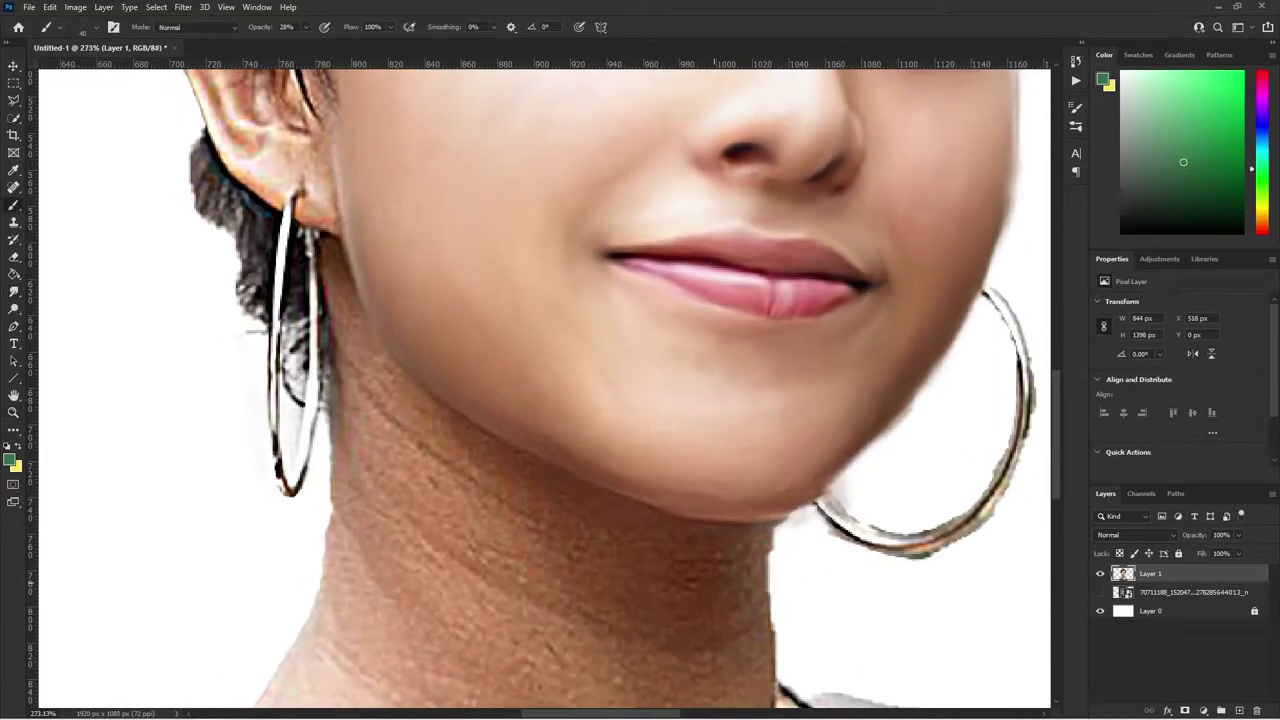
pyautogui.moveTo(345, 340)
pyautogui.mouseDown()
pyautogui.moveTo(443, 486)
pyautogui.moveTo(477, 480)
pyautogui.moveTo(571, 507)
pyautogui.moveTo(449, 531)
pyautogui.moveTo(646, 654)
pyautogui.moveTo(729, 583)
pyautogui.moveTo(689, 588)
pyautogui.mouseUp()
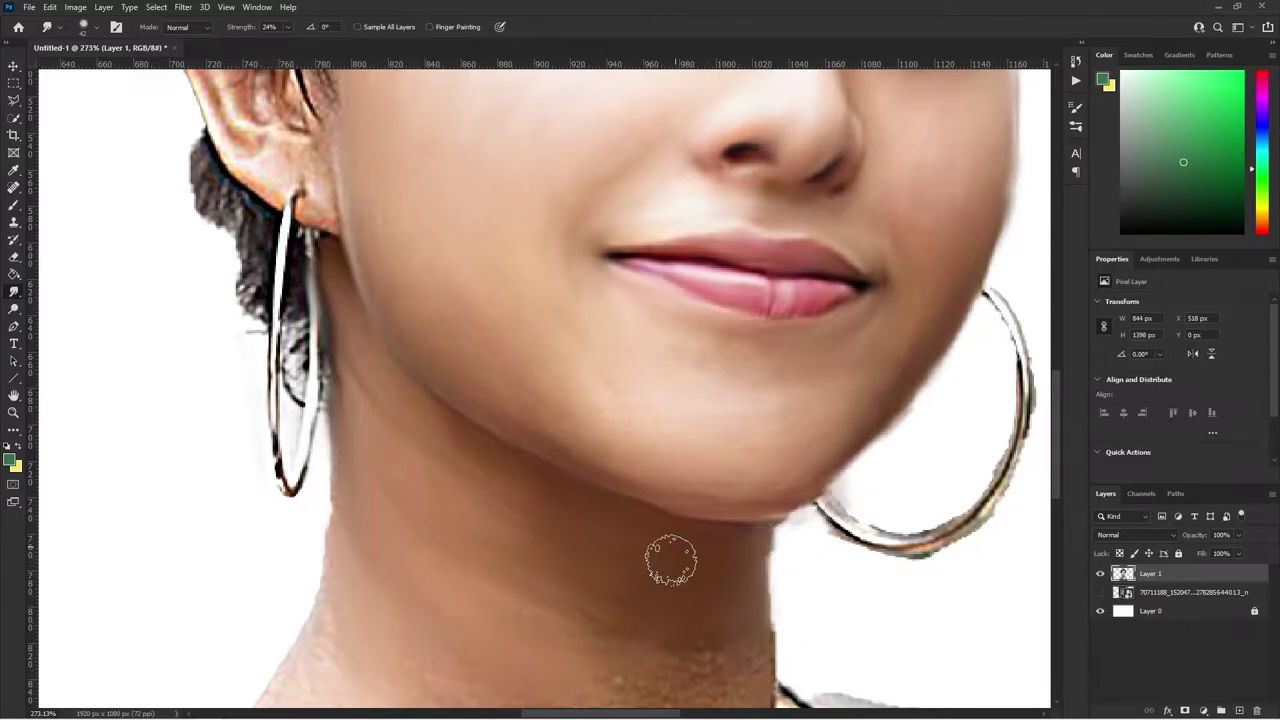
pyautogui.scroll(-7, 542, 652)
pyautogui.scroll(5, 542, 652)
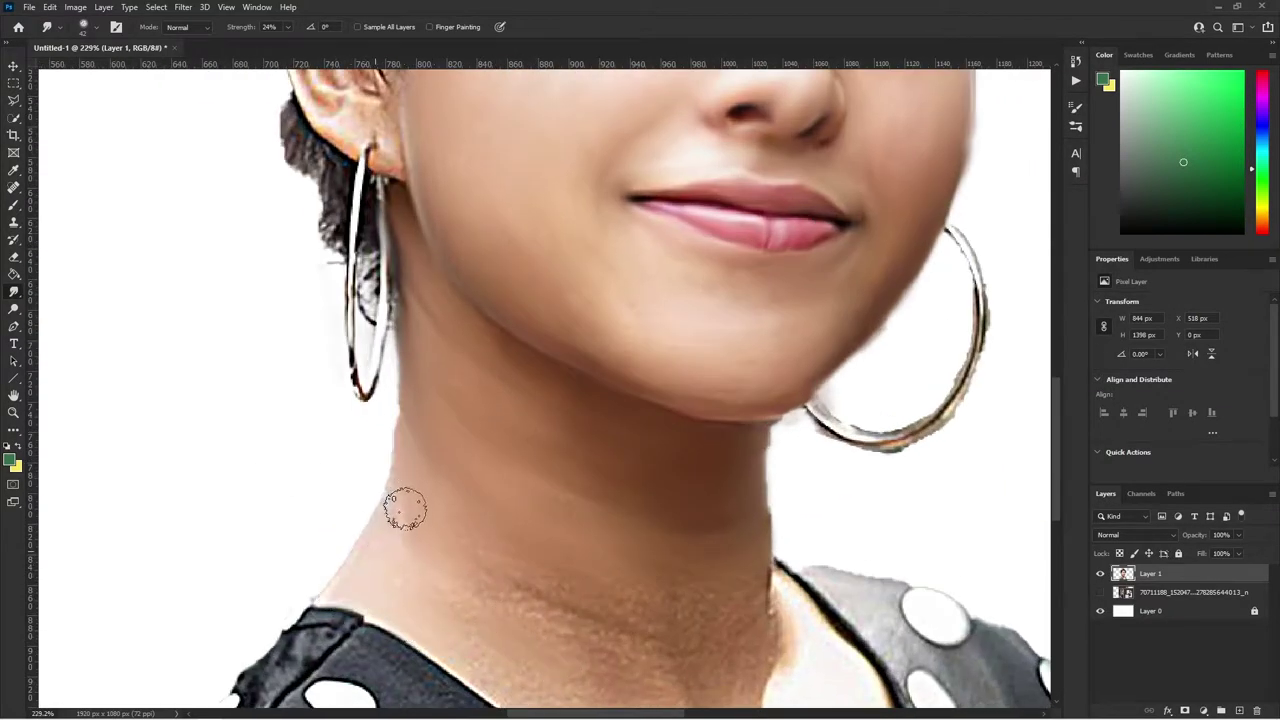
pyautogui.scroll(2, 509, 640)
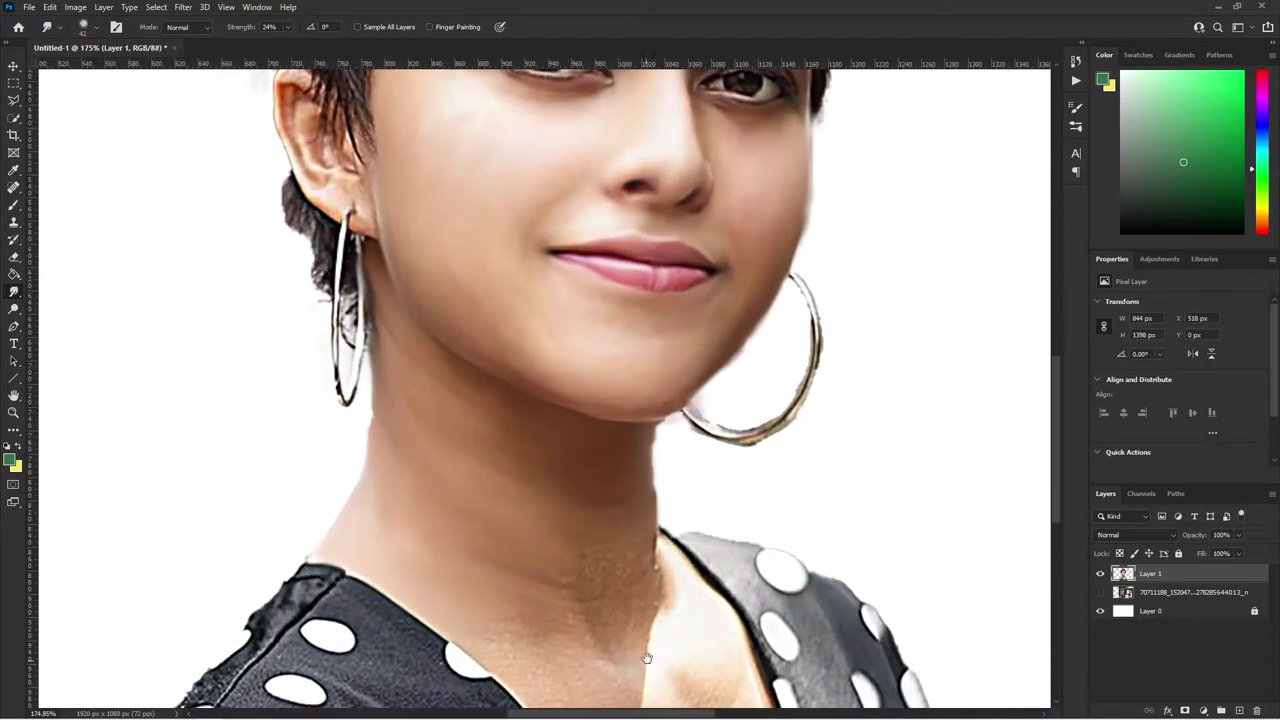
pyautogui.scroll(-5, 503, 486)
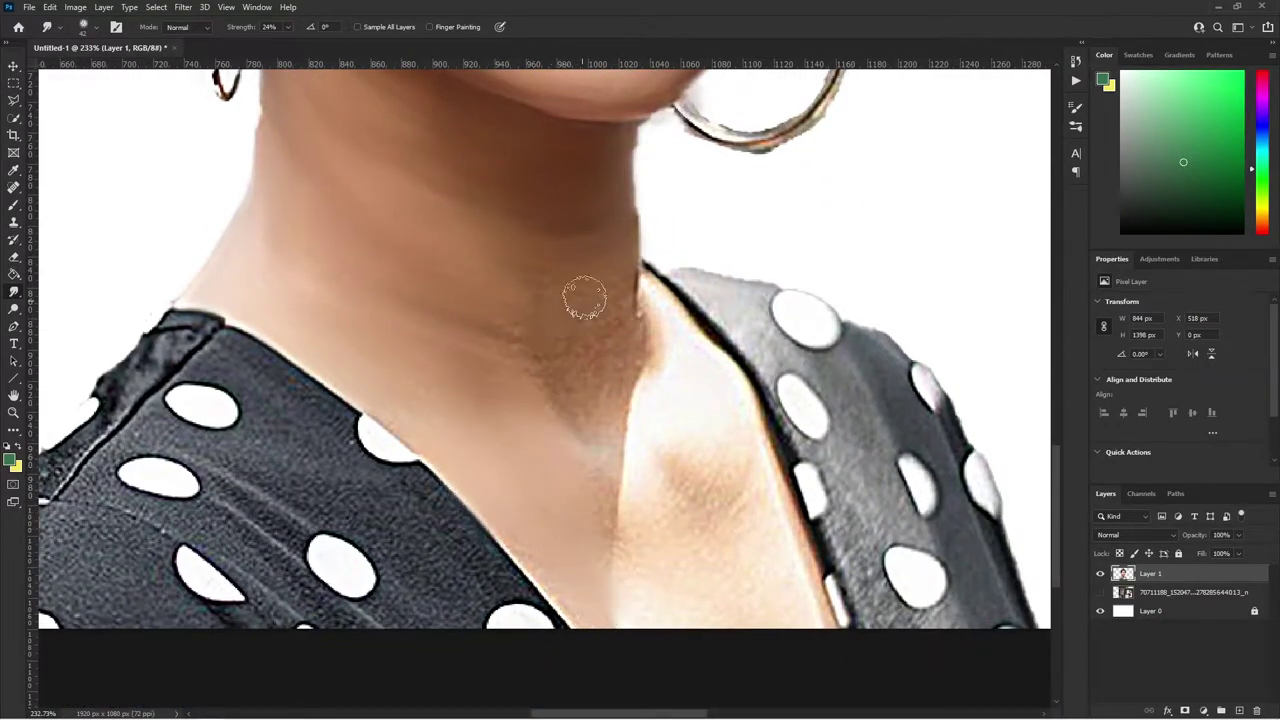
pyautogui.moveTo(629, 331)
pyautogui.mouseDown()
pyautogui.moveTo(731, 374)
pyautogui.moveTo(615, 470)
pyautogui.moveTo(720, 571)
pyautogui.moveTo(780, 540)
pyautogui.moveTo(729, 451)
pyautogui.moveTo(503, 282)
pyautogui.moveTo(636, 559)
pyautogui.moveTo(643, 601)
pyautogui.moveTo(640, 400)
pyautogui.mouseUp()
pyautogui.scroll(-5, 640, 400)
# - Set the smudge brush size to 37 px
pyautogui.scroll(-2, 543, 423)
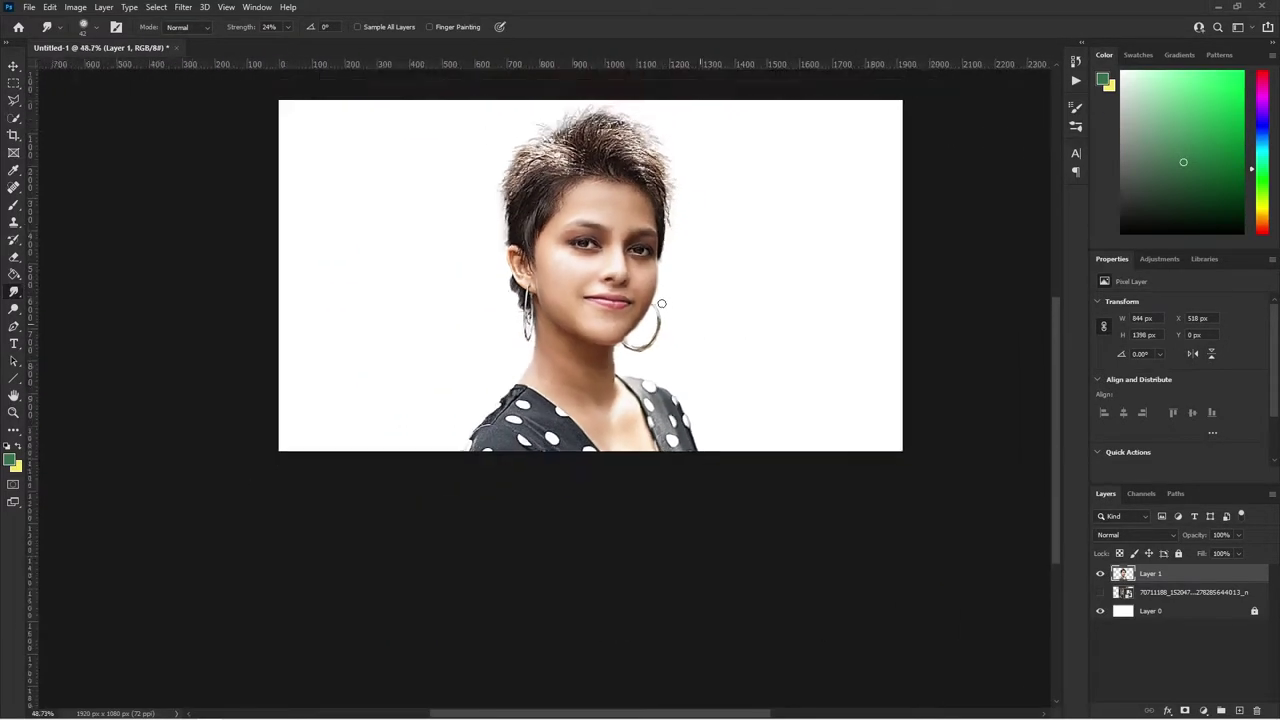
pyautogui.scroll(8, 543, 423)
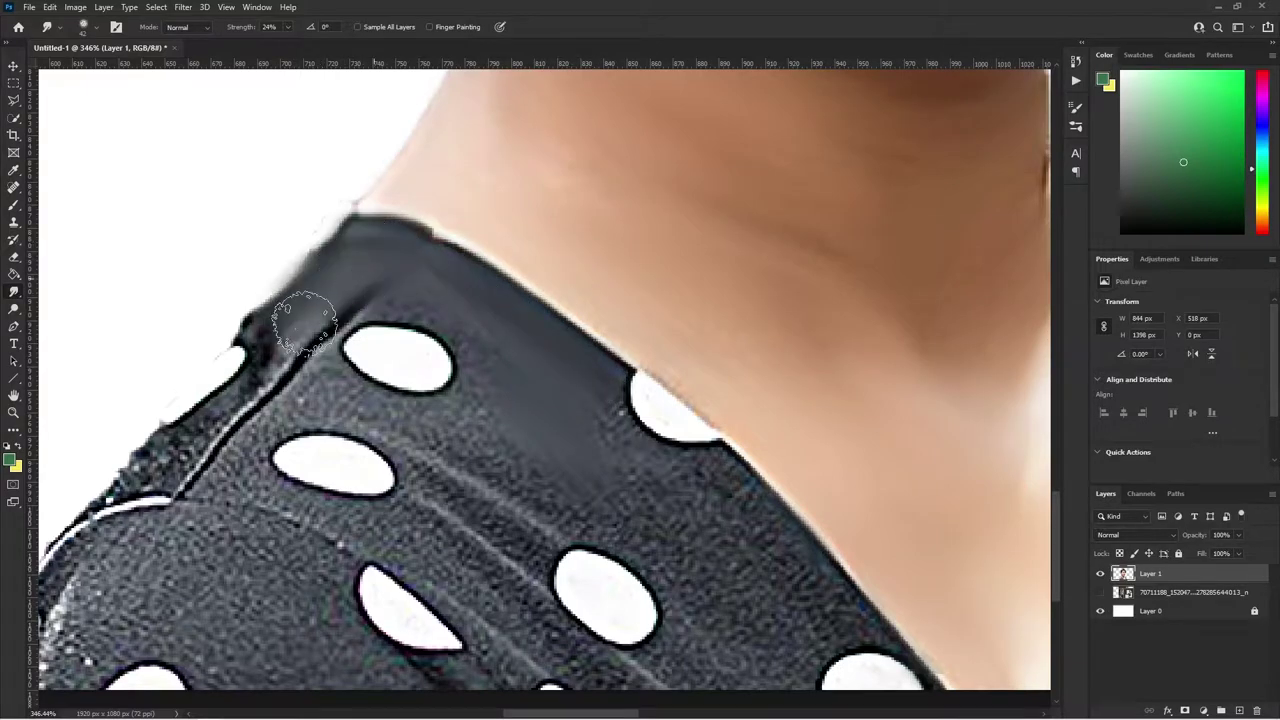
pyautogui.click(86, 27)
pyautogui.press('[')
pyautogui.click(282, 166)
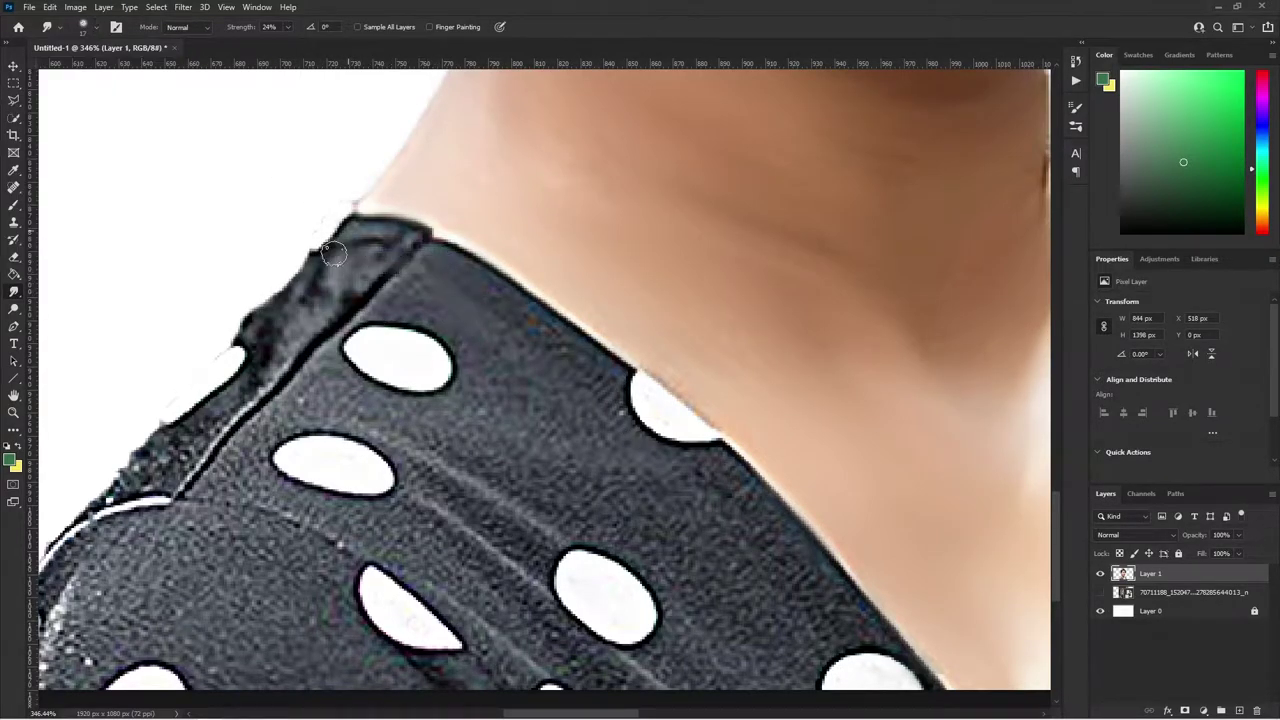
# - Smudge the dark shoulder edge and grainy fabric of the top into a smooth dark band
pyautogui.moveTo(400, 240)
pyautogui.mouseDown()
pyautogui.moveTo(255, 333)
pyautogui.moveTo(263, 352)
pyautogui.moveTo(170, 452)
pyautogui.mouseUp()
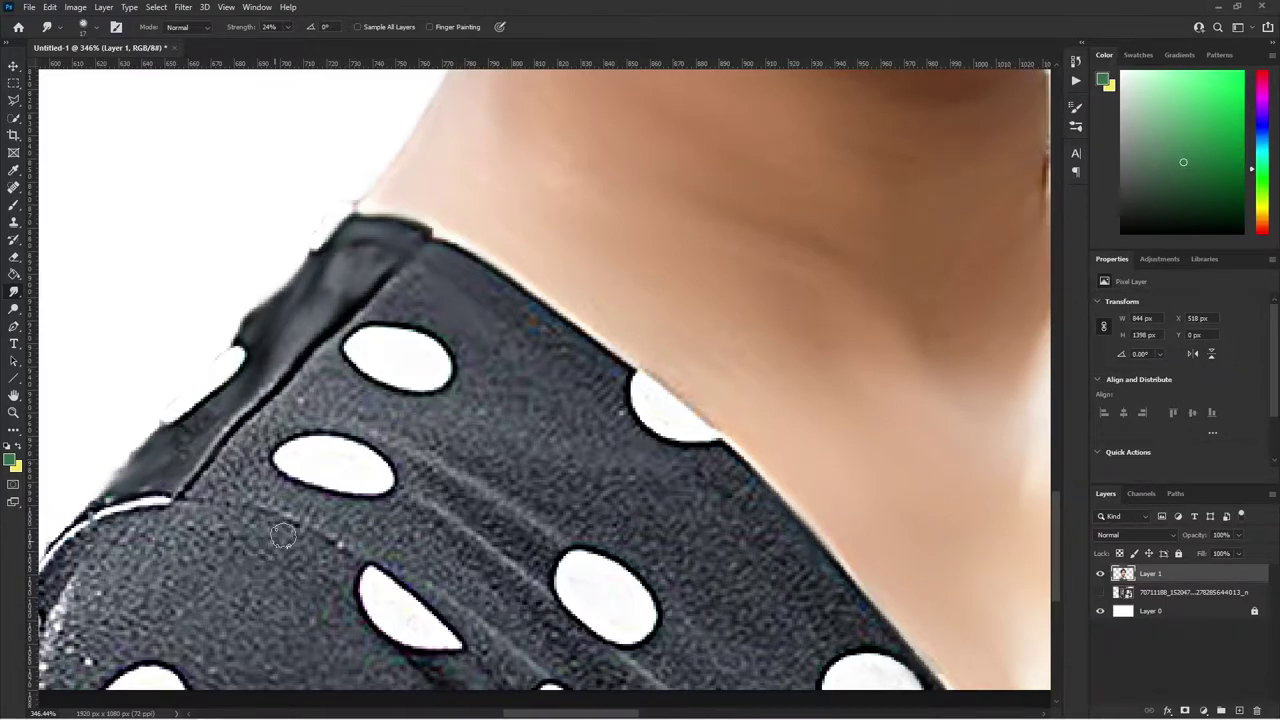
pyautogui.moveTo(283, 536); pyautogui.dragTo(242, 591)
pyautogui.moveTo(140, 600)
pyautogui.mouseDown()
pyautogui.moveTo(225, 430)
pyautogui.moveTo(210, 414)
pyautogui.mouseUp()
pyautogui.moveTo(144, 476); pyautogui.dragTo(240, 402)
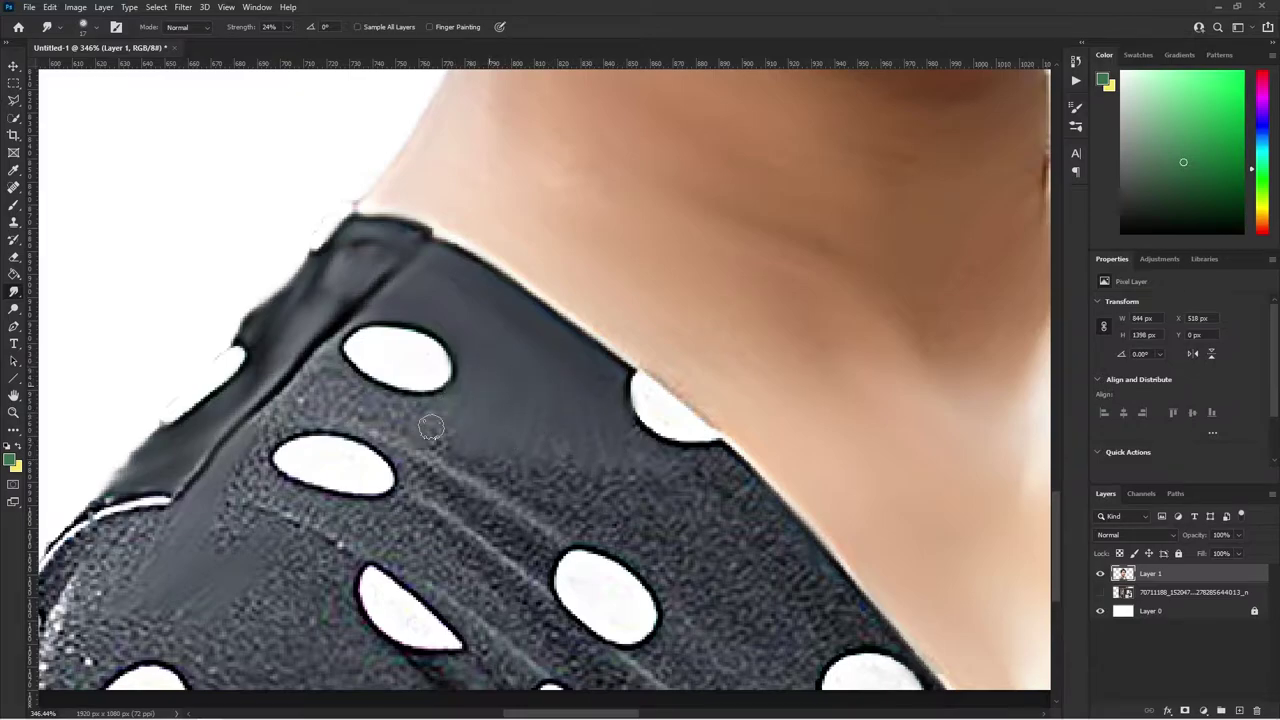
pyautogui.moveTo(321, 366); pyautogui.dragTo(321, 377)
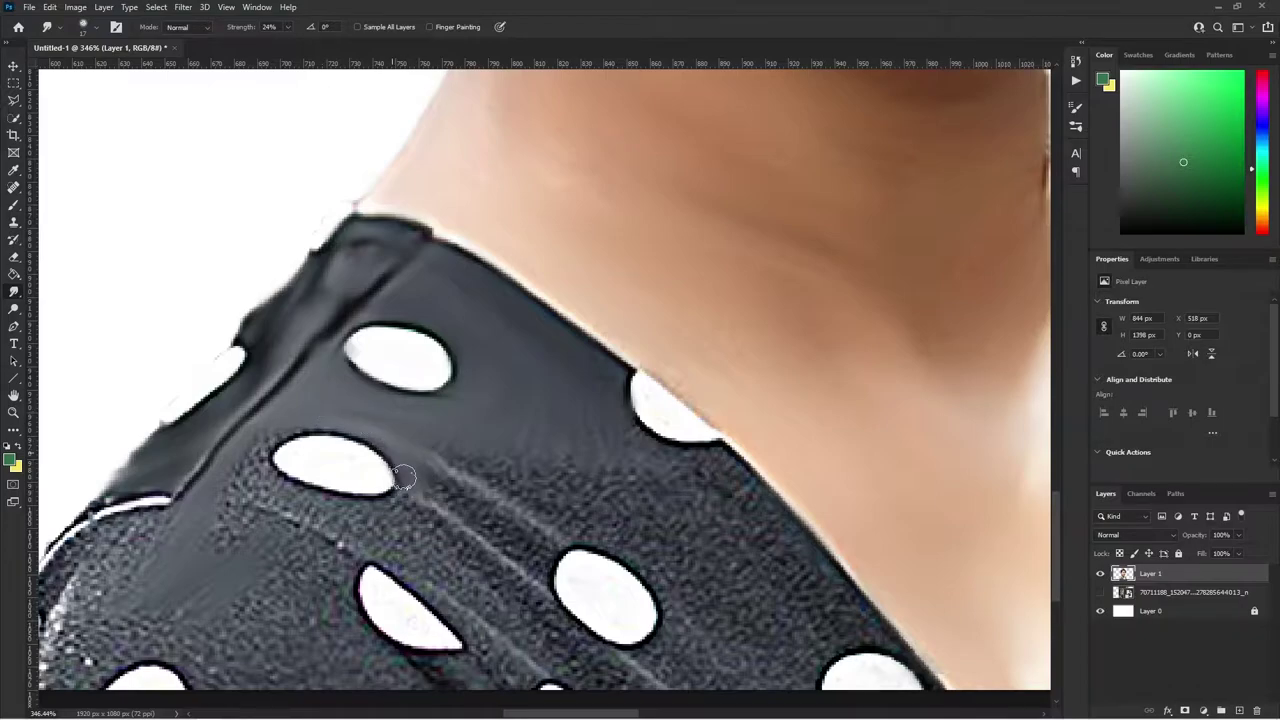
pyautogui.moveTo(298, 501); pyautogui.dragTo(260, 437)
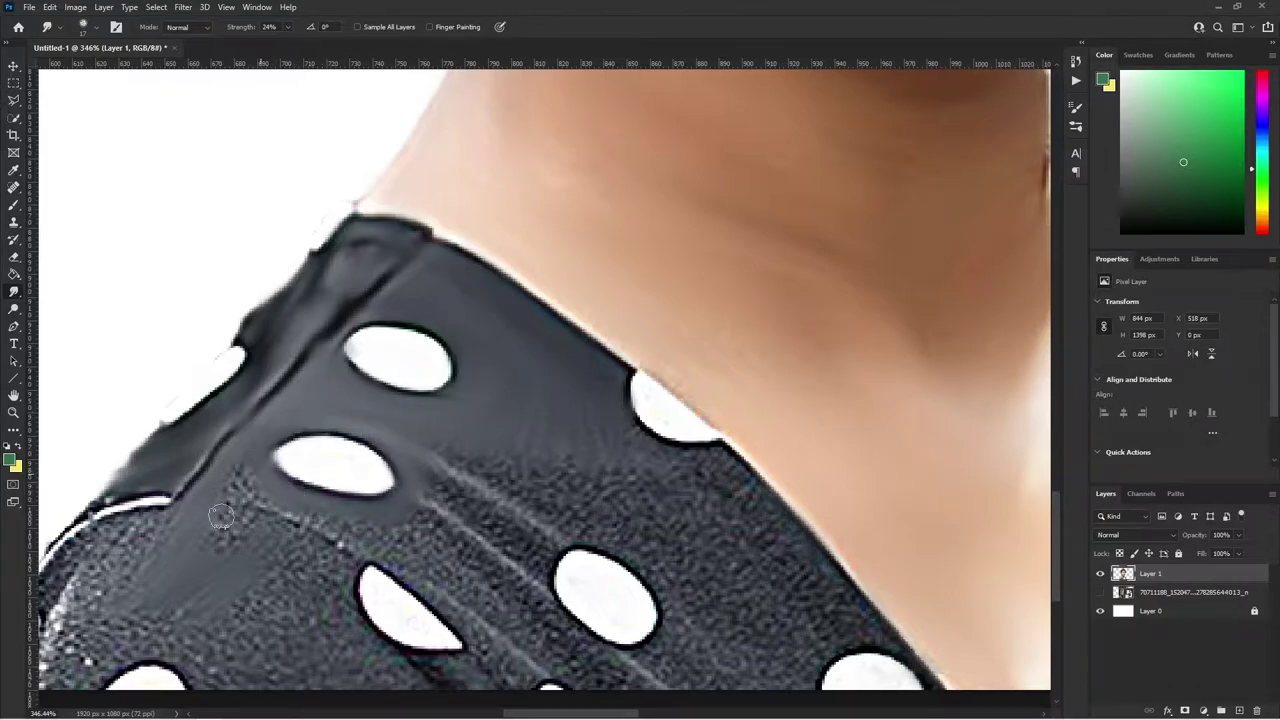
# - Smooth the lower-left edge of the top and the grainy fabric along the neckline
pyautogui.scroll(-5, 100, 570)
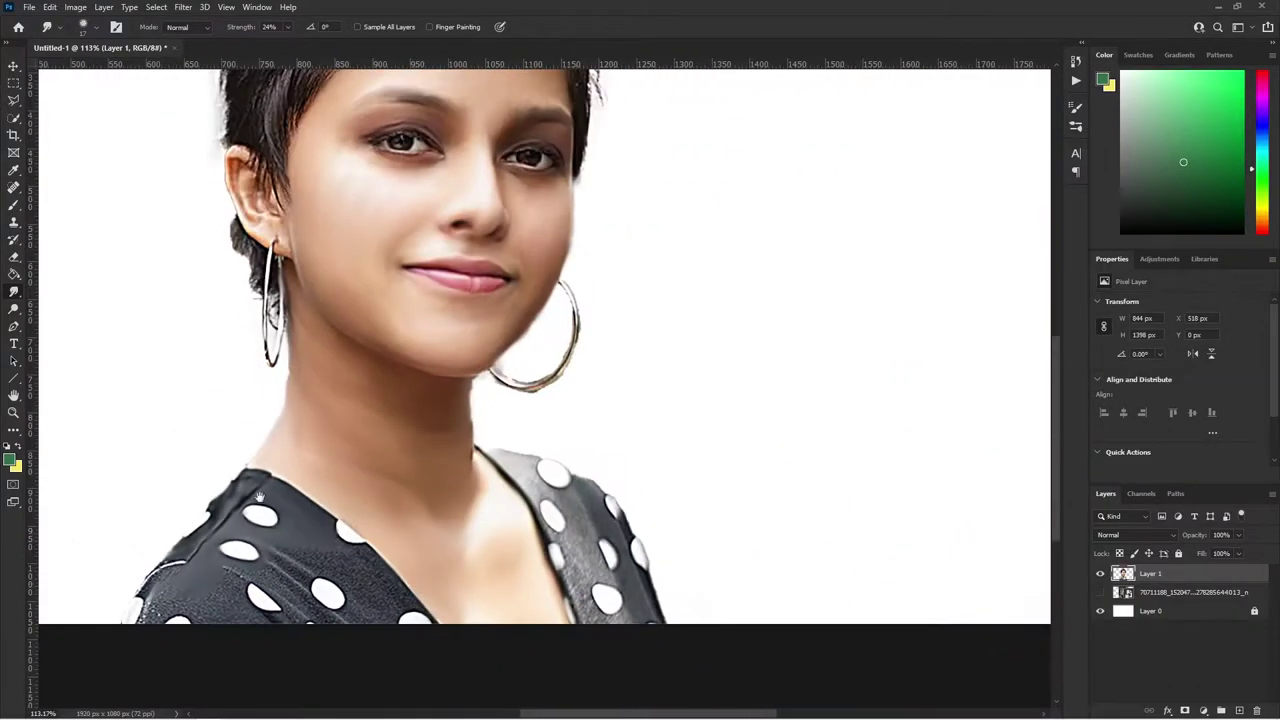
pyautogui.scroll(5, 100, 570)
pyautogui.click(83, 27)
pyautogui.click(246, 416)
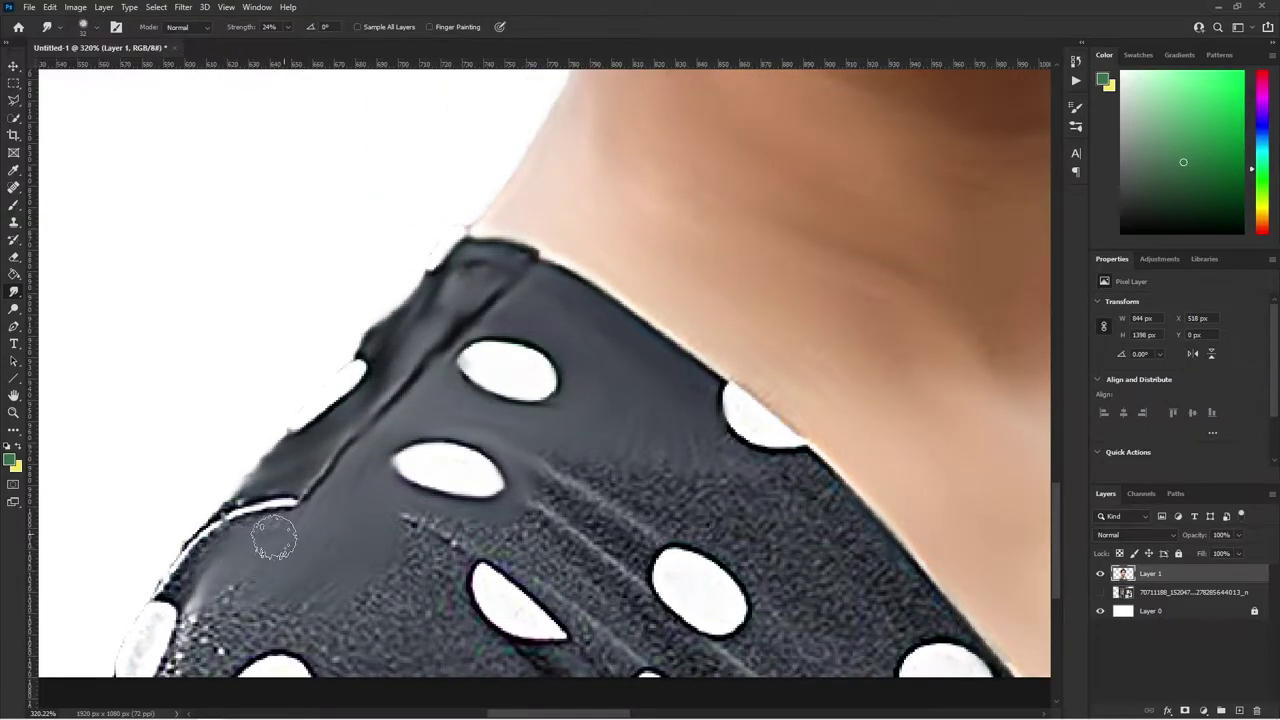
pyautogui.moveTo(274, 534)
pyautogui.mouseDown()
pyautogui.moveTo(231, 612)
pyautogui.moveTo(329, 591)
pyautogui.moveTo(323, 657)
pyautogui.moveTo(420, 529)
pyautogui.moveTo(386, 625)
pyautogui.moveTo(443, 563)
pyautogui.moveTo(457, 634)
pyautogui.moveTo(477, 651)
pyautogui.moveTo(397, 645)
pyautogui.moveTo(500, 534)
pyautogui.moveTo(543, 586)
pyautogui.moveTo(614, 623)
pyautogui.moveTo(566, 545)
pyautogui.moveTo(600, 509)
pyautogui.moveTo(449, 409)
pyautogui.moveTo(697, 443)
pyautogui.moveTo(795, 482)
pyautogui.moveTo(666, 517)
pyautogui.moveTo(650, 625)
pyautogui.moveTo(723, 671)
pyautogui.moveTo(782, 636)
pyautogui.moveTo(726, 535)
pyautogui.mouseUp()
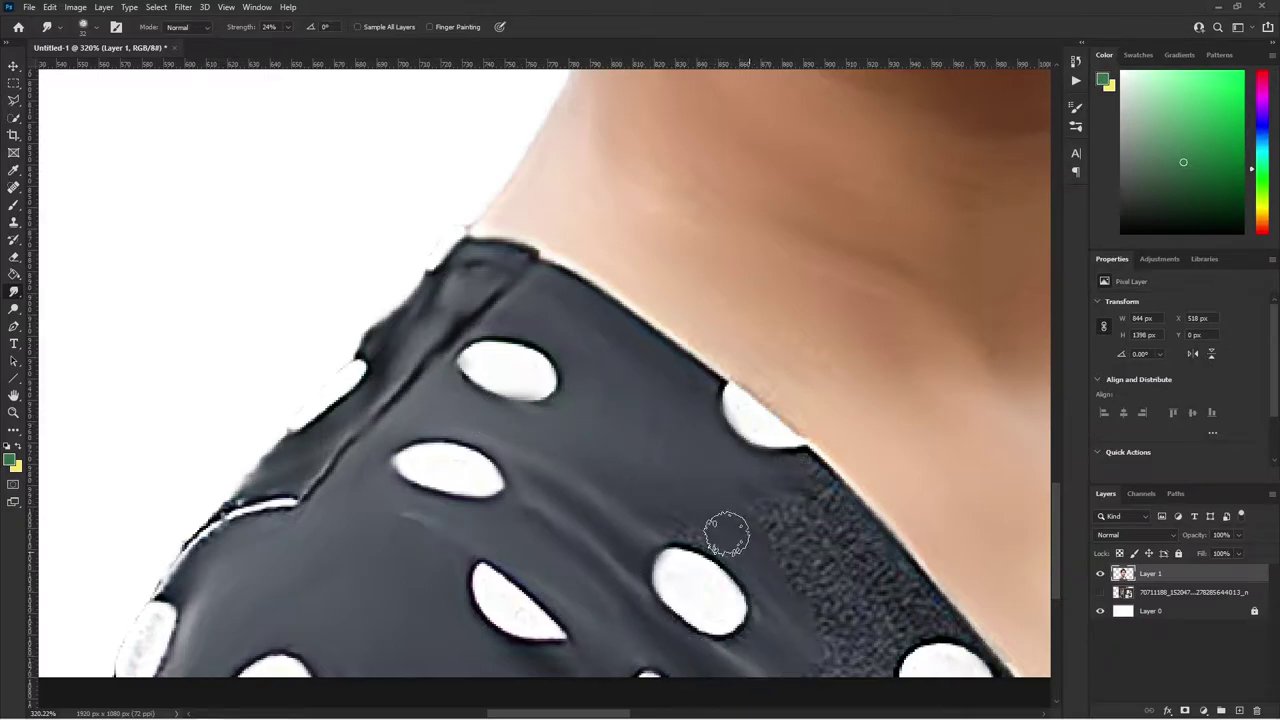
pyautogui.scroll(-5, 279, 558)
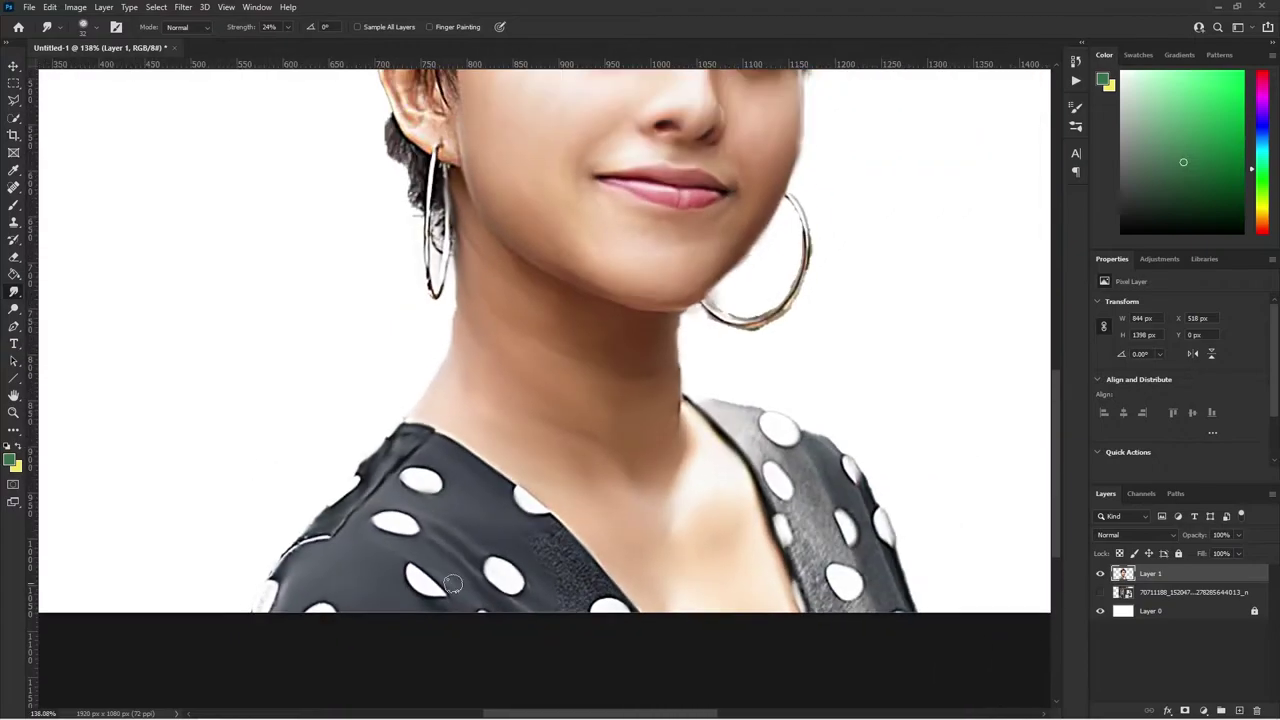
pyautogui.scroll(5, 457, 429)
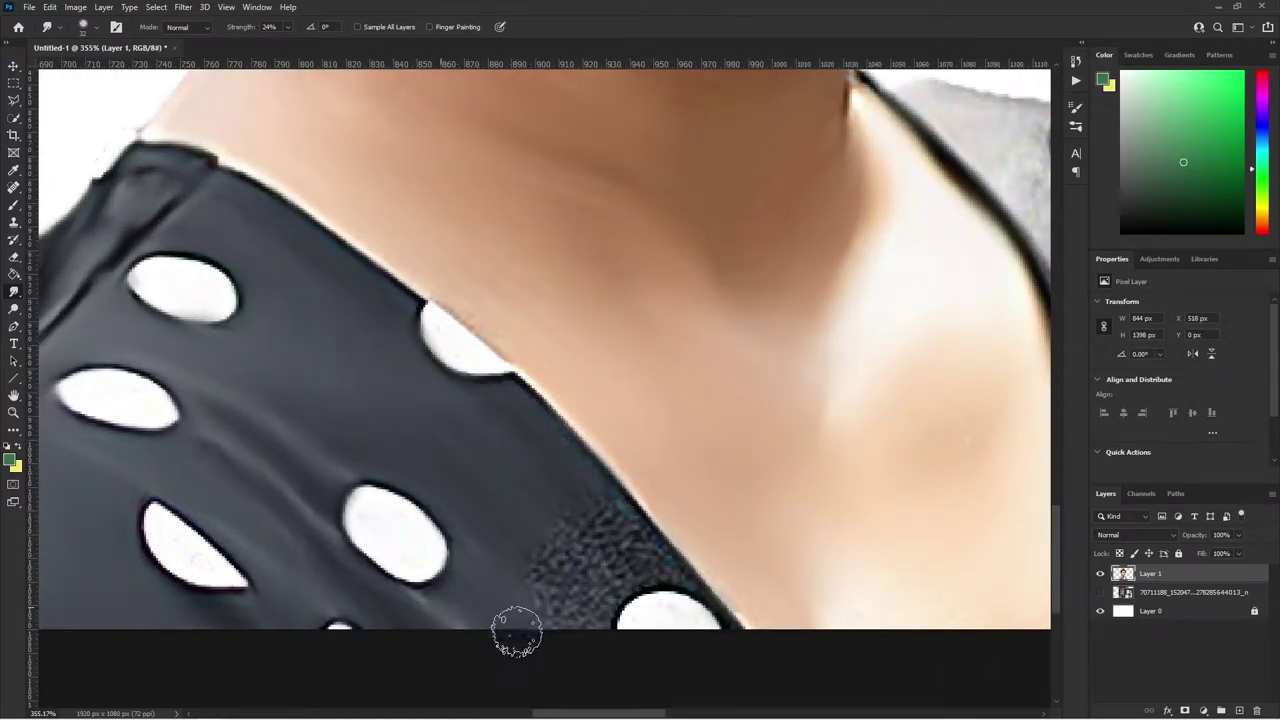
pyautogui.moveTo(514, 629)
pyautogui.mouseDown()
pyautogui.moveTo(563, 606)
pyautogui.moveTo(549, 549)
pyautogui.moveTo(564, 514)
pyautogui.mouseUp()
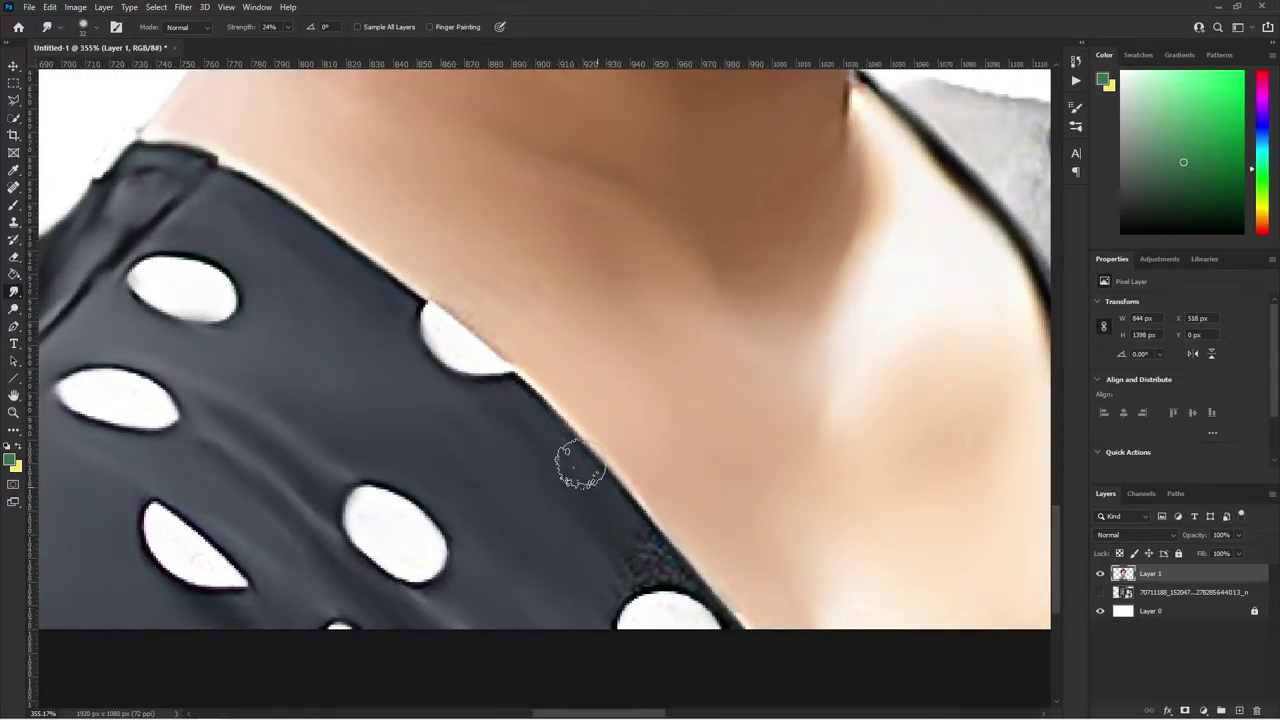
pyautogui.scroll(-1, 594, 489)
pyautogui.scroll(-4, 594, 489)
# - Smudge the shoulder strap's rough top edge and grey band down the right shoulder
pyautogui.scroll(-2, 720, 449)
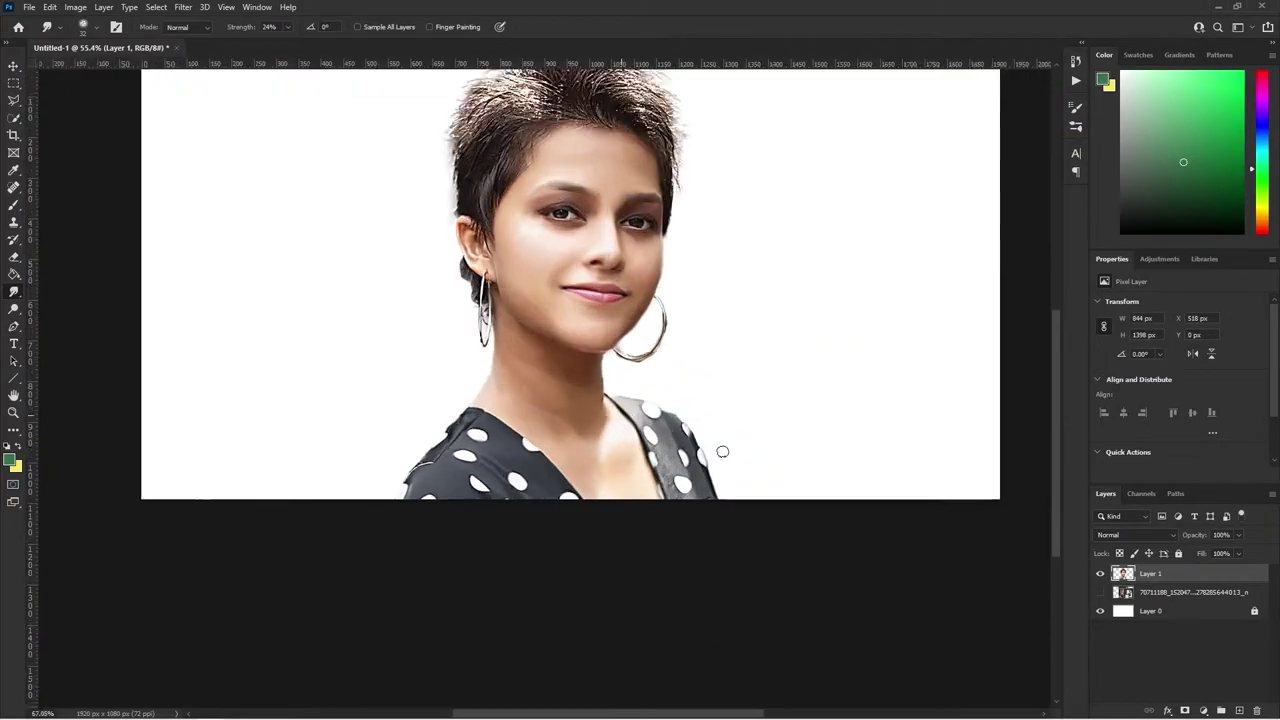
pyautogui.scroll(5, 720, 449)
pyautogui.moveTo(428, 208)
pyautogui.mouseDown()
pyautogui.moveTo(357, 214)
pyautogui.moveTo(297, 177)
pyautogui.mouseUp()
pyautogui.moveTo(640, 313)
pyautogui.mouseDown()
pyautogui.moveTo(651, 391)
pyautogui.moveTo(774, 457)
pyautogui.moveTo(814, 663)
pyautogui.moveTo(685, 515)
pyautogui.moveTo(570, 525)
pyautogui.moveTo(615, 635)
pyautogui.moveTo(592, 700)
pyautogui.moveTo(667, 648)
pyautogui.mouseUp()
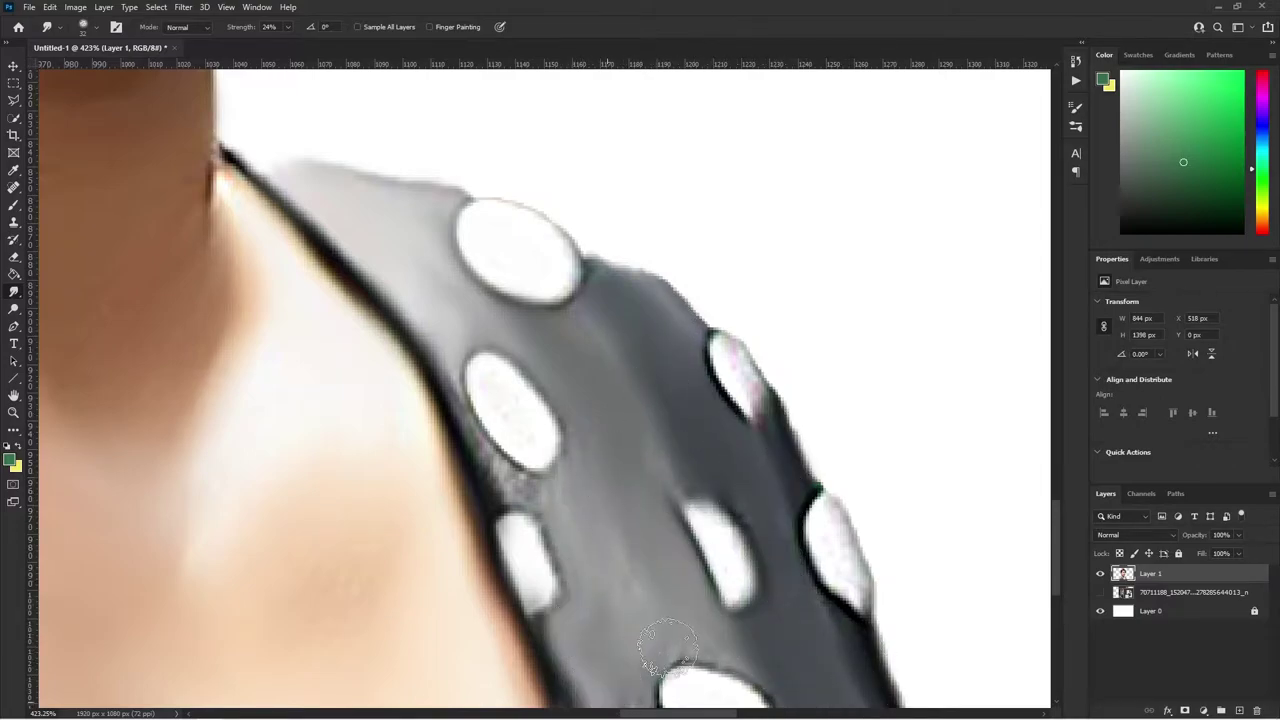
# - Shrink the smudge brush to 18 and blend away specks along the strap edge
pyautogui.click(95, 27)
pyautogui.moveTo(110, 68); pyautogui.dragTo(80, 68)
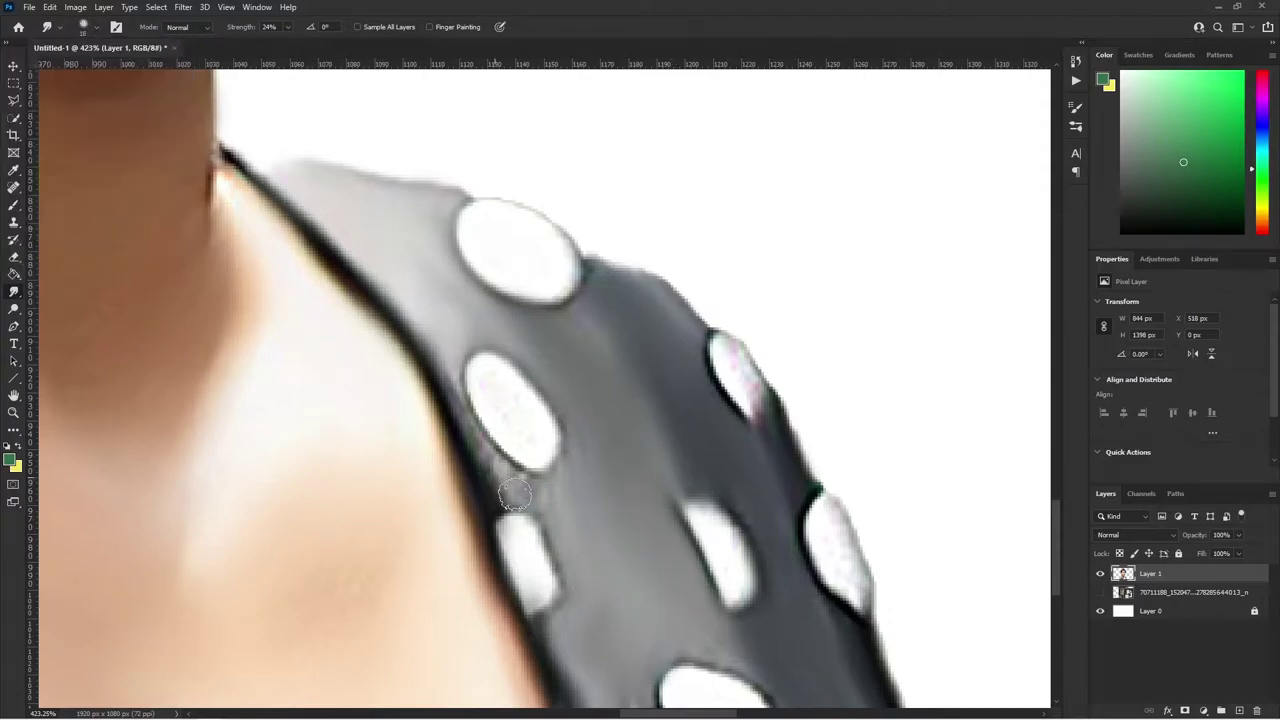
pyautogui.moveTo(520, 495)
pyautogui.mouseDown()
pyautogui.moveTo(483, 463)
pyautogui.moveTo(430, 350)
pyautogui.moveTo(610, 450)
pyautogui.moveTo(673, 507)
pyautogui.mouseUp()
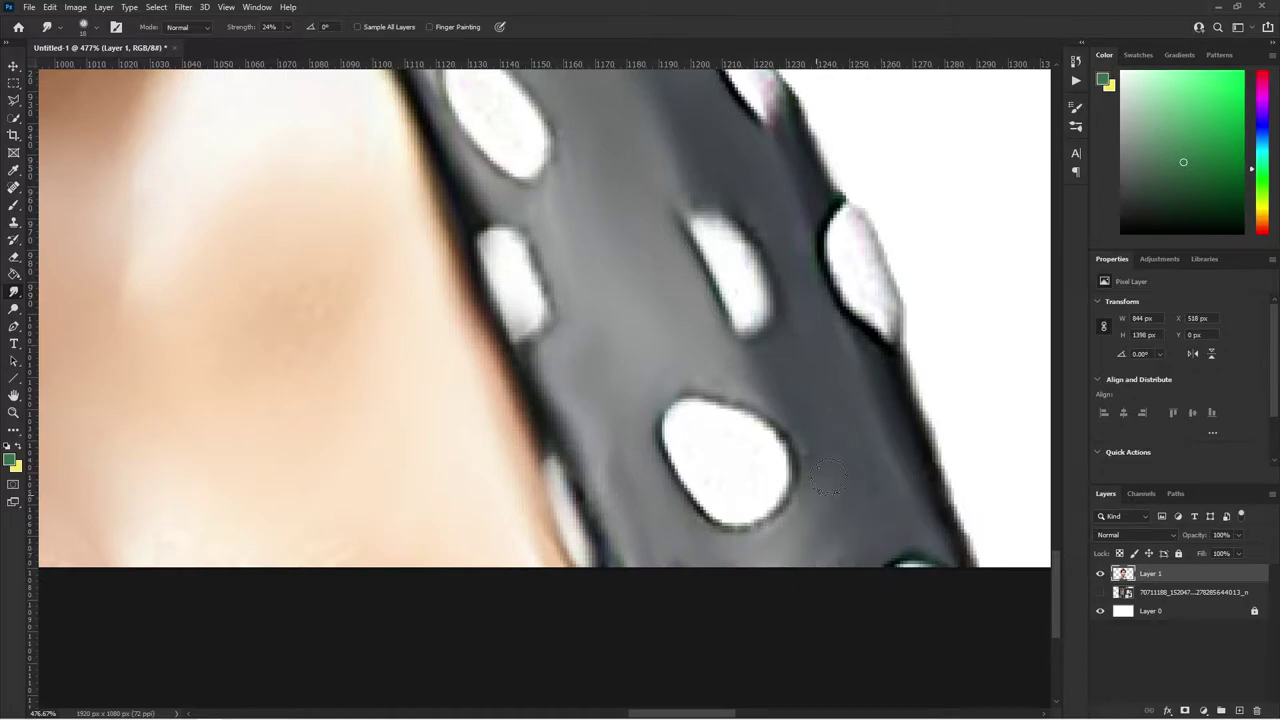
pyautogui.scroll(-4, 828, 480)
pyautogui.scroll(1, 734, 500)
# - Resize the Smudge brush and smooth the polka-dot strap's lower-left edge
pyautogui.scroll(-2, 608, 209)
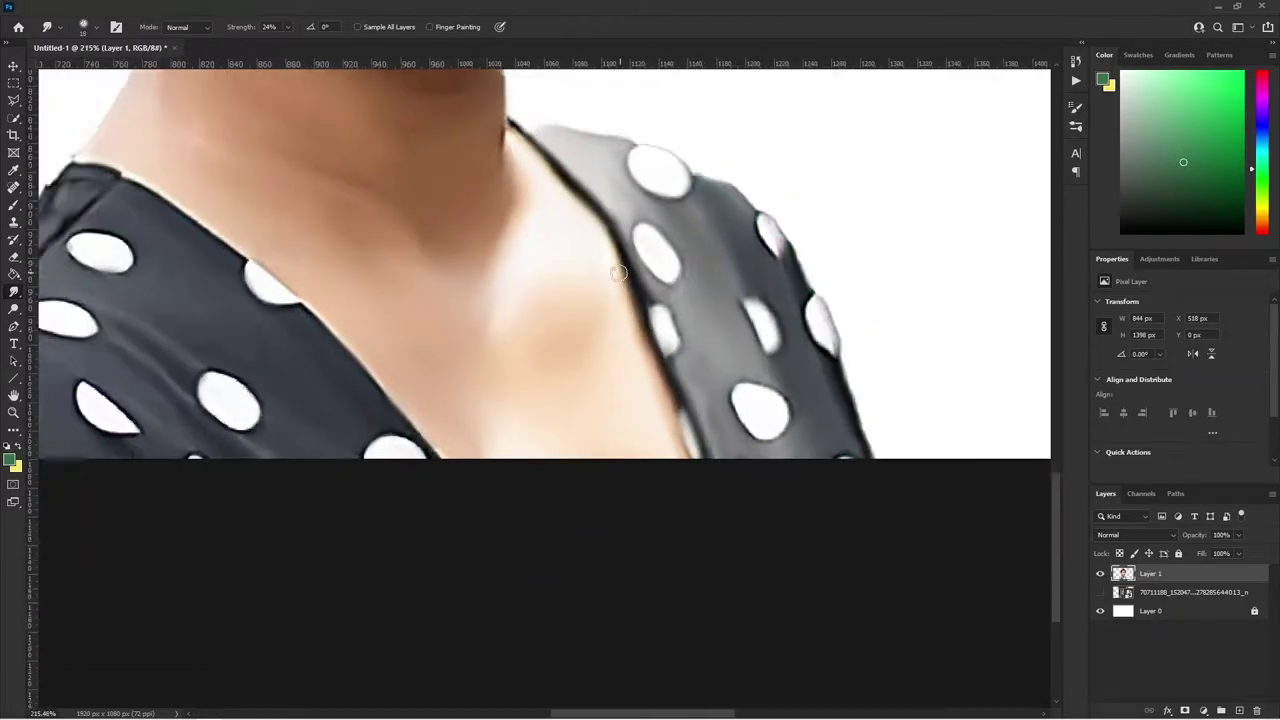
pyautogui.scroll(1, 619, 272)
pyautogui.scroll(5, 463, 209)
pyautogui.click(83, 27)
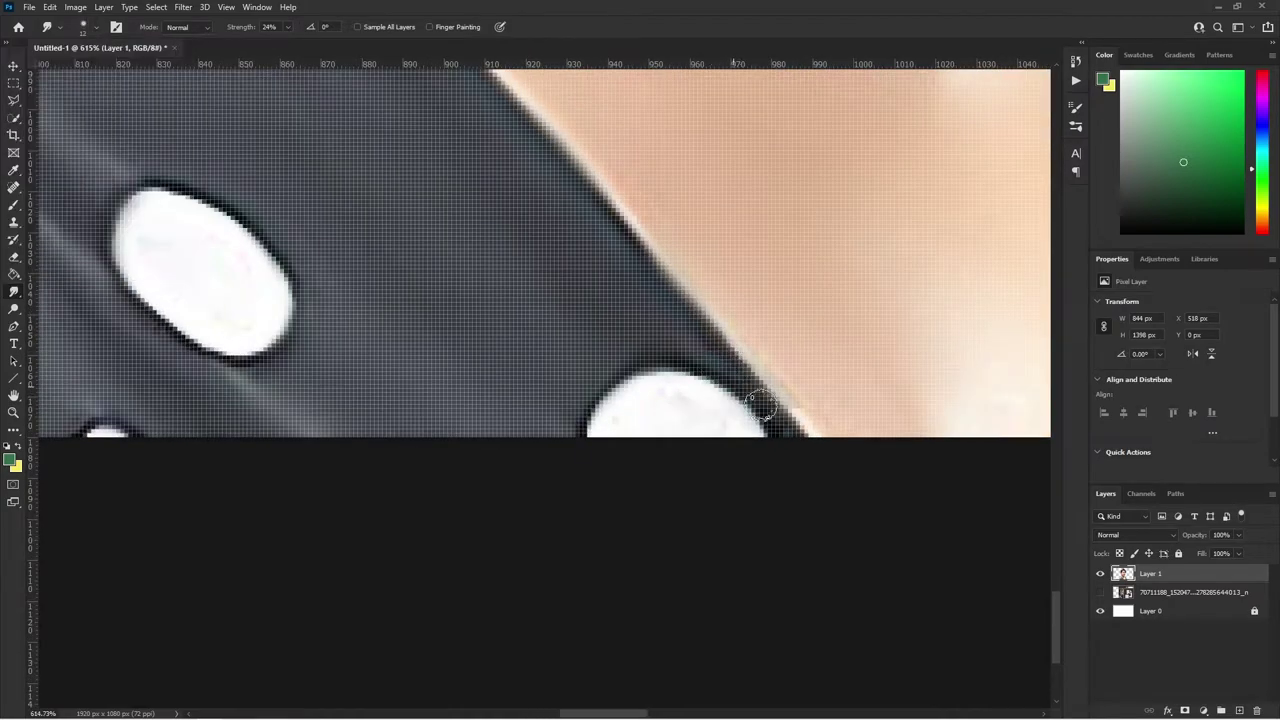
pyautogui.scroll(-2, 791, 429)
pyautogui.moveTo(309, 386)
pyautogui.mouseDown()
pyautogui.moveTo(171, 486)
pyautogui.moveTo(250, 430)
pyautogui.mouseUp()
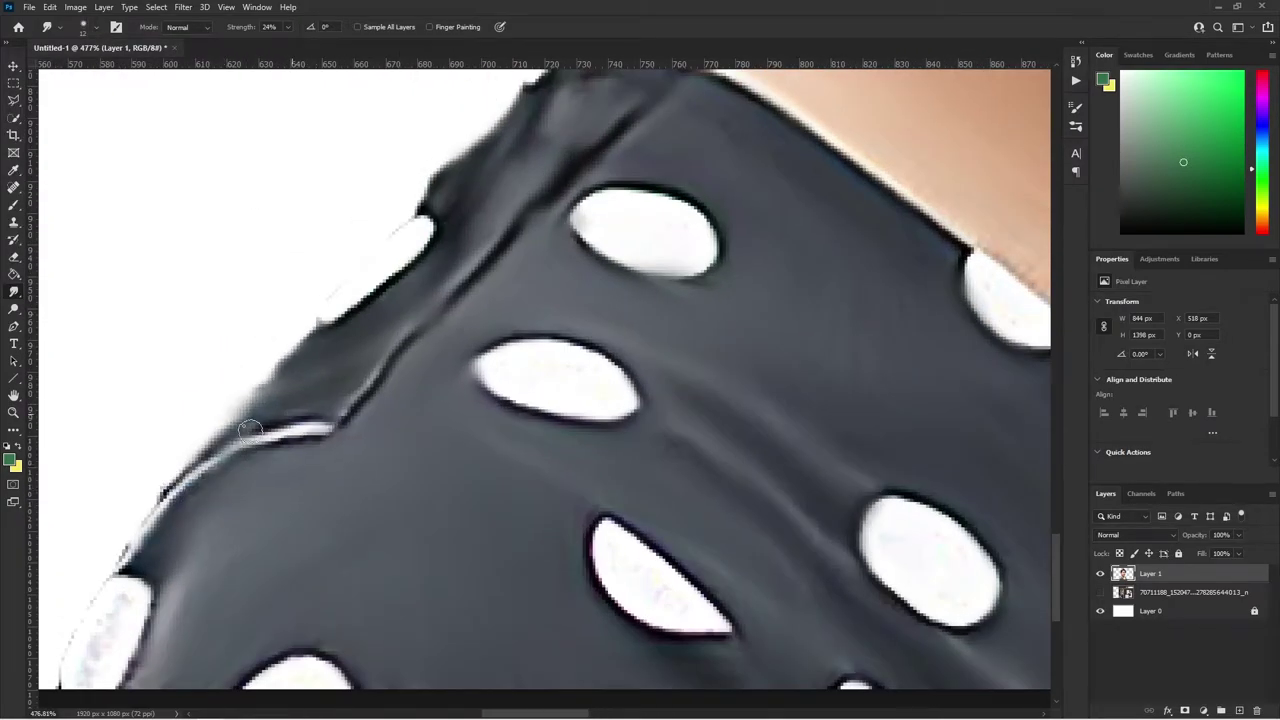
# - Blend the lower-left white dots, the white oval's left side and the dark edge by the highlight strip
pyautogui.scroll(-3, 275, 417)
pyautogui.scroll(2, 194, 457)
pyautogui.scroll(-2, 194, 457)
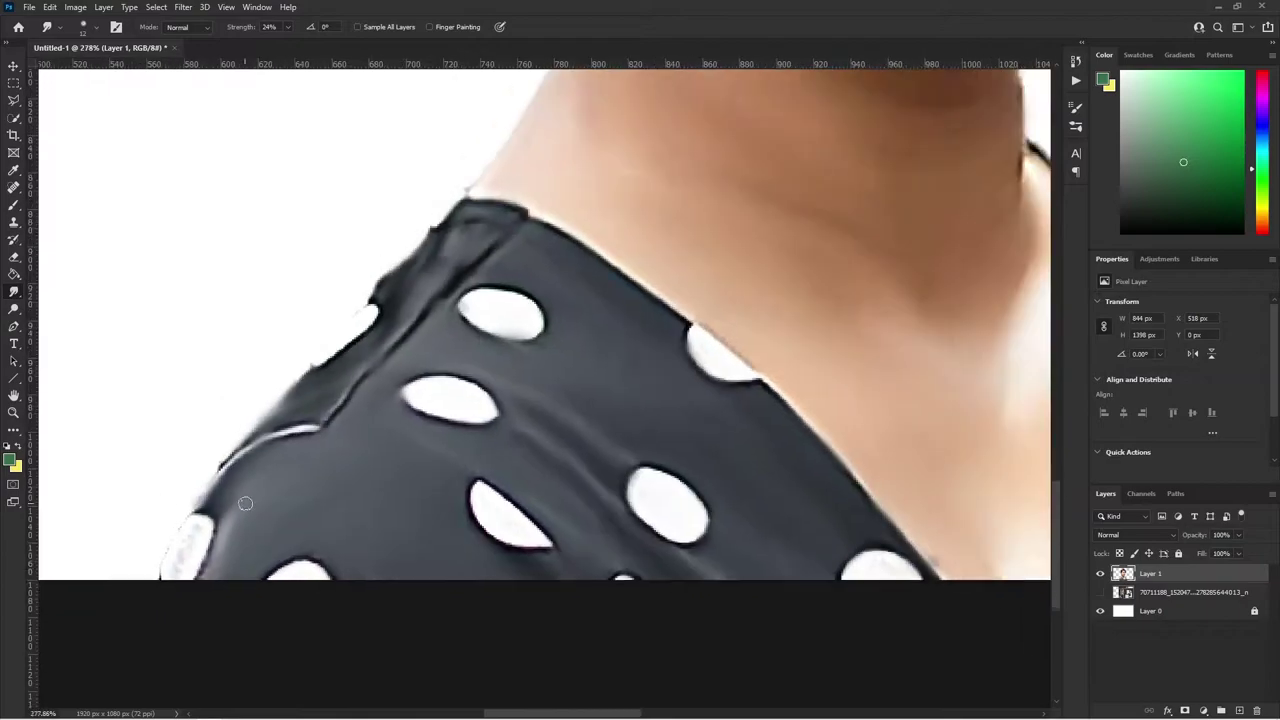
pyautogui.scroll(3, 196, 535)
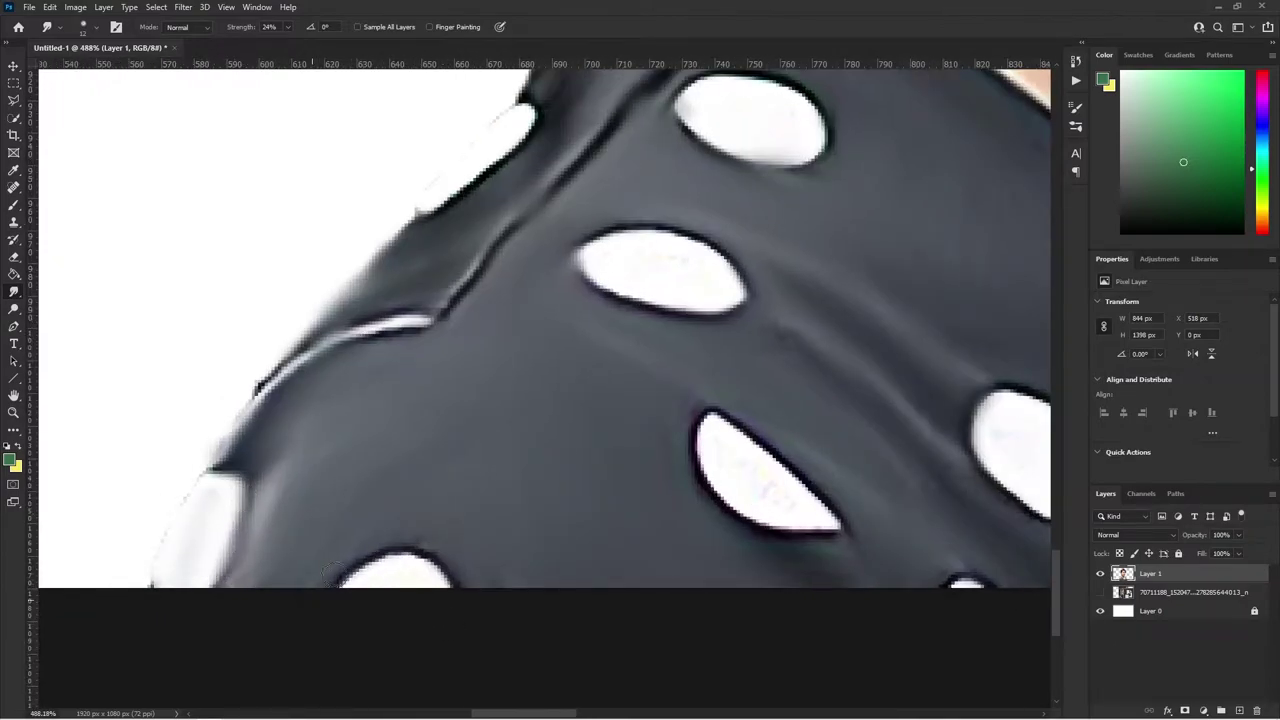
pyautogui.moveTo(238, 481); pyautogui.dragTo(446, 578)
pyautogui.moveTo(697, 448)
pyautogui.mouseDown()
pyautogui.moveTo(730, 471)
pyautogui.moveTo(790, 480)
pyautogui.moveTo(825, 520)
pyautogui.mouseUp()
pyautogui.scroll(-3, 700, 480)
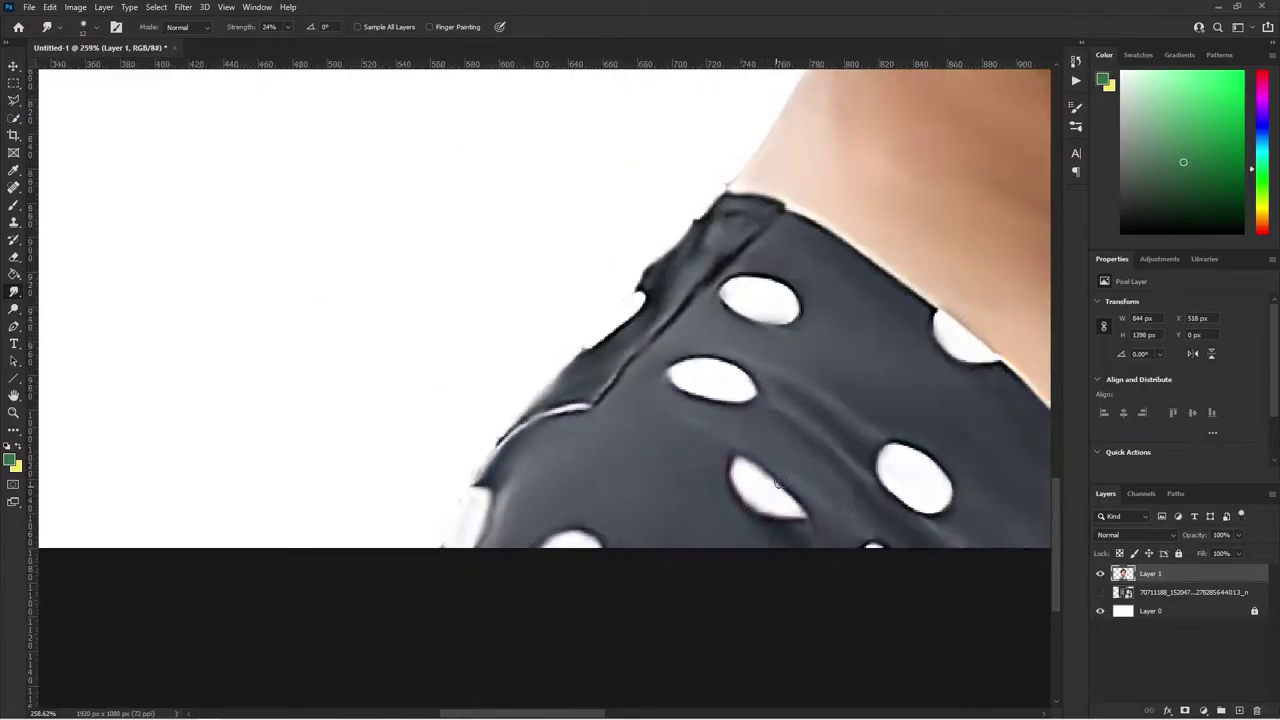
pyautogui.scroll(3, 631, 457)
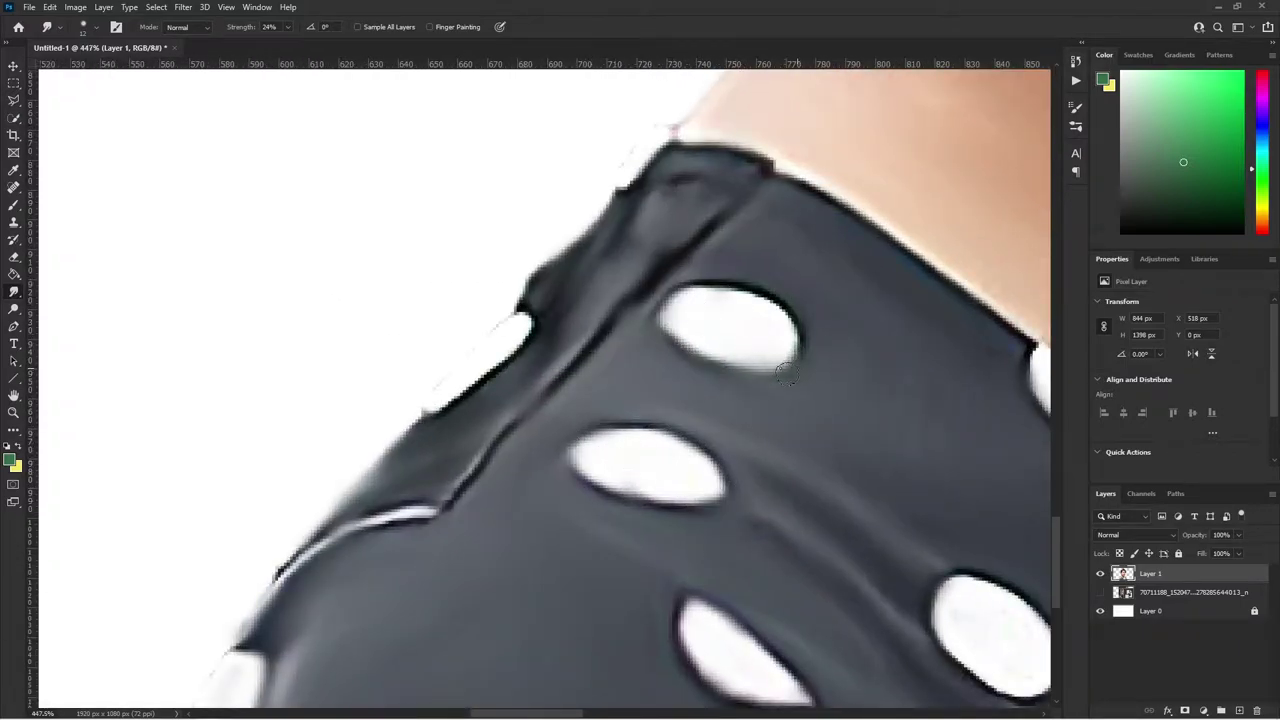
pyautogui.moveTo(445, 405); pyautogui.dragTo(523, 352)
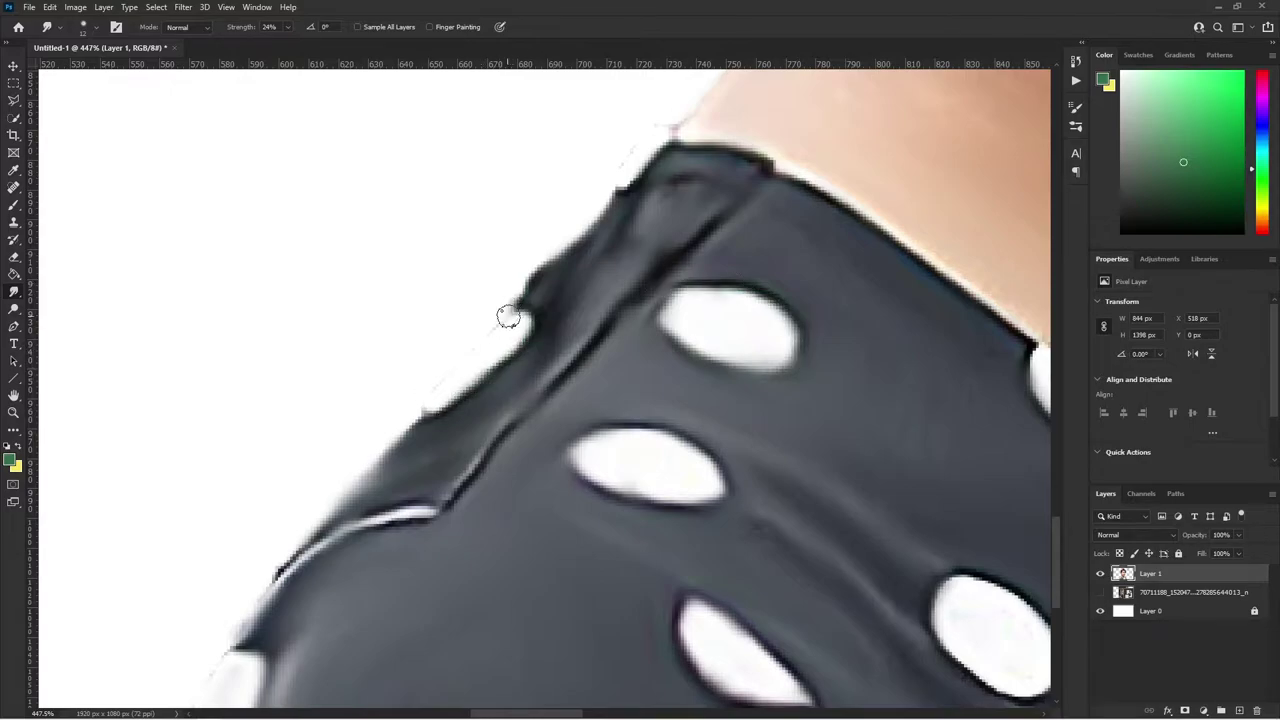
pyautogui.scroll(-2, 433, 436)
pyautogui.scroll(-2, 433, 436)
pyautogui.hscroll(3, 614, 407)
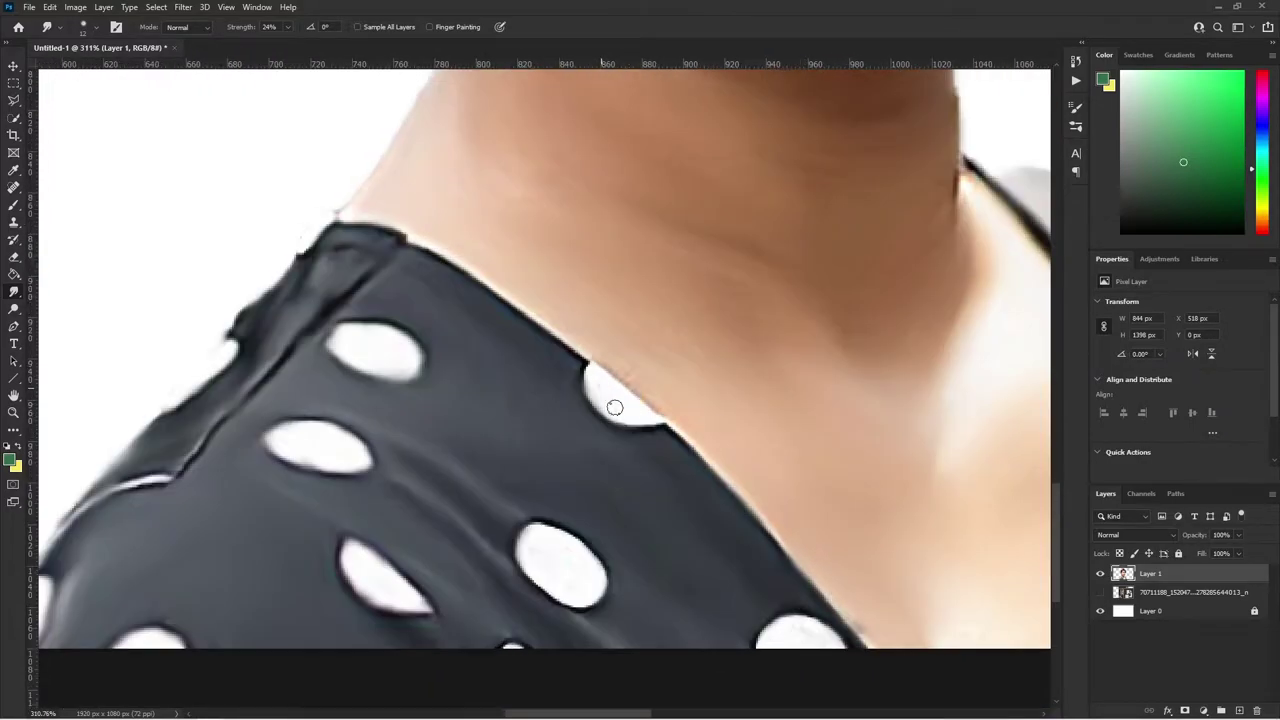
pyautogui.scroll(4, 570, 565)
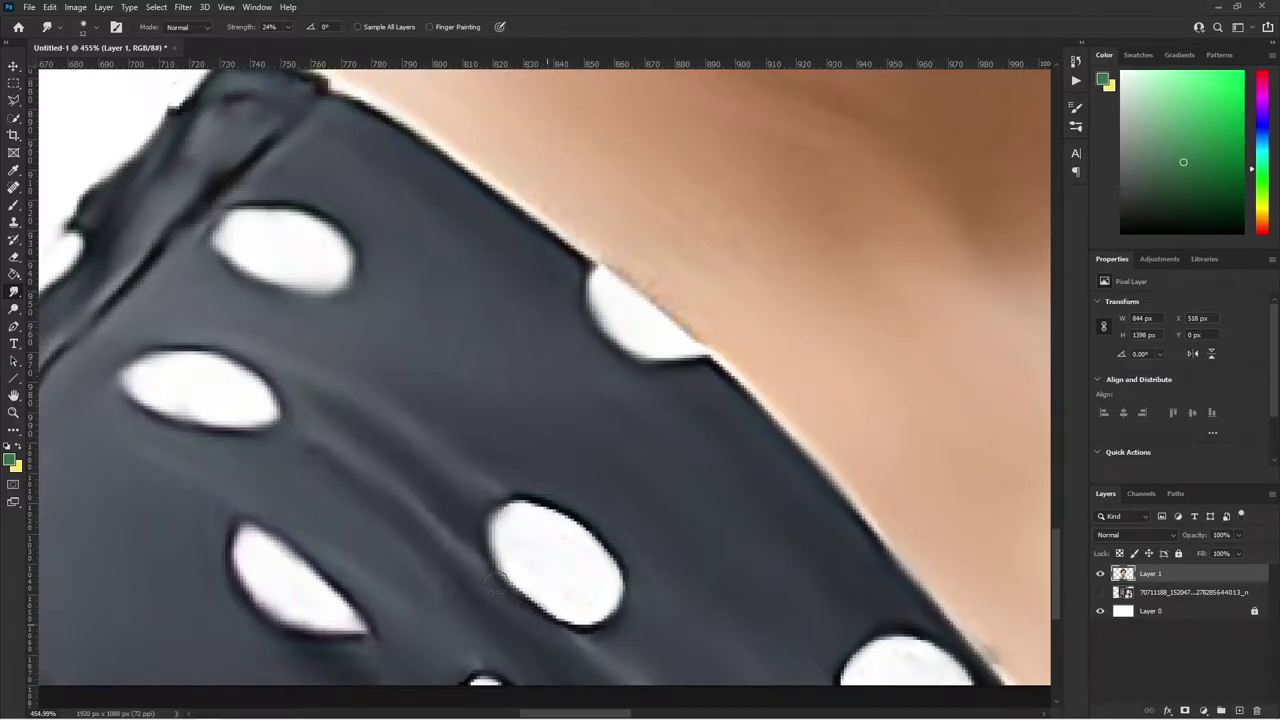
pyautogui.scroll(-1, 607, 538)
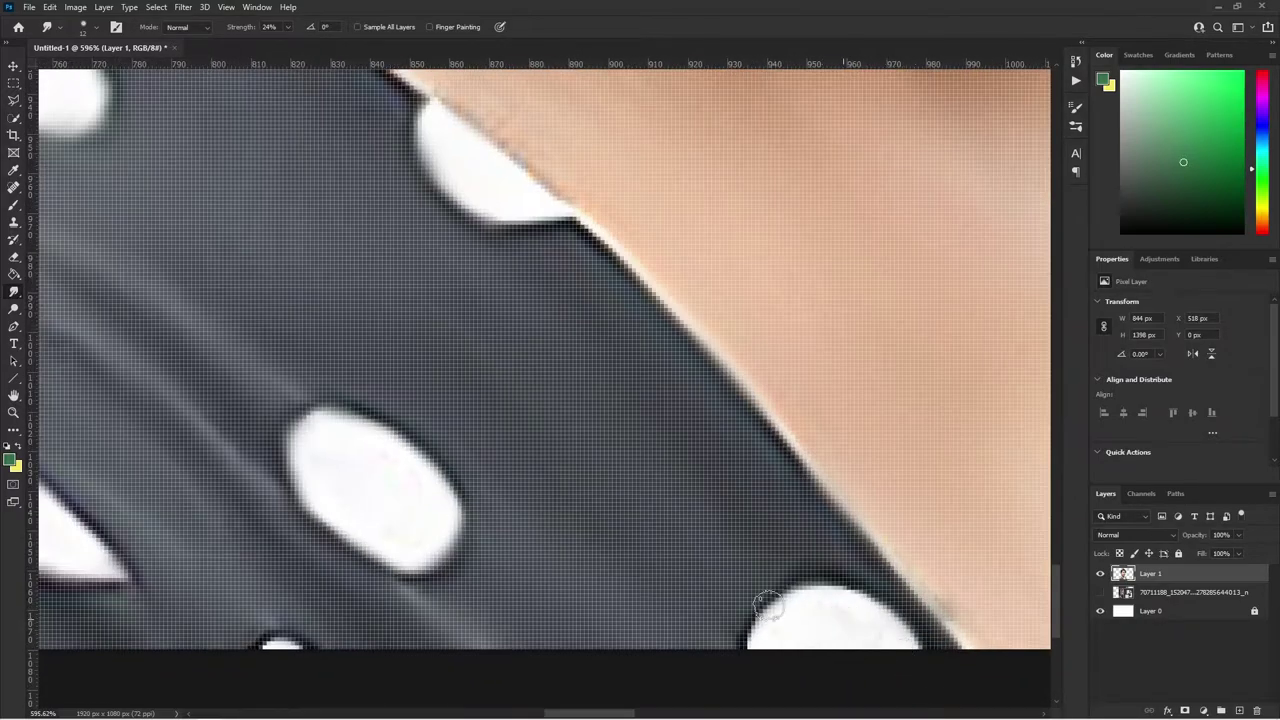
pyautogui.scroll(-5, 385, 328)
pyautogui.scroll(-2, 385, 328)
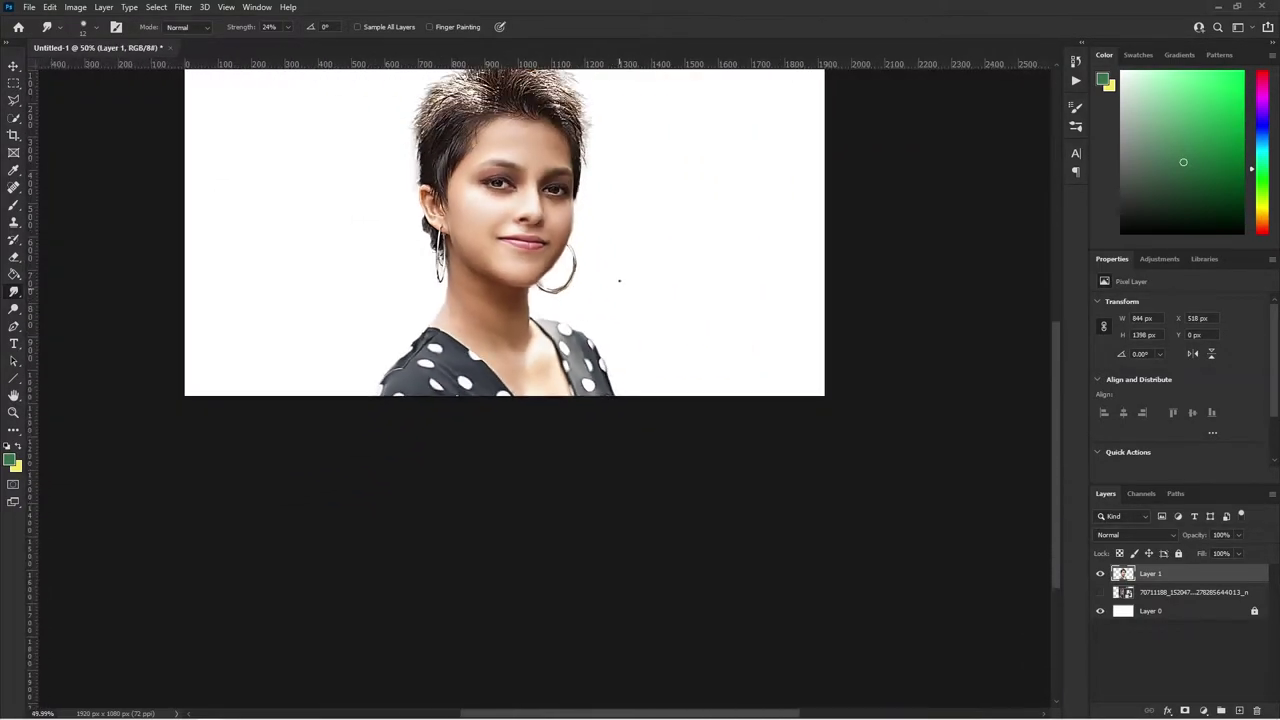
pyautogui.scroll(3, 591, 366)
pyautogui.scroll(3, 671, 466)
pyautogui.scroll(1, 568, 486)
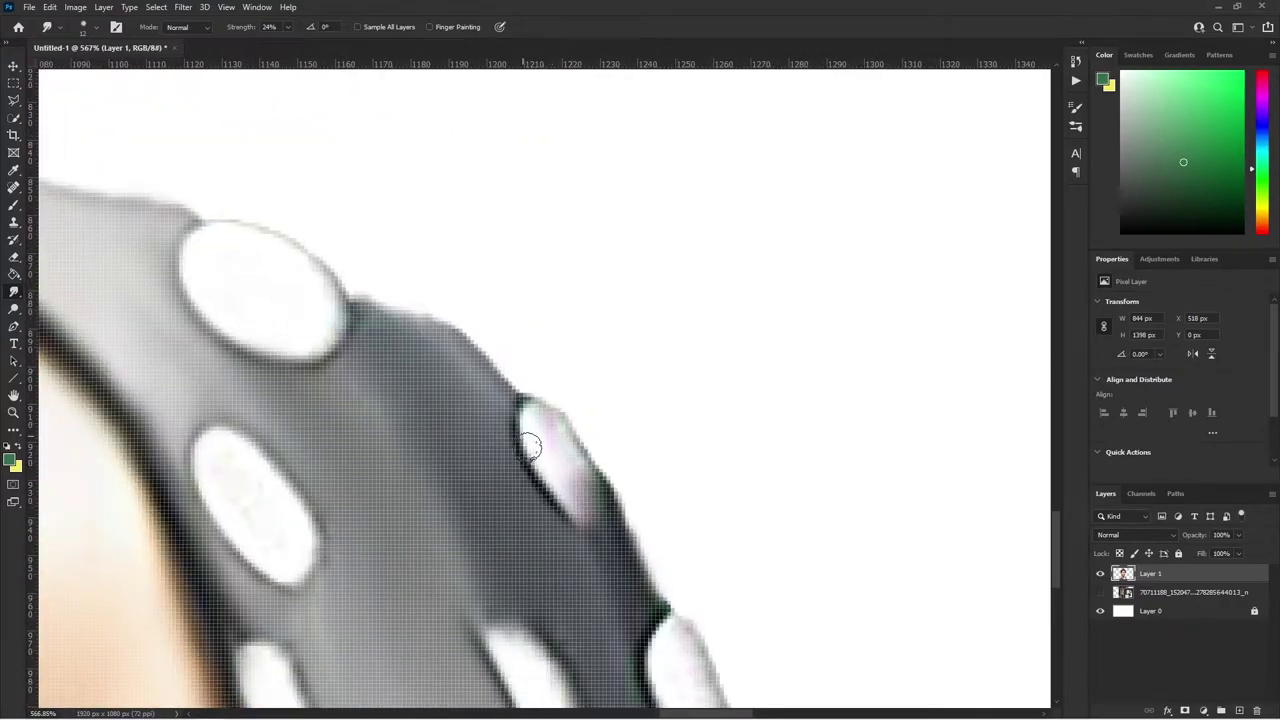
pyautogui.scroll(-3, 526, 437)
pyautogui.scroll(-3, 697, 374)
pyautogui.scroll(3, 516, 254)
# - Smudge the hair and skin around the ear's top, outer edge, lower edge and below the earlobe
pyautogui.scroll(2, 516, 254)
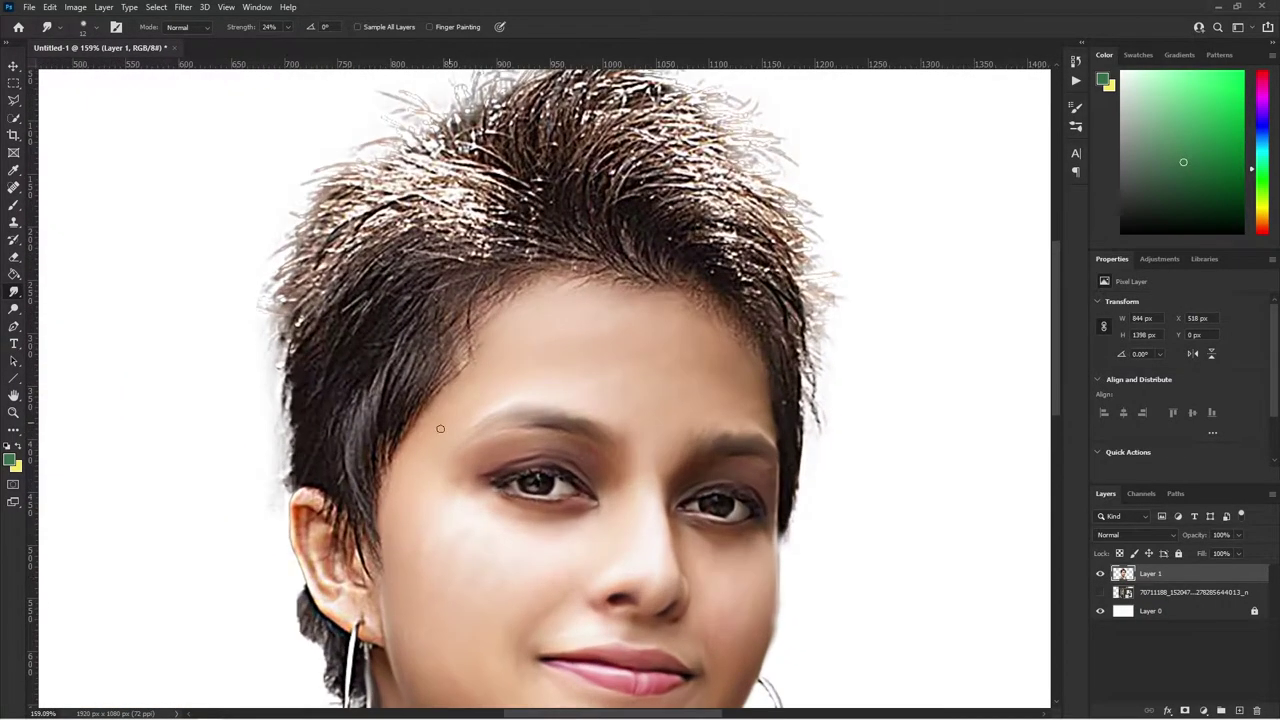
pyautogui.scroll(4, 560, 563)
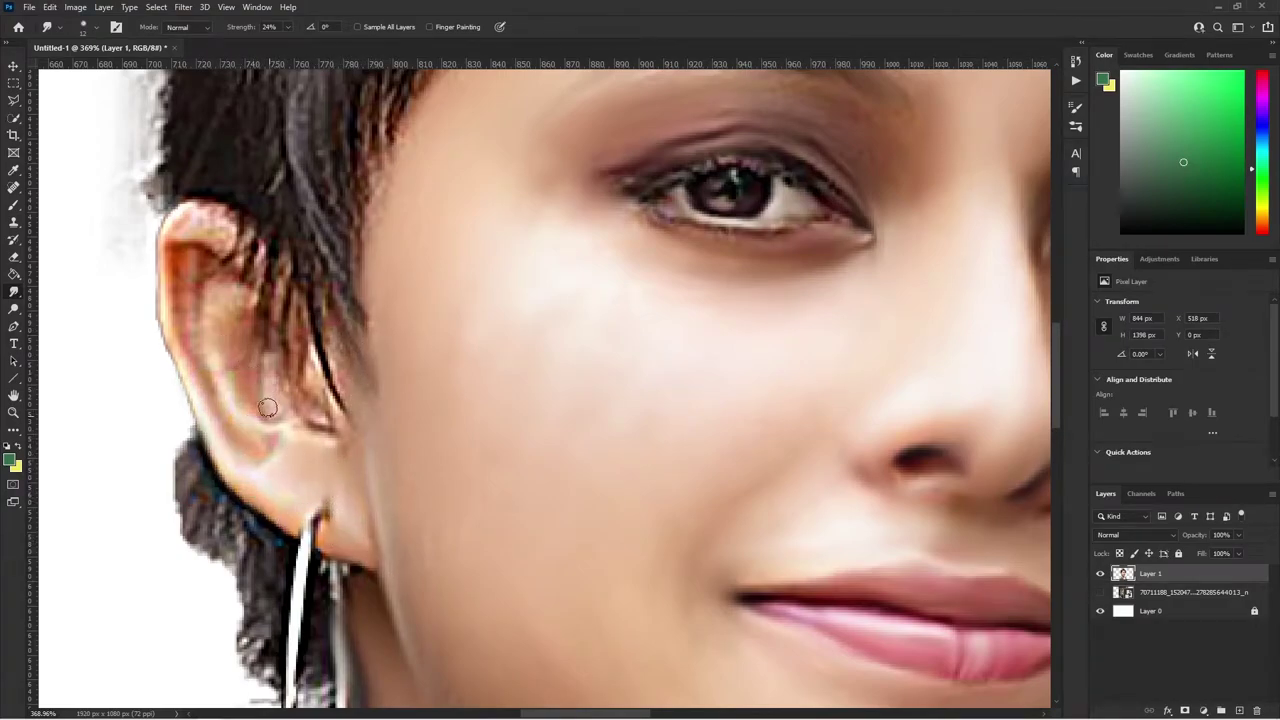
pyautogui.moveTo(278, 289); pyautogui.dragTo(238, 243)
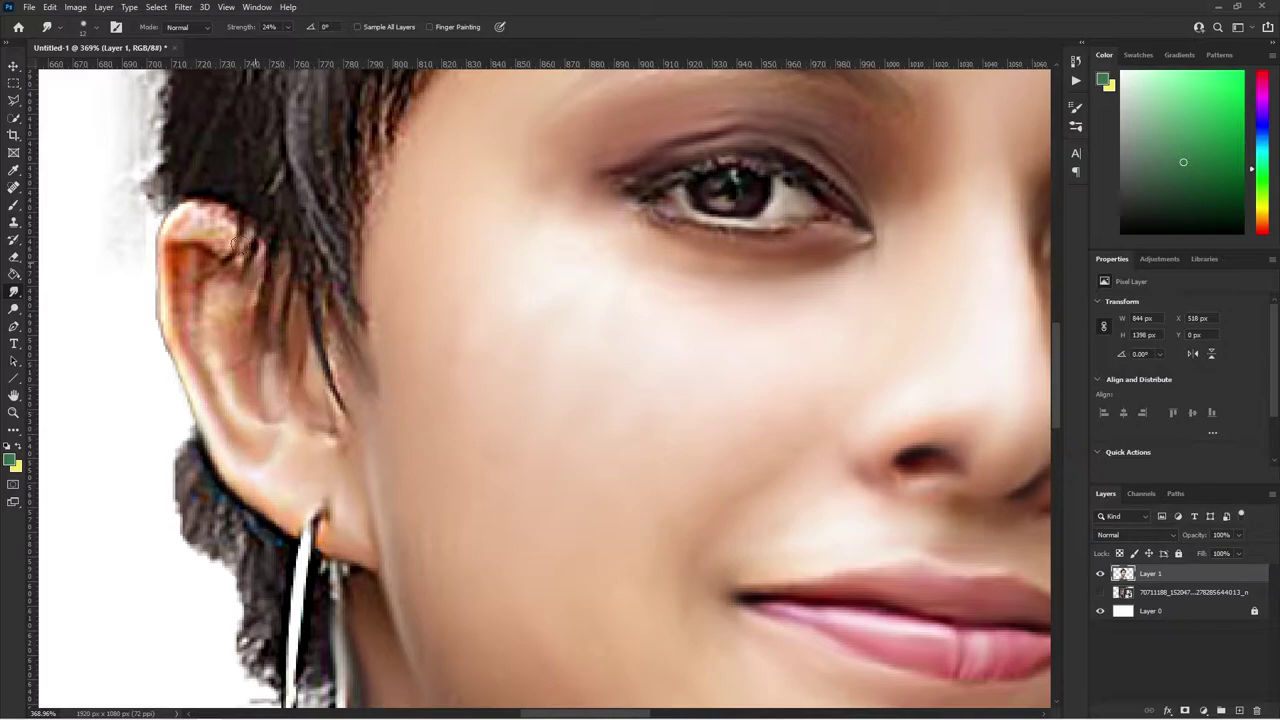
pyautogui.moveTo(166, 313); pyautogui.dragTo(178, 241)
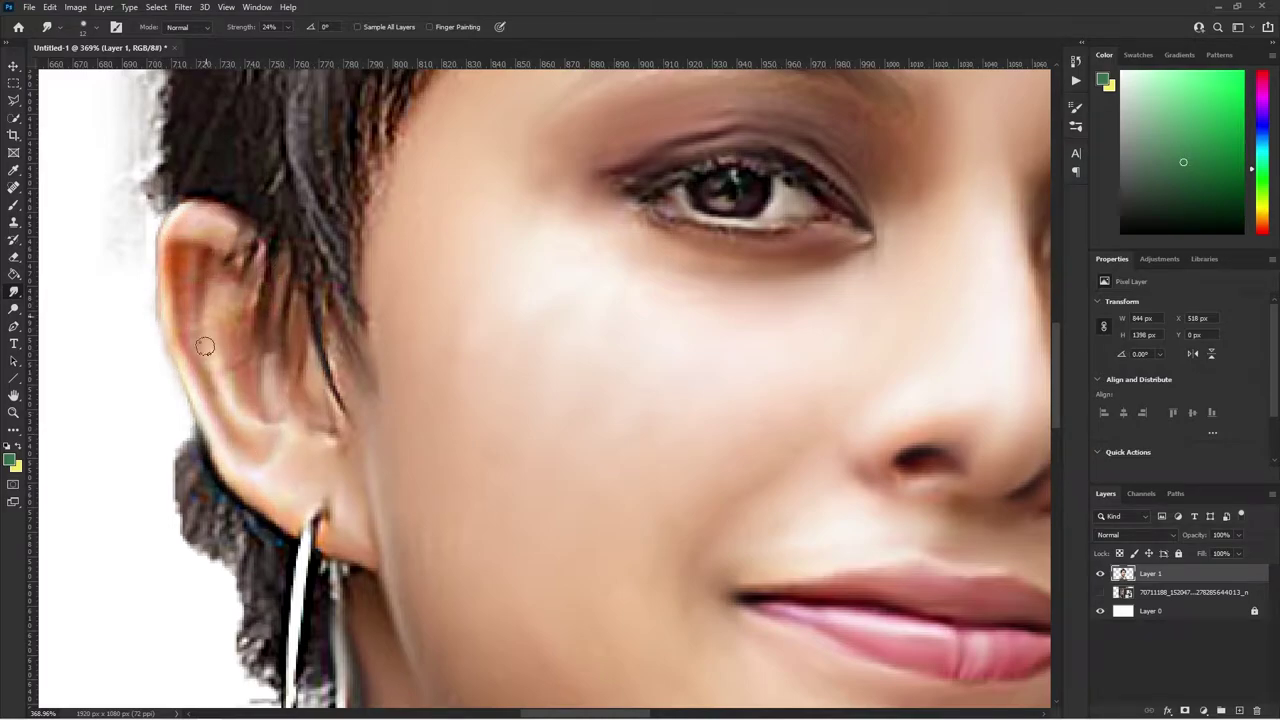
pyautogui.scroll(-3, 200, 400)
pyautogui.scroll(3, 180, 445)
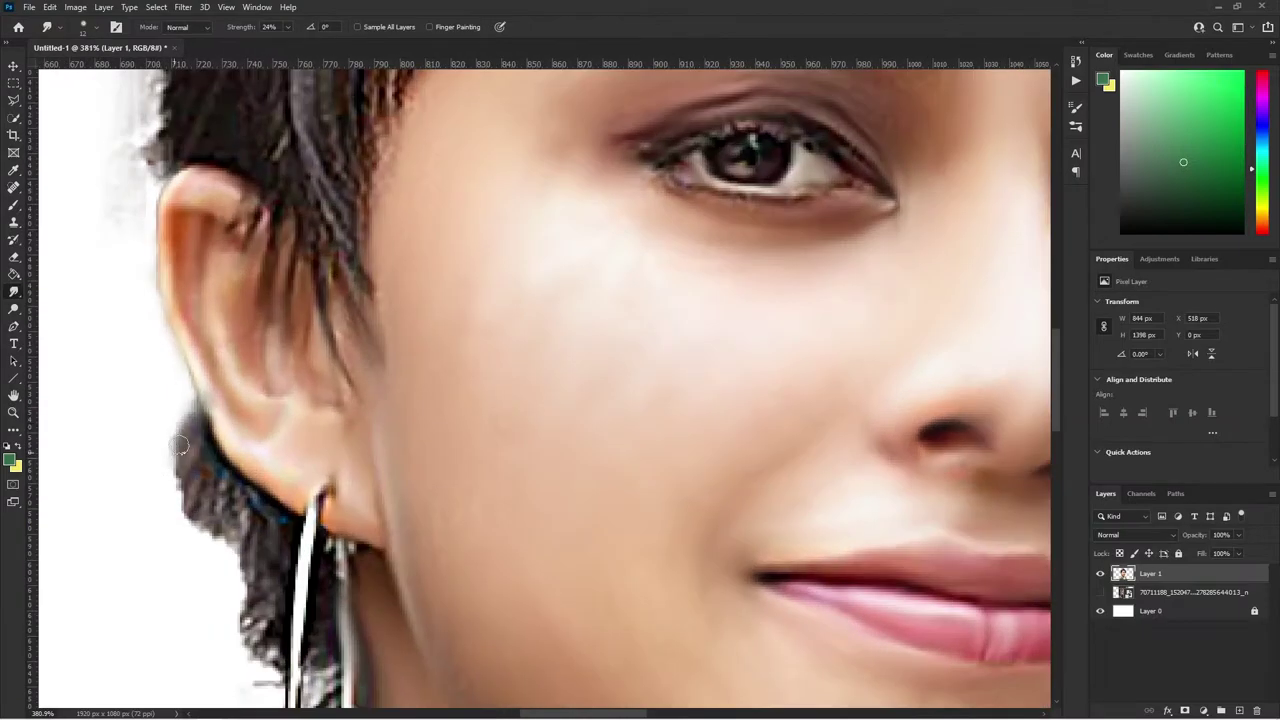
pyautogui.moveTo(180, 447); pyautogui.dragTo(190, 433)
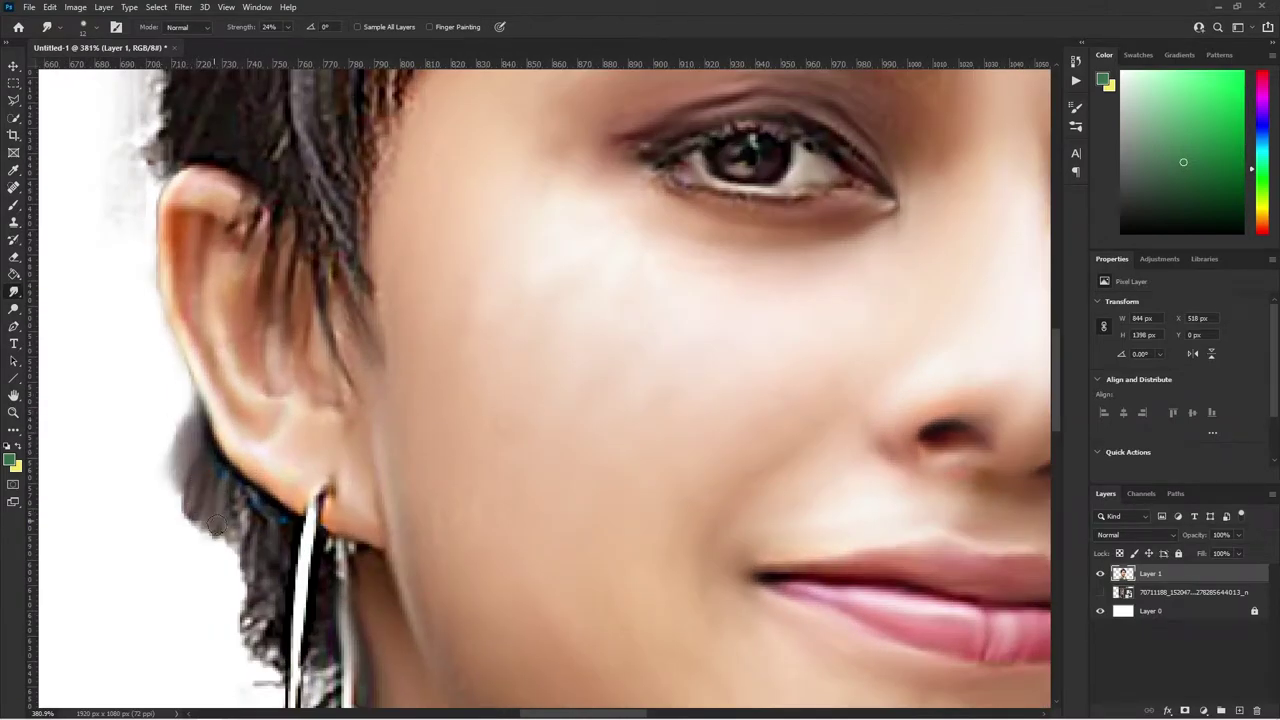
pyautogui.moveTo(216, 524)
pyautogui.mouseDown()
pyautogui.moveTo(256, 542)
pyautogui.moveTo(275, 633)
pyautogui.mouseUp()
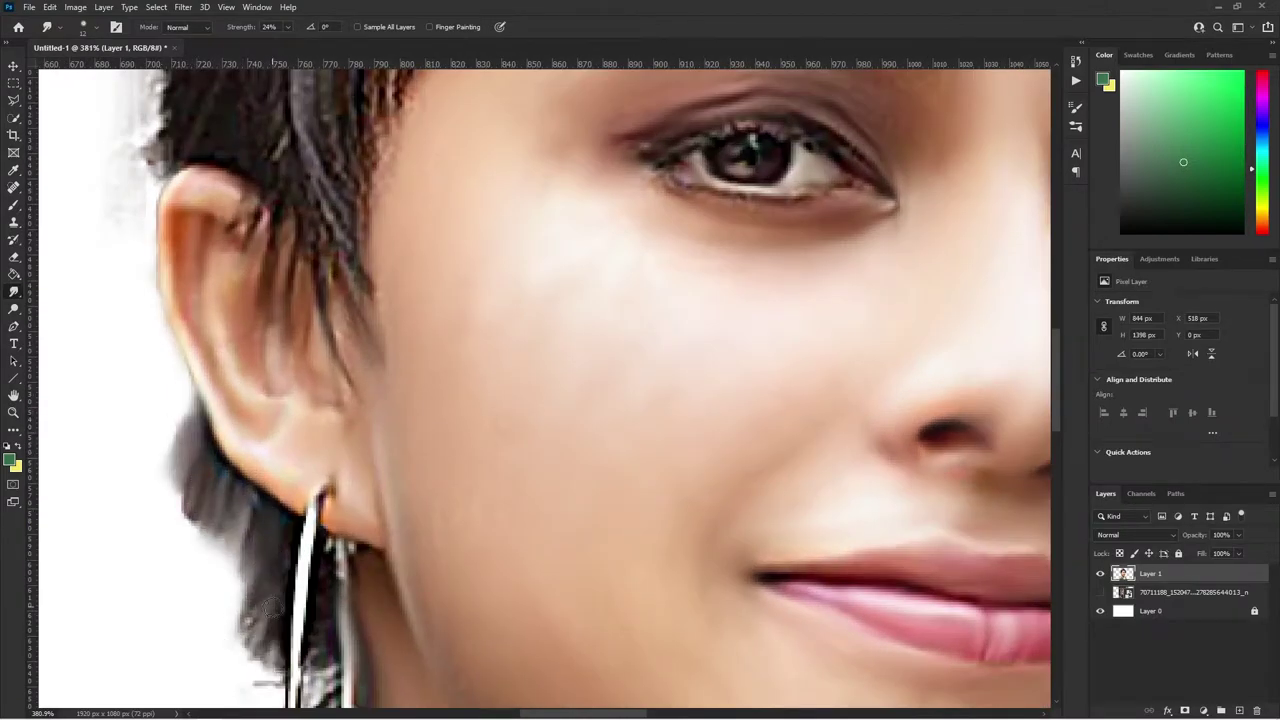
pyautogui.scroll(-10, 272, 602)
pyautogui.scroll(10, 323, 413)
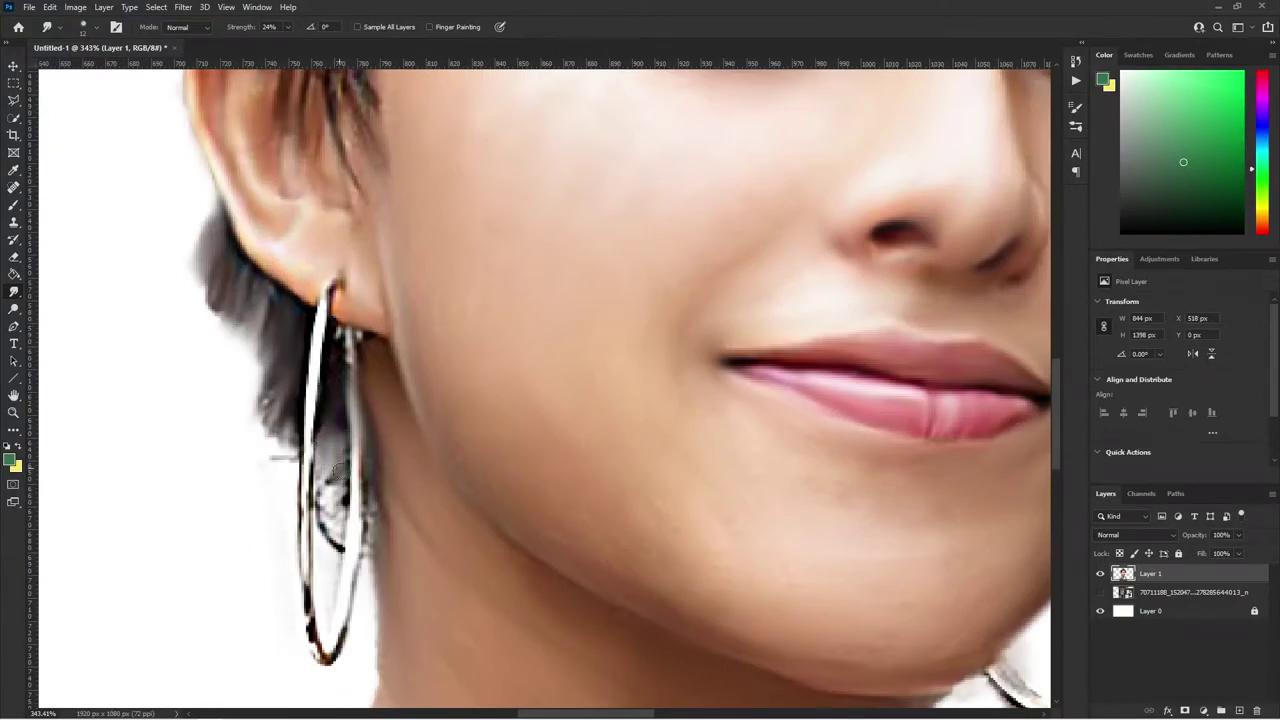
# - Smear the hair inside the earring hoop downward and smudge down along the hoop
pyautogui.moveTo(338, 473); pyautogui.dragTo(335, 541)
pyautogui.scroll(2, 374, 555)
pyautogui.moveTo(318, 236); pyautogui.dragTo(302, 700)
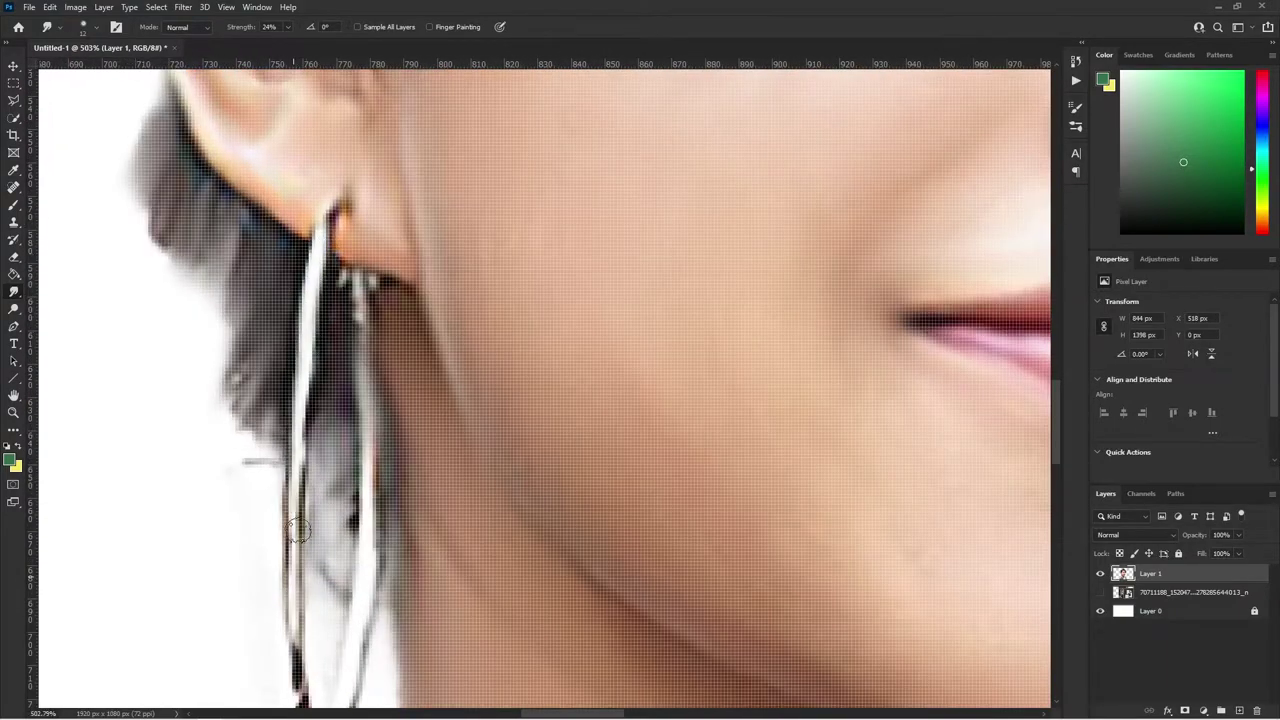
pyautogui.scroll(-10, 302, 700)
pyautogui.scroll(10, 330, 684)
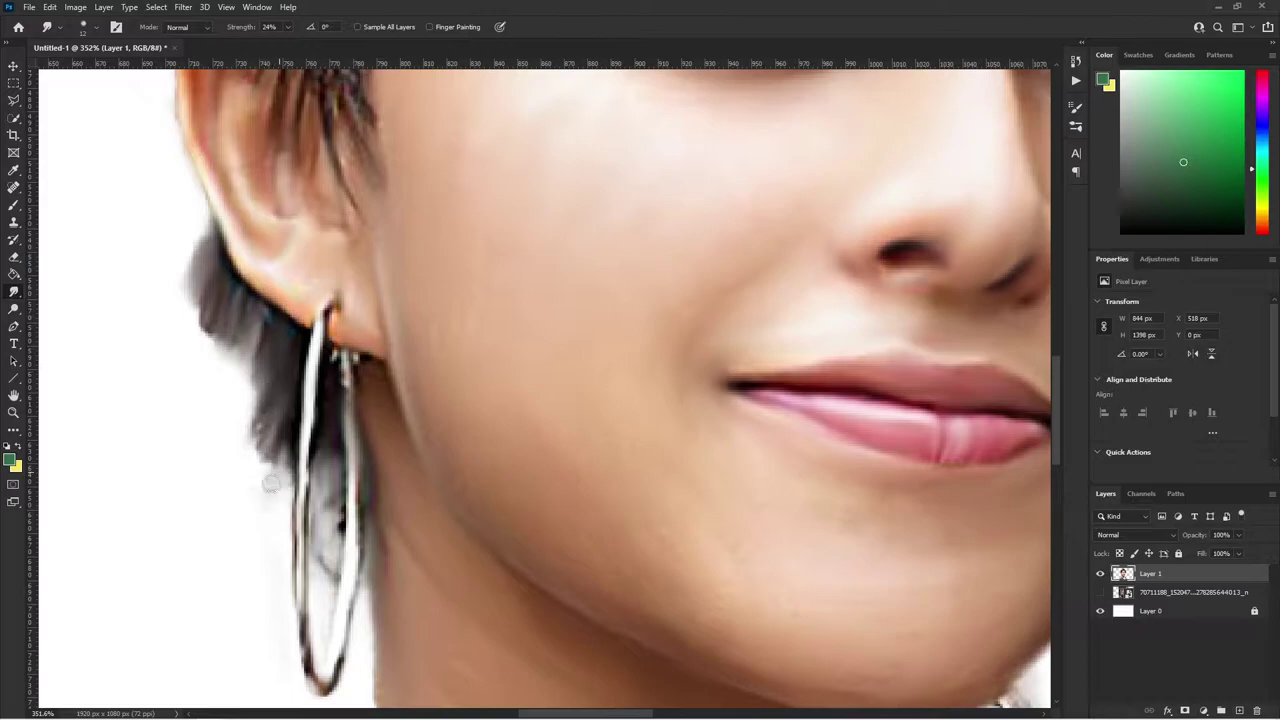
pyautogui.scroll(-10, 743, 437)
pyautogui.scroll(4, 626, 534)
pyautogui.scroll(5, 606, 494)
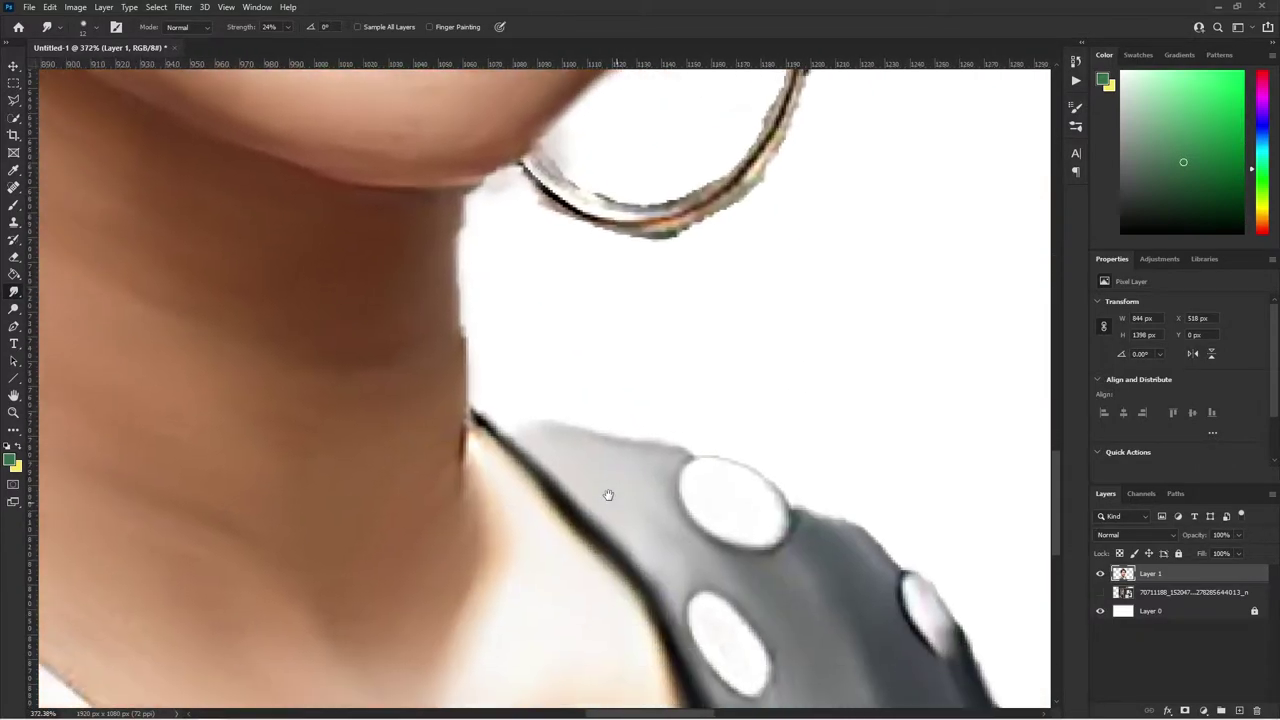
pyautogui.scroll(-1, 492, 333)
pyautogui.scroll(2, 492, 333)
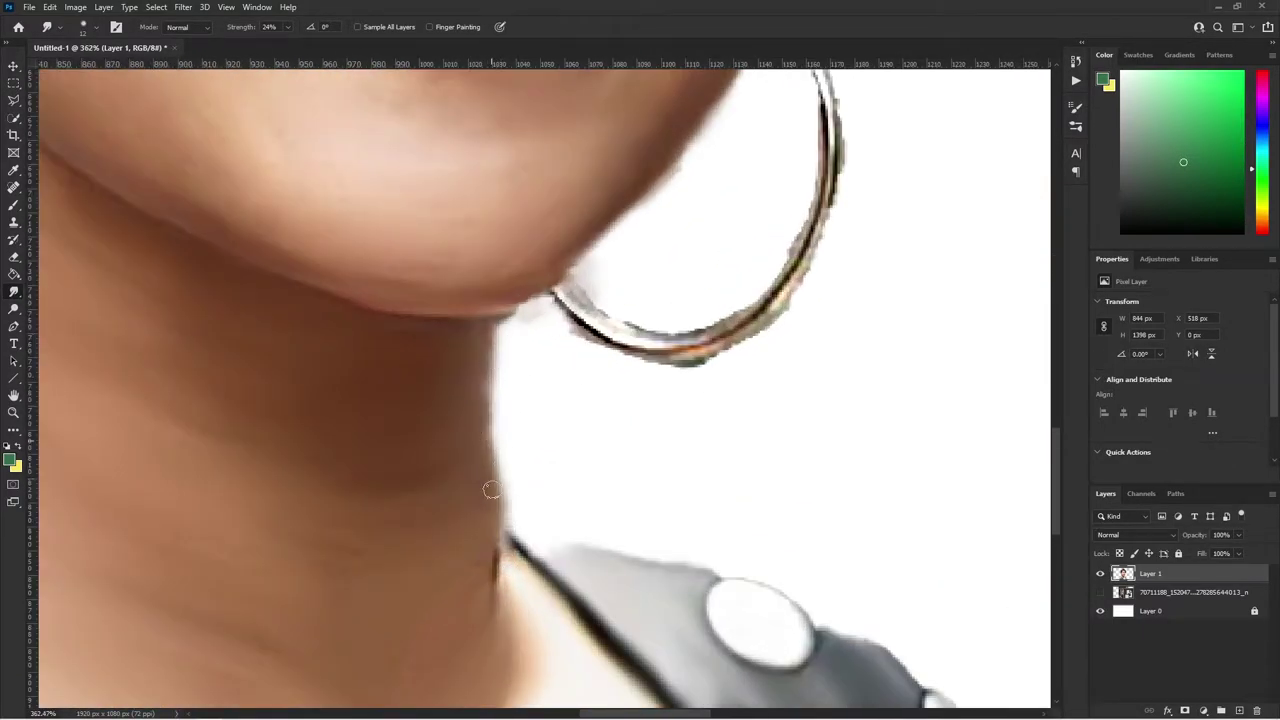
# - With the Smudge brush enlarged to 14, smooth the hoop's edge near the chin, its right side and top
pyautogui.moveTo(565, 291); pyautogui.dragTo(620, 340)
pyautogui.click(95, 27)
pyautogui.click(580, 315)
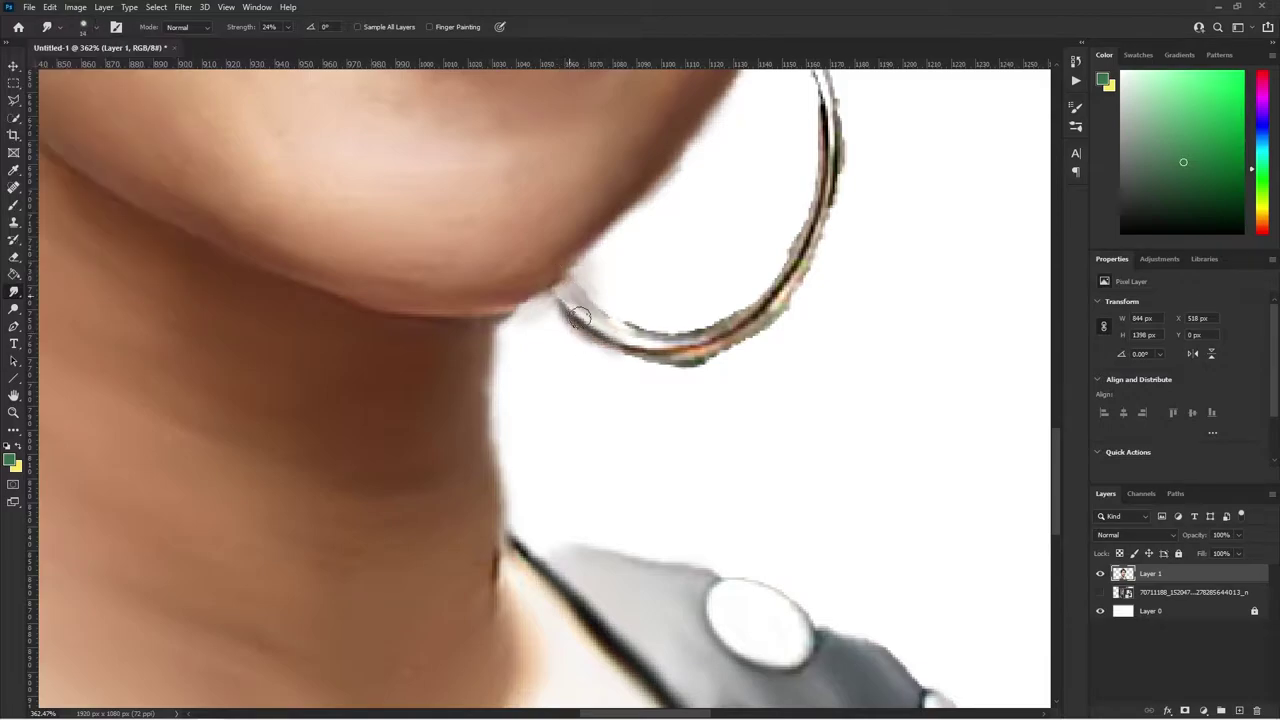
pyautogui.moveTo(570, 295); pyautogui.dragTo(703, 351)
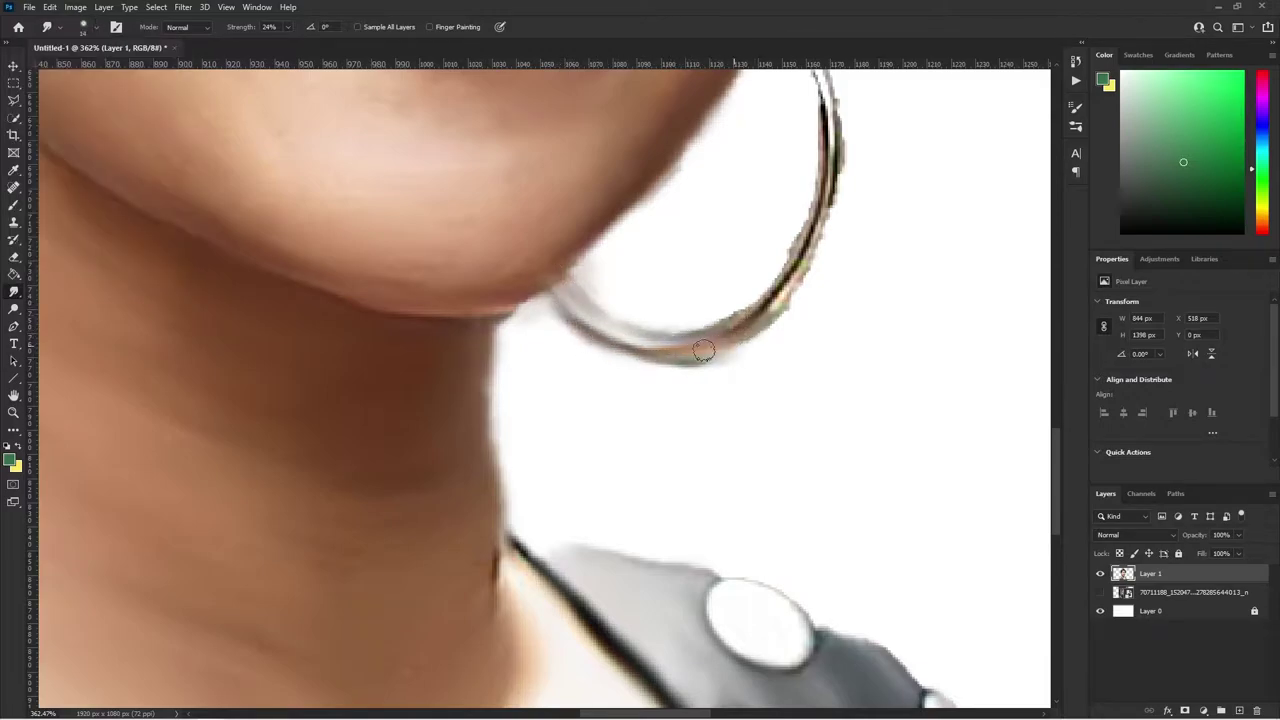
pyautogui.moveTo(778, 308)
pyautogui.mouseDown()
pyautogui.moveTo(805, 255)
pyautogui.moveTo(830, 130)
pyautogui.mouseUp()
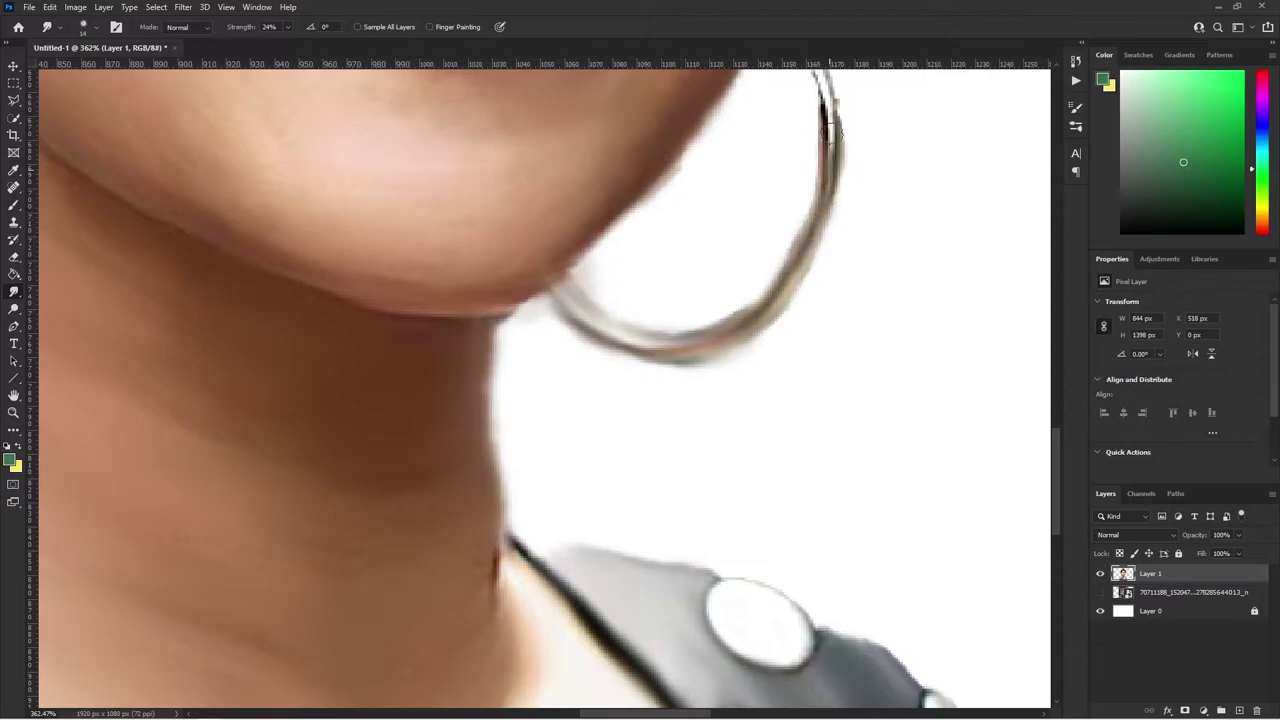
pyautogui.scroll(-5, 787, 288)
pyautogui.scroll(5, 702, 297)
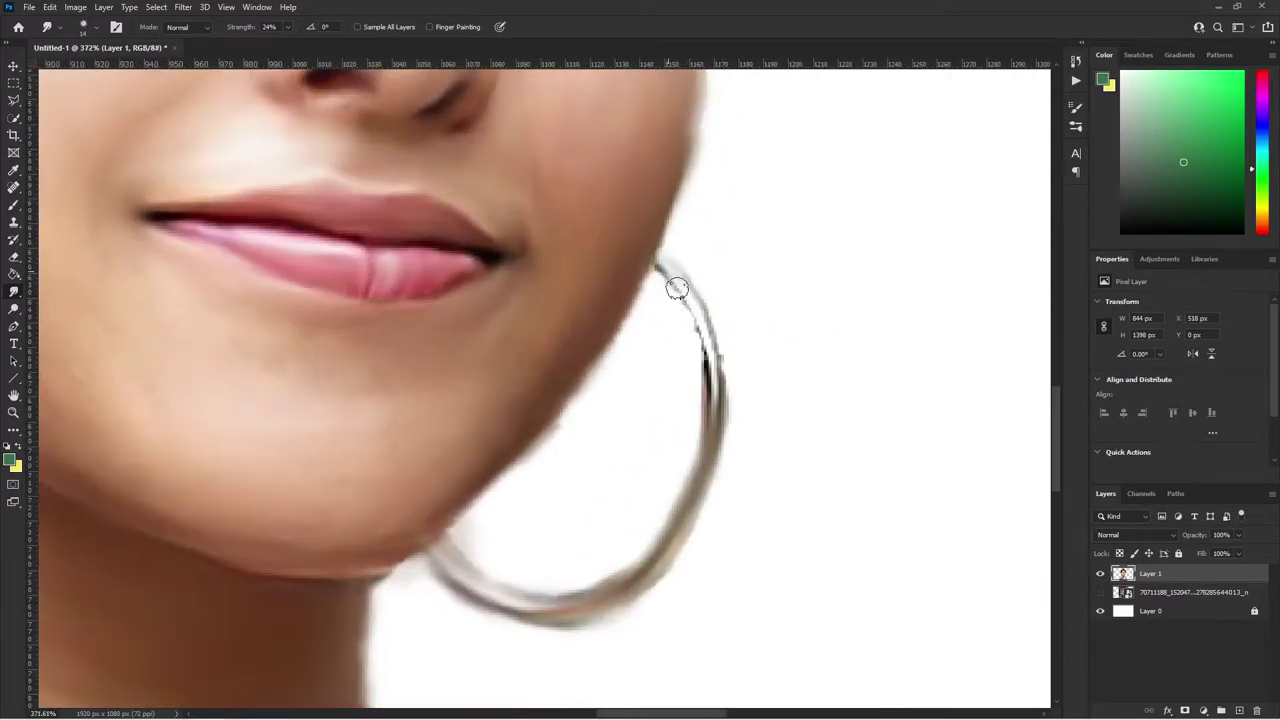
pyautogui.moveTo(677, 289); pyautogui.dragTo(706, 320)
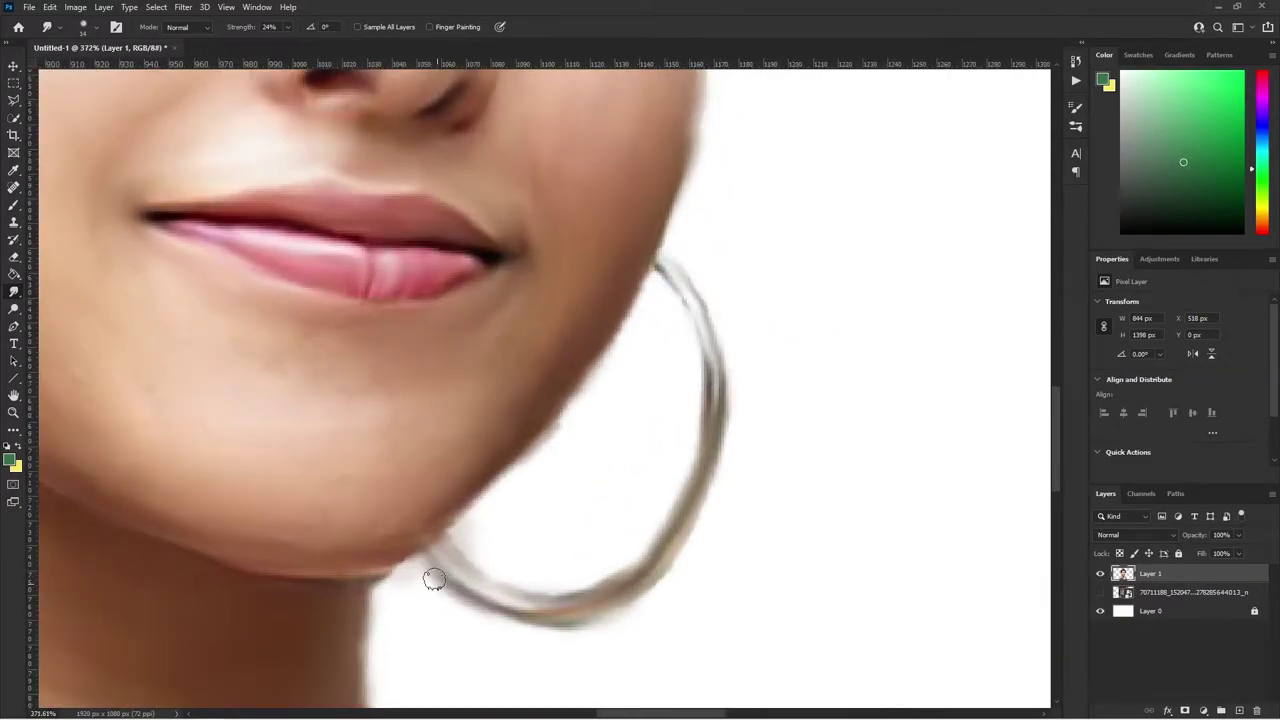
pyautogui.scroll(-2, 570, 604)
pyautogui.scroll(-2, 623, 577)
# - Switch to the Brush tool with a soft round brush tip
pyautogui.scroll(-4, 531, 586)
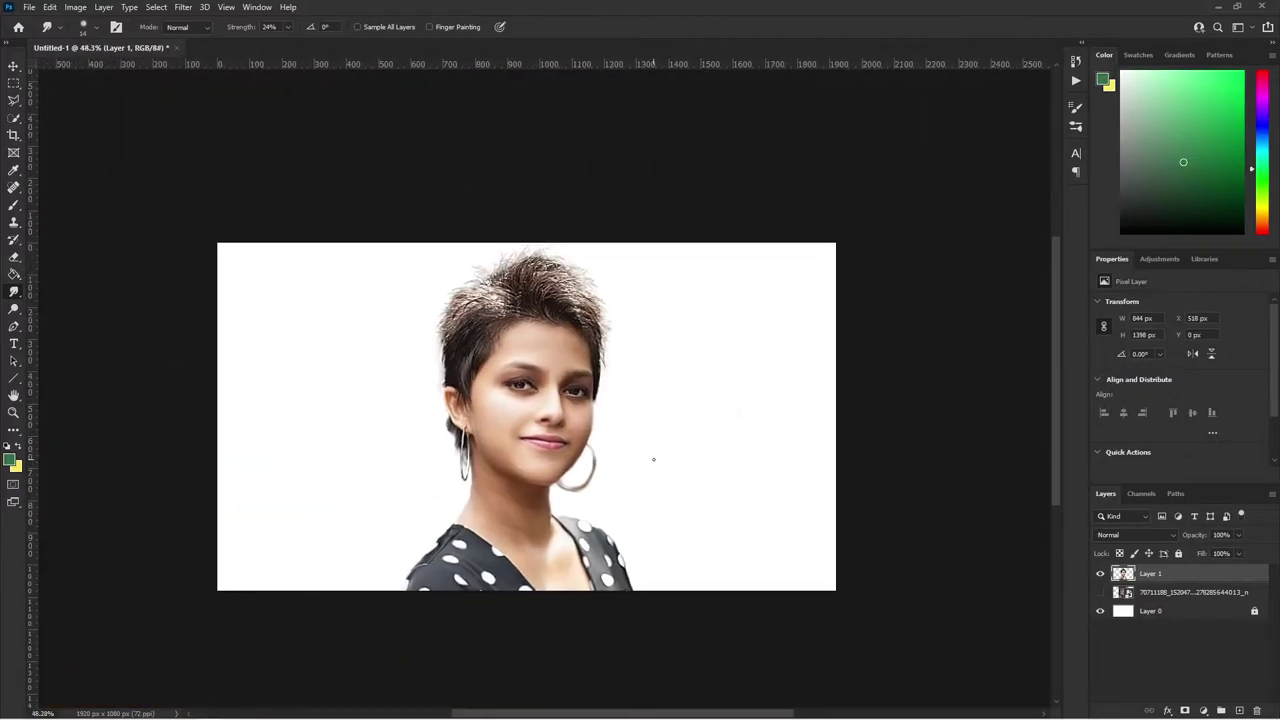
pyautogui.scroll(1, 654, 451)
pyautogui.scroll(-1, 588, 495)
pyautogui.scroll(1, 588, 495)
pyautogui.scroll(2, 560, 495)
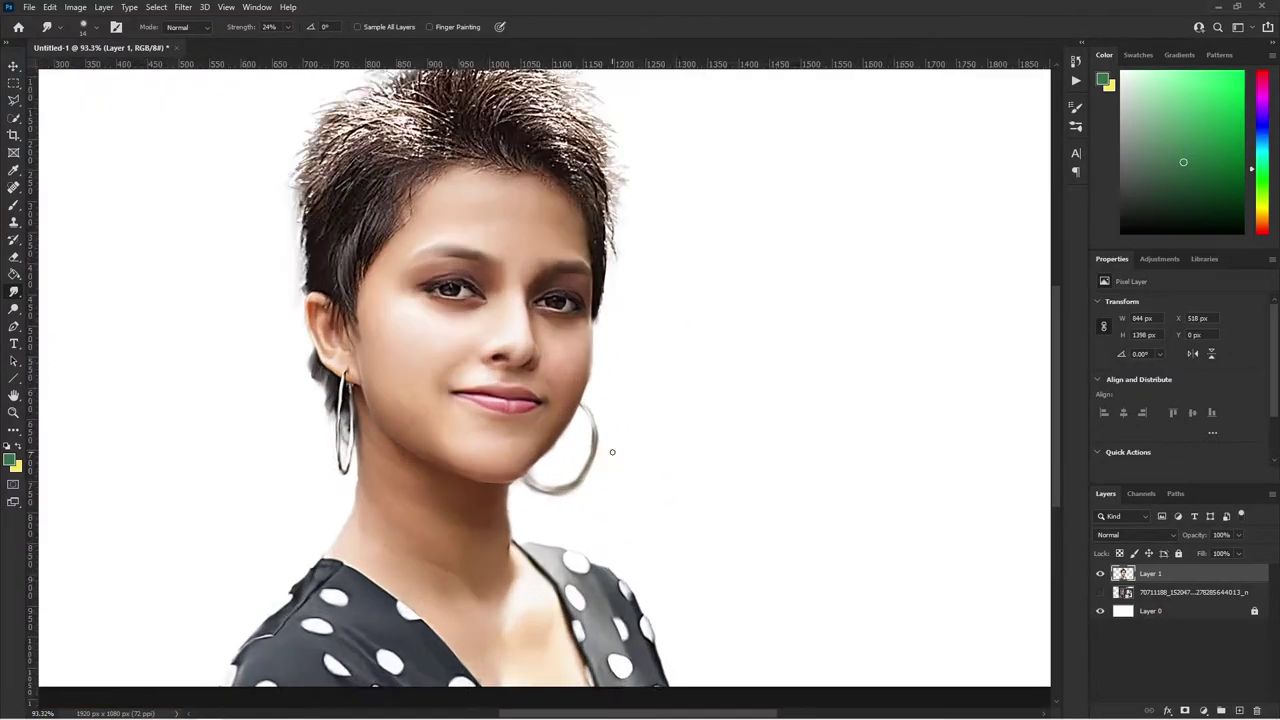
pyautogui.scroll(4, 510, 495)
pyautogui.scroll(-1, 490, 495)
pyautogui.click(12, 461)
pyautogui.press('Escape')
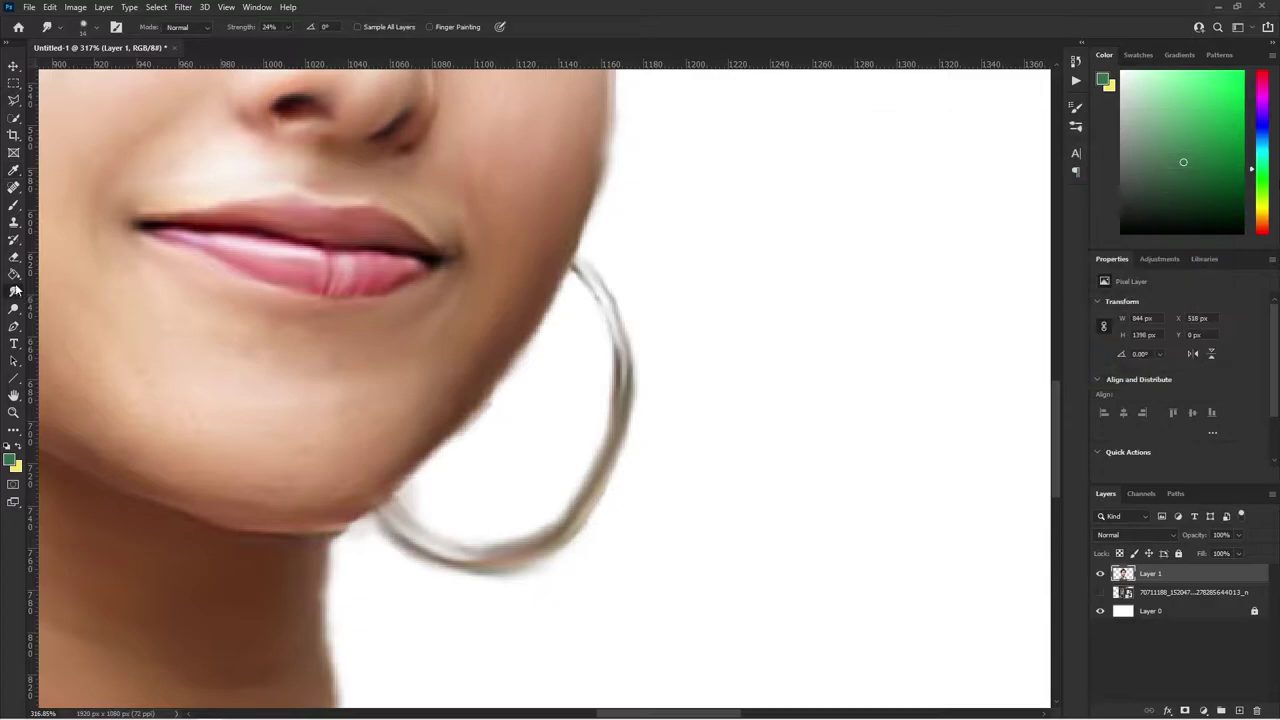
pyautogui.press('b')
pyautogui.click(56, 27)
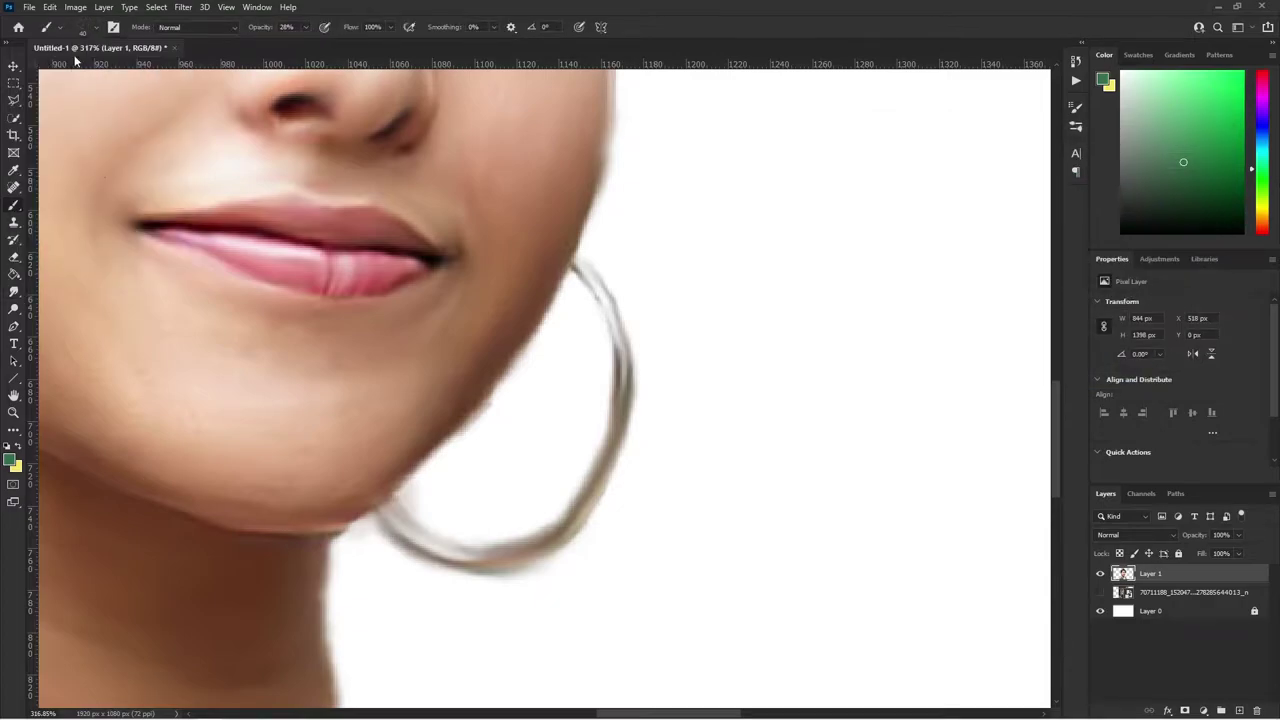
pyautogui.click(128, 210)
pyautogui.click(12, 461)
# - Set the foreground colour to white and paint over the grey shading below the hoop
pyautogui.click(880, 164)
pyautogui.click(1180, 157)
pyautogui.scroll(2, 534, 631)
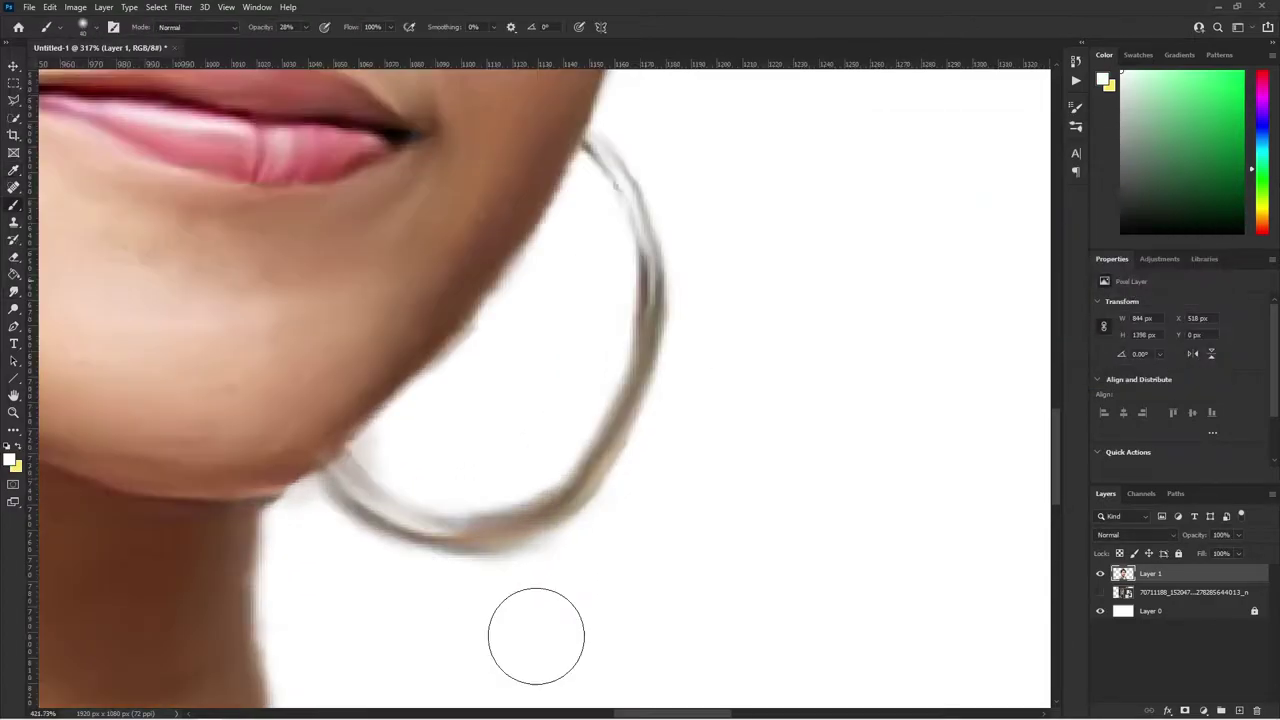
pyautogui.scroll(1, 406, 587)
pyautogui.moveTo(406, 587); pyautogui.dragTo(520, 585)
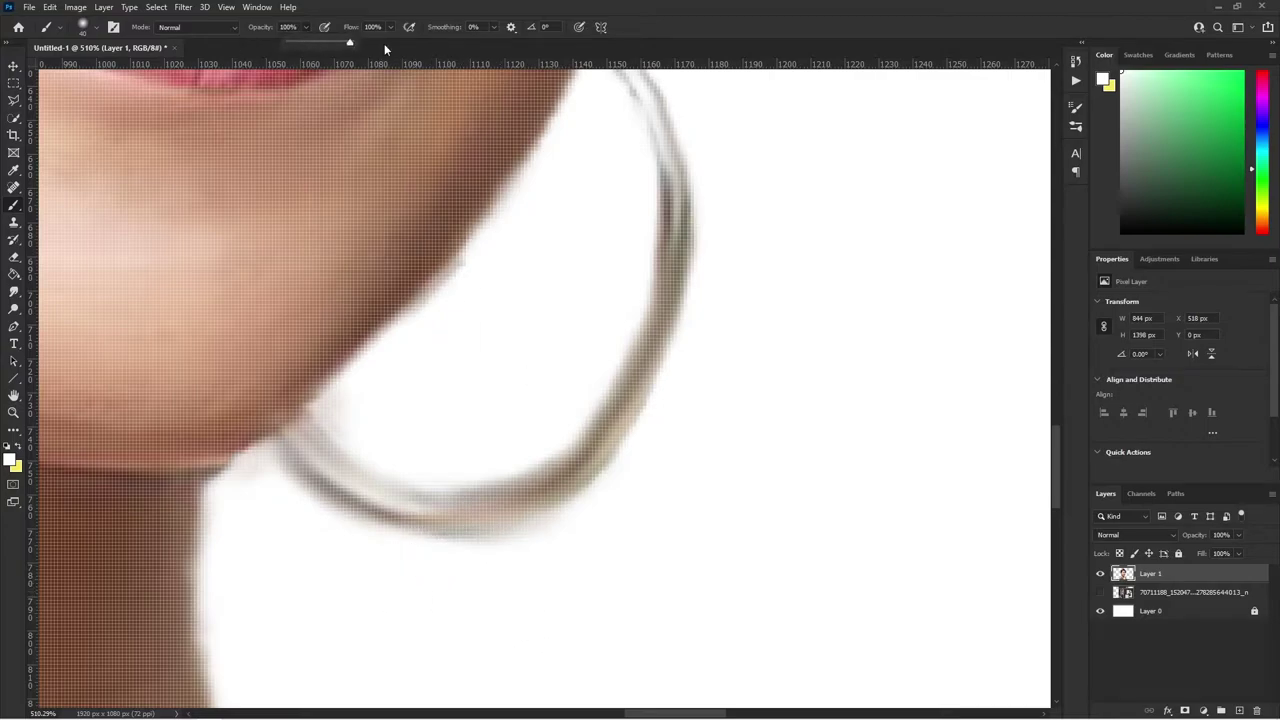
pyautogui.scroll(-2, 750, 230)
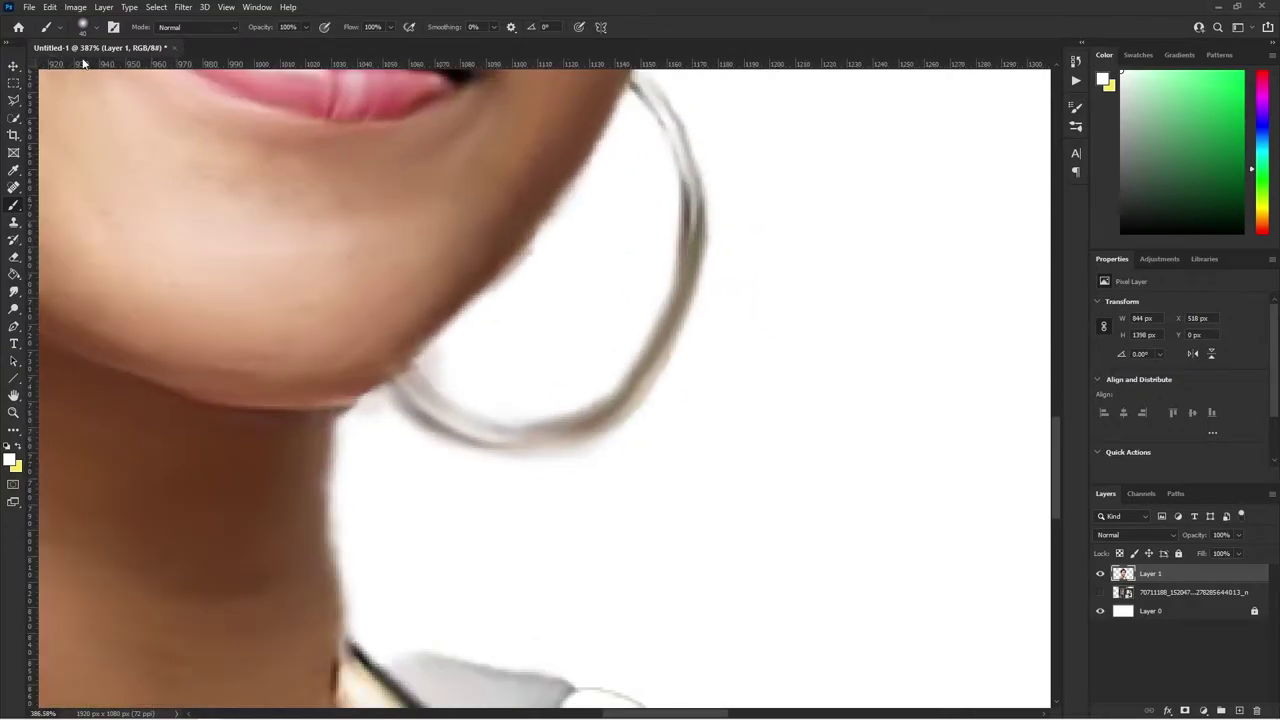
# - Smear a hair strand up toward the ear and blend the hair edge back to the hairline
pyautogui.scroll(4, 400, 470)
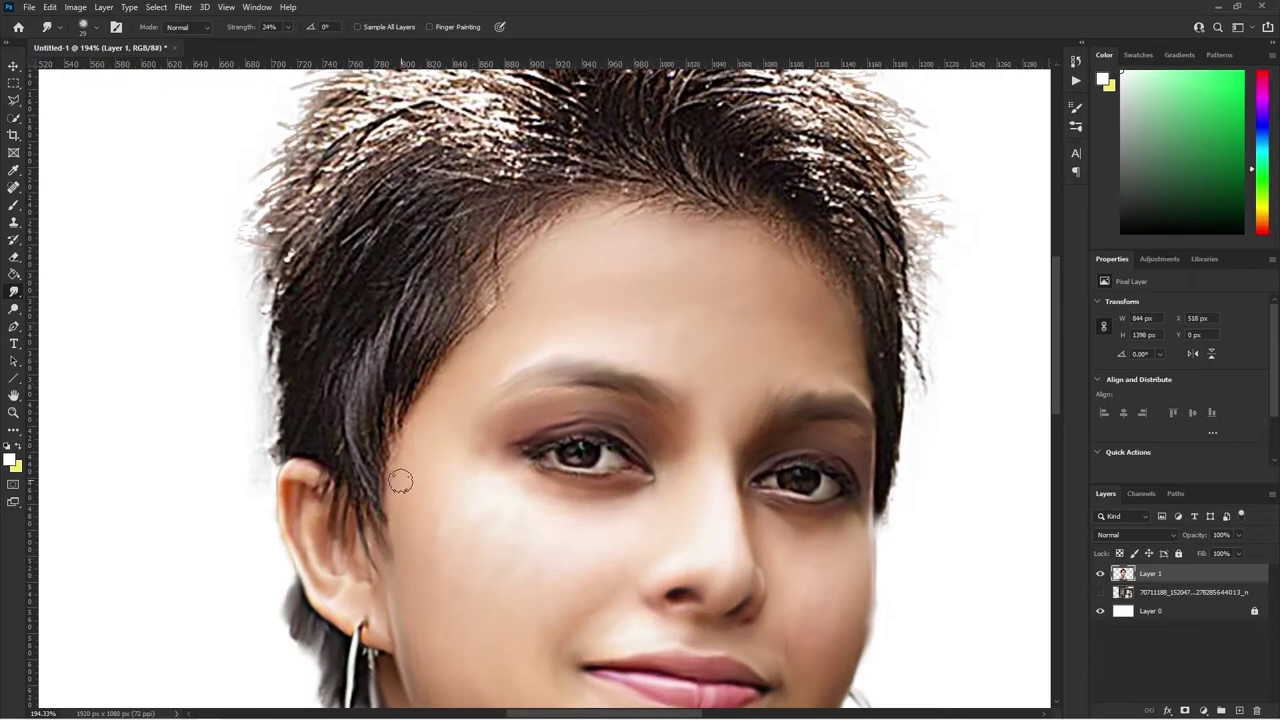
pyautogui.moveTo(367, 563)
pyautogui.mouseDown()
pyautogui.moveTo(287, 408)
pyautogui.moveTo(266, 280)
pyautogui.moveTo(357, 243)
pyautogui.mouseUp()
pyautogui.moveTo(437, 213)
pyautogui.mouseDown()
pyautogui.moveTo(280, 230)
pyautogui.moveTo(420, 150)
pyautogui.moveTo(507, 202)
pyautogui.moveTo(500, 285)
pyautogui.moveTo(620, 283)
pyautogui.moveTo(500, 178)
pyautogui.moveTo(370, 165)
pyautogui.moveTo(330, 210)
pyautogui.moveTo(335, 257)
pyautogui.moveTo(285, 340)
pyautogui.moveTo(269, 454)
pyautogui.mouseUp()
pyautogui.hotkey('ctrl', '0')
# - Blend the wispy left hair edge and soften bright strands and white highlights near the crown
pyautogui.scroll(5, 594, 284)
pyautogui.moveTo(364, 300)
pyautogui.mouseDown()
pyautogui.moveTo(380, 260)
pyautogui.moveTo(436, 209)
pyautogui.moveTo(533, 243)
pyautogui.mouseUp()
pyautogui.moveTo(476, 277)
pyautogui.mouseDown()
pyautogui.moveTo(510, 205)
pyautogui.moveTo(348, 255)
pyautogui.mouseUp()
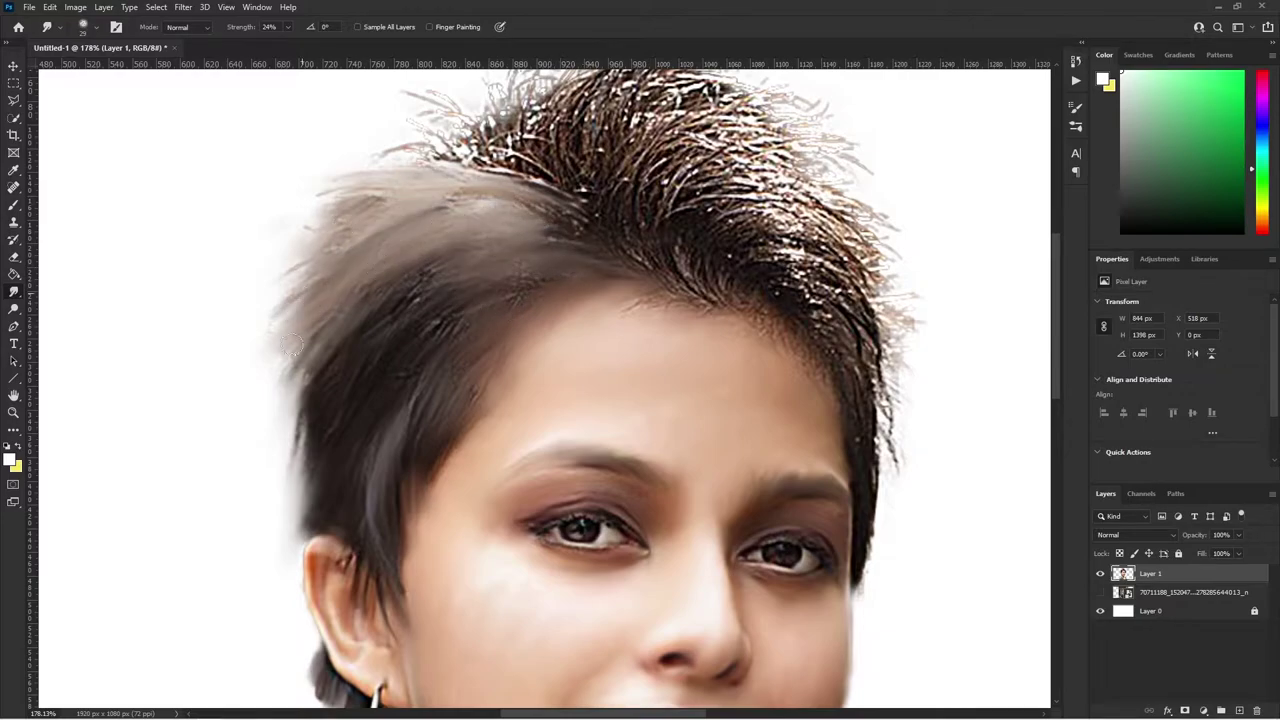
pyautogui.scroll(-2, 440, 300)
pyautogui.moveTo(416, 341)
pyautogui.mouseDown()
pyautogui.moveTo(585, 282)
pyautogui.moveTo(458, 328)
pyautogui.moveTo(570, 300)
pyautogui.moveTo(490, 300)
pyautogui.moveTo(630, 325)
pyautogui.moveTo(525, 338)
pyautogui.moveTo(497, 371)
pyautogui.moveTo(608, 372)
pyautogui.moveTo(560, 391)
pyautogui.moveTo(634, 511)
pyautogui.mouseUp()
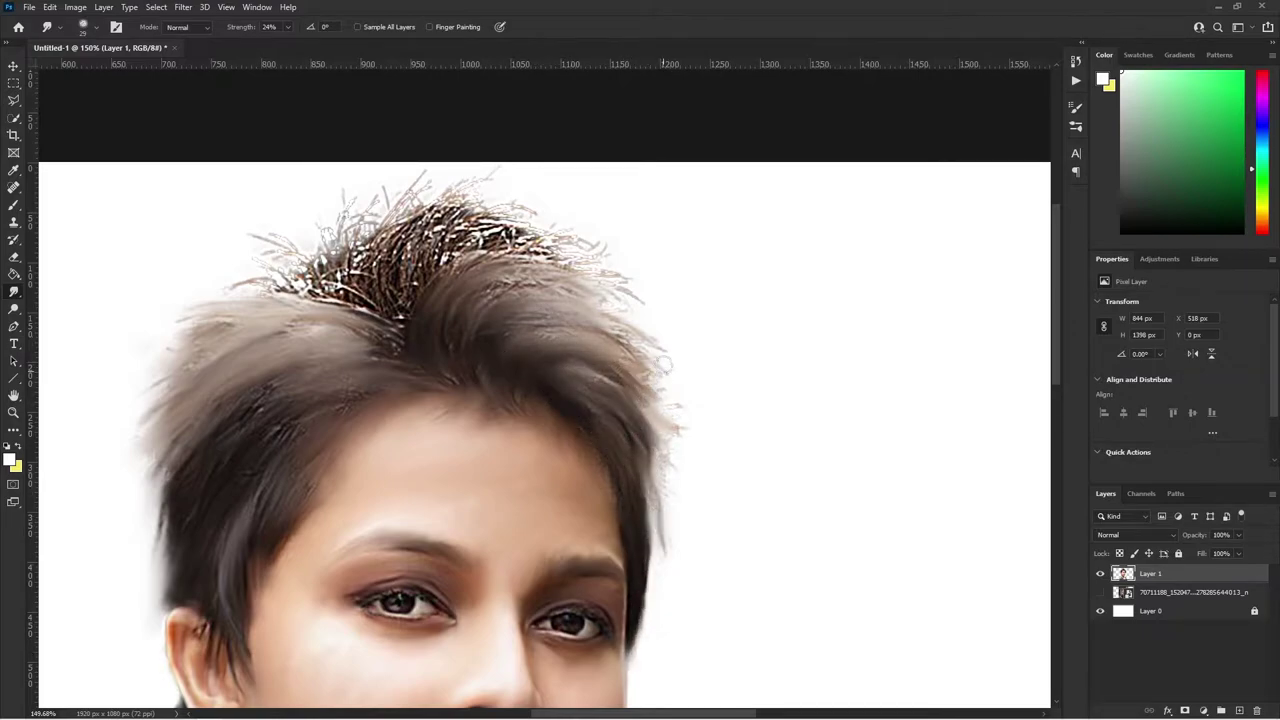
pyautogui.moveTo(566, 290); pyautogui.dragTo(410, 300)
pyautogui.moveTo(540, 235)
pyautogui.mouseDown()
pyautogui.moveTo(400, 235)
pyautogui.moveTo(340, 355)
pyautogui.moveTo(162, 347)
pyautogui.mouseUp()
pyautogui.hotkey('ctrl', '0')
# - Blend the bright hair strands left of and above the crown
pyautogui.scroll(5, 400, 264)
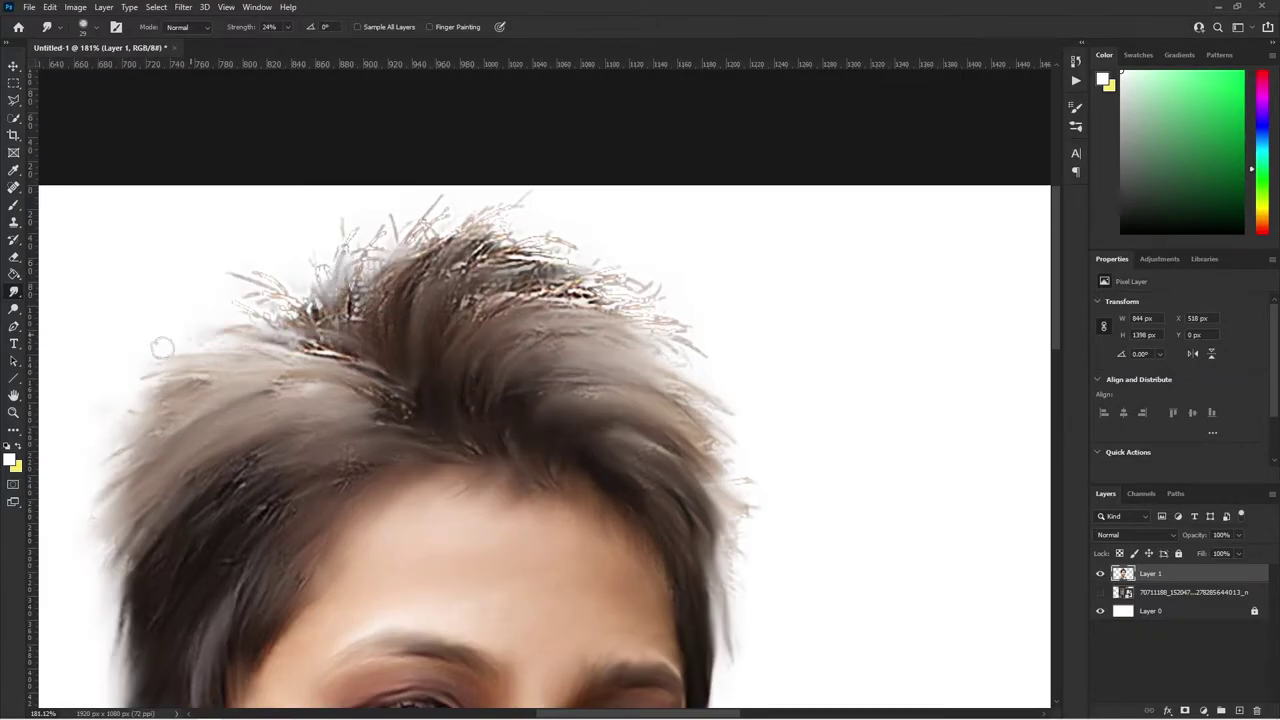
pyautogui.moveTo(285, 322); pyautogui.dragTo(349, 344)
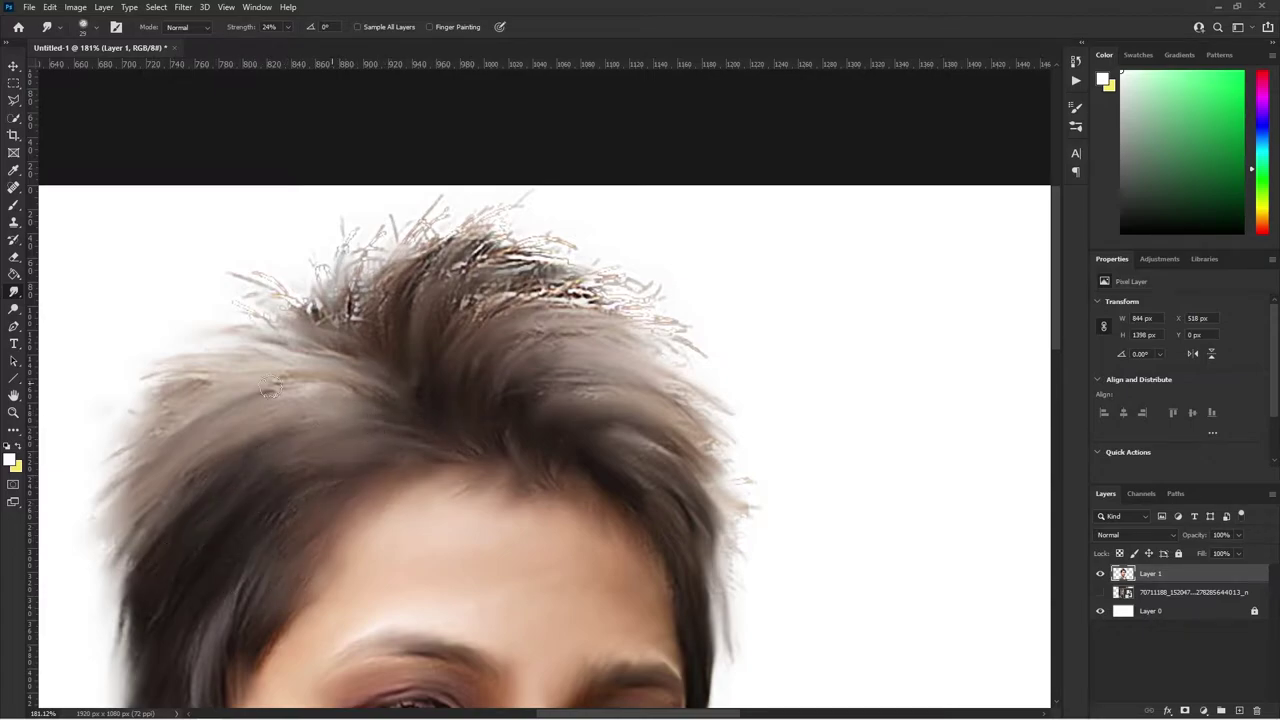
pyautogui.moveTo(300, 328)
pyautogui.mouseDown()
pyautogui.moveTo(245, 280)
pyautogui.moveTo(360, 250)
pyautogui.mouseUp()
pyautogui.moveTo(360, 320)
pyautogui.mouseDown()
pyautogui.moveTo(410, 220)
pyautogui.moveTo(352, 328)
pyautogui.moveTo(490, 225)
pyautogui.mouseUp()
pyautogui.moveTo(392, 278)
pyautogui.mouseDown()
pyautogui.moveTo(540, 255)
pyautogui.moveTo(480, 345)
pyautogui.mouseUp()
pyautogui.scroll(-5, 480, 345)
pyautogui.scroll(5, 531, 303)
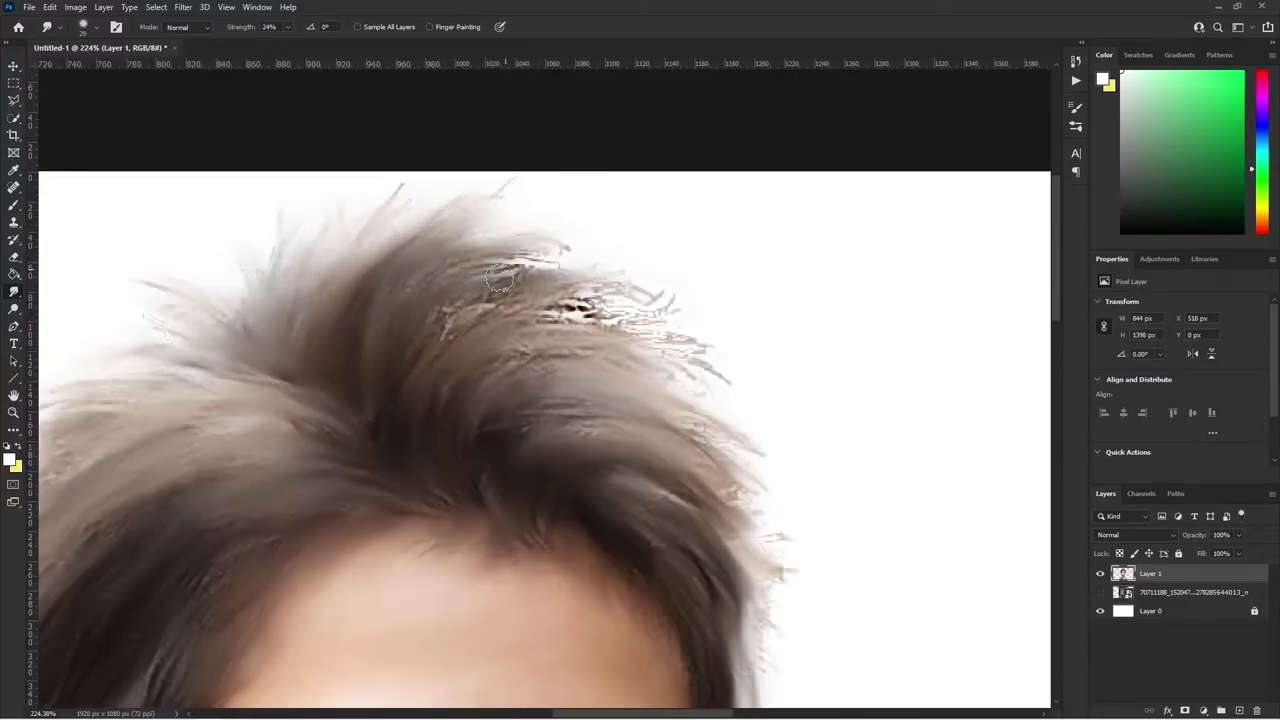
pyautogui.scroll(1, 531, 303)
# - Blend stray strands right of the crown and on the right edge, then soften the left hair edge
pyautogui.moveTo(531, 303); pyautogui.dragTo(610, 285)
pyautogui.moveTo(470, 315); pyautogui.dragTo(680, 310)
pyautogui.scroll(-1, 490, 290)
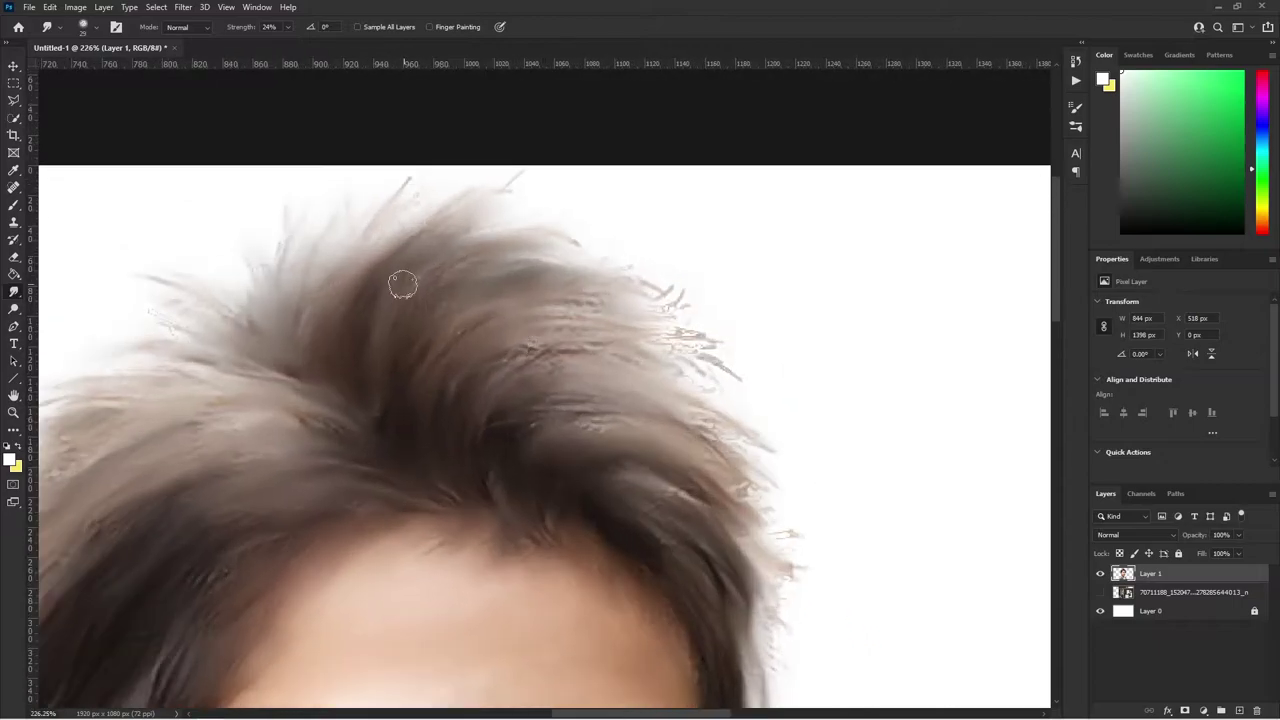
pyautogui.moveTo(484, 358); pyautogui.dragTo(573, 414)
pyautogui.moveTo(474, 437); pyautogui.dragTo(607, 313)
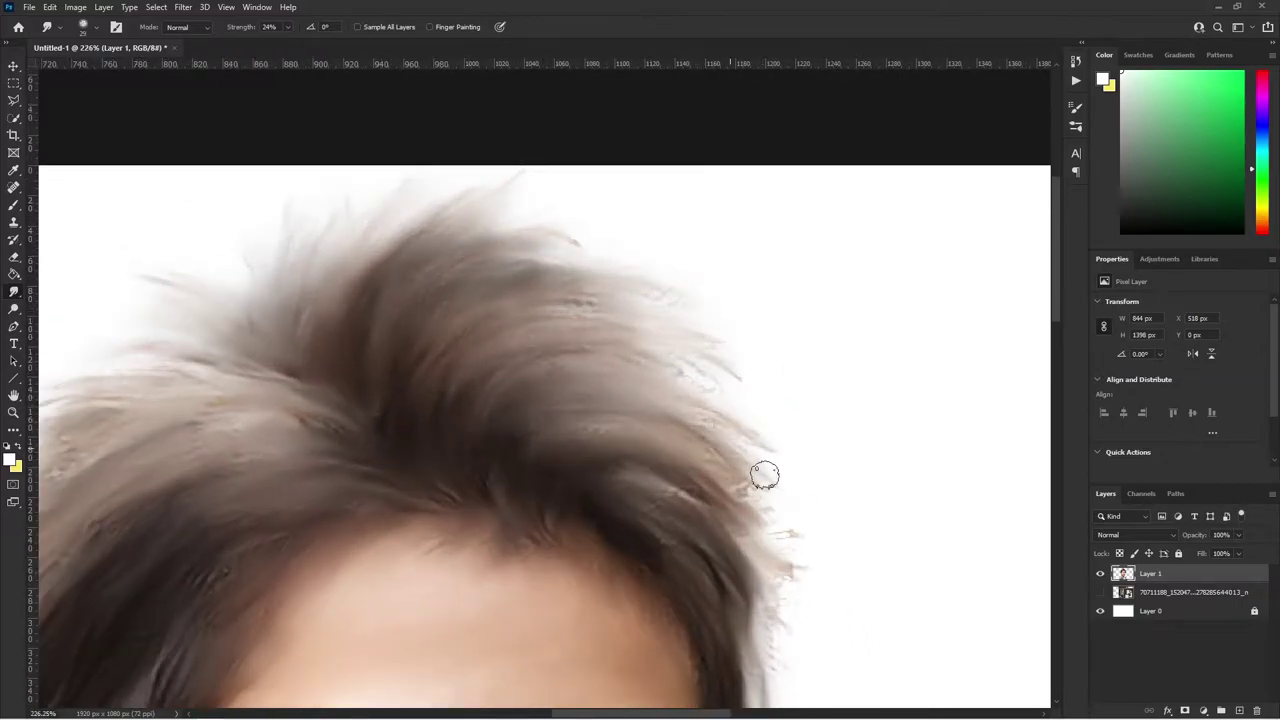
pyautogui.moveTo(760, 480)
pyautogui.mouseDown()
pyautogui.moveTo(806, 569)
pyautogui.moveTo(760, 600)
pyautogui.mouseUp()
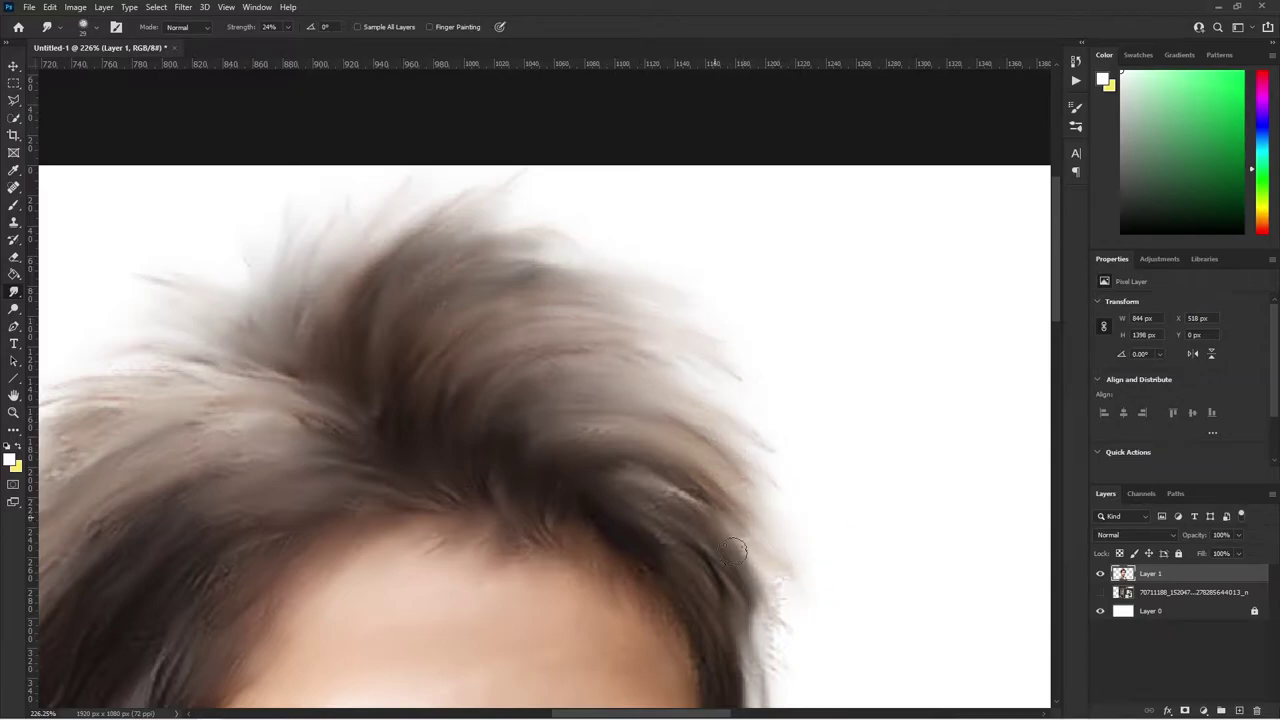
pyautogui.scroll(-1, 750, 540)
pyautogui.scroll(-1, 543, 286)
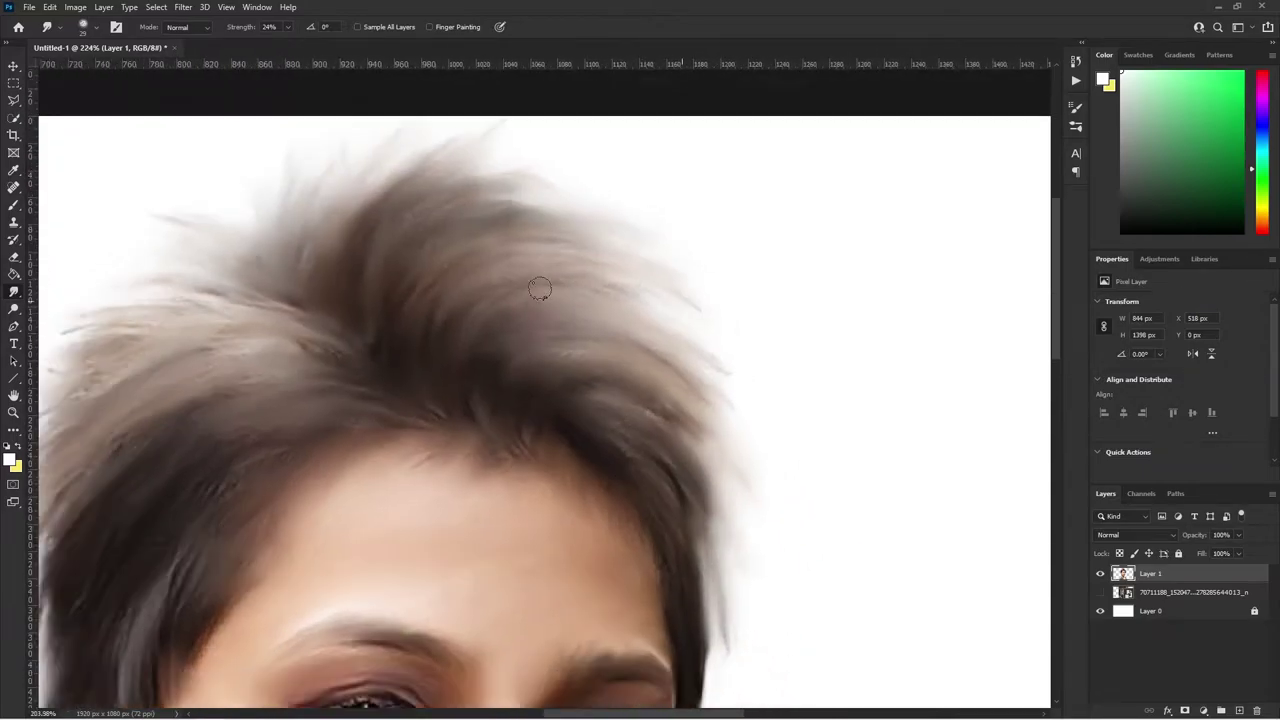
pyautogui.hscroll(-2, 450, 310)
pyautogui.moveTo(159, 453); pyautogui.dragTo(258, 542)
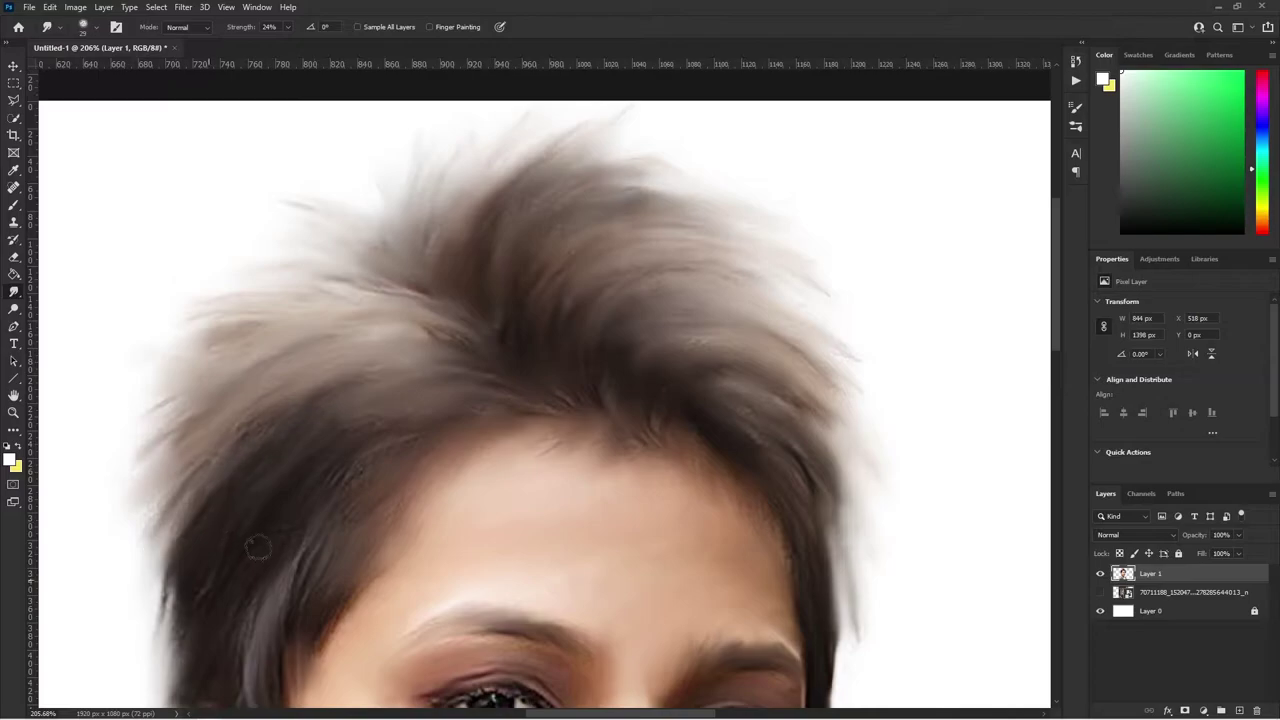
pyautogui.scroll(-2, 243, 340)
pyautogui.scroll(-1, 609, 271)
pyautogui.scroll(-1, 609, 271)
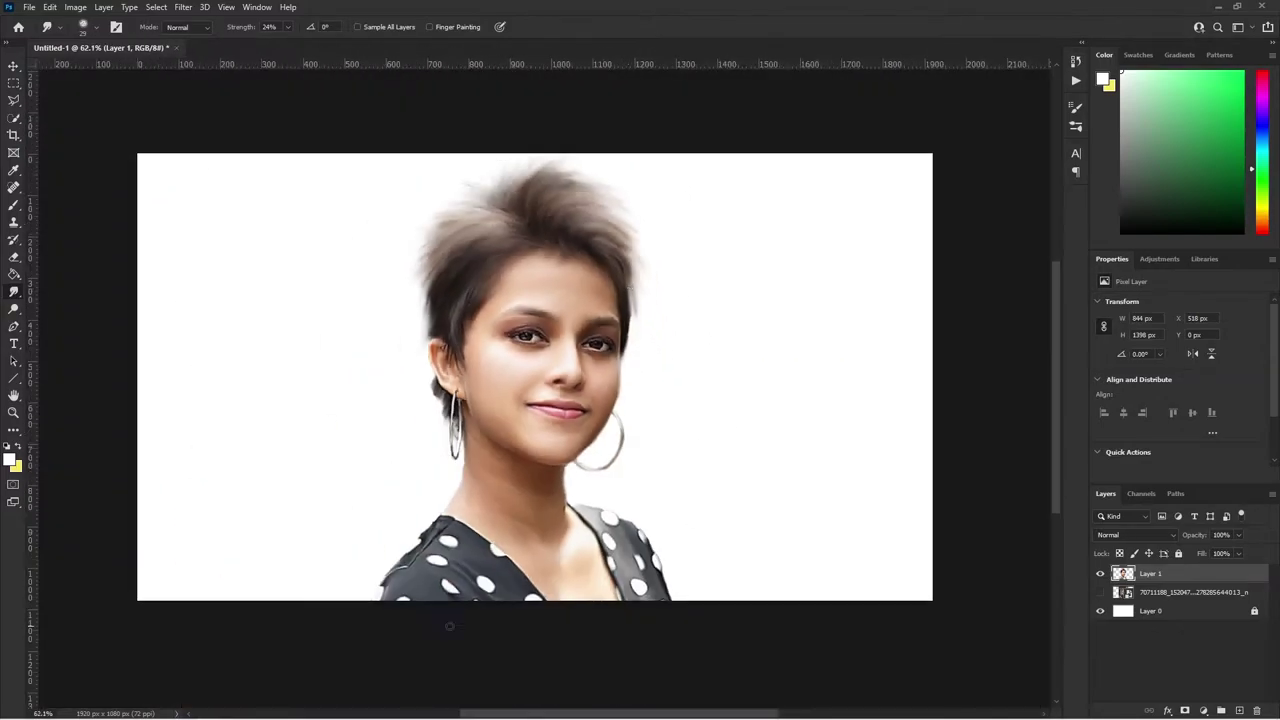
pyautogui.scroll(-1, 714, 251)
# - Duplicate Layer 1 as Layer 1 copy
pyautogui.press('v')
pyautogui.scroll(1, 766, 463)
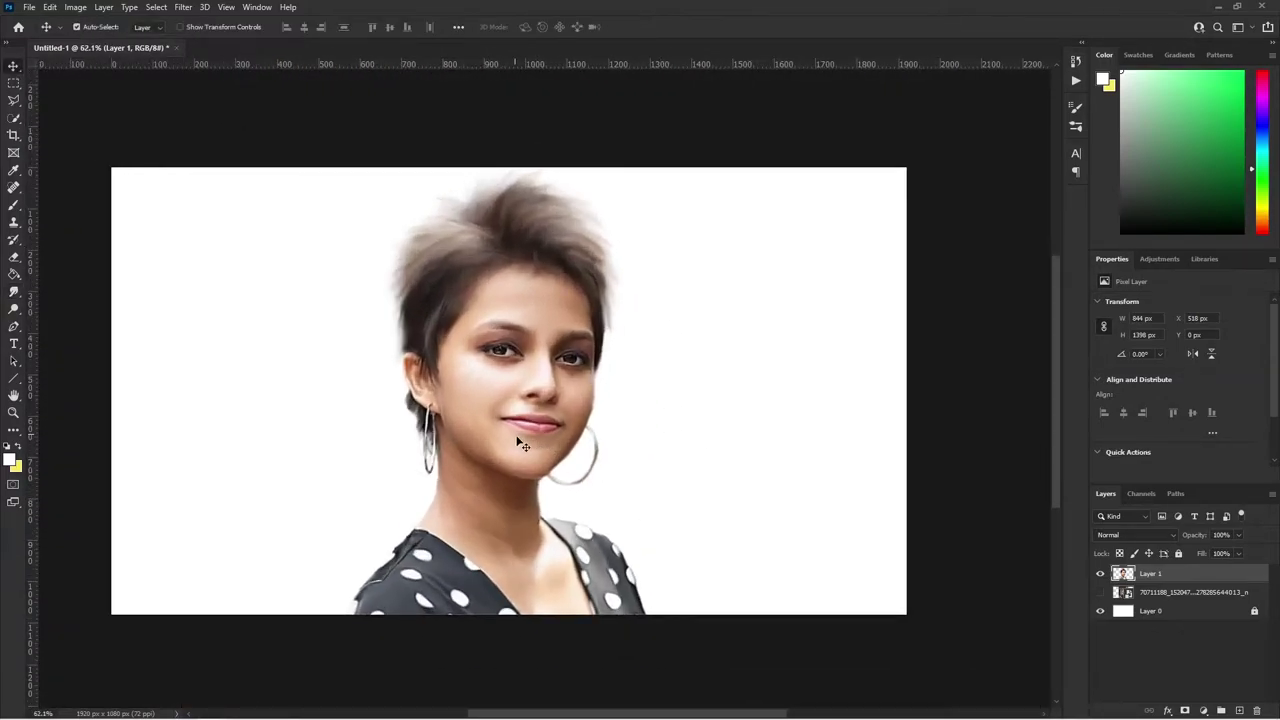
pyautogui.click(1145, 590)
pyautogui.click(1152, 575)
pyautogui.hotkey('ctrl', 'j')
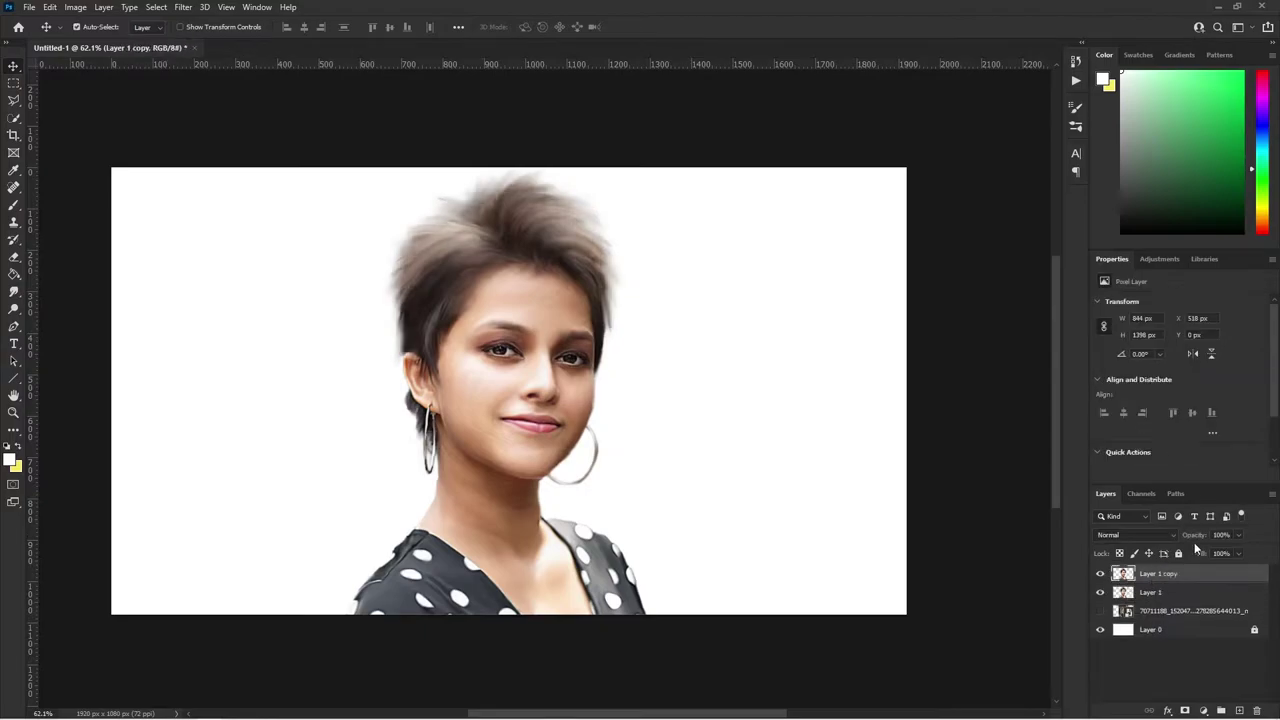
# - Add a near-white Solid Color fill layer and move Layer 1 copy above it
pyautogui.click(1203, 710)
pyautogui.click(1193, 477)
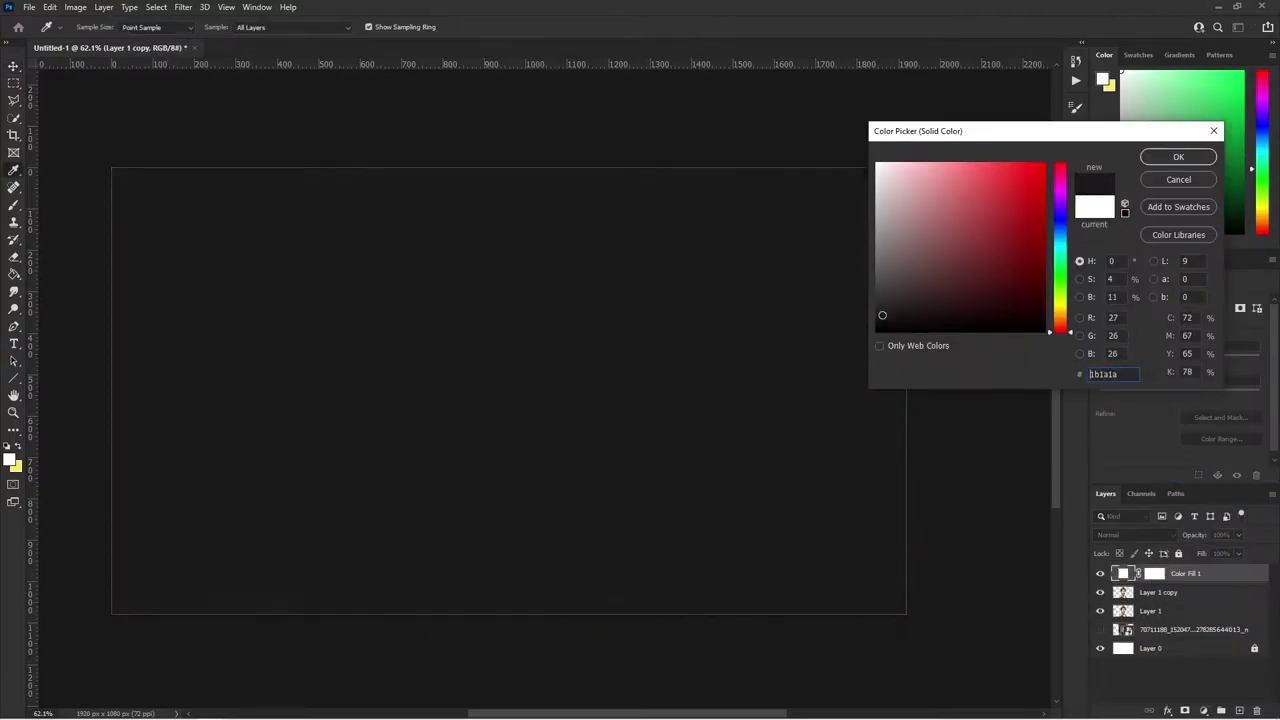
pyautogui.click(890, 180)
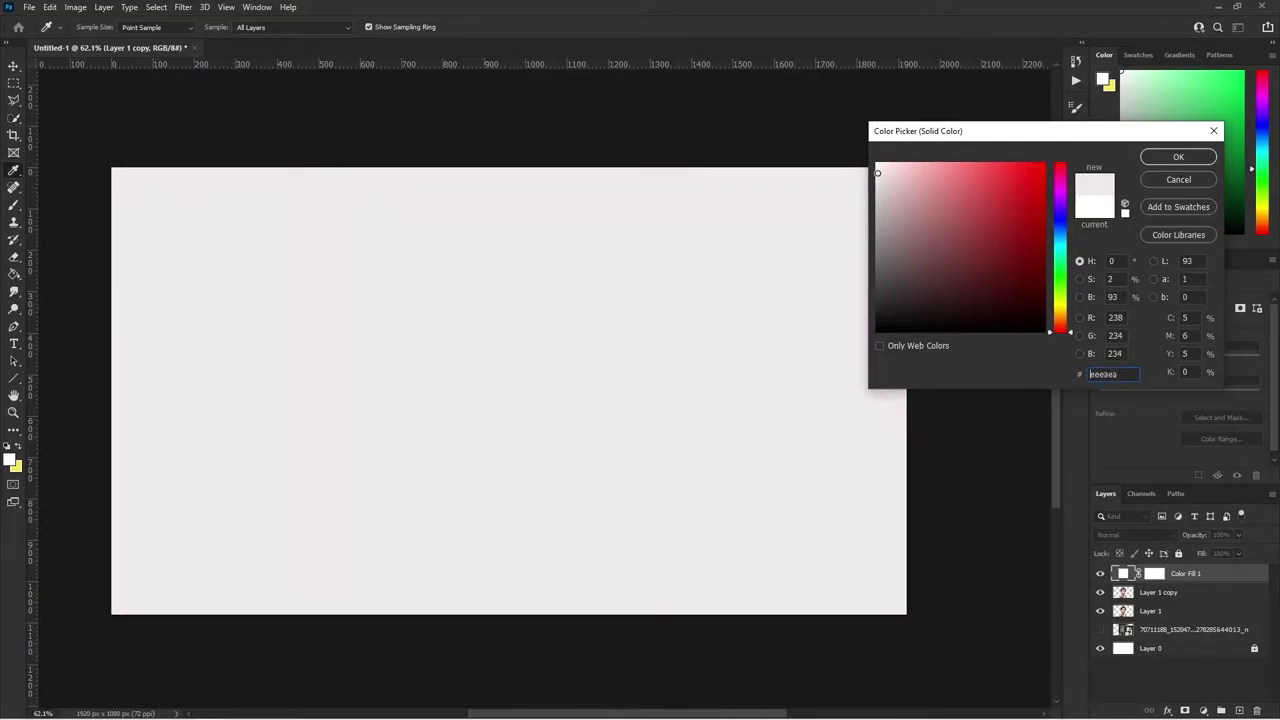
pyautogui.click(1178, 157)
pyautogui.moveTo(1160, 596); pyautogui.dragTo(1137, 575)
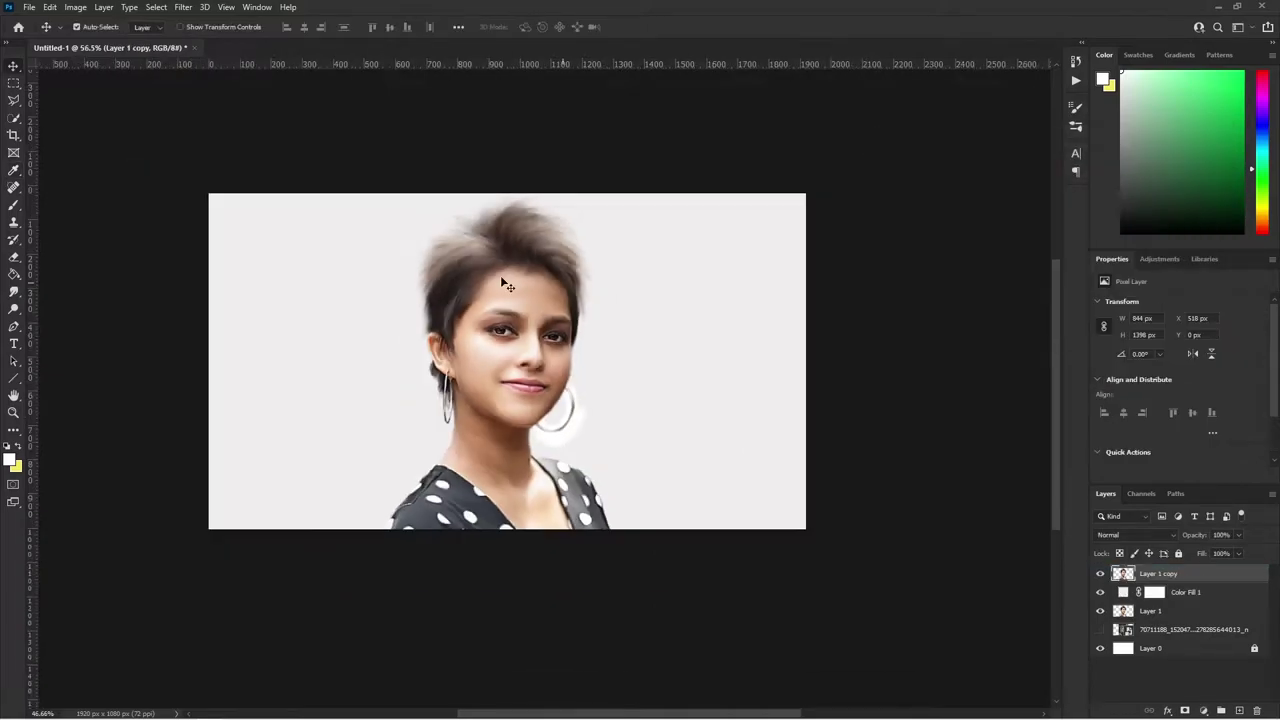
# - Add a new layer and set the foreground colour to #24e19c
pyautogui.click(1240, 710)
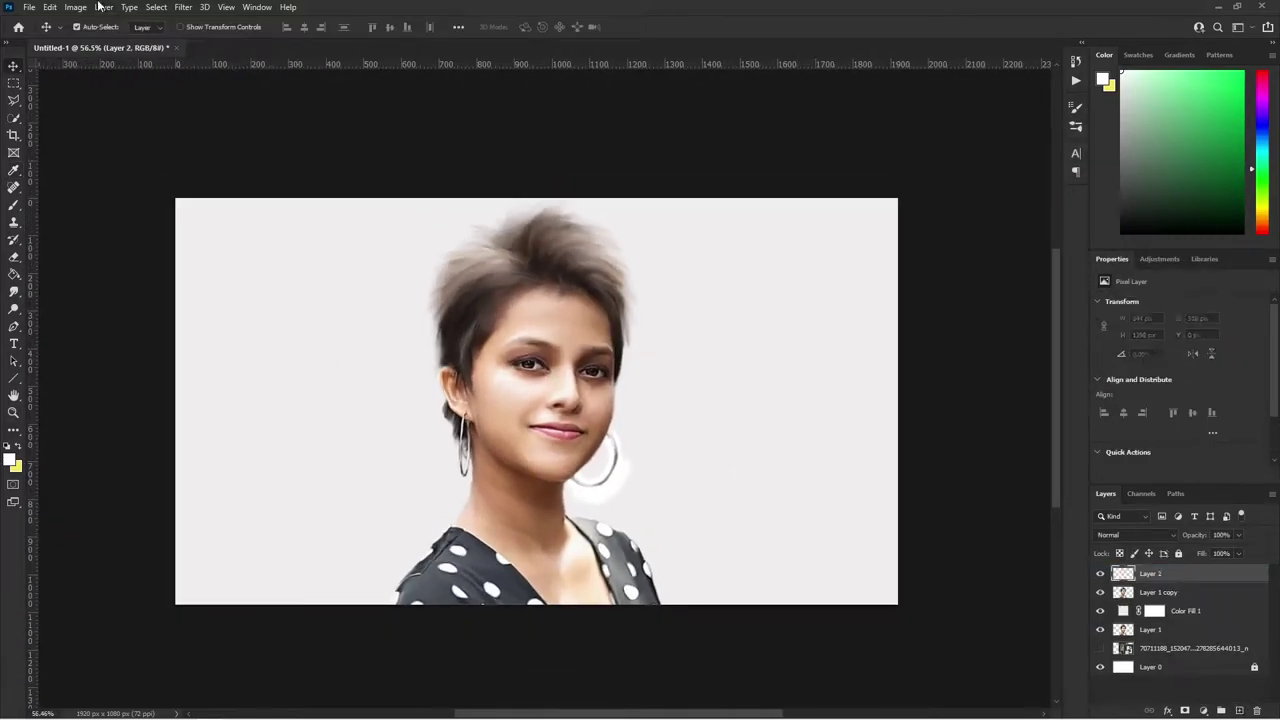
pyautogui.click(20, 446)
pyautogui.click(10, 460)
pyautogui.write('24e19c')
pyautogui.press('Return')
# - Paint green spatter around the head with an 80 px spatter brush, then move Layer 2 below Layer 1 copy
pyautogui.press('b')
pyautogui.click(88, 27)
pyautogui.scroll(3, 45, 208)
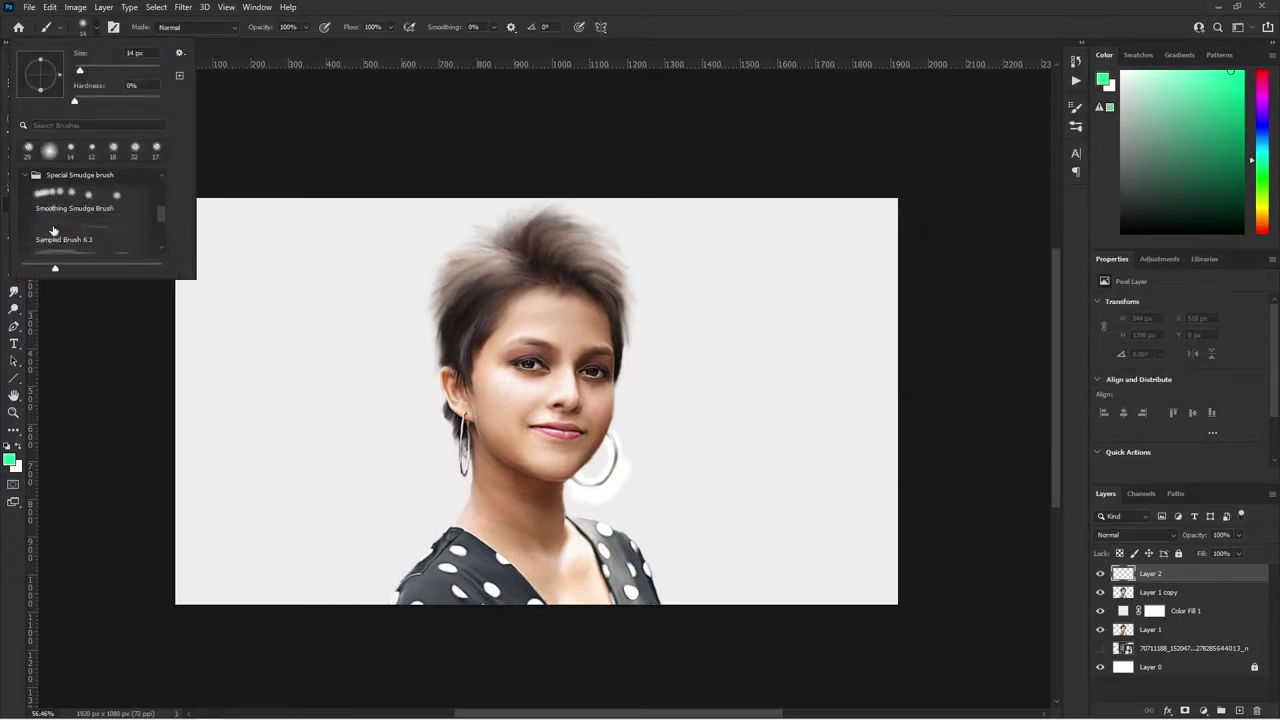
pyautogui.scroll(-3, 45, 208)
pyautogui.click(86, 195)
pyautogui.moveTo(405, 478)
pyautogui.mouseDown()
pyautogui.moveTo(450, 470)
pyautogui.moveTo(430, 530)
pyautogui.moveTo(417, 340)
pyautogui.moveTo(472, 243)
pyautogui.mouseUp()
pyautogui.hotkey('ctrl', '[')
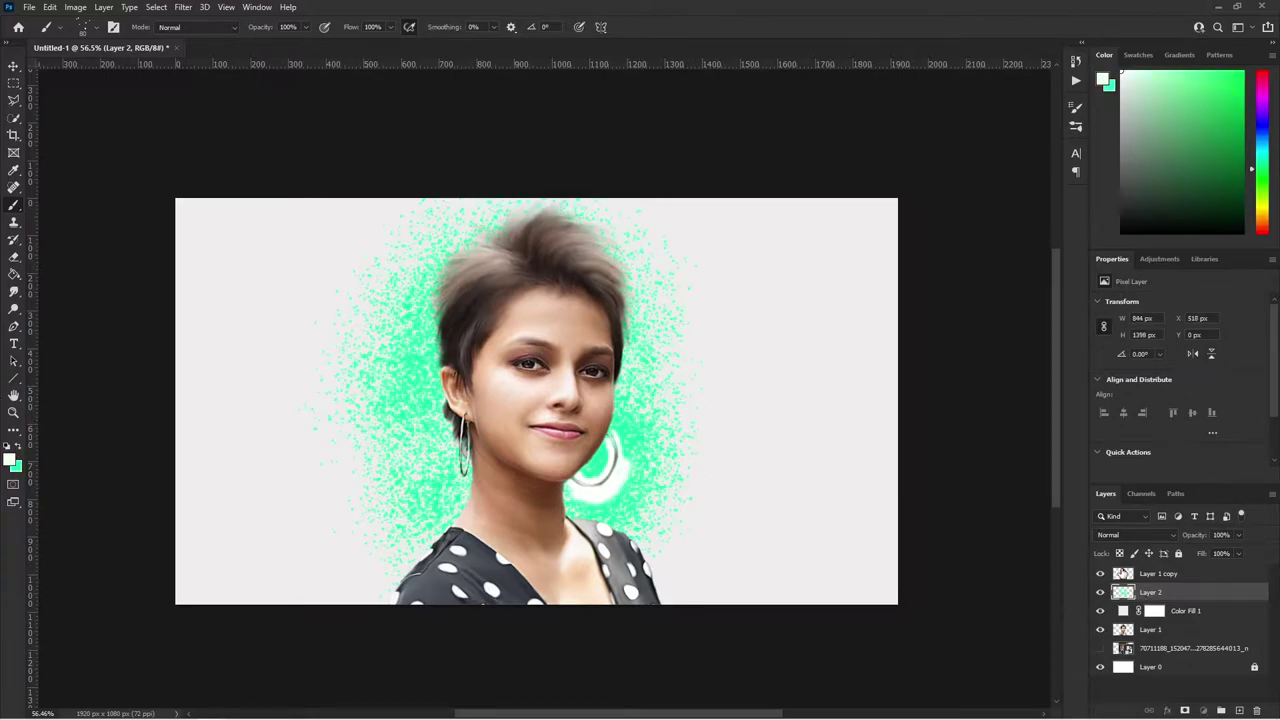
# - On Layer 1 copy, dab white paint beside the earring hoop
pyautogui.click(1123, 572)
pyautogui.click(12, 458)
pyautogui.click(1166, 157)
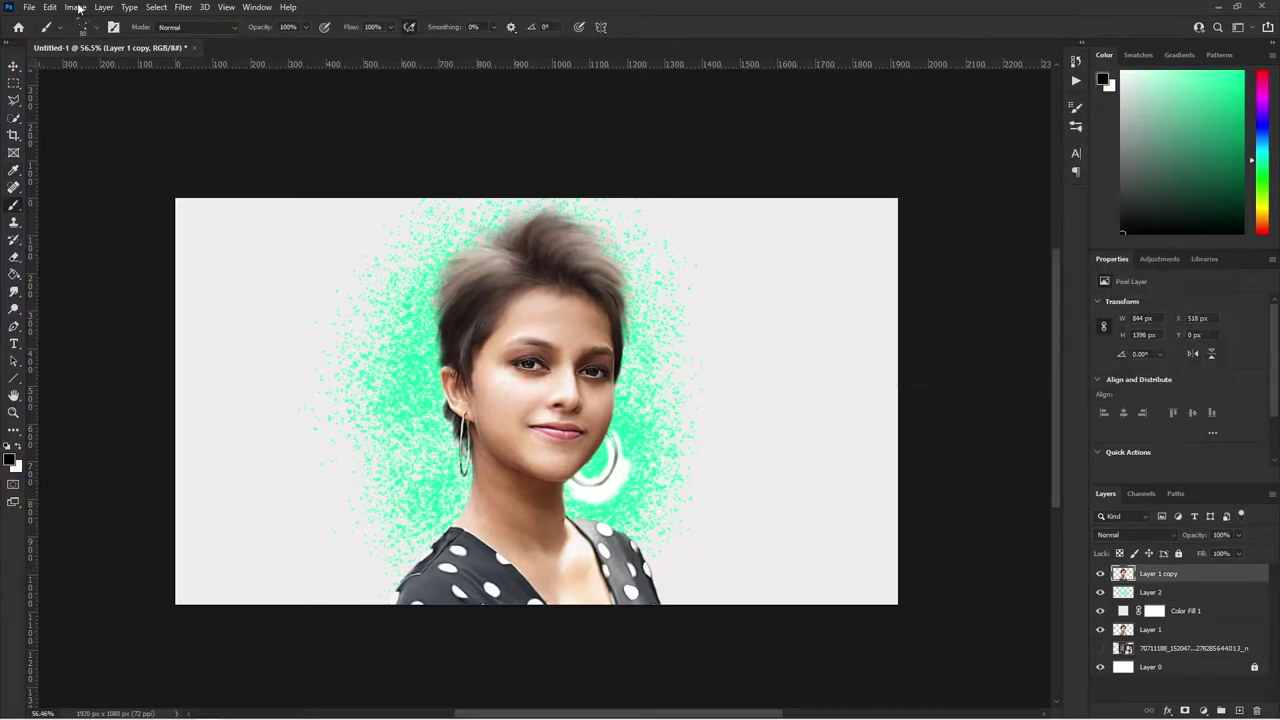
pyautogui.click(55, 27)
pyautogui.click(729, 486)
pyautogui.scroll(3, 729, 486)
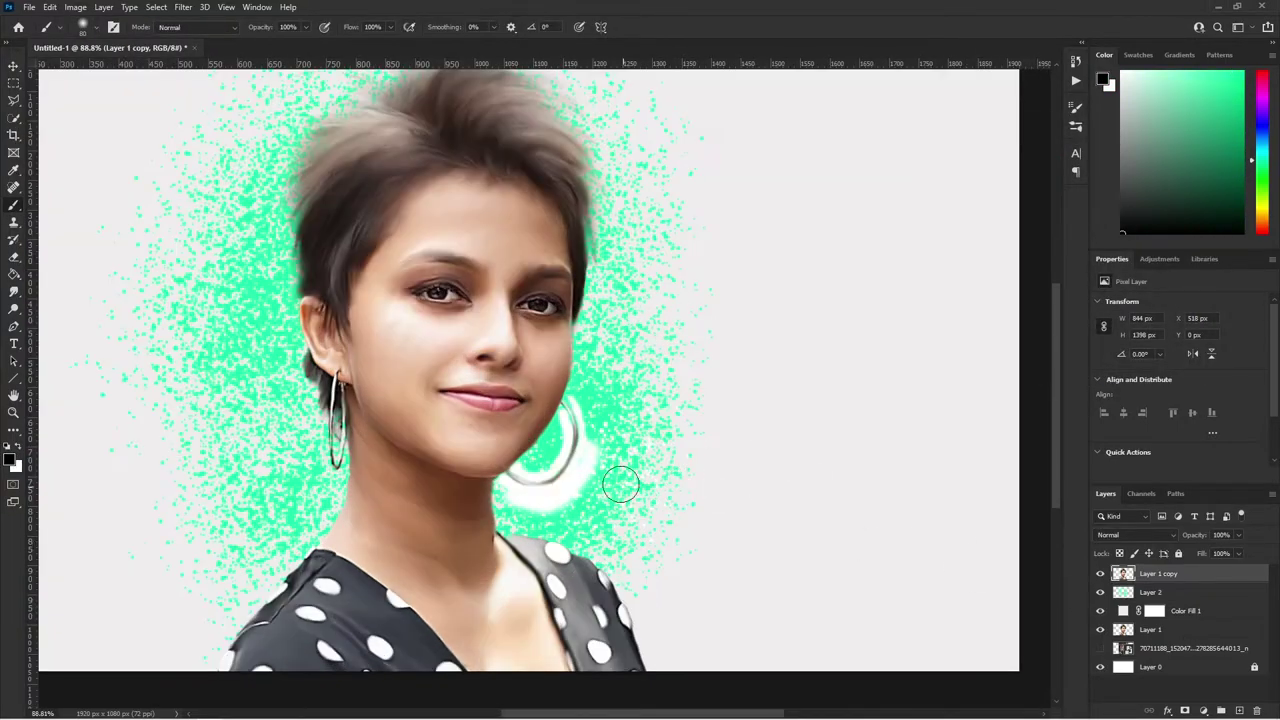
pyautogui.press('x')
pyautogui.click(578, 458)
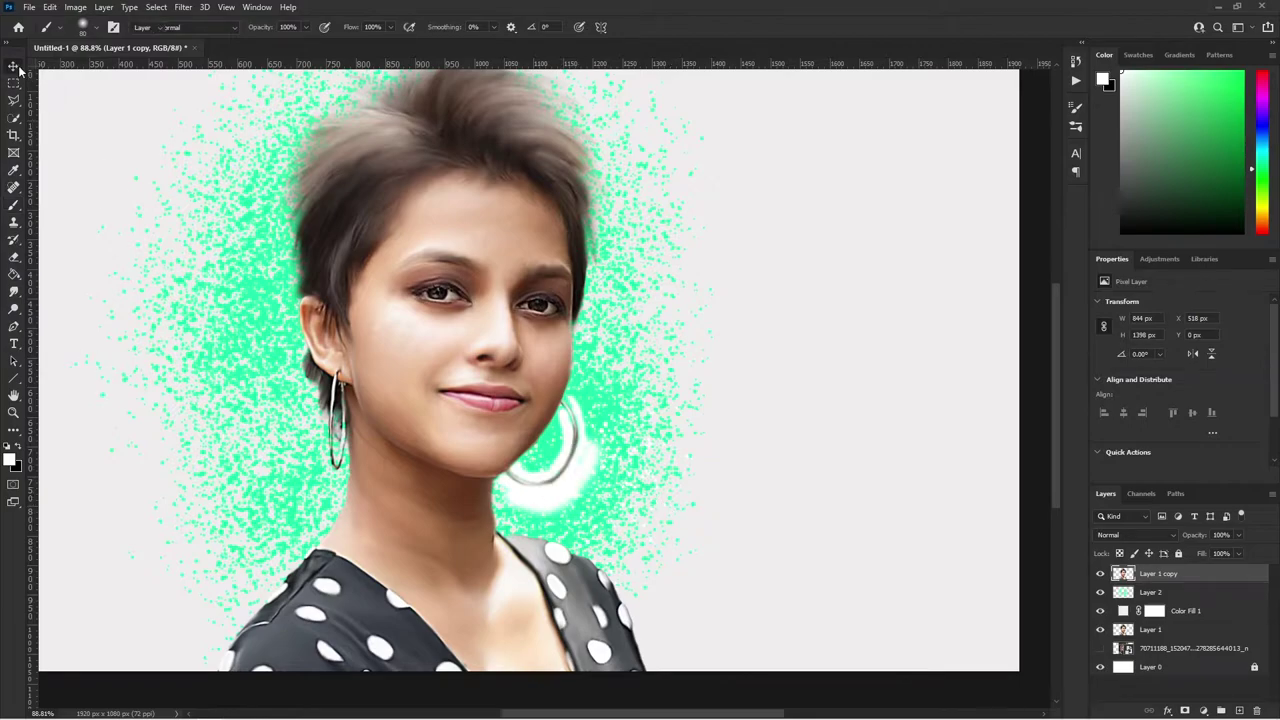
# - Smudge the green spatter on Layer 2 into a soft wash on both sides of the head
pyautogui.click(14, 66)
pyautogui.hotkey('ctrl', '0')
pyautogui.click(1176, 595)
pyautogui.press('b')
pyautogui.click(88, 27)
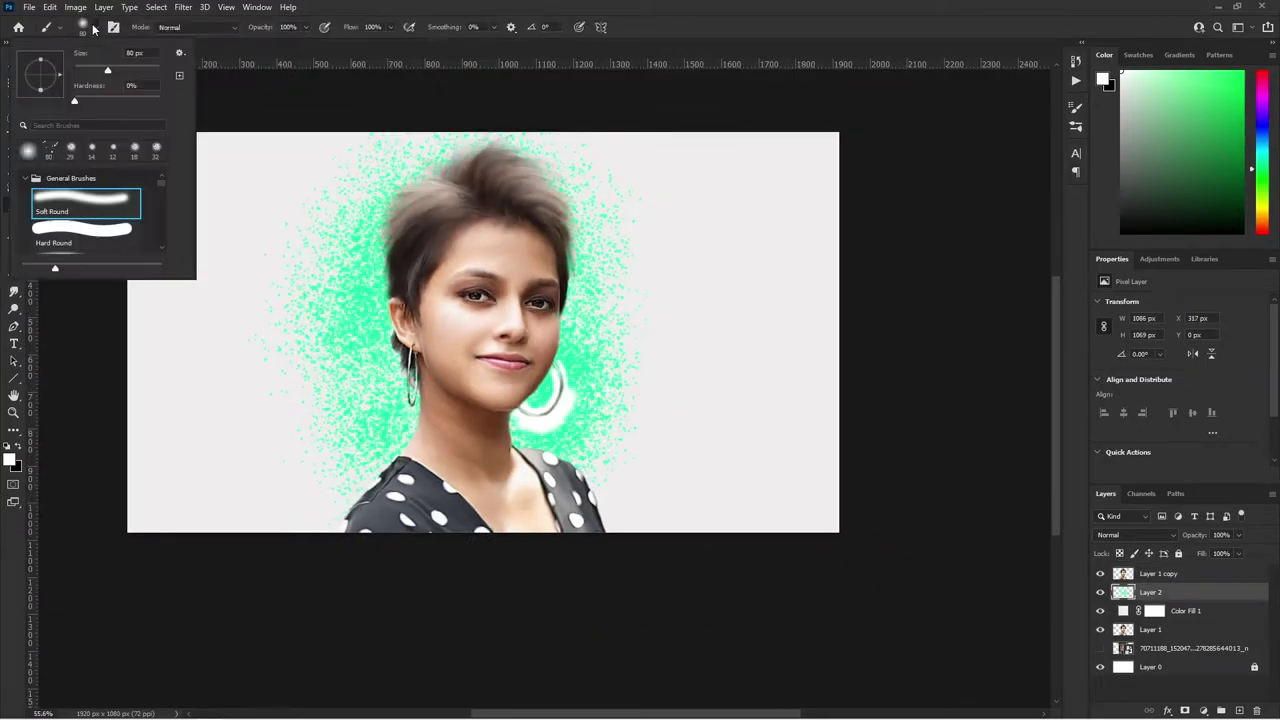
pyautogui.click(14, 290)
pyautogui.moveTo(314, 363)
pyautogui.mouseDown()
pyautogui.moveTo(363, 223)
pyautogui.moveTo(398, 178)
pyautogui.moveTo(505, 150)
pyautogui.mouseUp()
pyautogui.moveTo(607, 290)
pyautogui.mouseDown()
pyautogui.moveTo(571, 430)
pyautogui.moveTo(543, 385)
pyautogui.moveTo(614, 370)
pyautogui.moveTo(500, 375)
pyautogui.mouseUp()
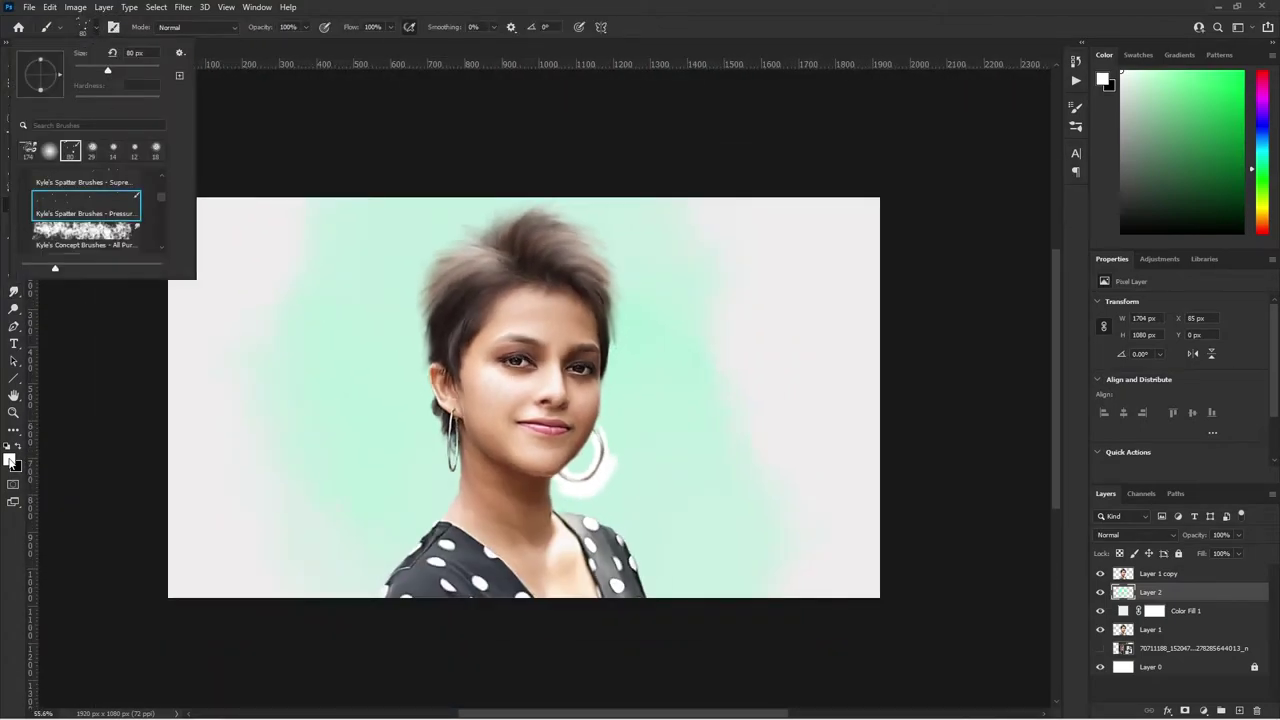
# - Set a light cyan foreground and scatter cyan spatter across the background
pyautogui.click(12, 461)
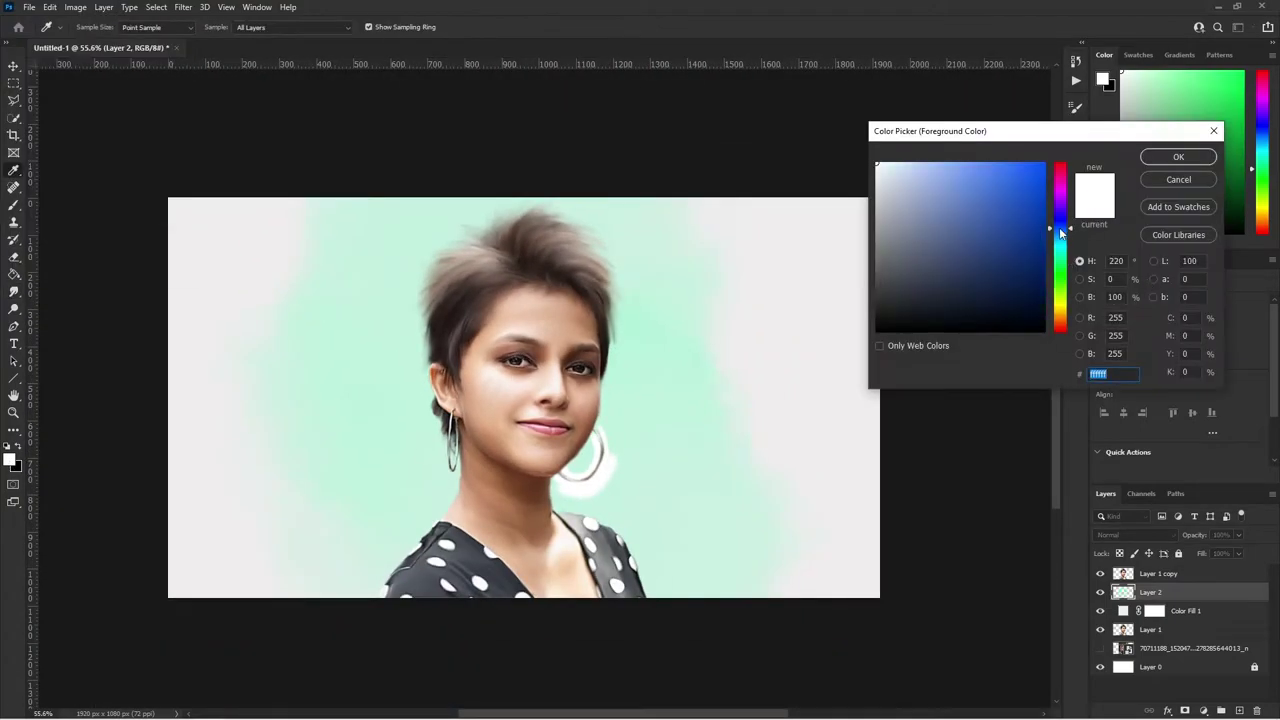
pyautogui.click(1061, 245)
pyautogui.click(1025, 165)
pyautogui.click(1166, 157)
pyautogui.moveTo(248, 398)
pyautogui.mouseDown()
pyautogui.moveTo(253, 218)
pyautogui.moveTo(866, 585)
pyautogui.moveTo(708, 450)
pyautogui.moveTo(846, 364)
pyautogui.mouseUp()
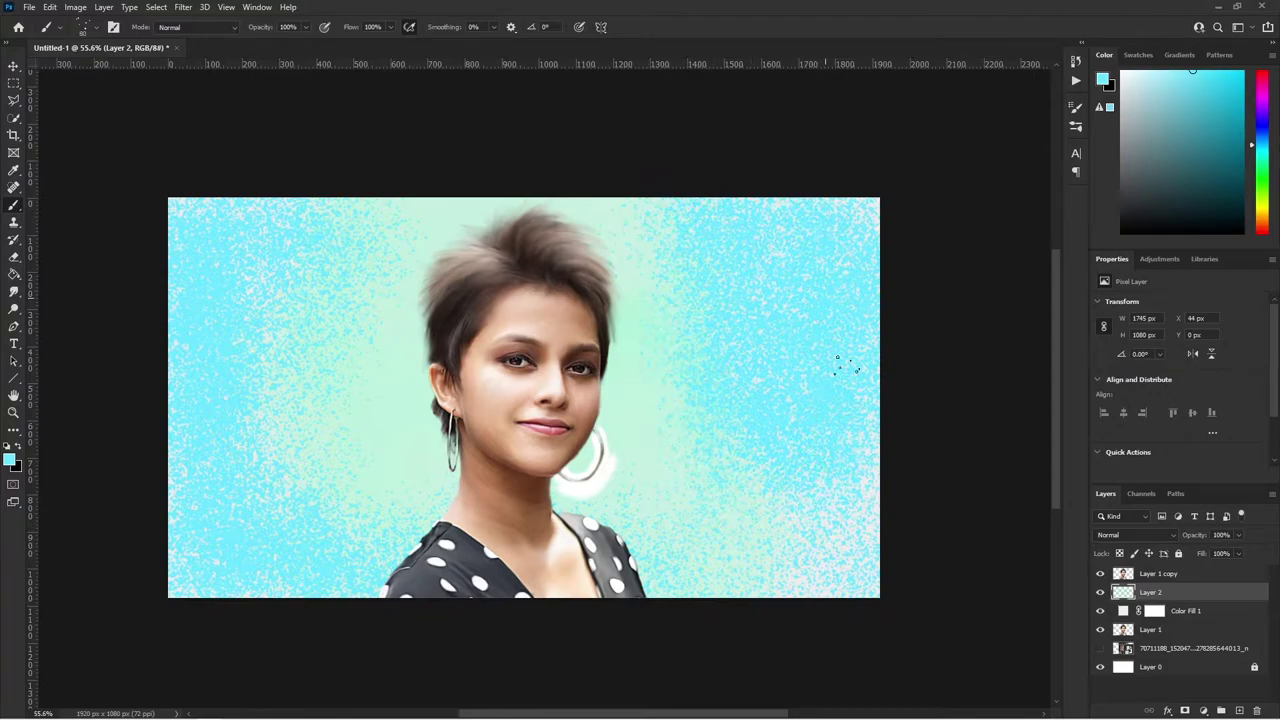
# - Add a new layer above Layer 1 copy and sample the pale mint green from the background
pyautogui.click(1160, 574)
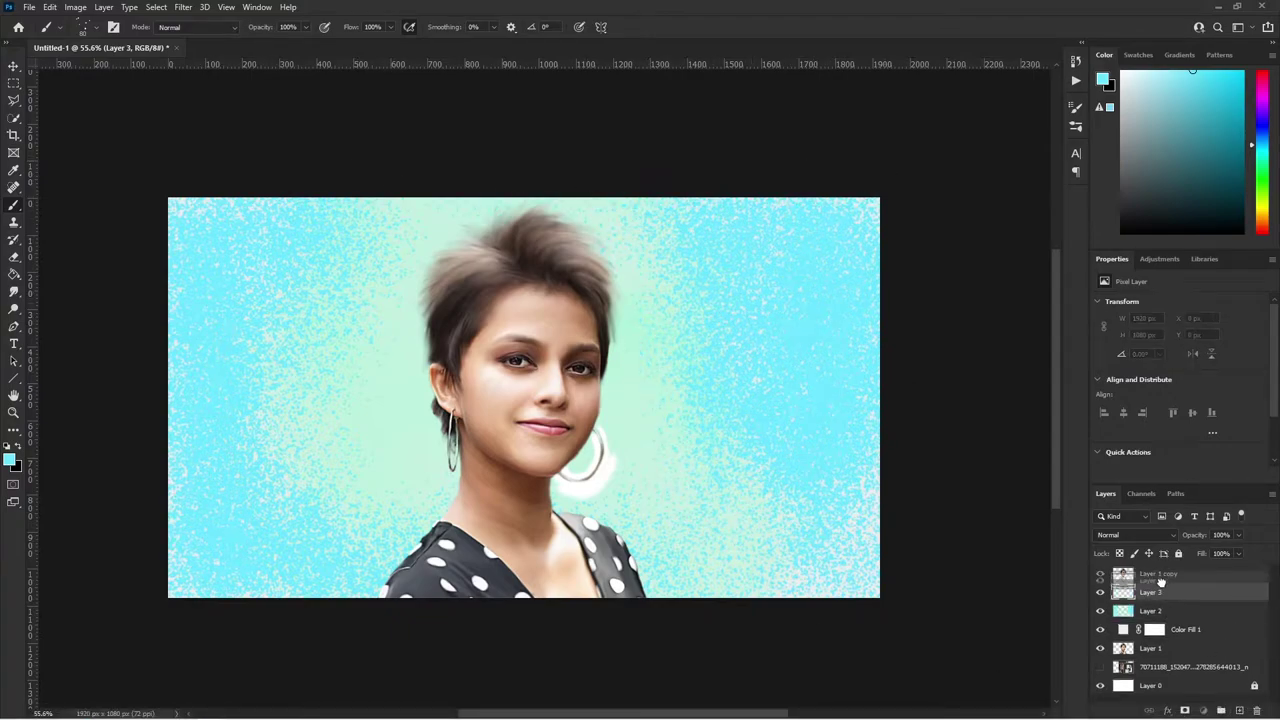
pyautogui.hotkey('ctrl', 'shift', 'alt', 'n')
pyautogui.press('i')
pyautogui.click(627, 420)
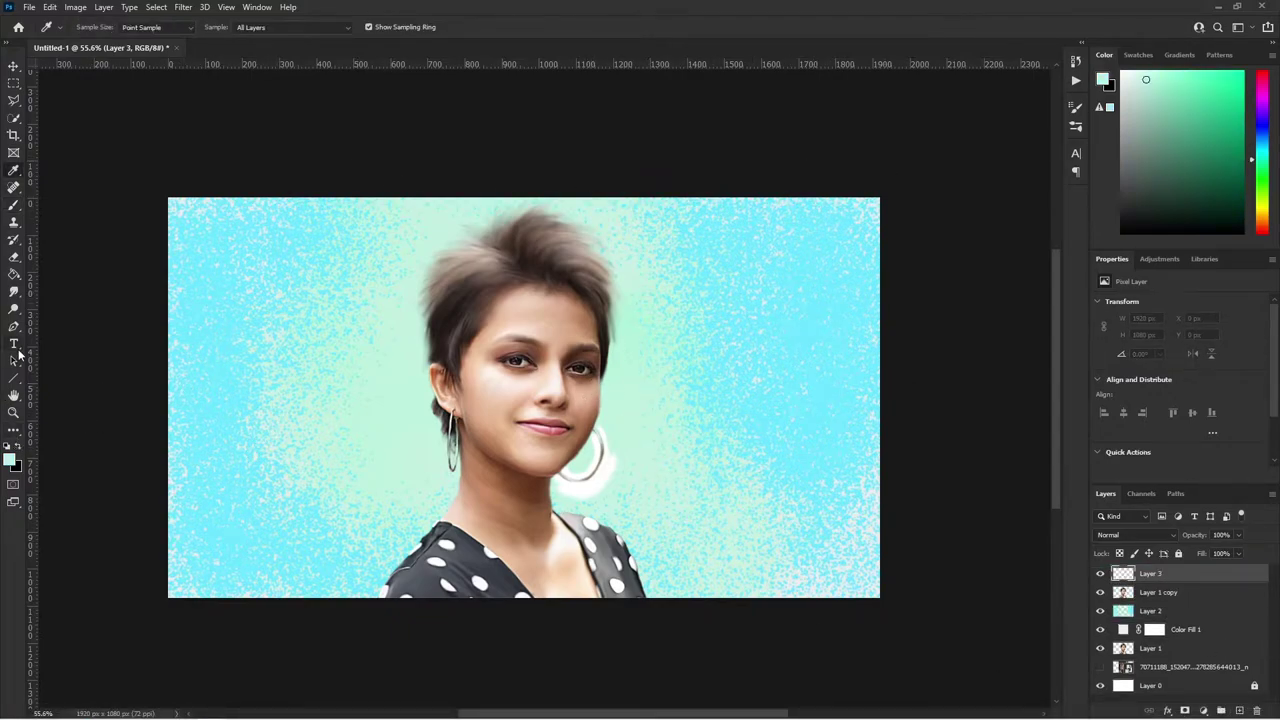
# - Paint mint with a soft round brush over the white glow by the earring hoop, undoing two strokes
pyautogui.press('b')
pyautogui.click(83, 27)
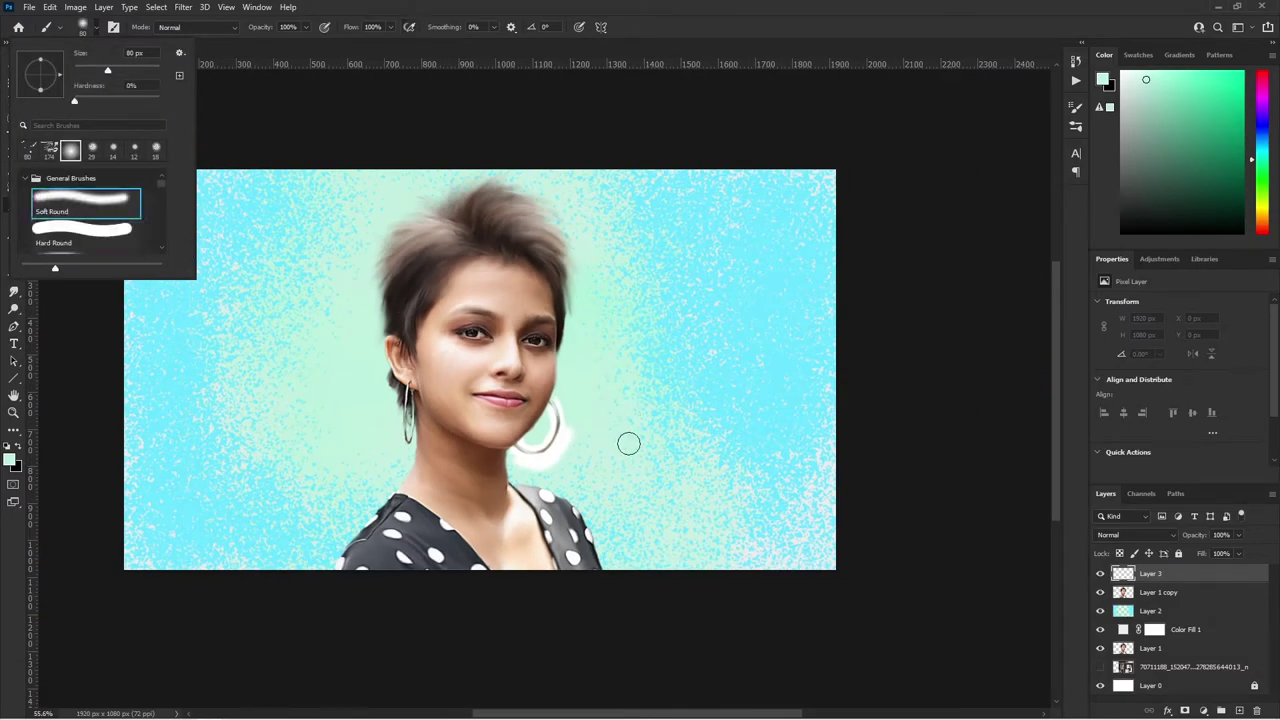
pyautogui.scroll(3, 590, 455)
pyautogui.scroll(2, 570, 350)
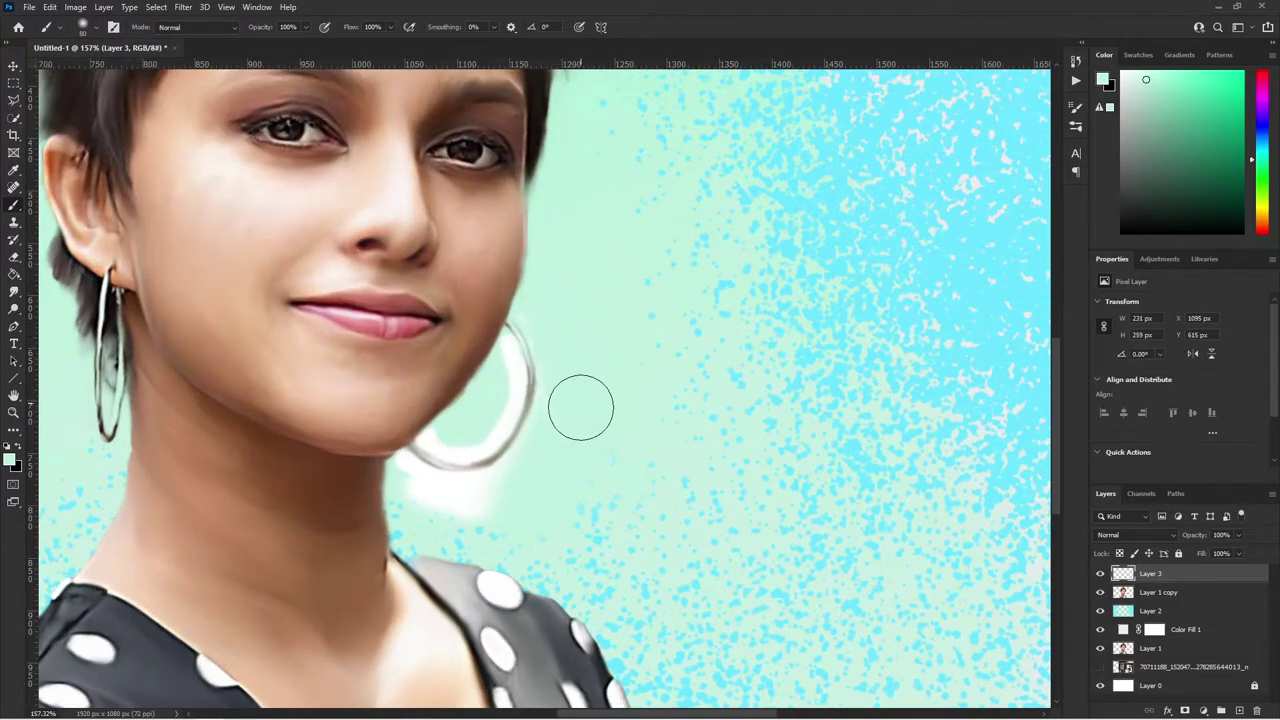
pyautogui.click(83, 27)
pyautogui.scroll(2, 391, 503)
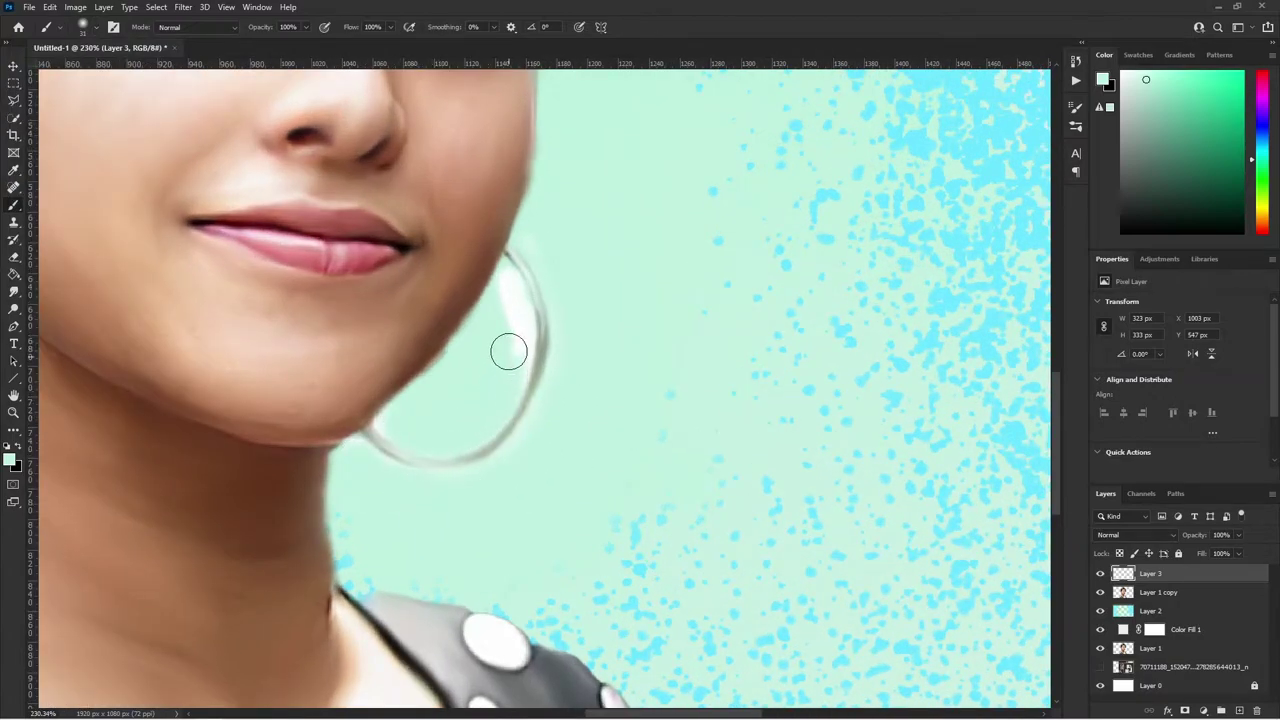
pyautogui.moveTo(385, 420); pyautogui.dragTo(491, 374)
pyautogui.hotkey('ctrl', 'z')
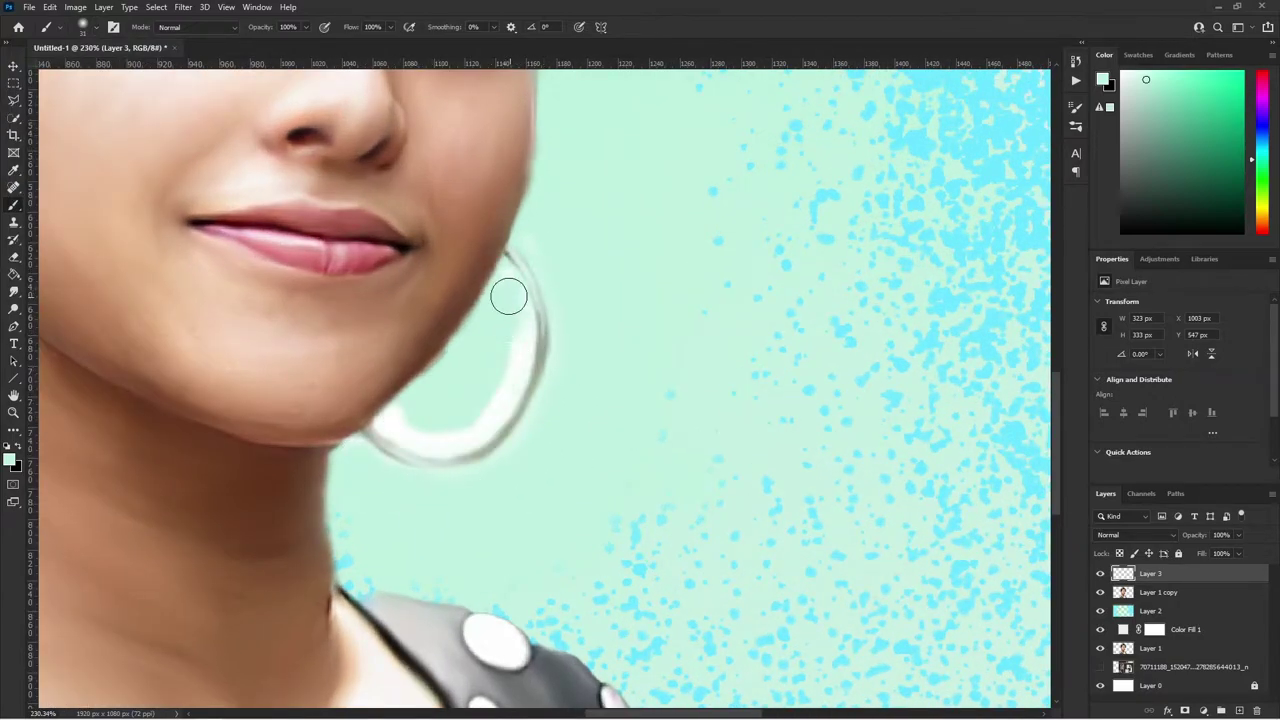
pyautogui.hotkey('ctrl', 'z')
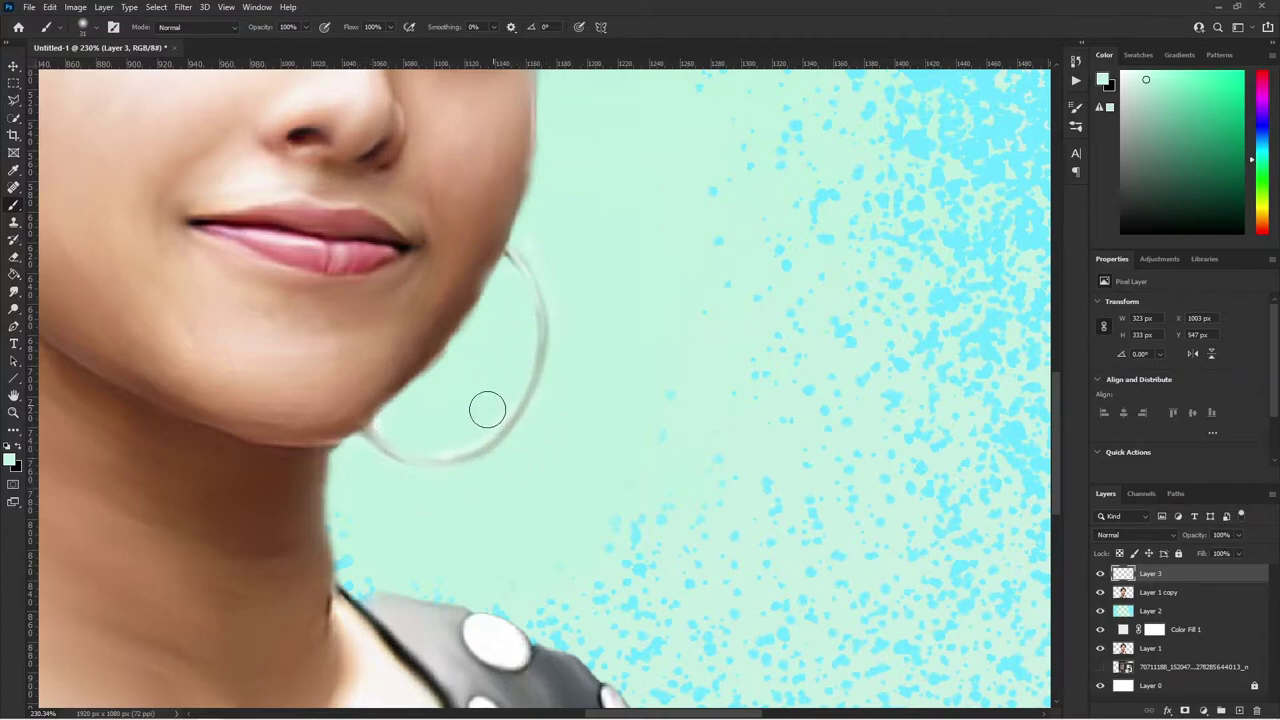
# - Fit the whole image on screen and select Layer 2
pyautogui.scroll(-5, 398, 421)
pyautogui.scroll(5, 530, 380)
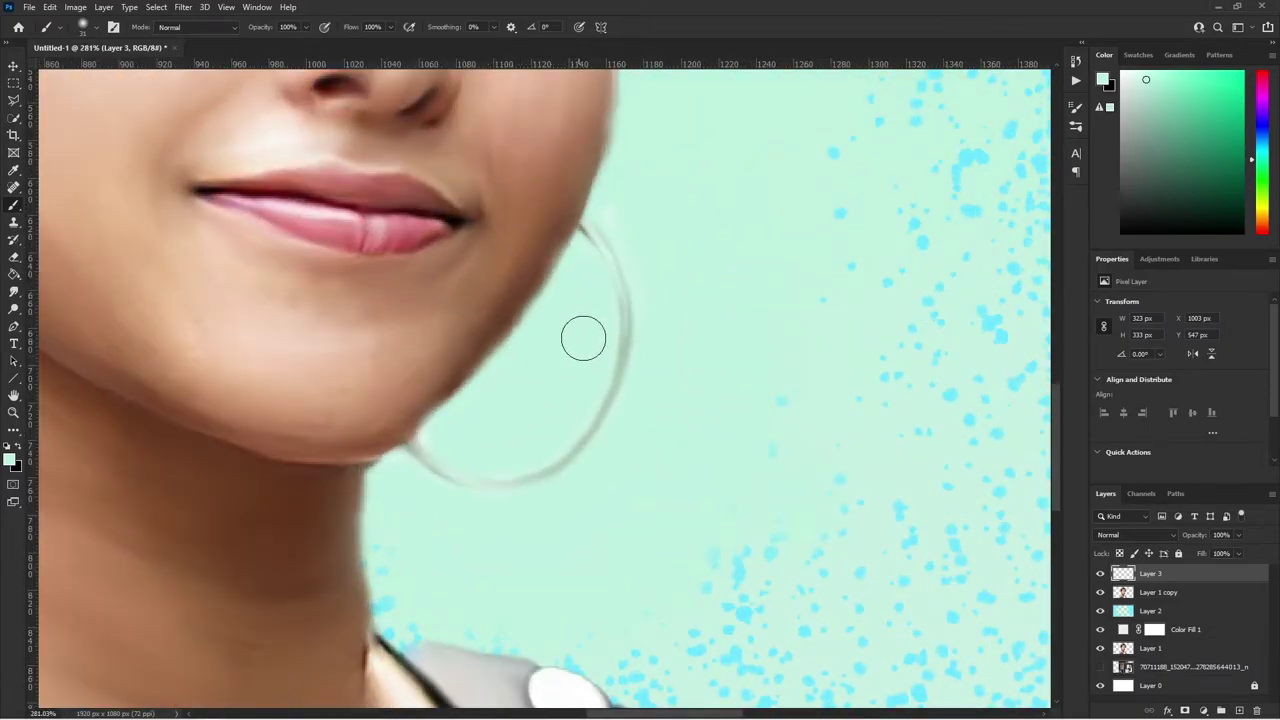
pyautogui.hotkey('ctrl', '0')
pyautogui.click(1150, 611)
# - Smudge the cyan speckles on the left and right background of Layer 2 into a smooth wash
pyautogui.click(93, 33)
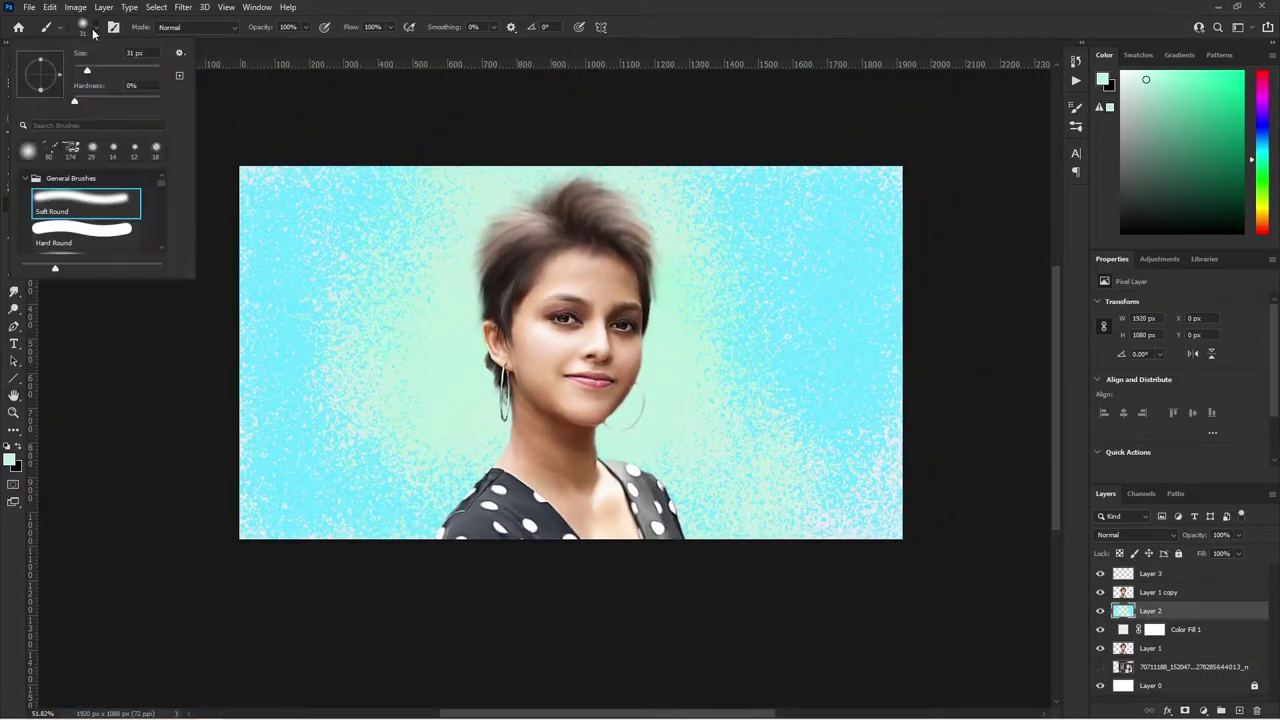
pyautogui.scroll(-3, 100, 200)
pyautogui.click(14, 291)
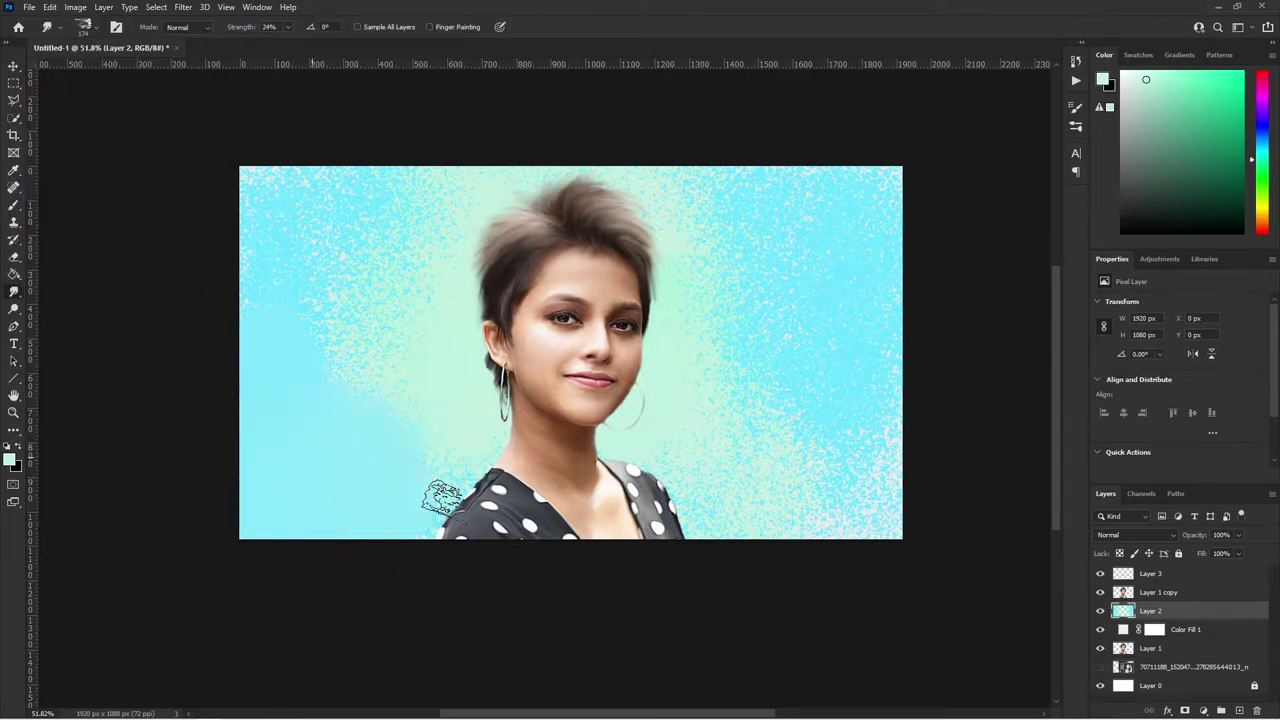
pyautogui.moveTo(277, 257)
pyautogui.mouseDown()
pyautogui.moveTo(414, 257)
pyautogui.moveTo(366, 180)
pyautogui.moveTo(285, 222)
pyautogui.mouseUp()
pyautogui.moveTo(829, 514); pyautogui.dragTo(862, 390)
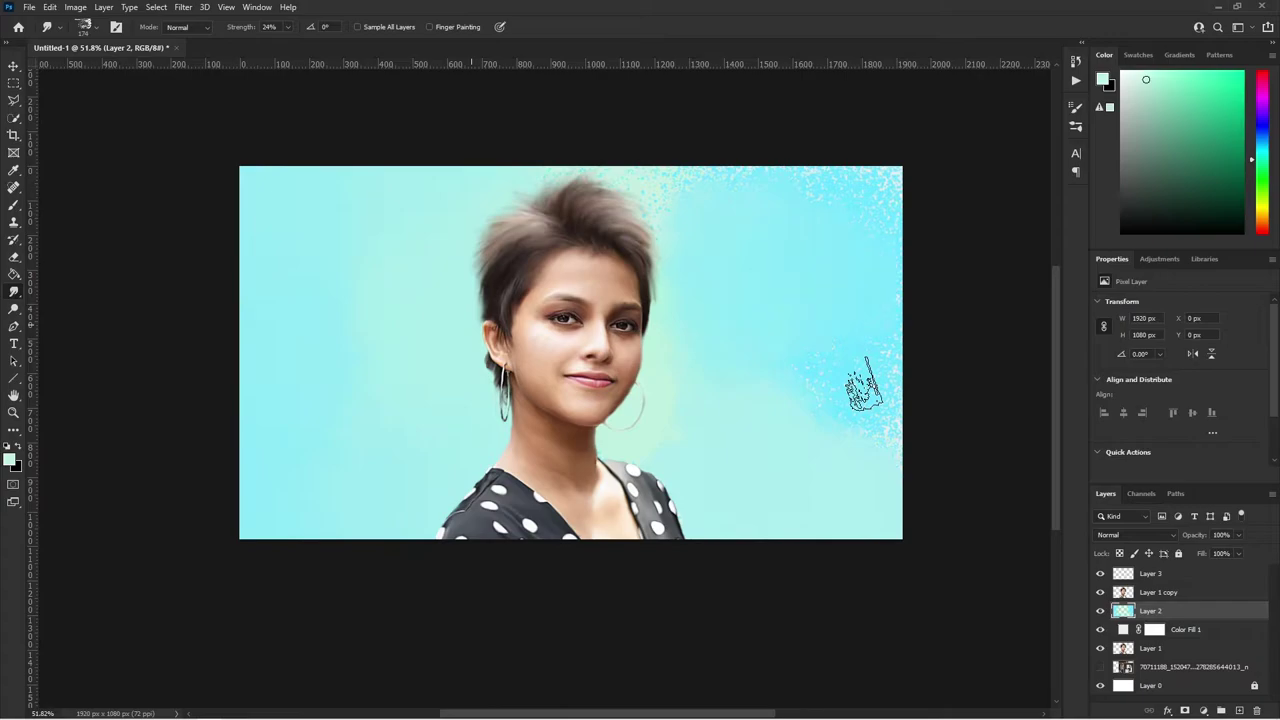
pyautogui.scroll(5, 990, 370)
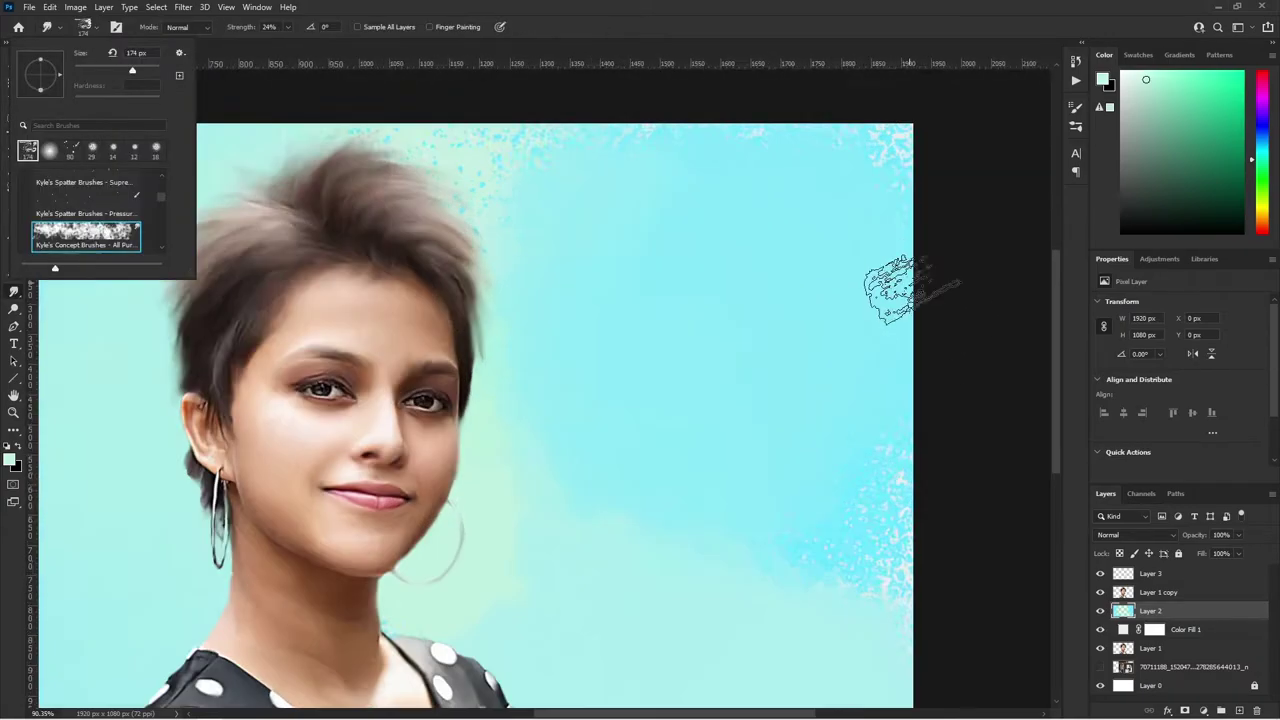
pyautogui.scroll(-5, 905, 165)
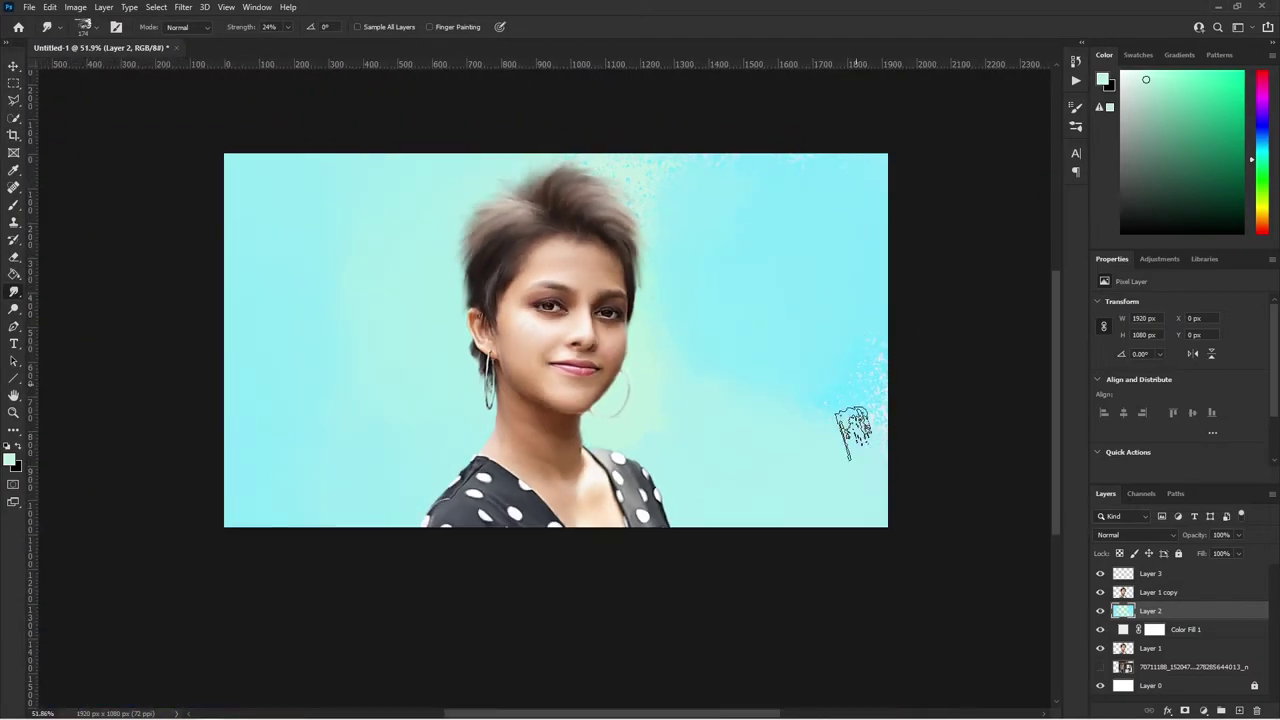
pyautogui.scroll(3, 714, 349)
pyautogui.scroll(-3, 714, 349)
# - Set the foreground to a brightened, bluer version of #3072f9
pyautogui.press('b')
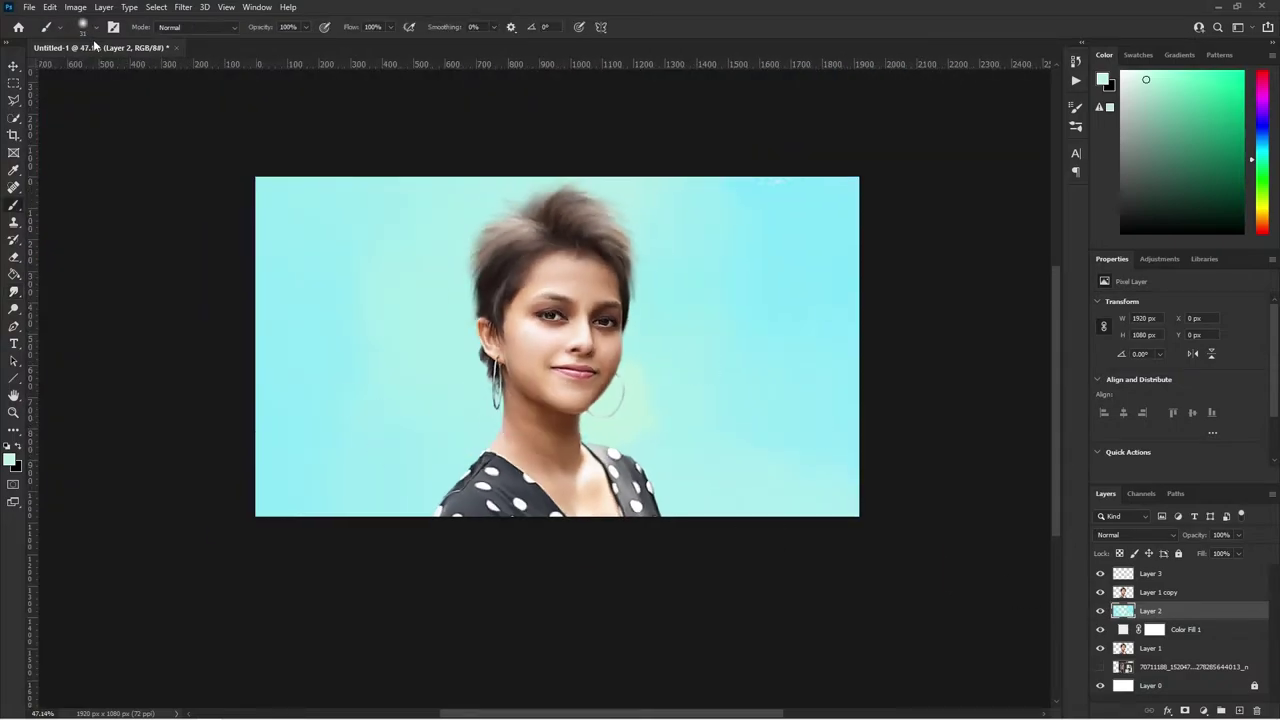
pyautogui.click(12, 458)
pyautogui.write('3072f9')
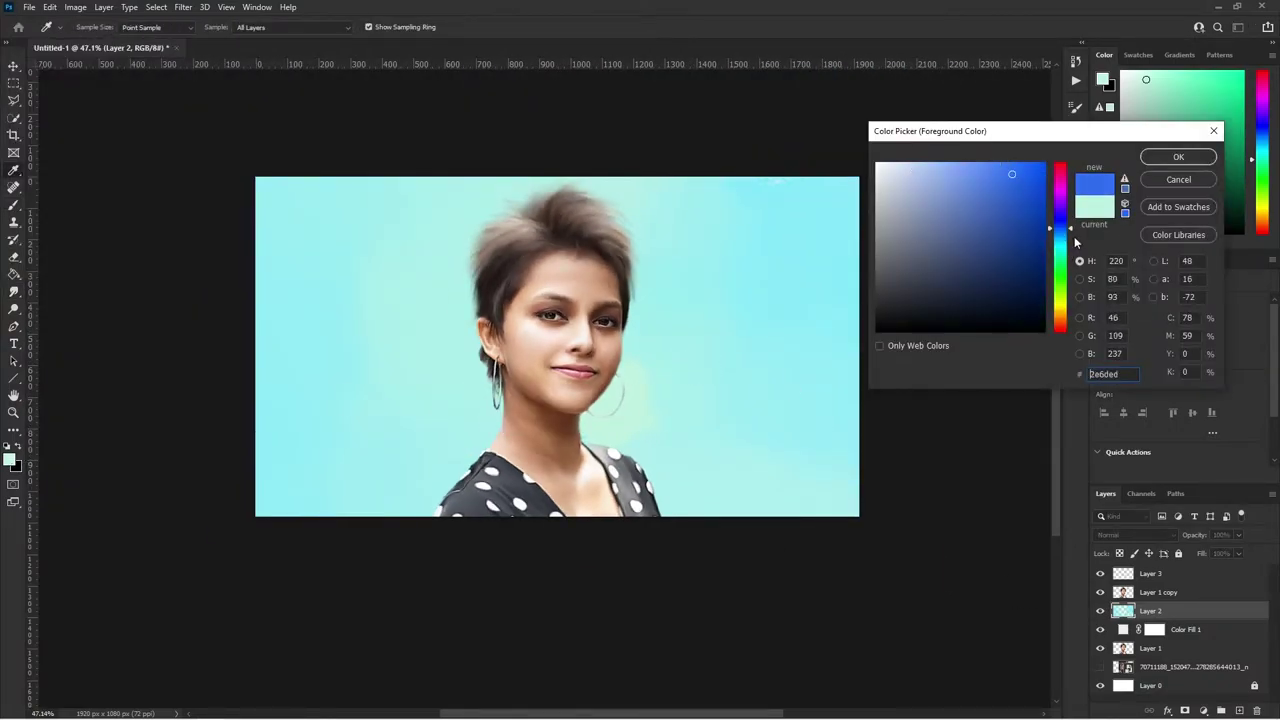
pyautogui.moveTo(1076, 242); pyautogui.dragTo(1072, 223)
pyautogui.click(988, 163)
pyautogui.click(1170, 158)
# - Paint blue spatter left of the face, right of the hair and right of the shoulder
pyautogui.moveTo(445, 455)
pyautogui.mouseDown()
pyautogui.moveTo(465, 305)
pyautogui.moveTo(440, 300)
pyautogui.mouseUp()
pyautogui.moveTo(662, 232); pyautogui.dragTo(640, 275)
pyautogui.moveTo(450, 300)
pyautogui.mouseDown()
pyautogui.moveTo(415, 430)
pyautogui.moveTo(485, 380)
pyautogui.mouseUp()
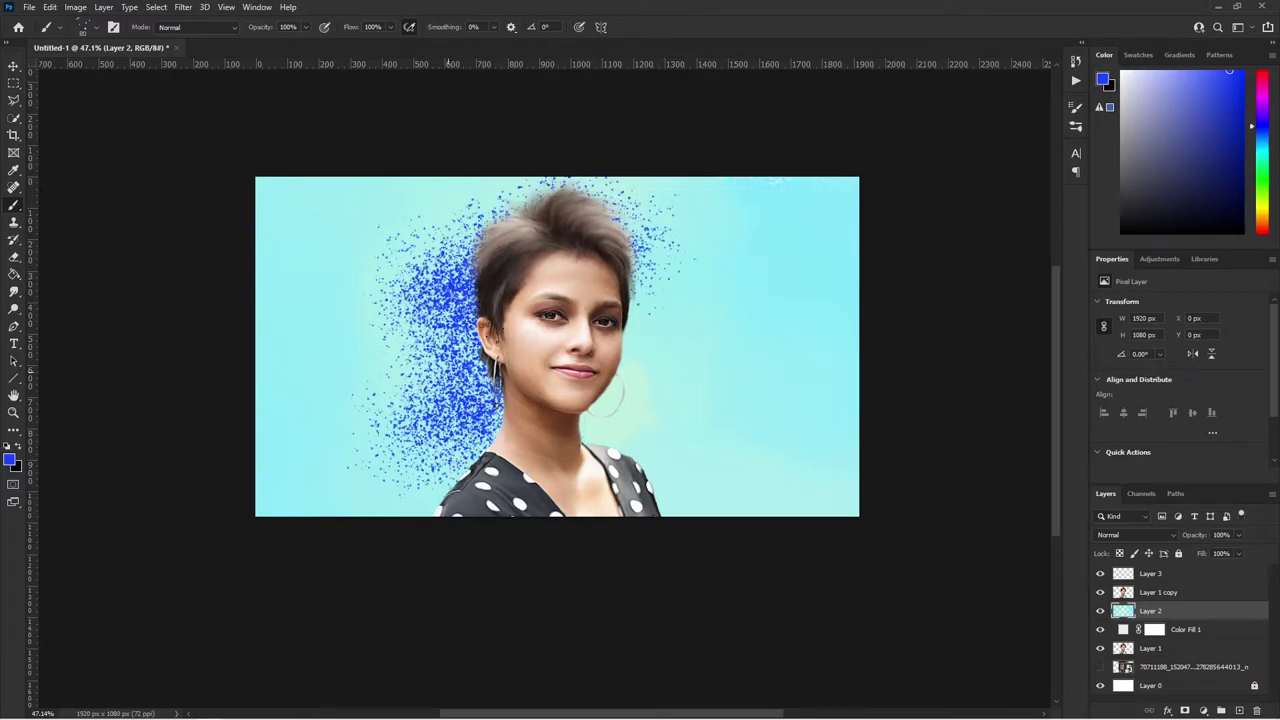
pyautogui.moveTo(640, 450)
pyautogui.mouseDown()
pyautogui.moveTo(690, 490)
pyautogui.moveTo(660, 500)
pyautogui.moveTo(745, 480)
pyautogui.mouseUp()
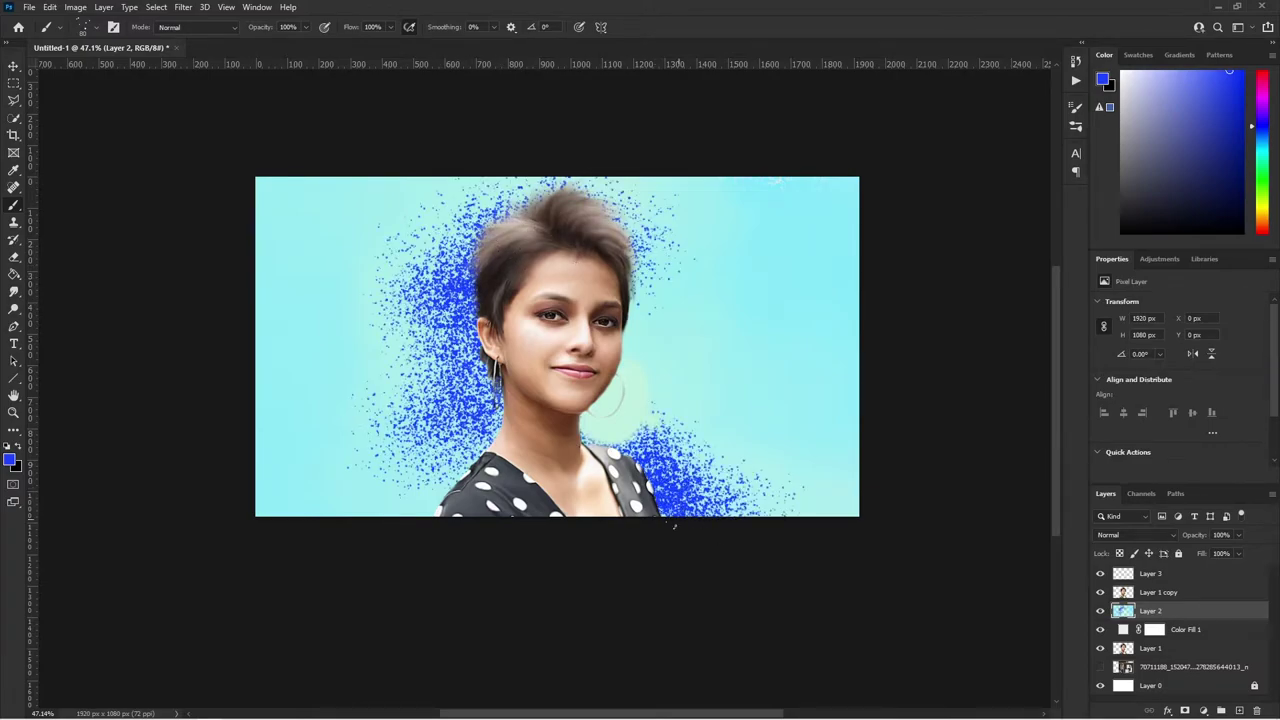
pyautogui.moveTo(490, 415)
pyautogui.mouseDown()
pyautogui.moveTo(440, 340)
pyautogui.moveTo(483, 400)
pyautogui.mouseUp()
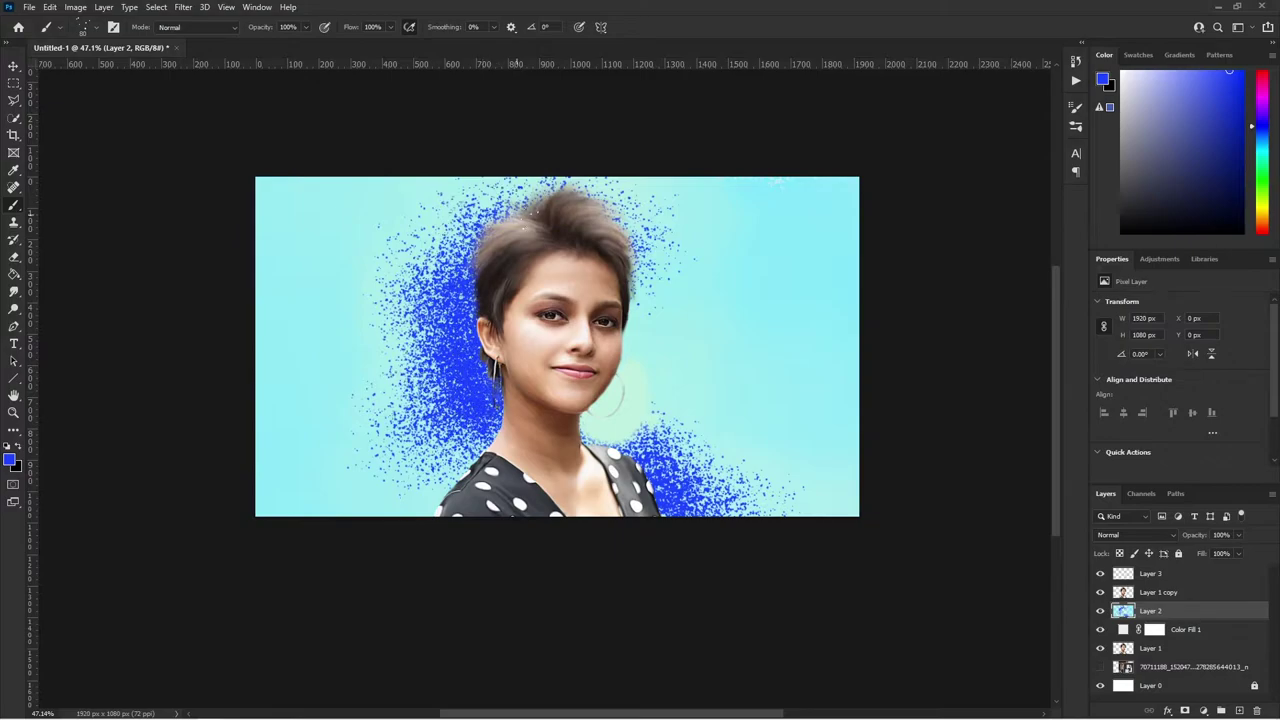
# - Smear the left blue spatter into a soft wash, undoing the smear on the right
pyautogui.click(45, 27)
pyautogui.click(88, 237)
pyautogui.moveTo(780, 480)
pyautogui.mouseDown()
pyautogui.moveTo(640, 430)
pyautogui.moveTo(622, 490)
pyautogui.mouseUp()
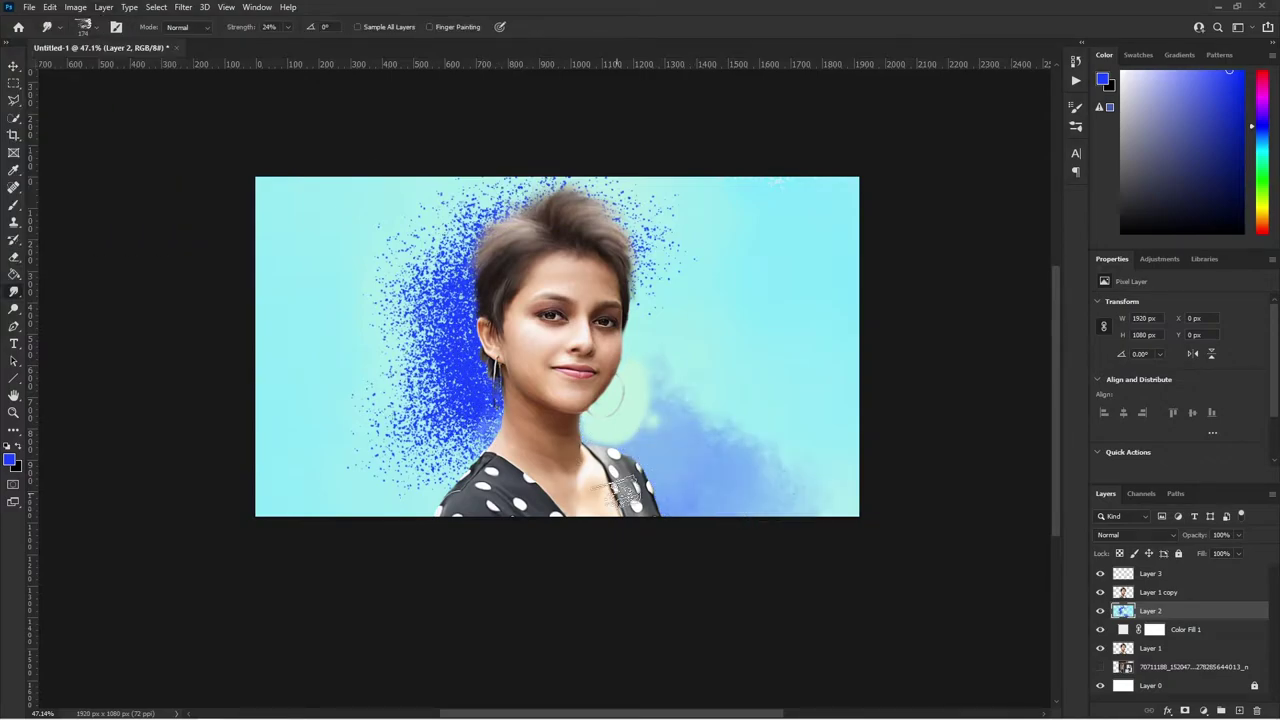
pyautogui.hotkey('ctrl', 'z')
pyautogui.hotkey('ctrl', 'z')
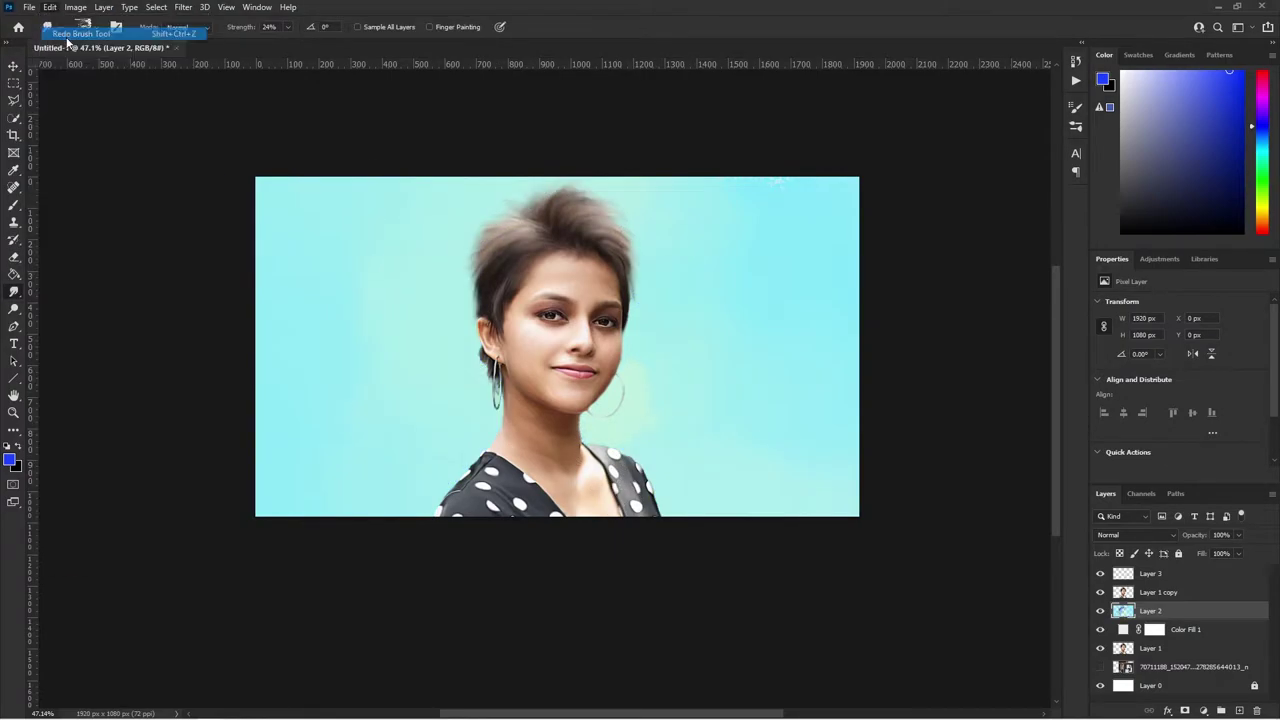
pyautogui.hotkey('ctrl', 'shift', 'z')
pyautogui.moveTo(360, 500)
pyautogui.mouseDown()
pyautogui.moveTo(470, 400)
pyautogui.moveTo(429, 214)
pyautogui.moveTo(580, 160)
pyautogui.moveTo(636, 268)
pyautogui.mouseUp()
pyautogui.hotkey('ctrl', 'z')
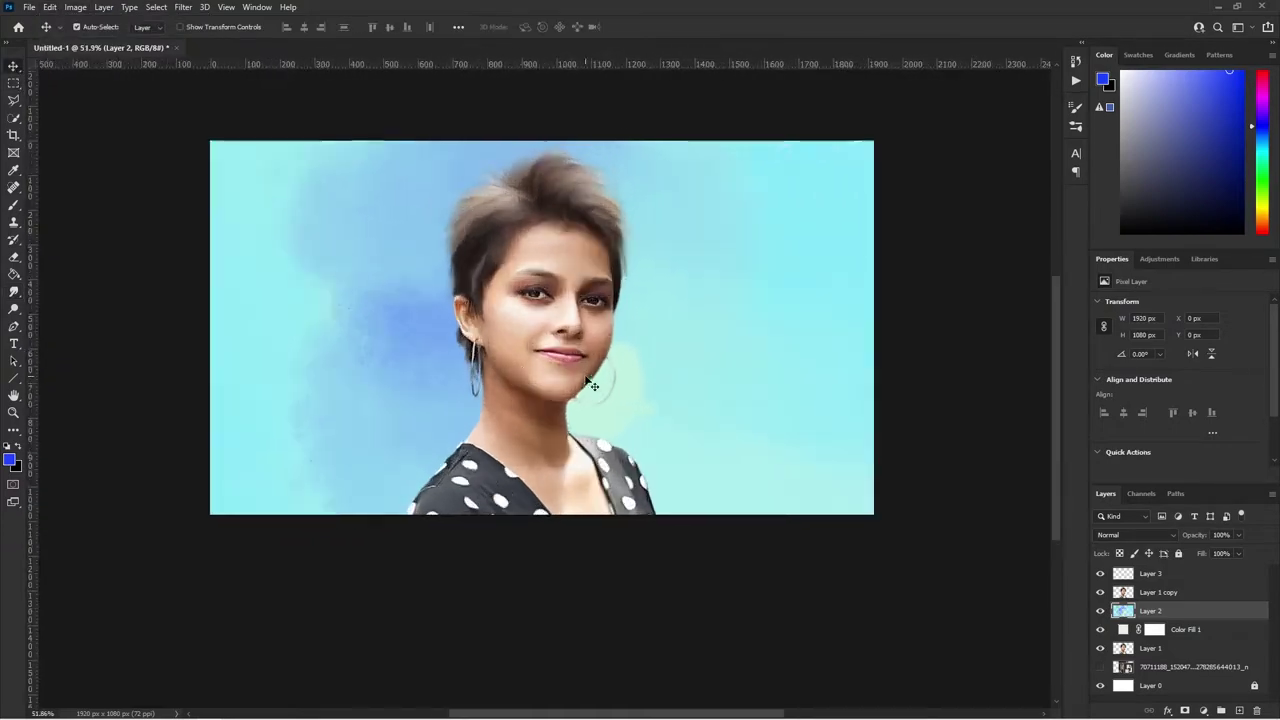
# - Repaint blue spatter along the bottom and right edge and smear it into soft strokes
pyautogui.click(84, 26)
pyautogui.press('Escape')
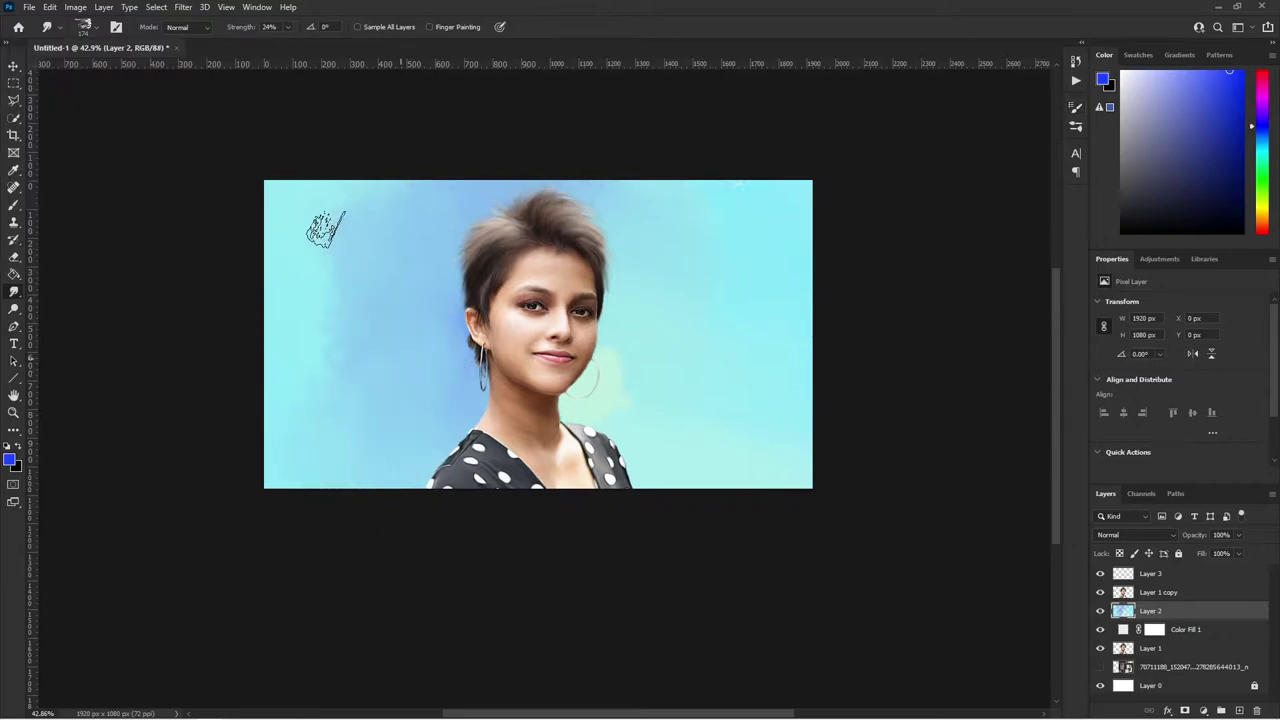
pyautogui.scroll(-2, 440, 400)
pyautogui.press('v')
pyautogui.scroll(-1, 410, 408)
pyautogui.scroll(2, 410, 407)
pyautogui.scroll(1, 870, 286)
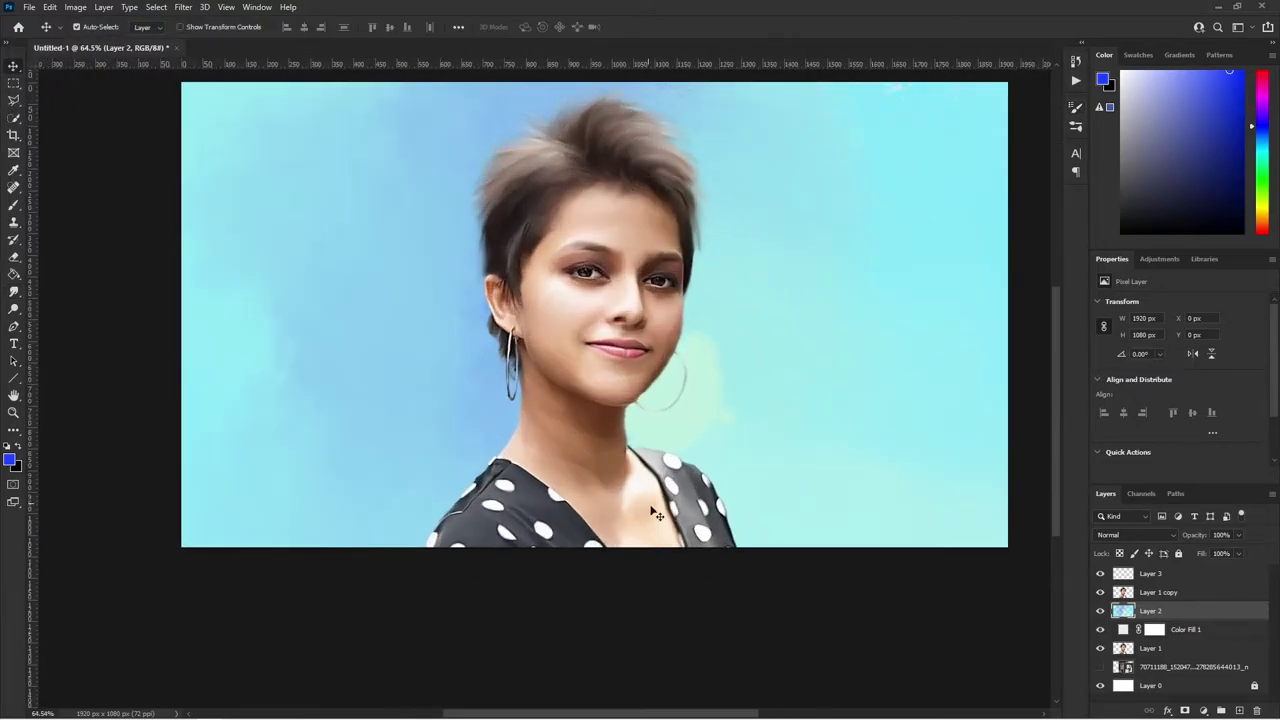
pyautogui.scroll(1, 700, 400)
pyautogui.press('b')
pyautogui.moveTo(660, 410)
pyautogui.mouseDown()
pyautogui.moveTo(755, 540)
pyautogui.moveTo(840, 550)
pyautogui.mouseUp()
pyautogui.hotkey('ctrl', 'z')
pyautogui.moveTo(660, 530)
pyautogui.mouseDown()
pyautogui.moveTo(870, 530)
pyautogui.moveTo(860, 320)
pyautogui.moveTo(900, 435)
pyautogui.mouseUp()
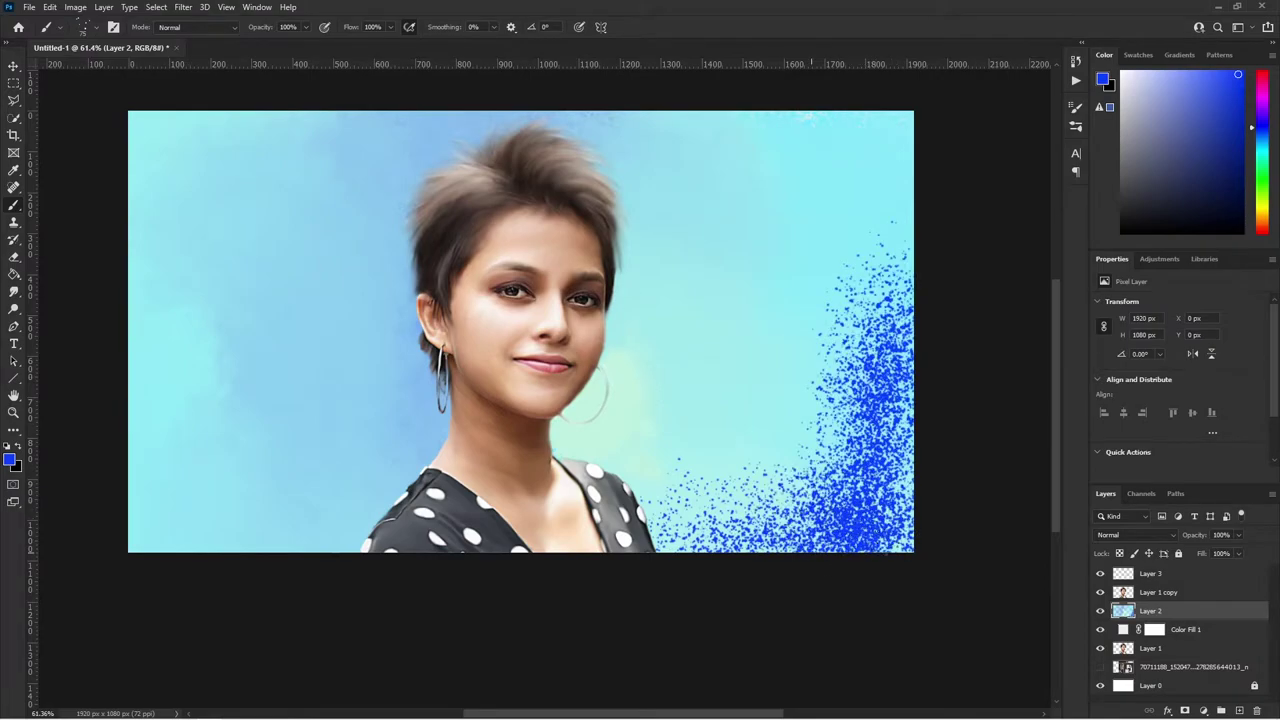
pyautogui.click(84, 27)
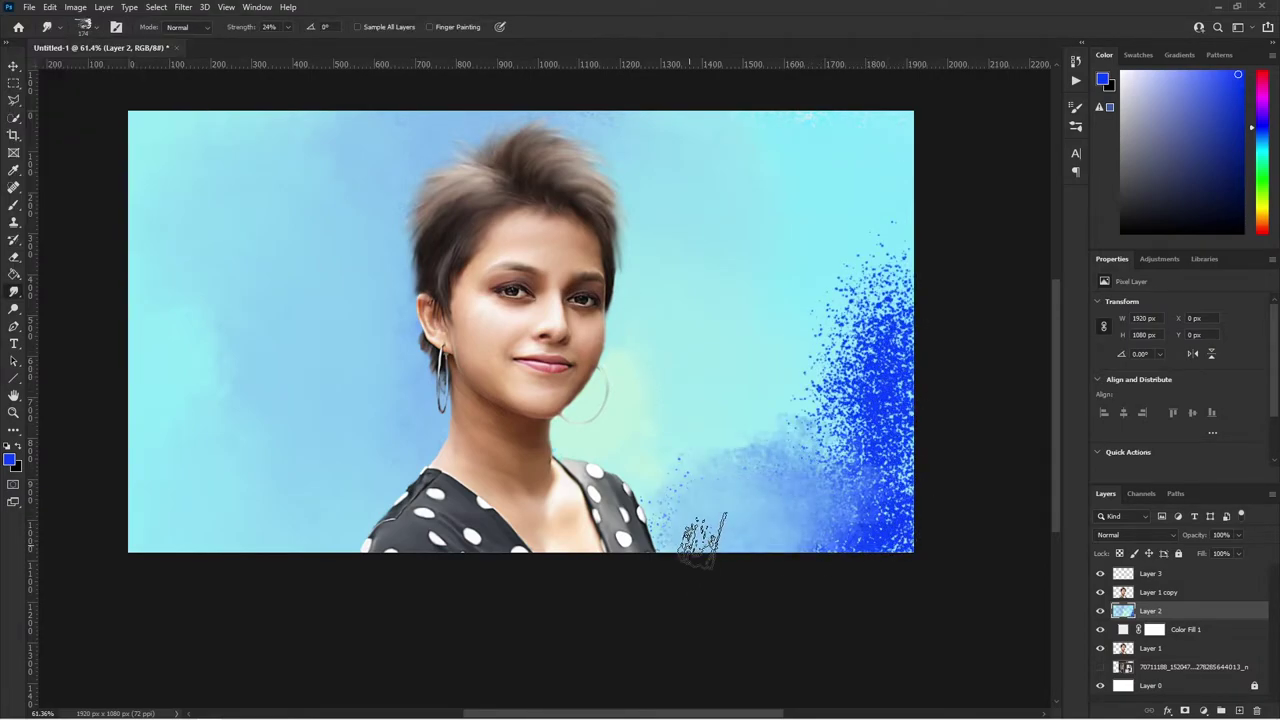
pyautogui.moveTo(700, 528)
pyautogui.mouseDown()
pyautogui.moveTo(871, 543)
pyautogui.moveTo(908, 277)
pyautogui.moveTo(820, 435)
pyautogui.mouseUp()
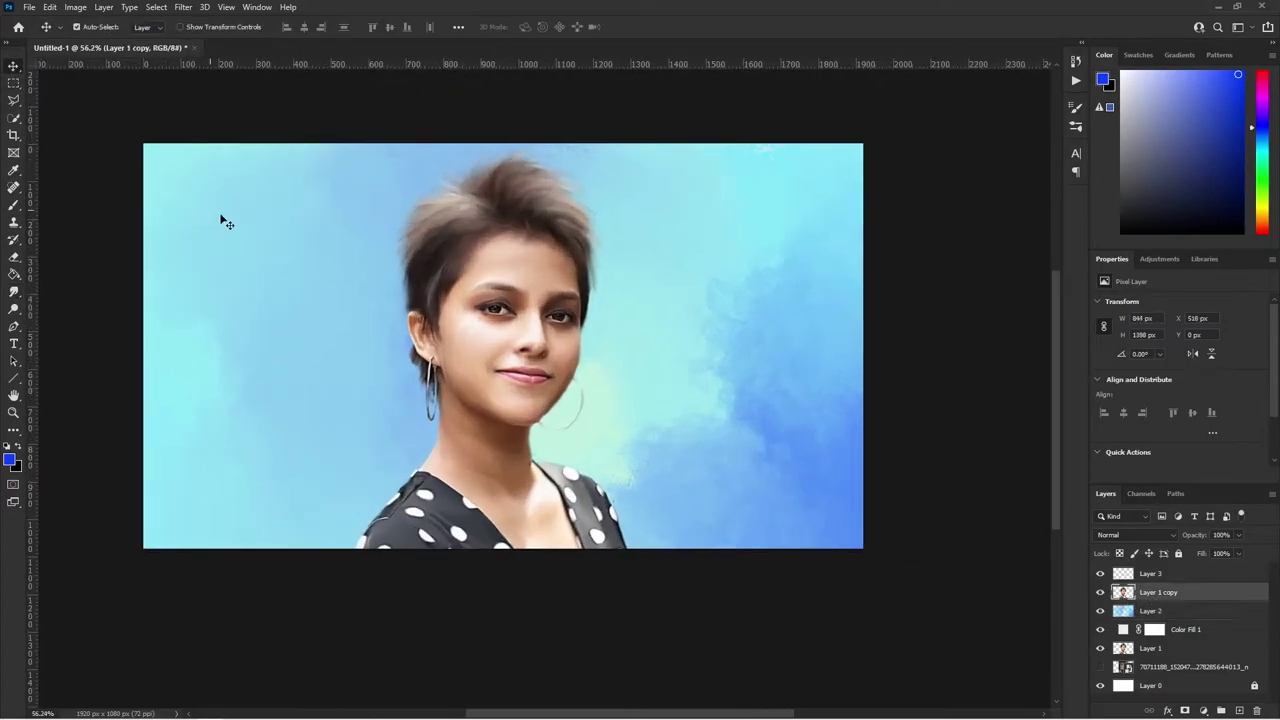
# - Boost the contrast to about 52 with Brightness/Contrast, after backing out of Color Balance
pyautogui.click(75, 7)
pyautogui.moveTo(96, 41)
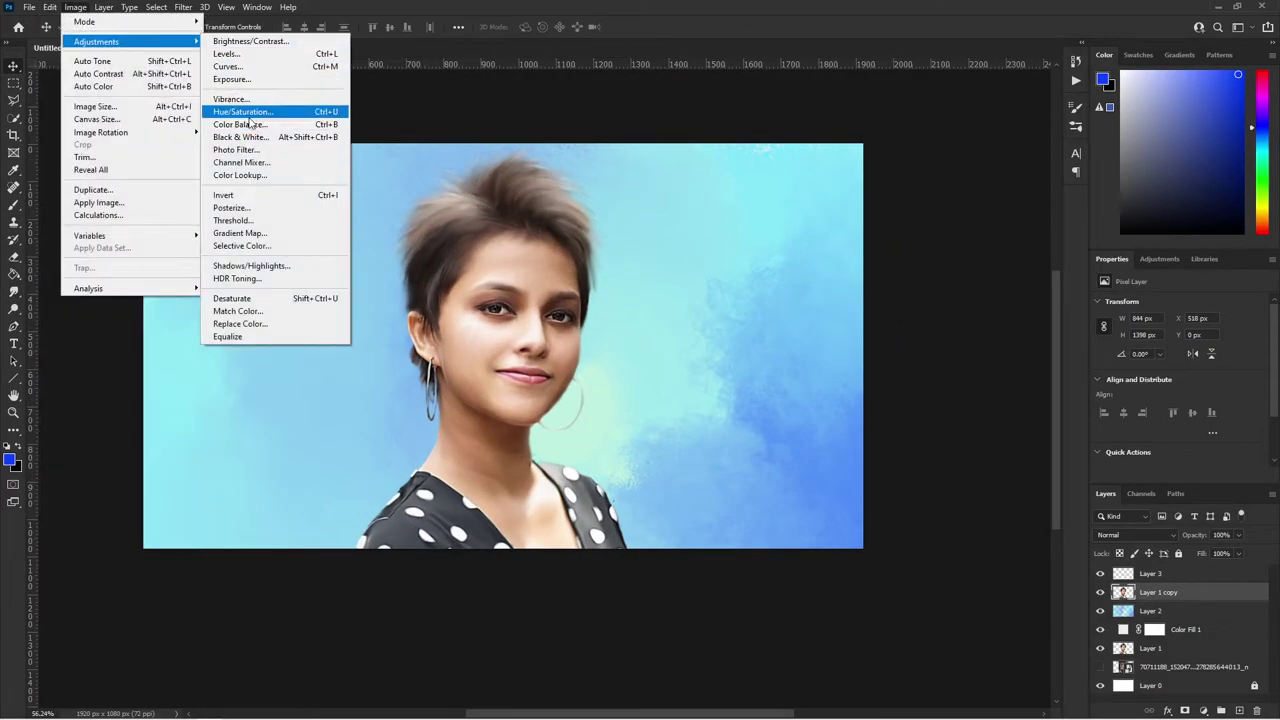
pyautogui.click(240, 124)
pyautogui.click(749, 200)
pyautogui.click(75, 7)
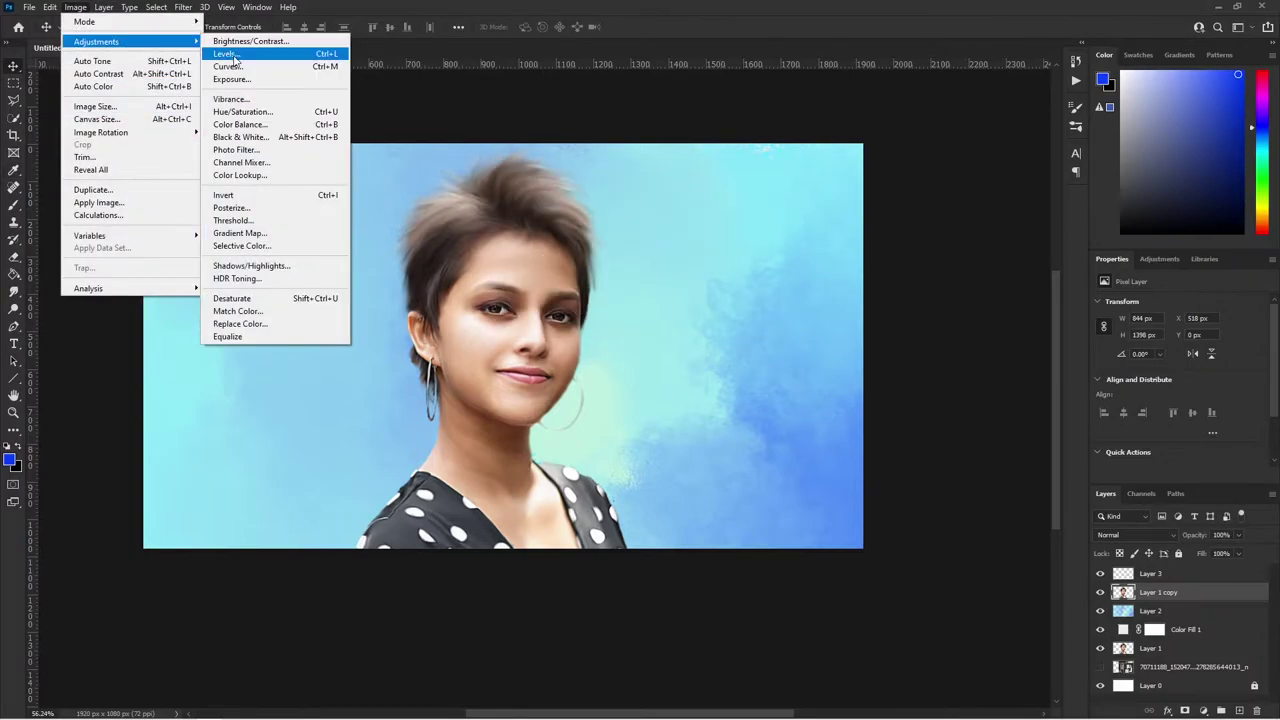
pyautogui.click(250, 41)
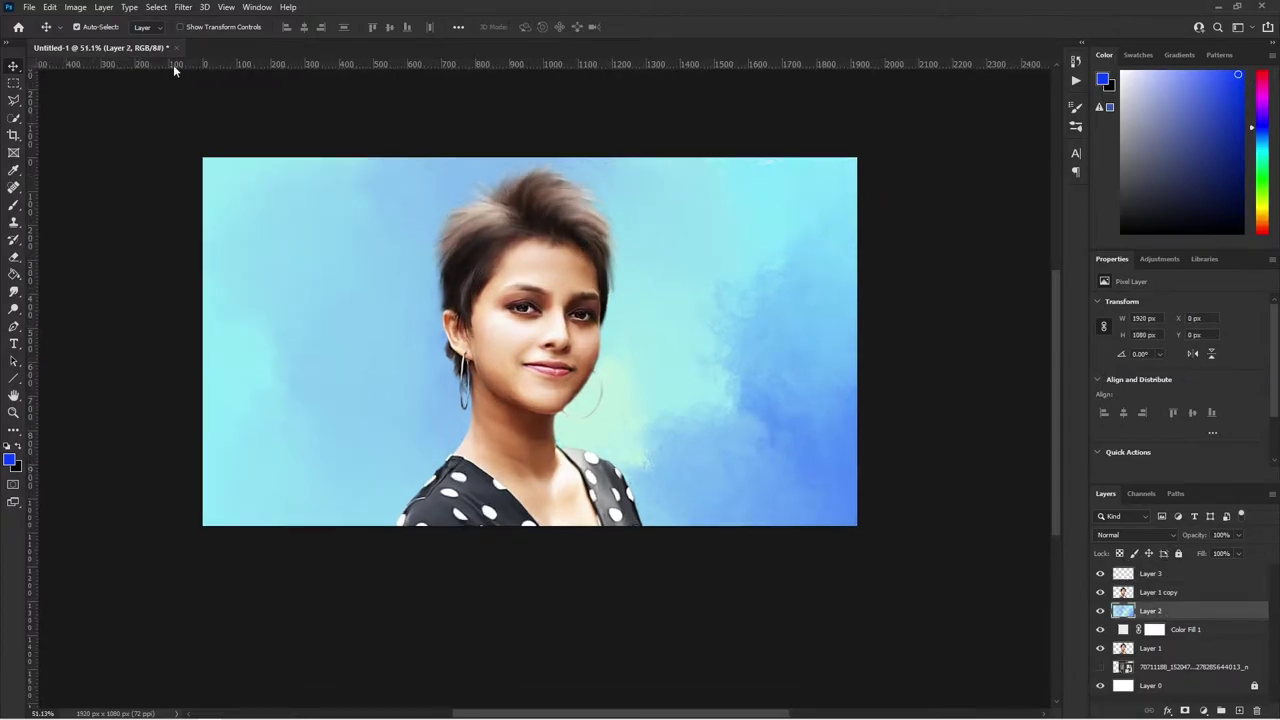
pyautogui.click(75, 7)
pyautogui.click(250, 41)
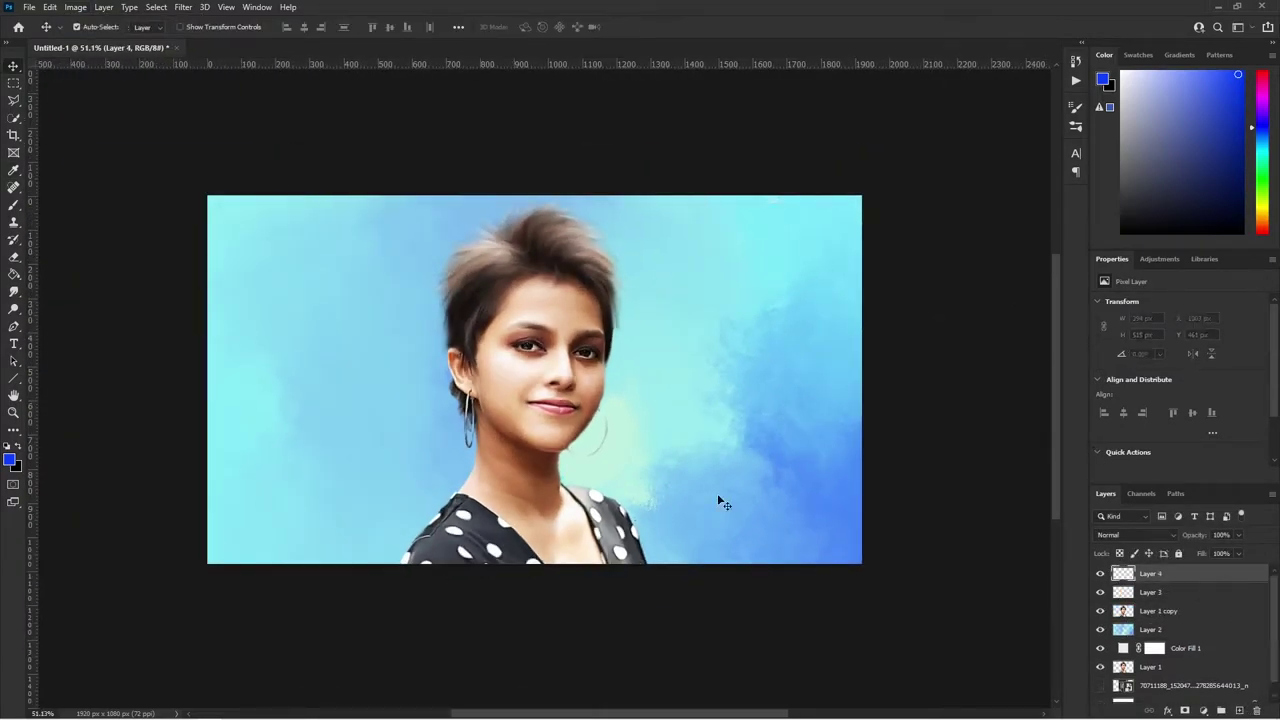
# - Set a pink foreground and pick the Soft Round brush at 32 px
pyautogui.click(1062, 183)
pyautogui.press('Return')
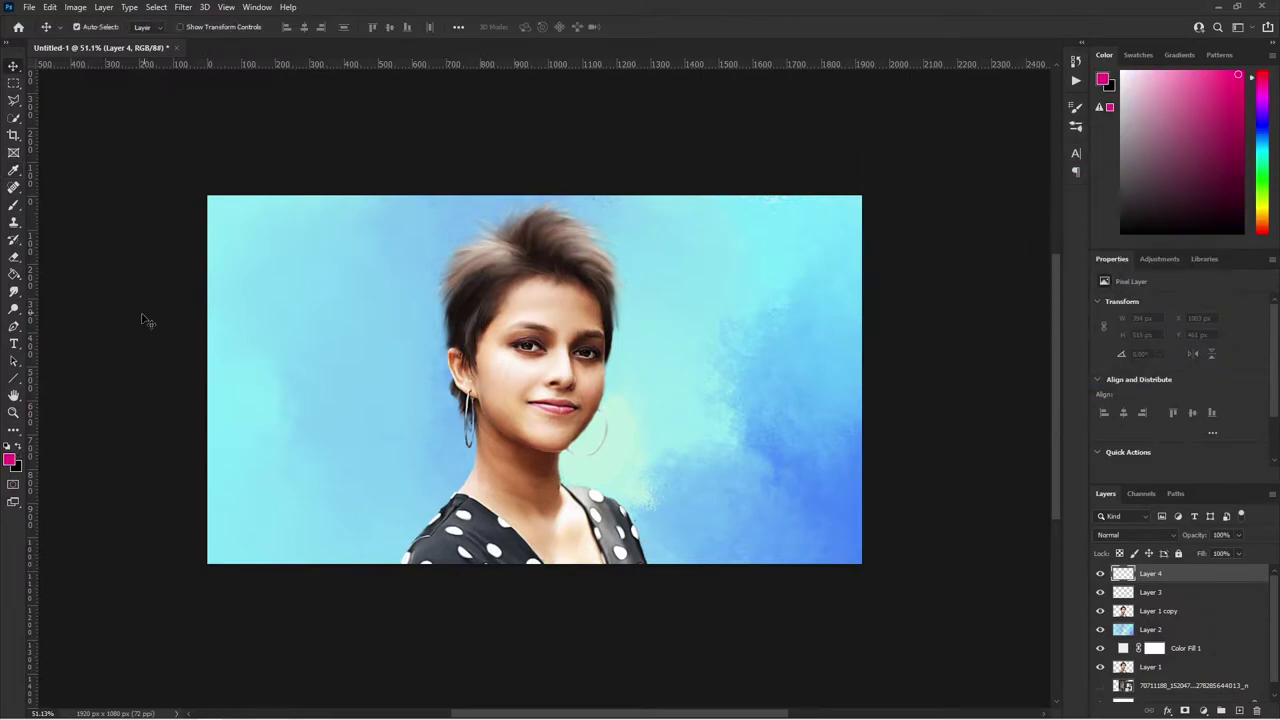
pyautogui.press('b')
pyautogui.click(82, 27)
pyautogui.click(30, 178)
pyautogui.doubleClick(67, 197)
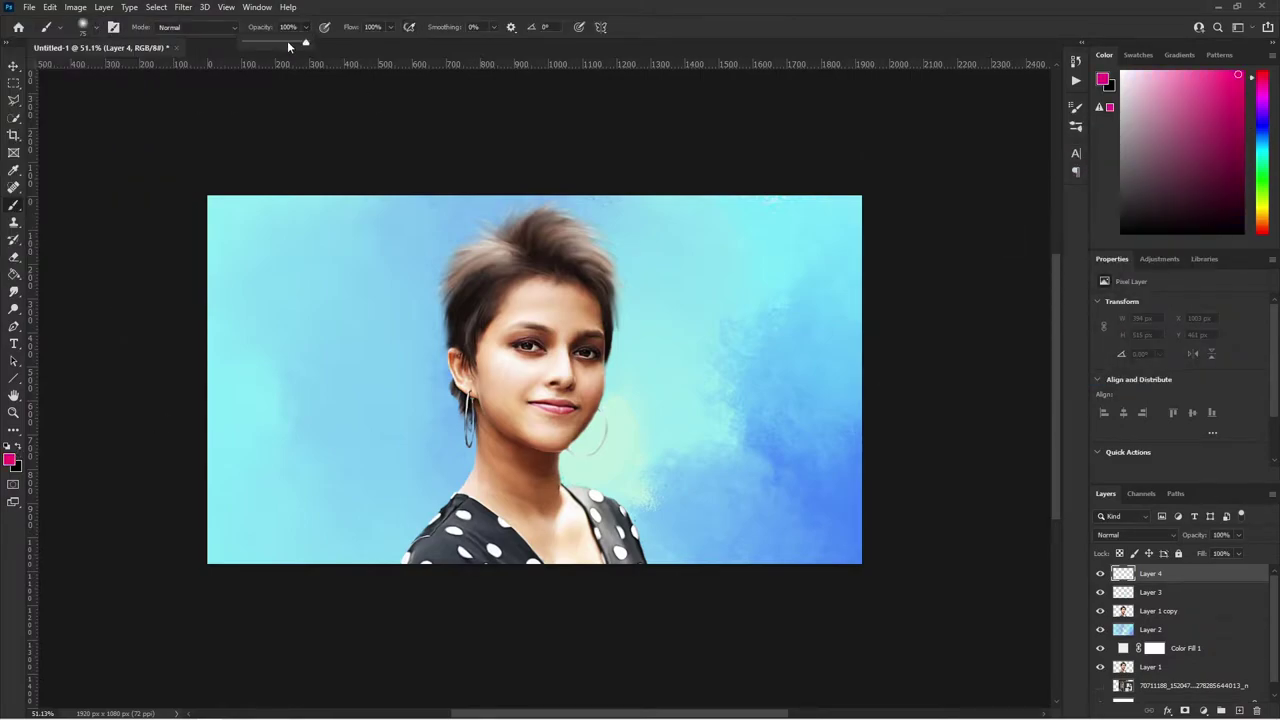
pyautogui.scroll(5, 535, 257)
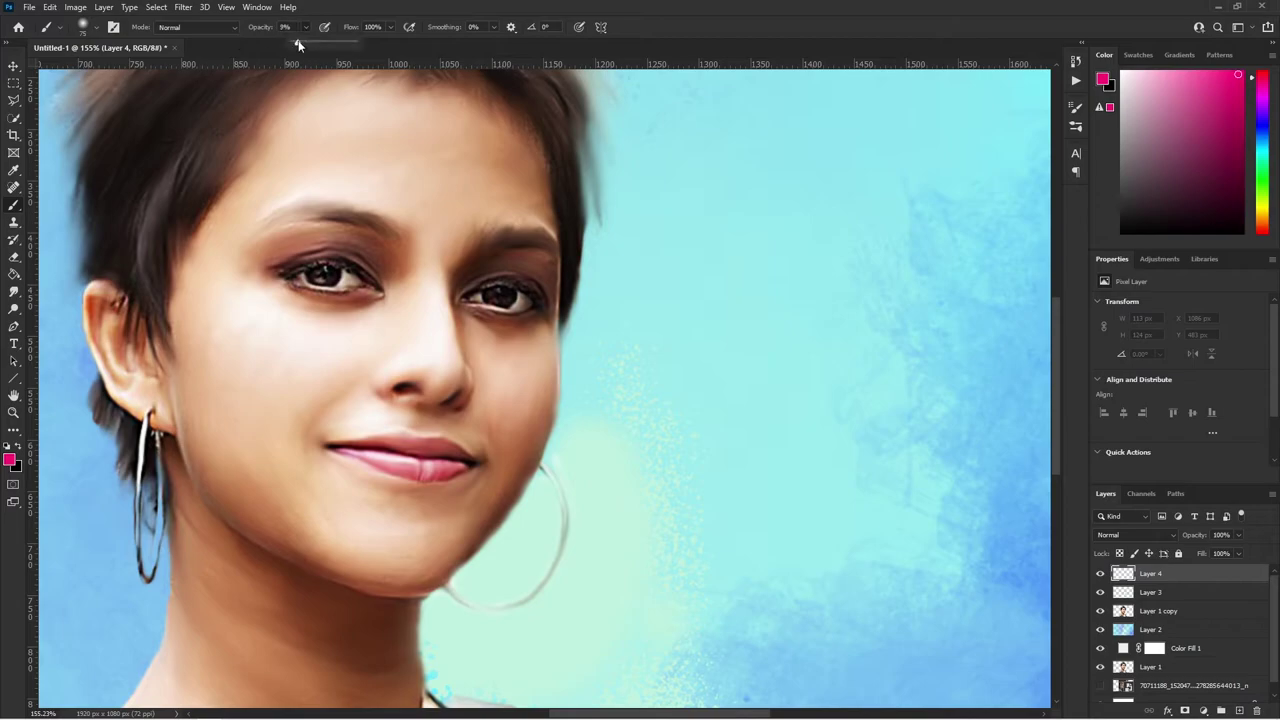
pyautogui.rightClick(194, 76)
pyautogui.moveTo(110, 64); pyautogui.dragTo(70, 64)
pyautogui.press('Return')
# - Paint soft pink blush on the cheek and neck on Layer 4 at 5% brush opacity
pyautogui.scroll(-3, 545, 388)
pyautogui.scroll(4, 545, 388)
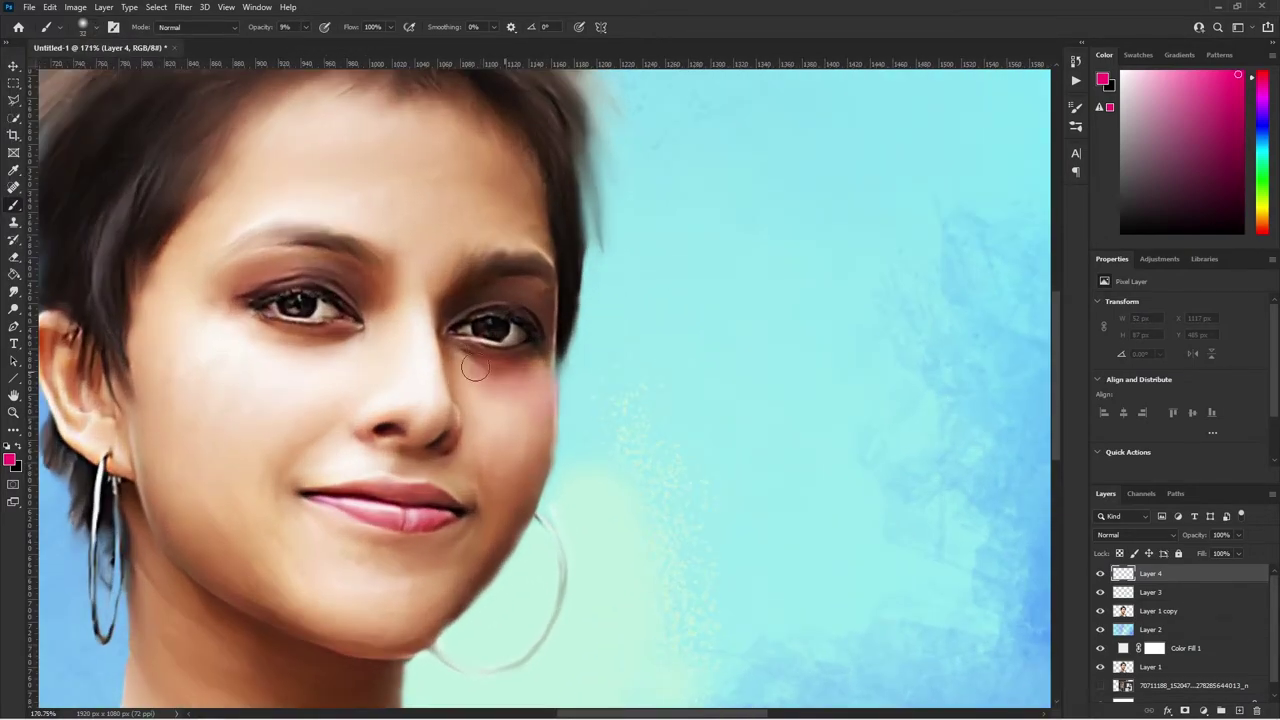
pyautogui.moveTo(475, 367)
pyautogui.mouseDown()
pyautogui.moveTo(526, 414)
pyautogui.moveTo(432, 632)
pyautogui.mouseUp()
pyautogui.scroll(-5, 452, 580)
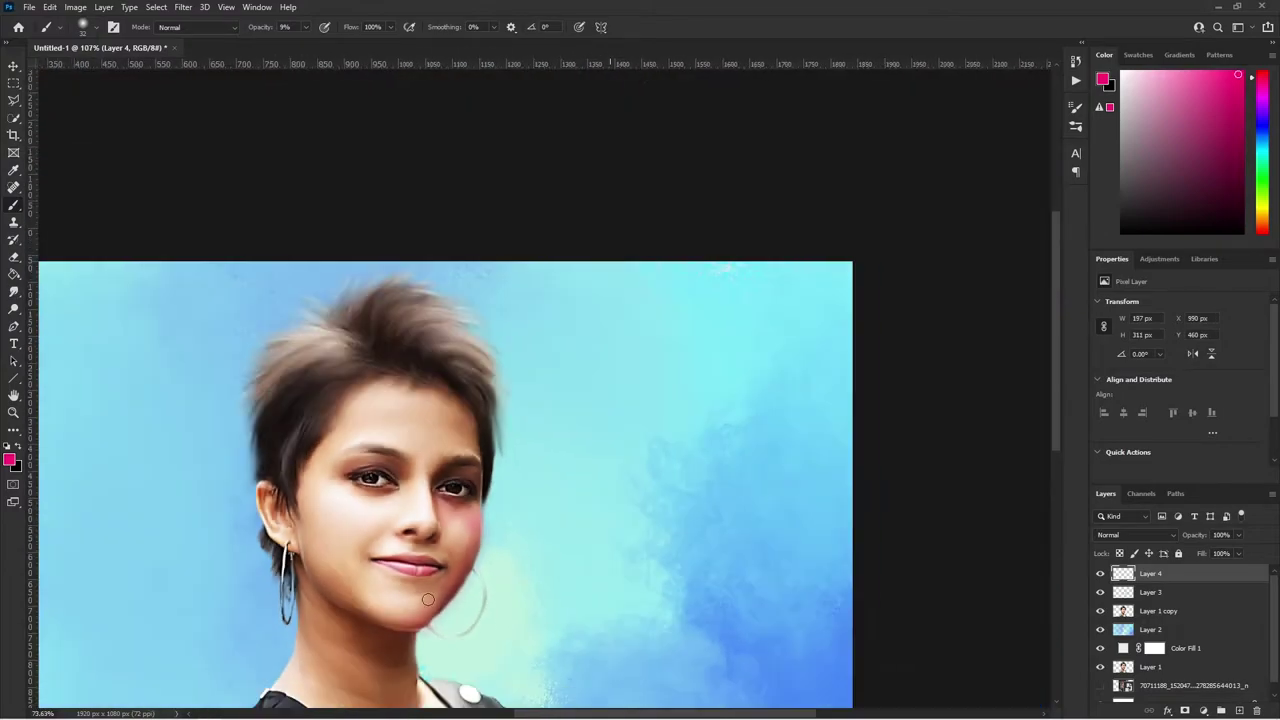
pyautogui.moveTo(307, 48); pyautogui.dragTo(302, 48)
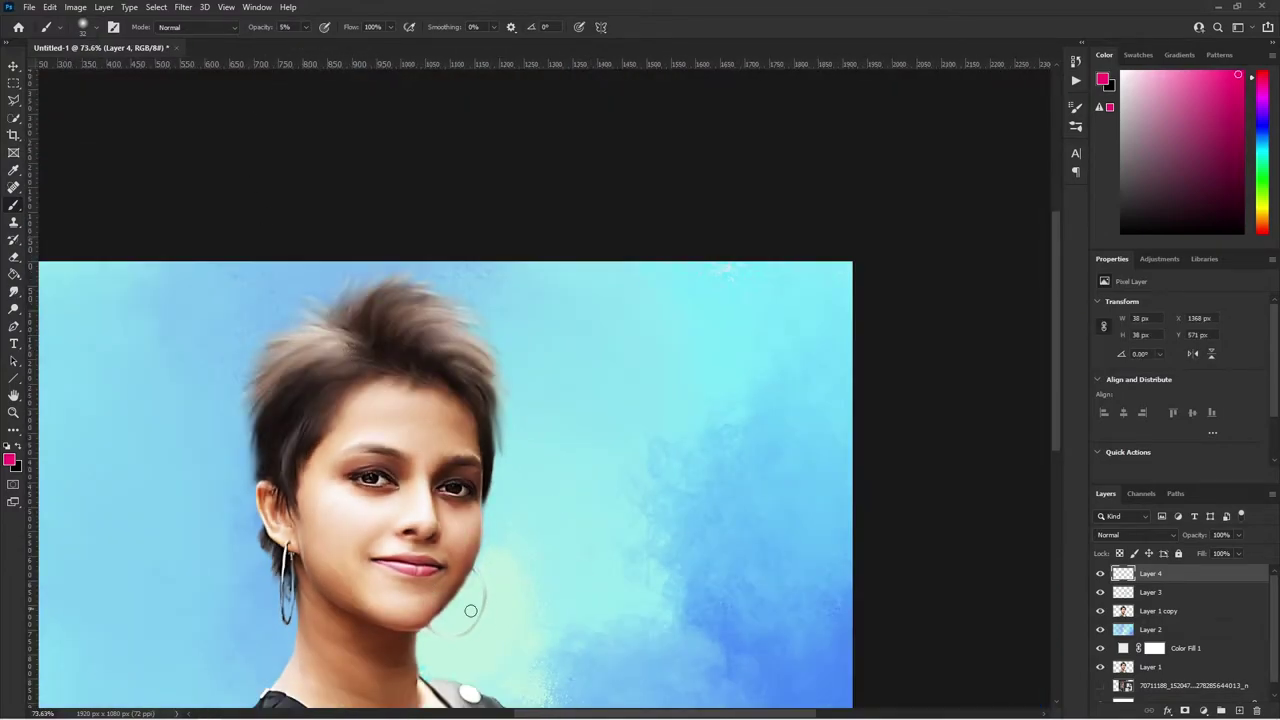
pyautogui.scroll(3, 509, 447)
pyautogui.scroll(3, 509, 447)
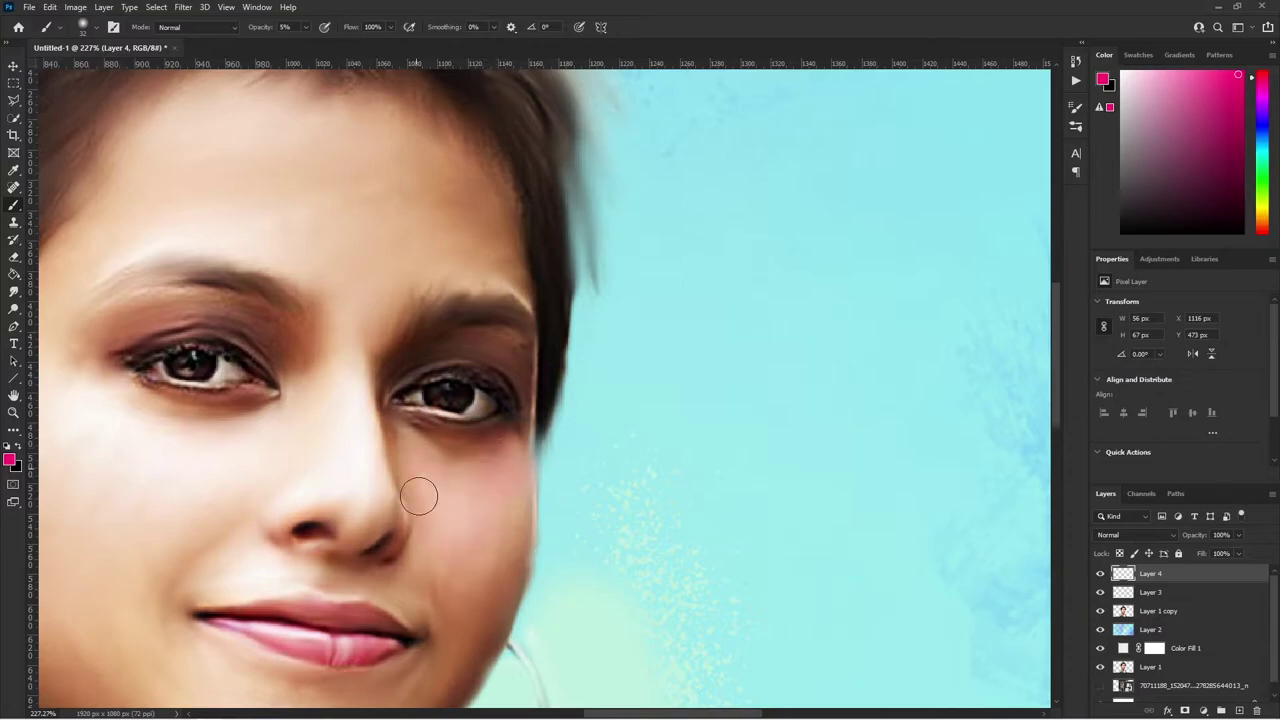
pyautogui.scroll(-1, 498, 653)
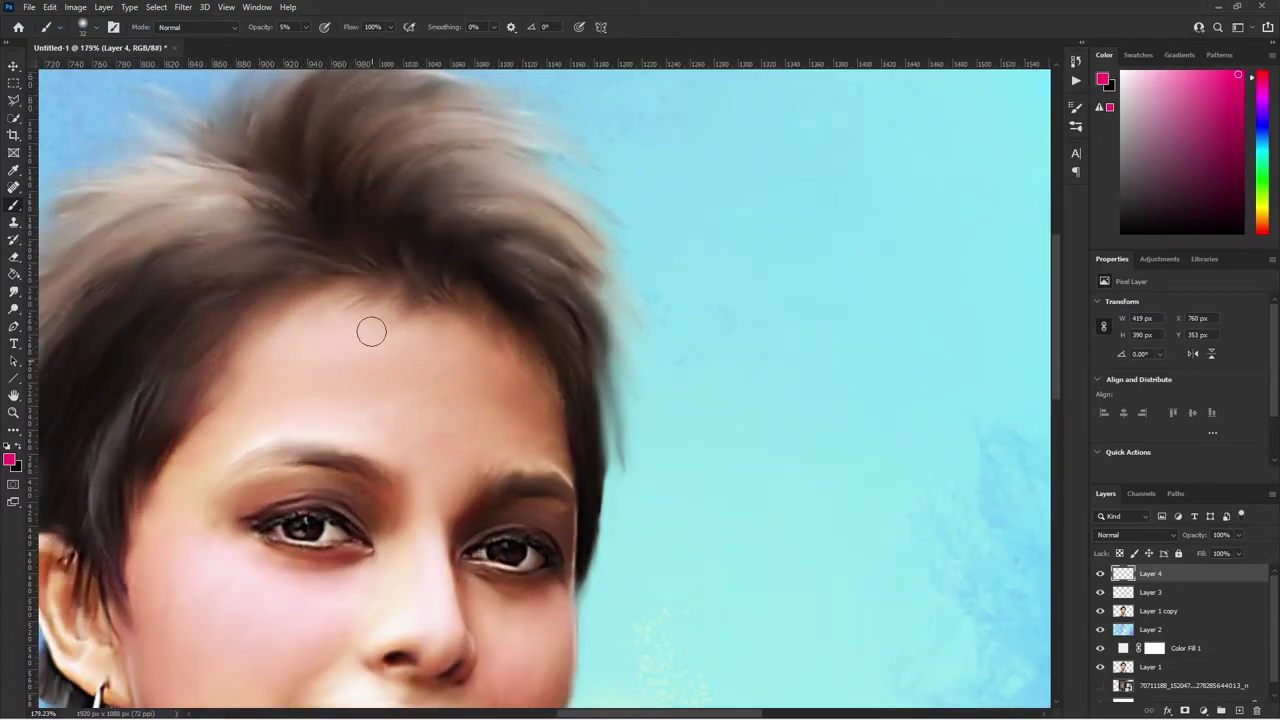
pyautogui.scroll(-5, 371, 331)
pyautogui.scroll(2, 434, 503)
pyautogui.scroll(2, 314, 514)
pyautogui.scroll(2, 265, 528)
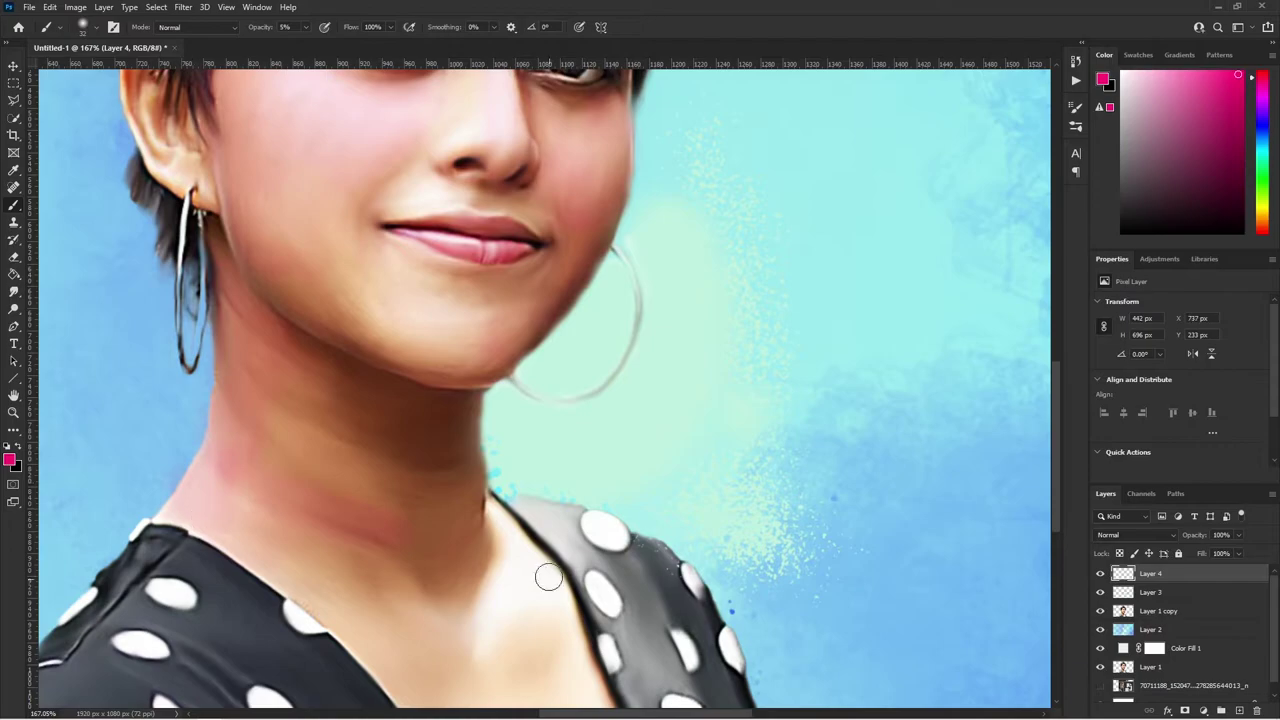
pyautogui.scroll(-2, 441, 594)
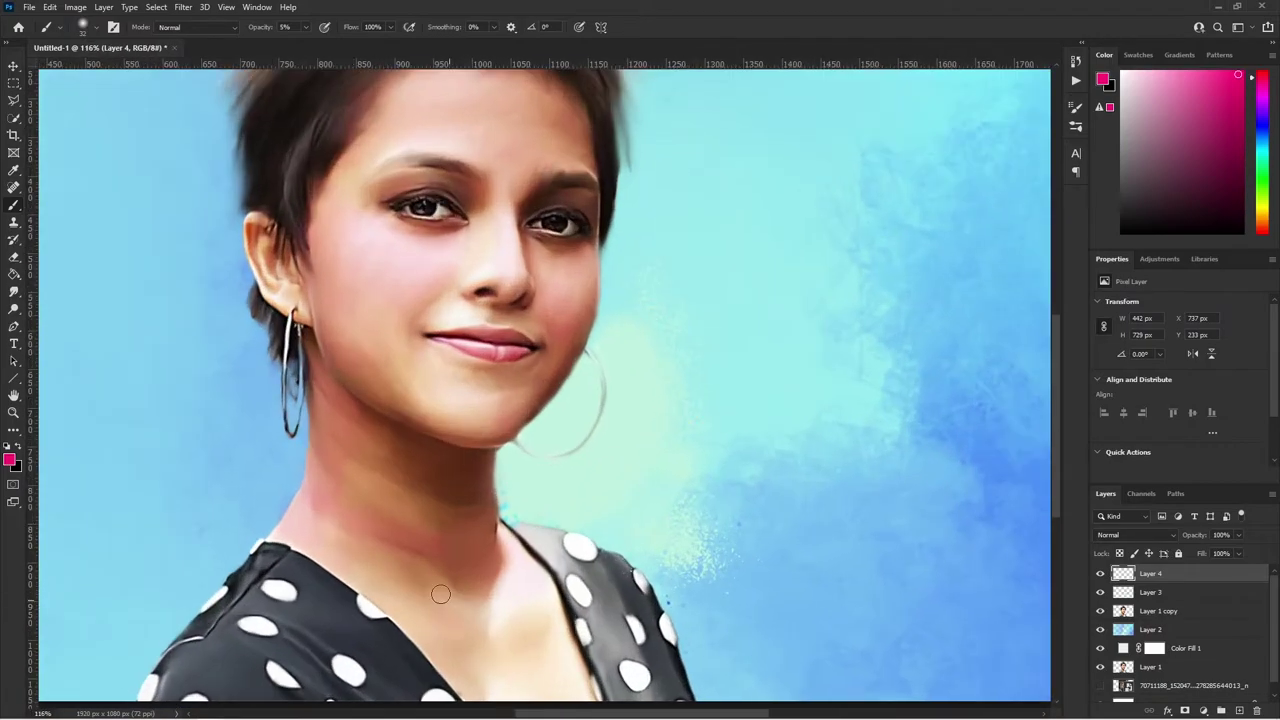
pyautogui.scroll(-3, 388, 473)
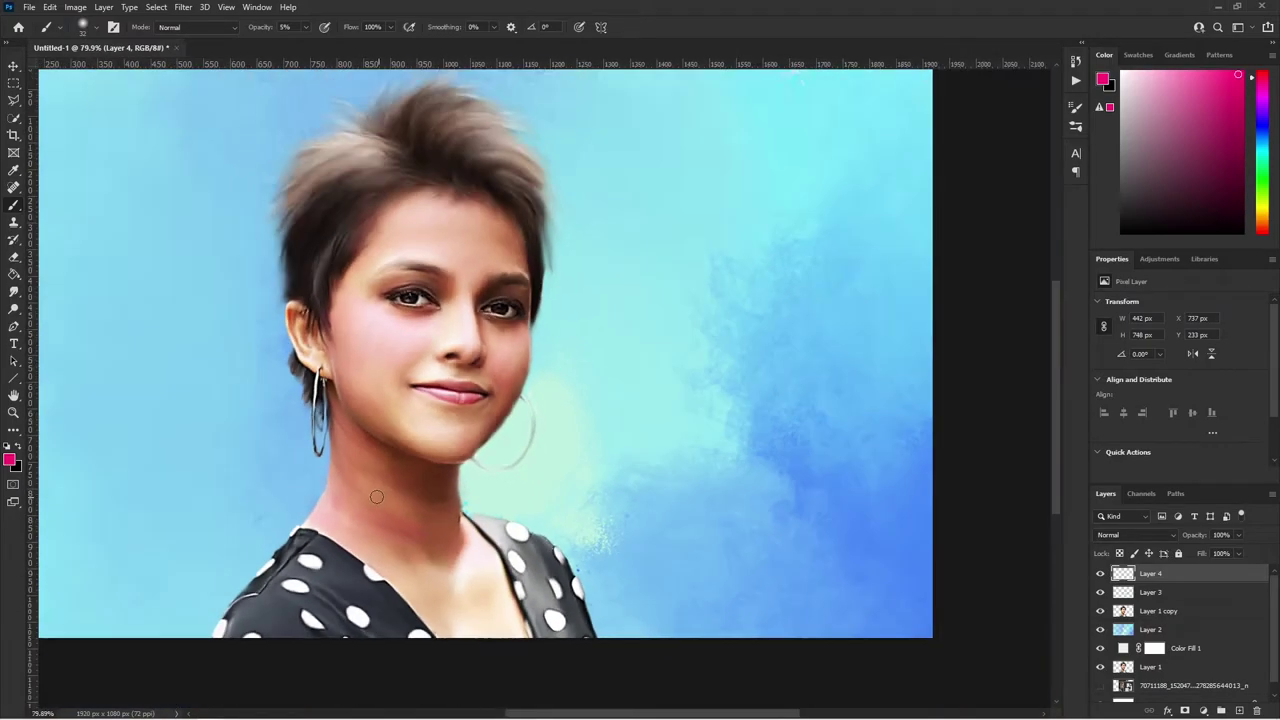
pyautogui.scroll(-2, 400, 470)
pyautogui.scroll(6, 458, 465)
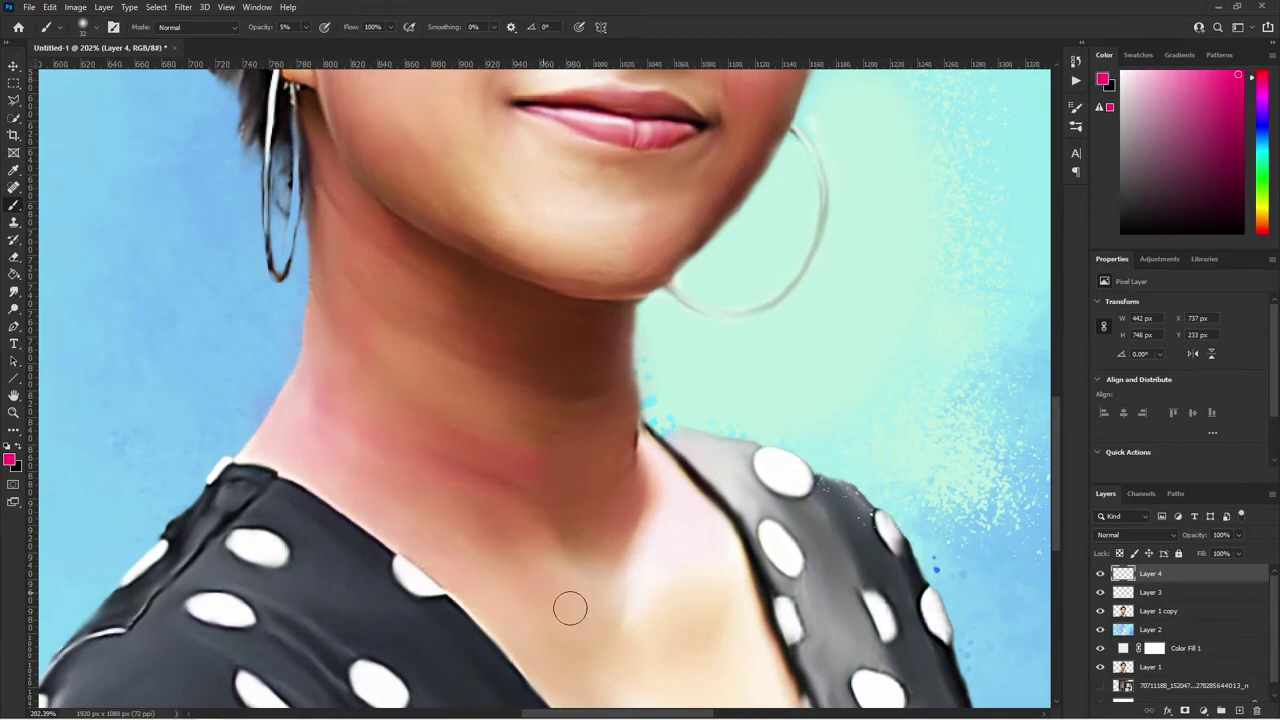
pyautogui.scroll(-1, 400, 428)
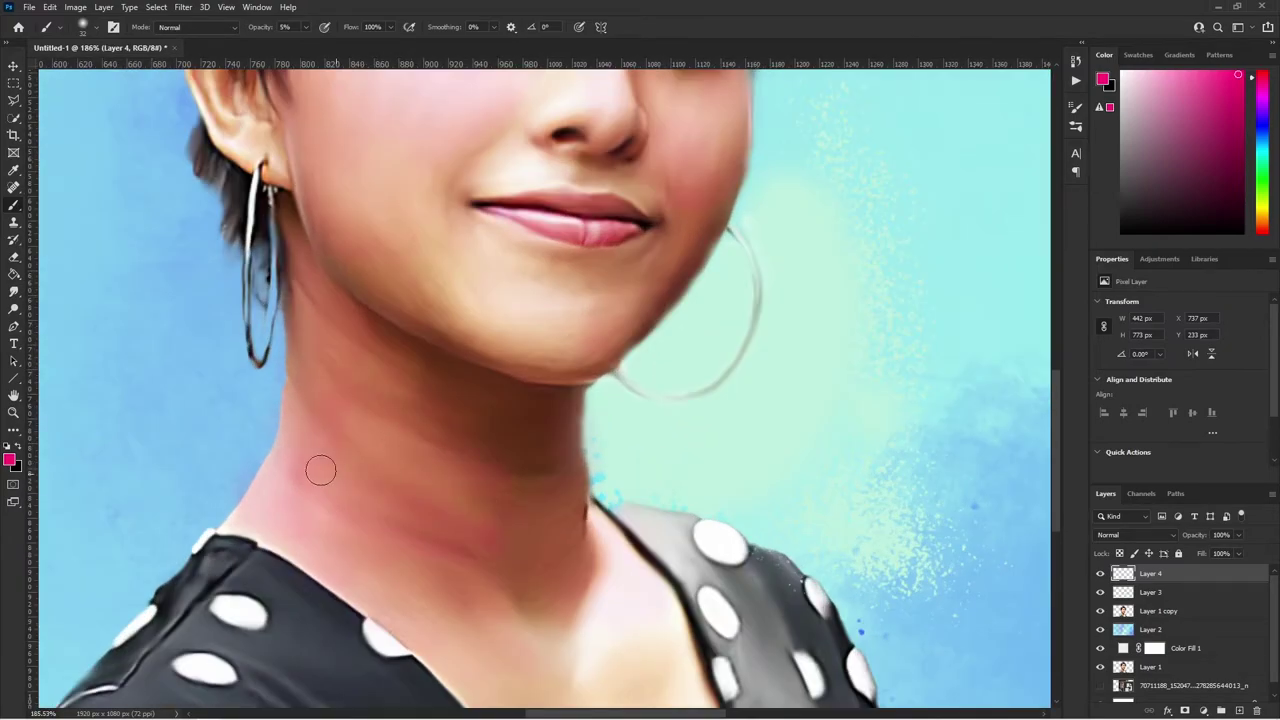
pyautogui.scroll(-5, 946, 543)
pyautogui.scroll(3, 626, 431)
# - Add a new empty layer and pick a slightly different pink as the painting colour
pyautogui.hotkey('ctrl', 'shift', 'alt', 'n')
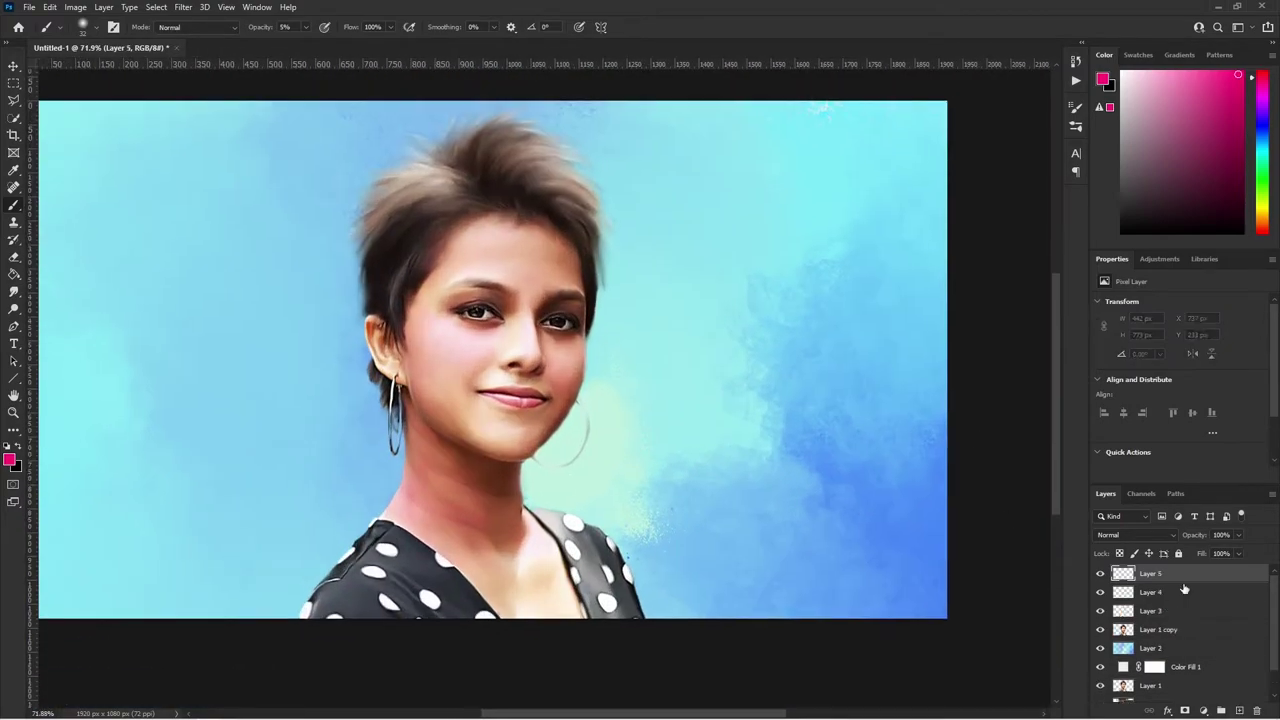
pyautogui.click(10, 459)
pyautogui.click(990, 175)
pyautogui.click(1174, 157)
pyautogui.scroll(5, 539, 404)
# - Make the brush smaller for painting the lips
pyautogui.click(88, 27)
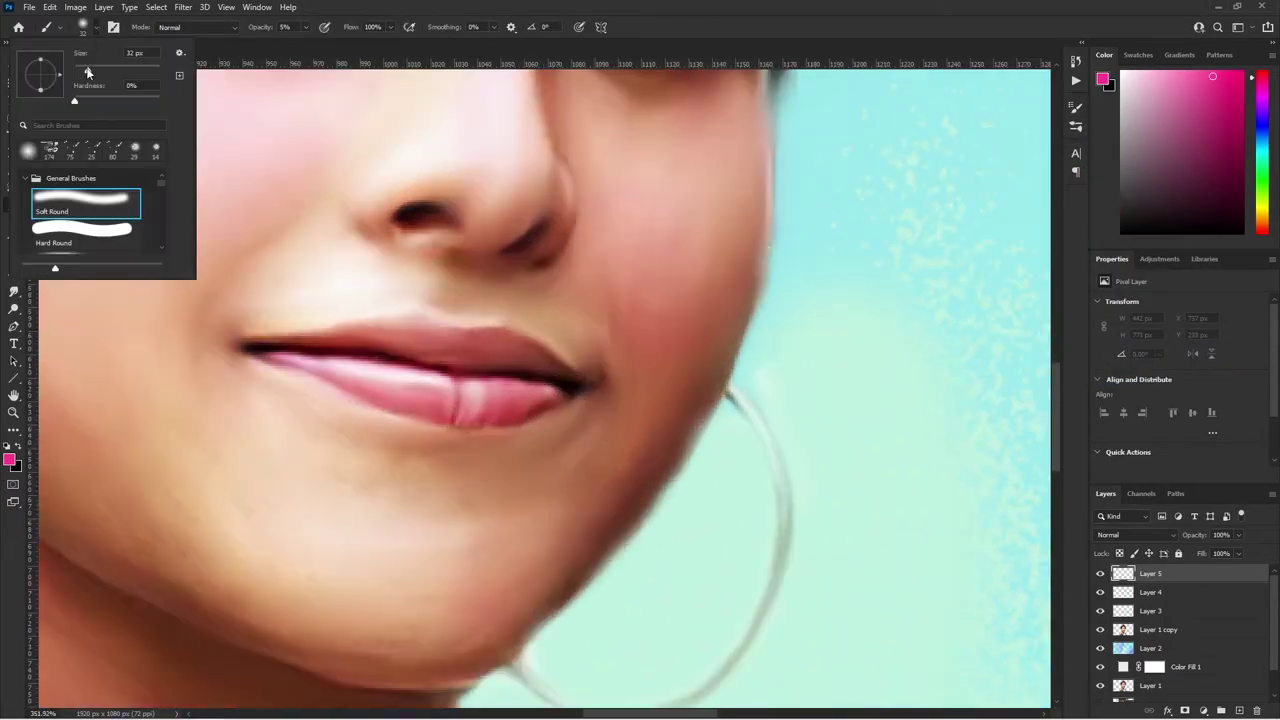
pyautogui.moveTo(88, 72); pyautogui.dragTo(78, 70)
pyautogui.press('Return')
pyautogui.scroll(2, 416, 404)
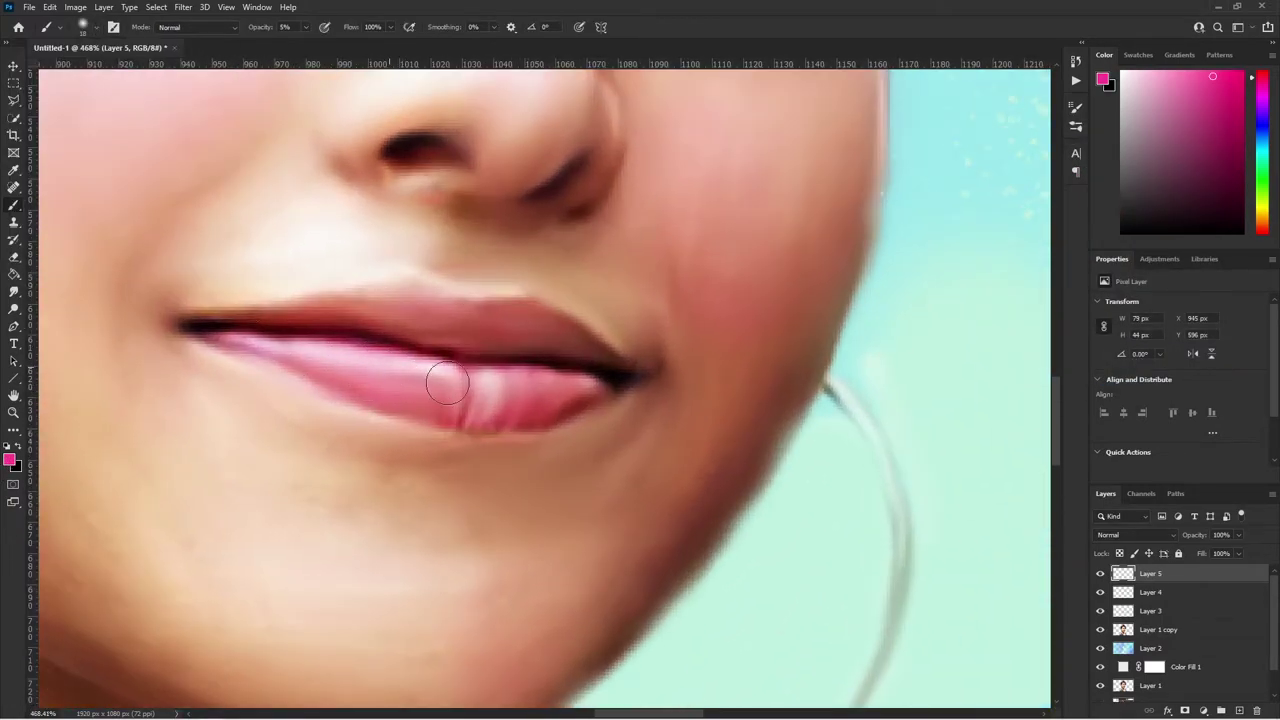
pyautogui.scroll(-6, 558, 410)
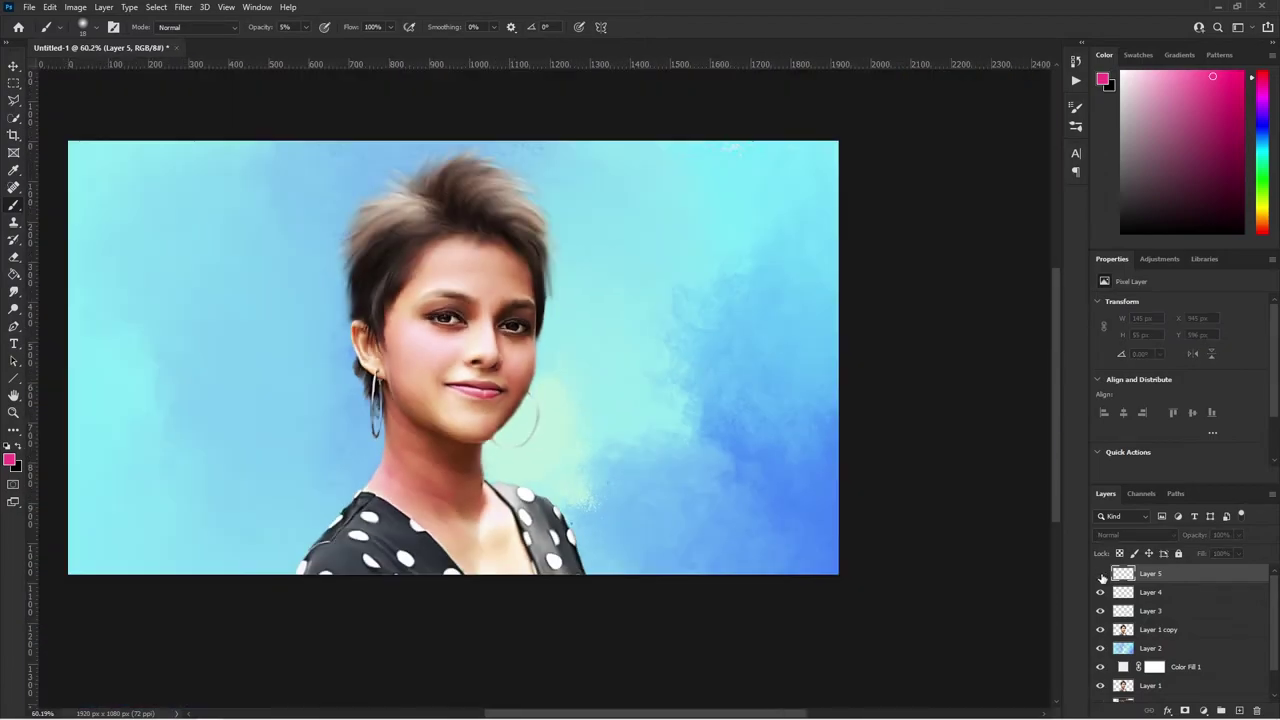
pyautogui.scroll(6, 433, 472)
pyautogui.scroll(1, 433, 472)
pyautogui.scroll(-3, 523, 449)
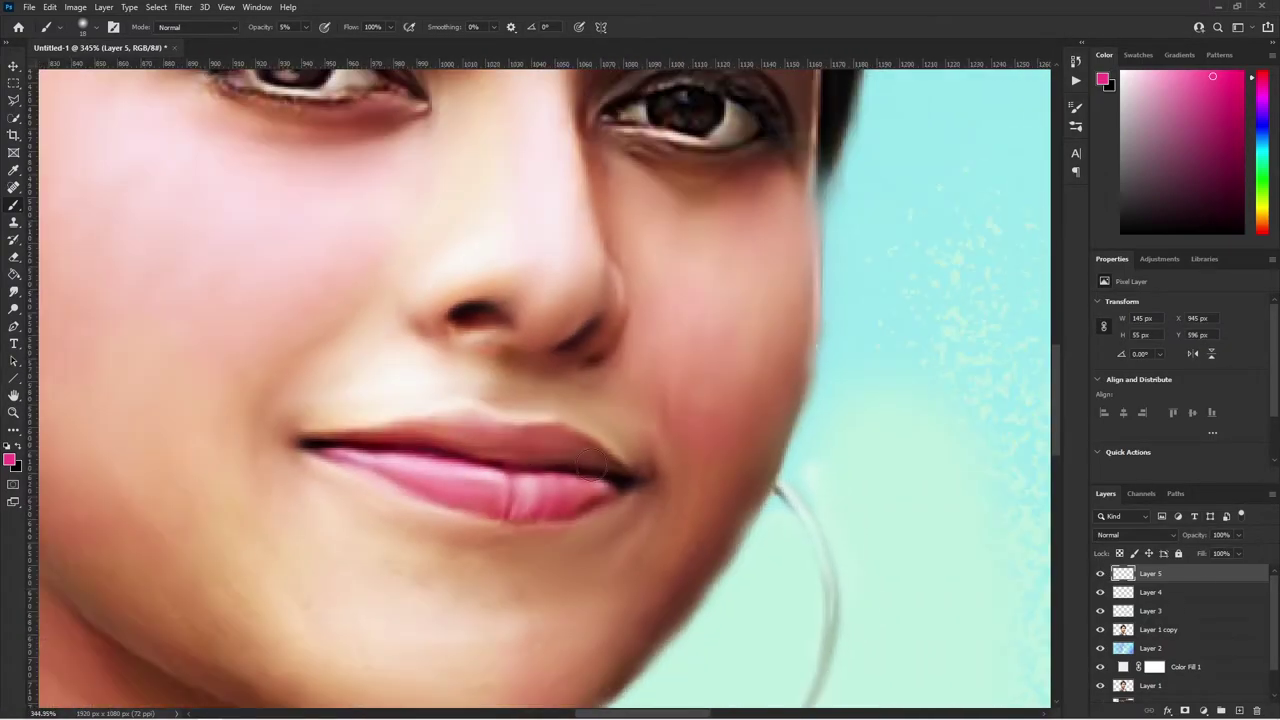
# - Switch the painting colour to a redder pink for the lips
pyautogui.click(10, 459)
pyautogui.click(1031, 169)
pyautogui.click(1178, 157)
pyautogui.scroll(1, 539, 461)
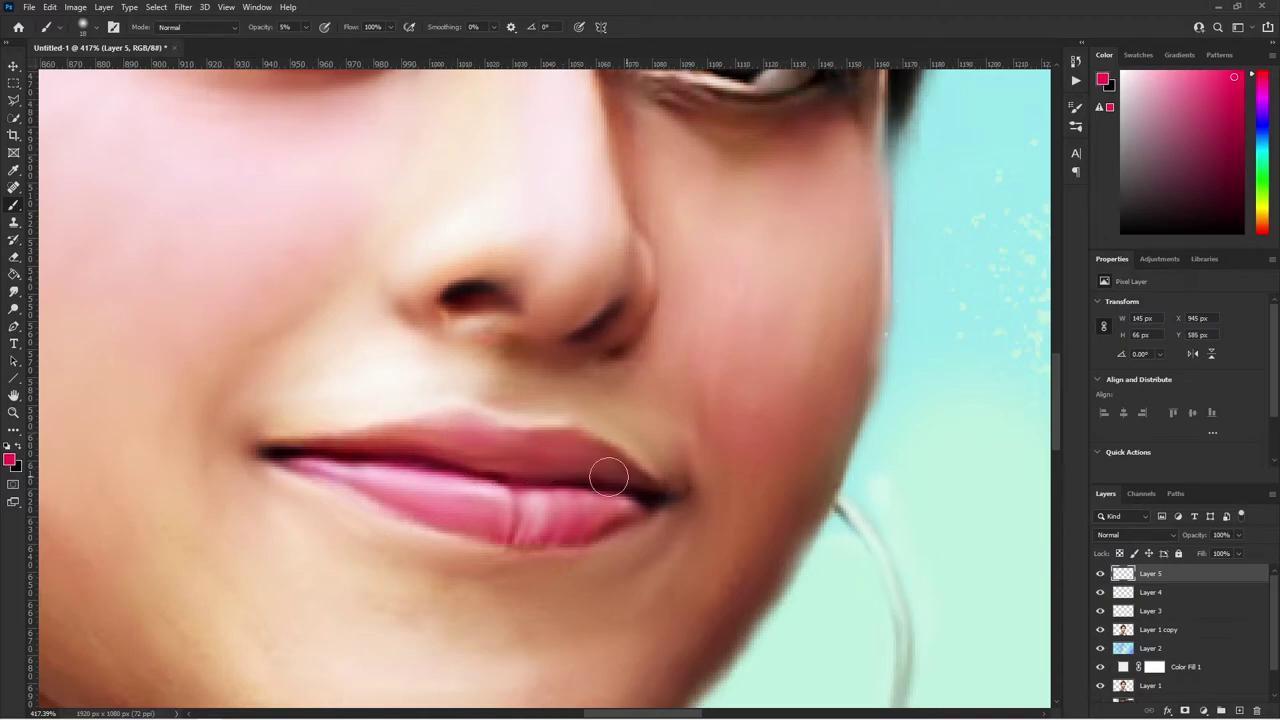
pyautogui.scroll(-8, 389, 449)
pyautogui.scroll(3, 389, 449)
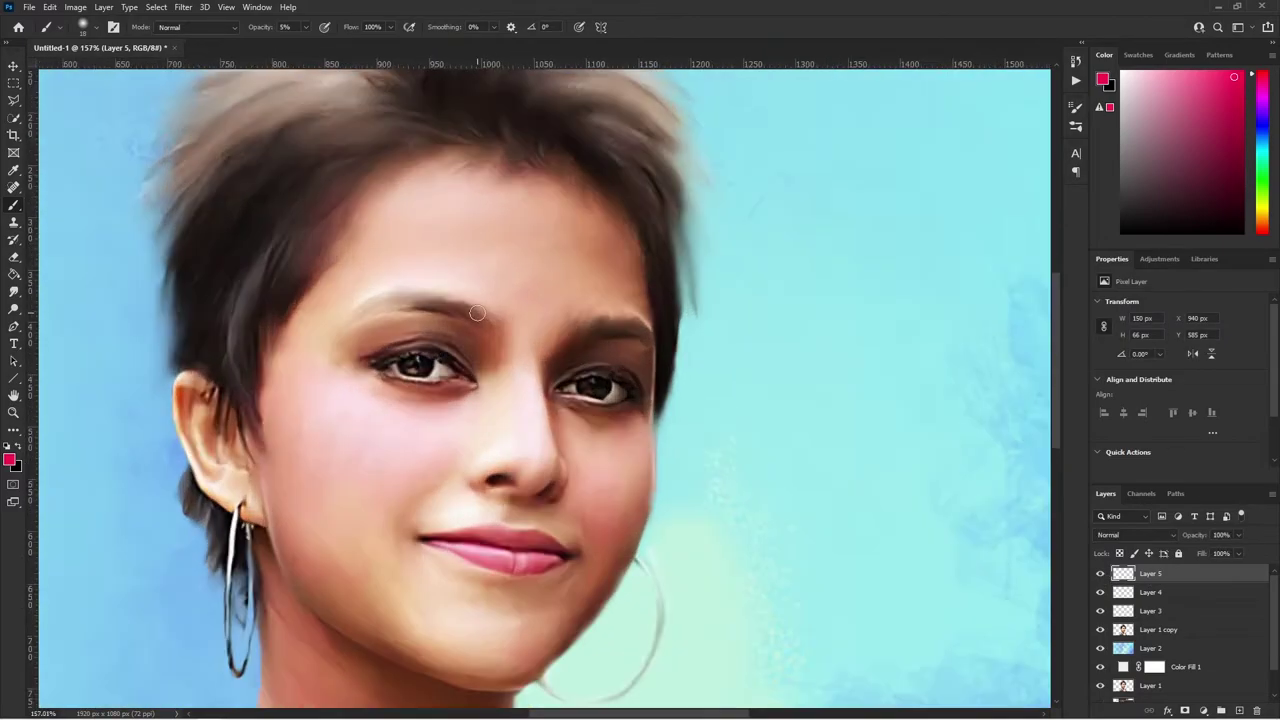
pyautogui.scroll(-3, 389, 449)
pyautogui.scroll(-2, 460, 400)
pyautogui.scroll(2, 460, 400)
# - Add a new layer and set magenta as the foreground colour with the Brush tool active
pyautogui.hotkey('ctrl', 'shift', 'alt', 'n')
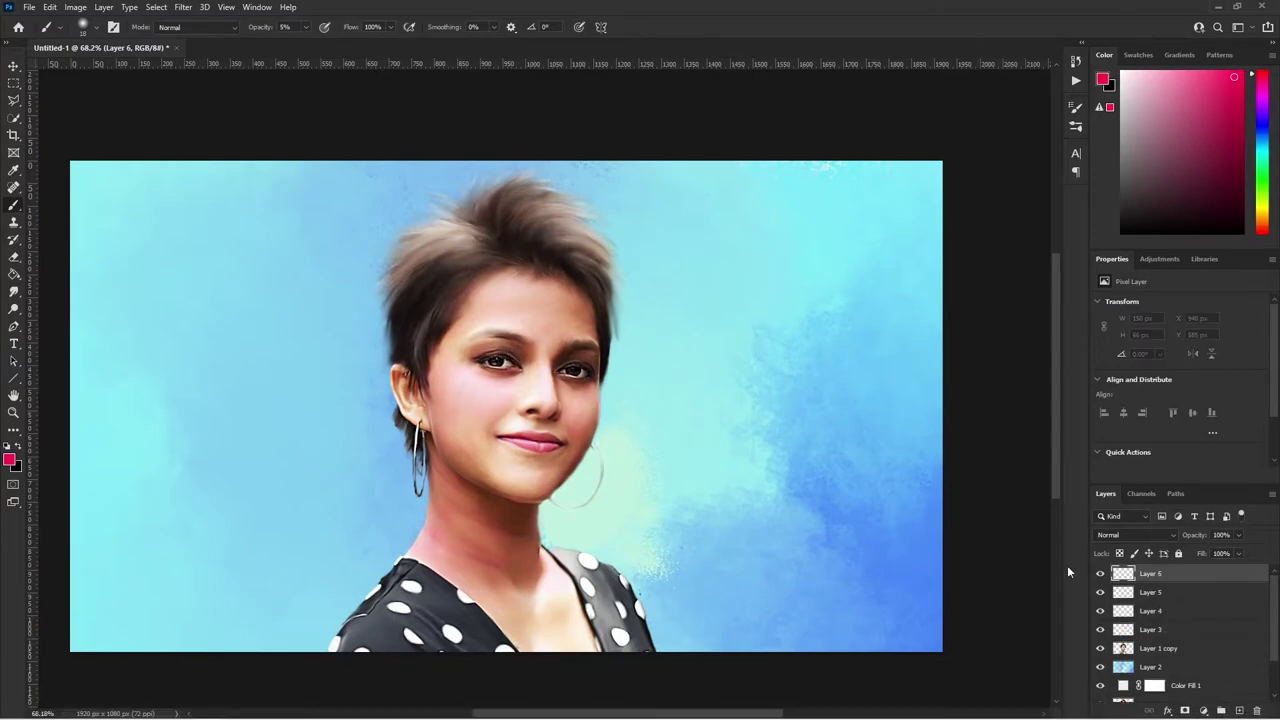
pyautogui.click(11, 461)
pyautogui.click(1058, 189)
pyautogui.press('Return')
pyautogui.press('b')
pyautogui.scroll(4, 794, 294)
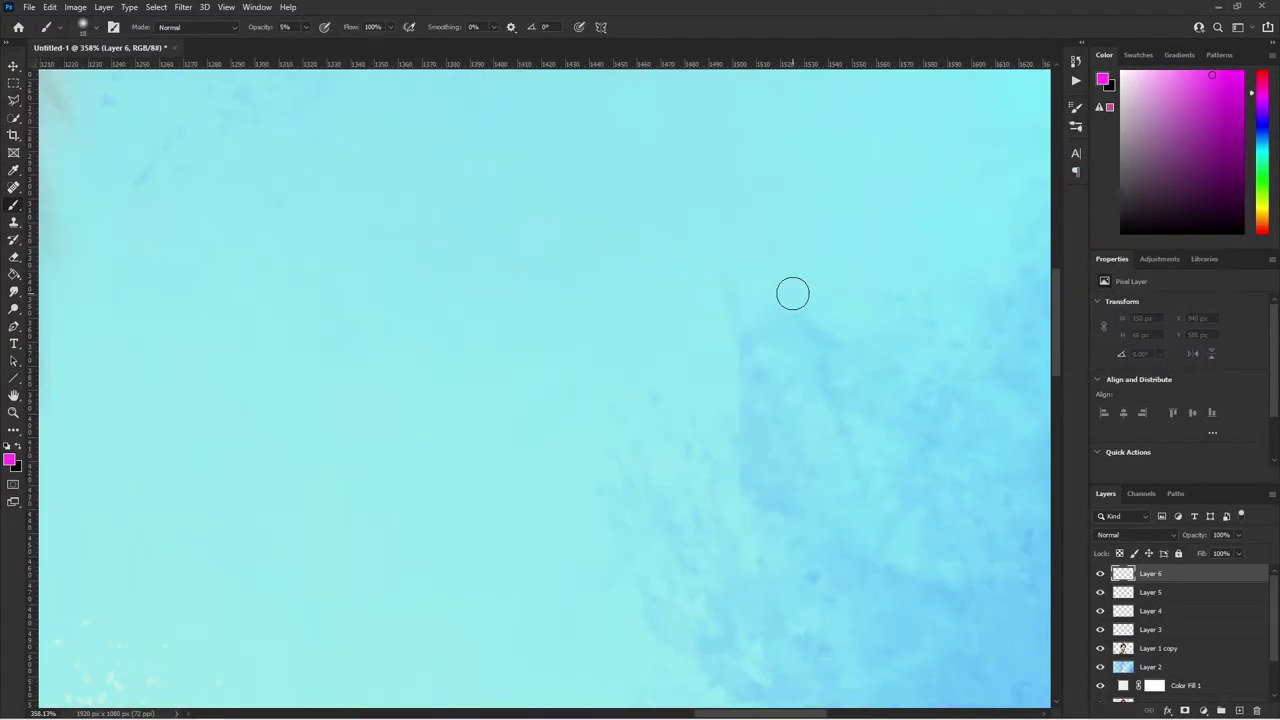
pyautogui.scroll(-2, 413, 483)
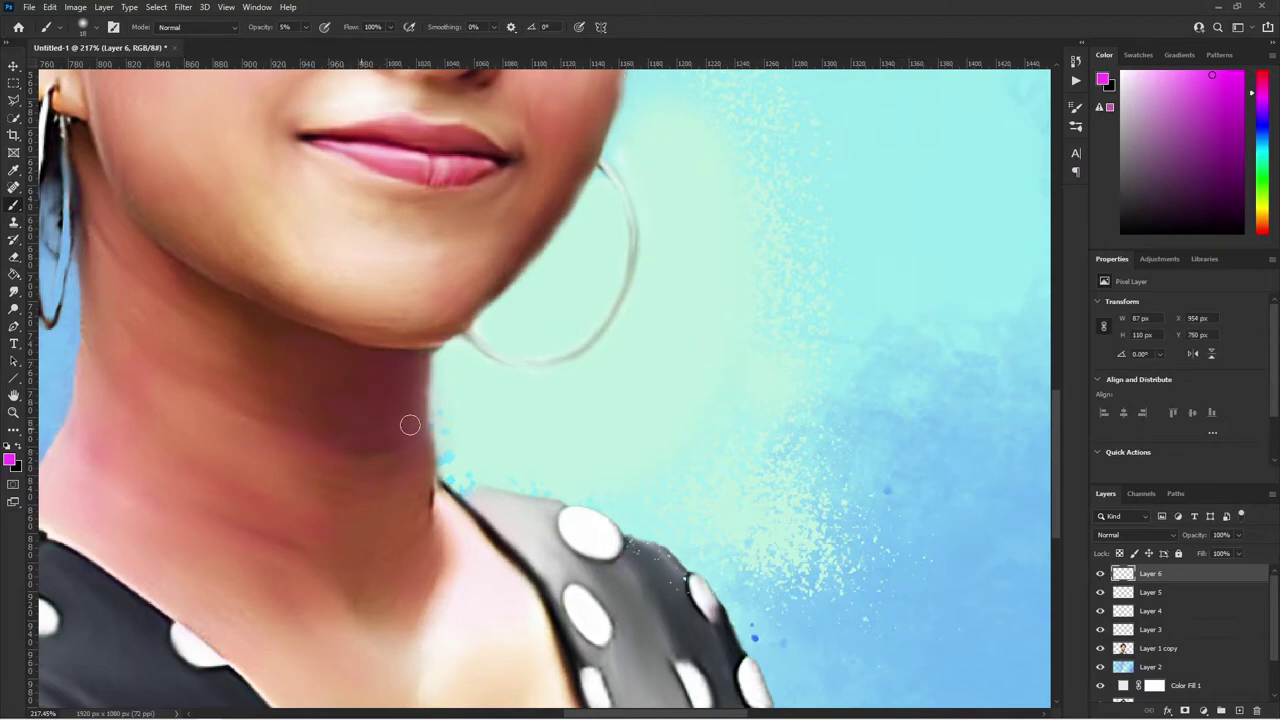
# - Brush a faint 5% magenta tint over cheeks, face and neck, then add Layer 7
pyautogui.scroll(-4, 322, 549)
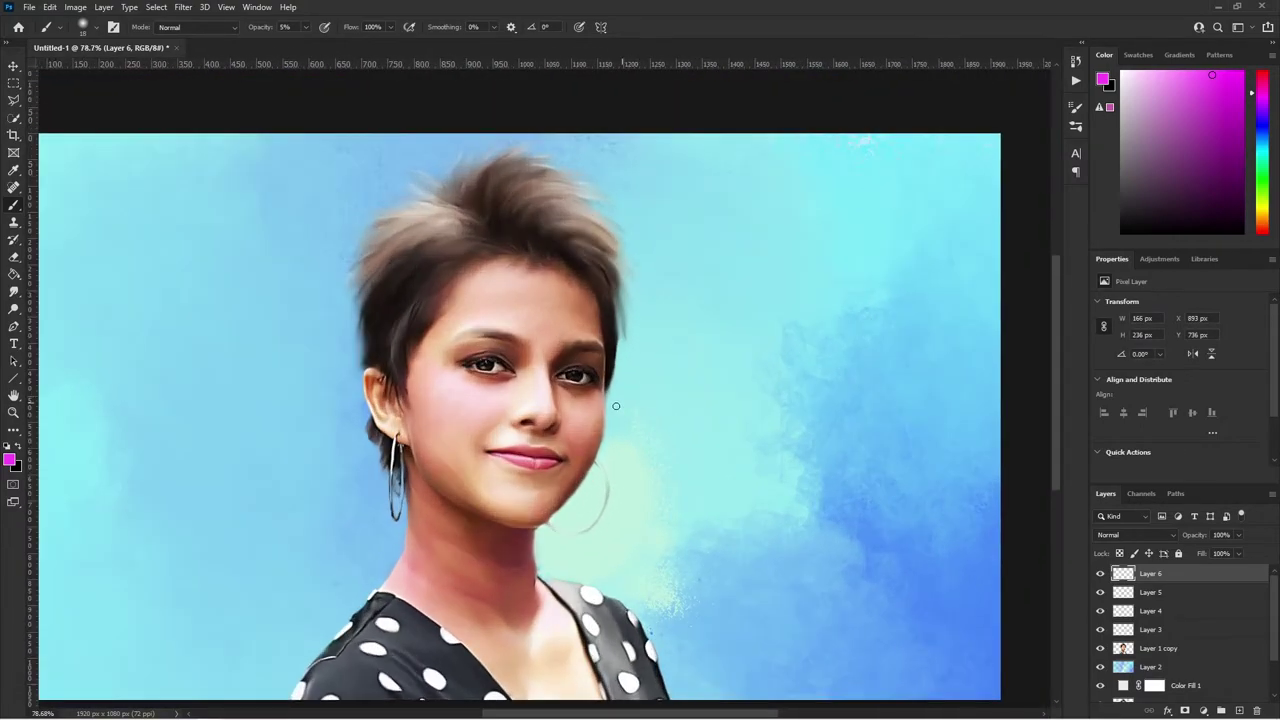
pyautogui.scroll(3, 256, 425)
pyautogui.scroll(-1, 256, 425)
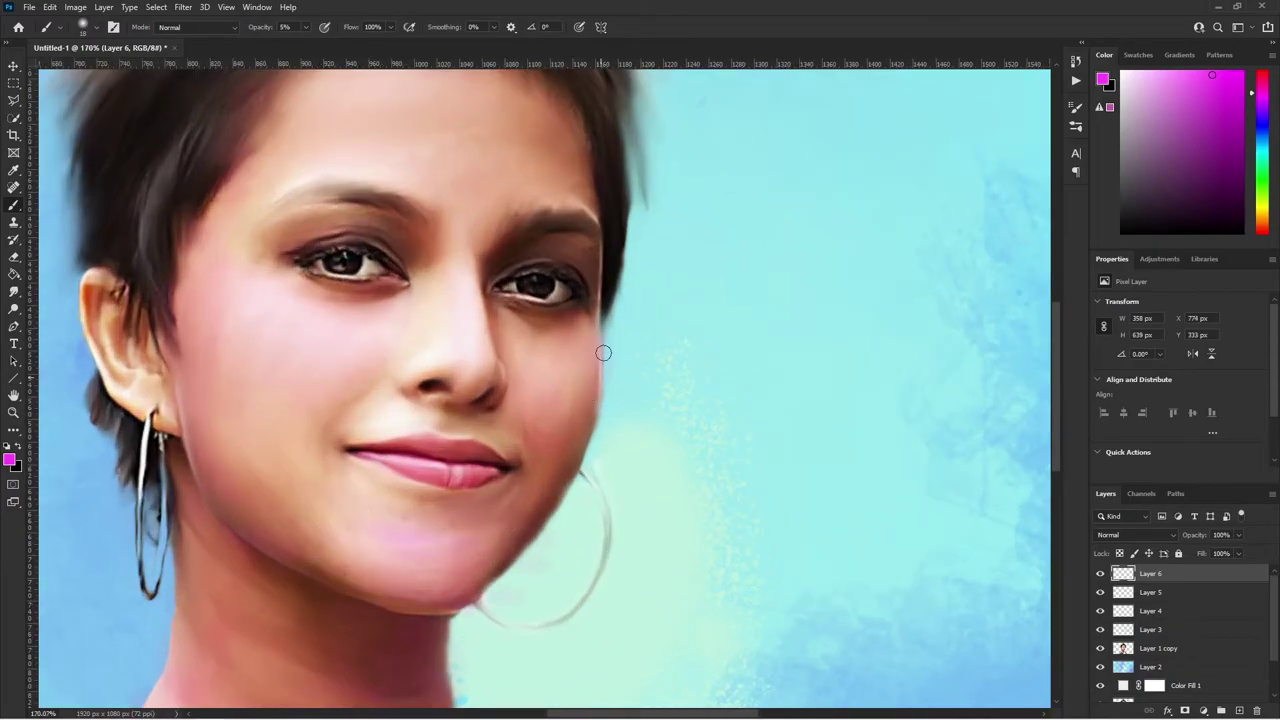
pyautogui.hotkey('ctrl', '0')
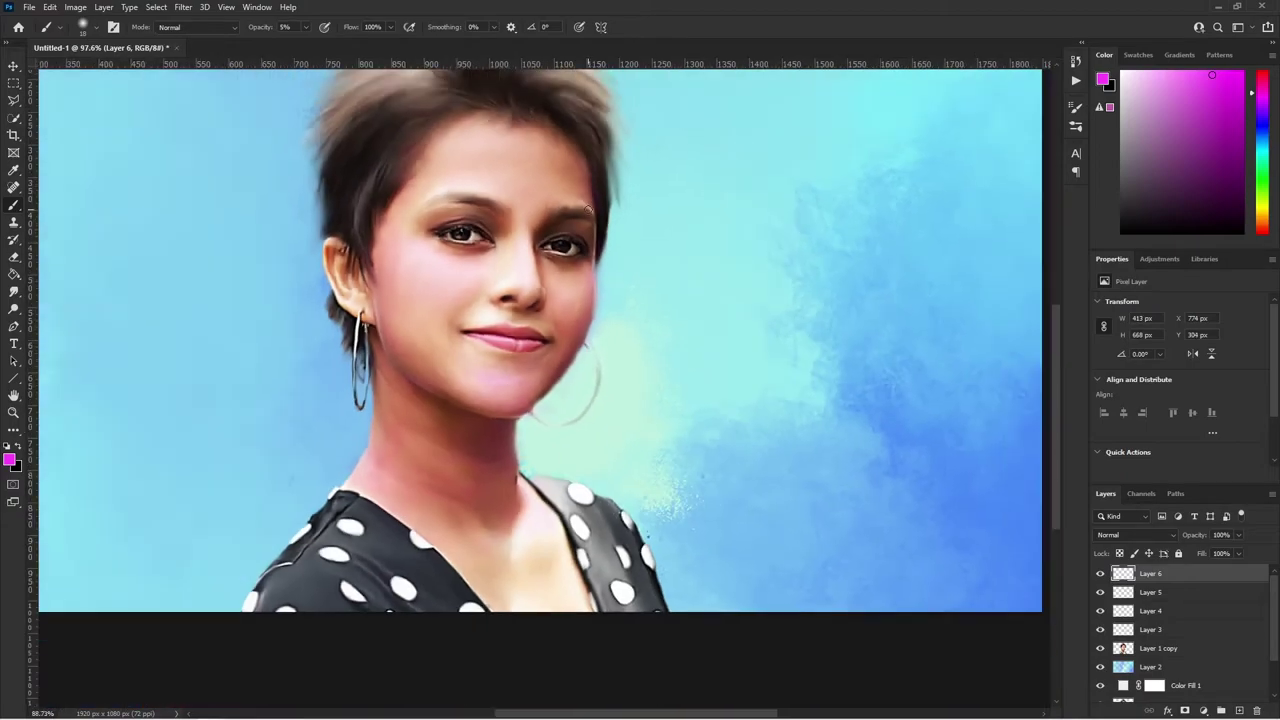
pyautogui.scroll(5, 533, 230)
pyautogui.hotkey('ctrl', '0')
pyautogui.scroll(5, 436, 415)
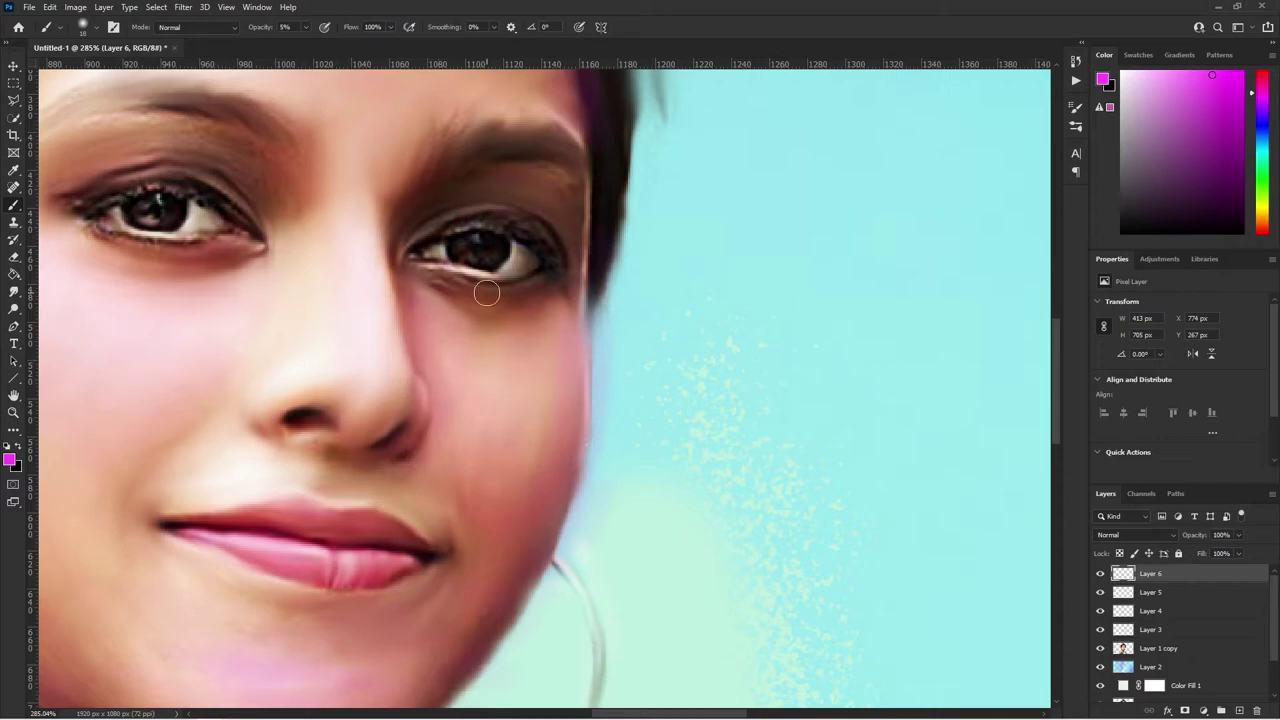
pyautogui.scroll(-5, 455, 368)
pyautogui.scroll(-5, 694, 434)
pyautogui.scroll(4, 543, 514)
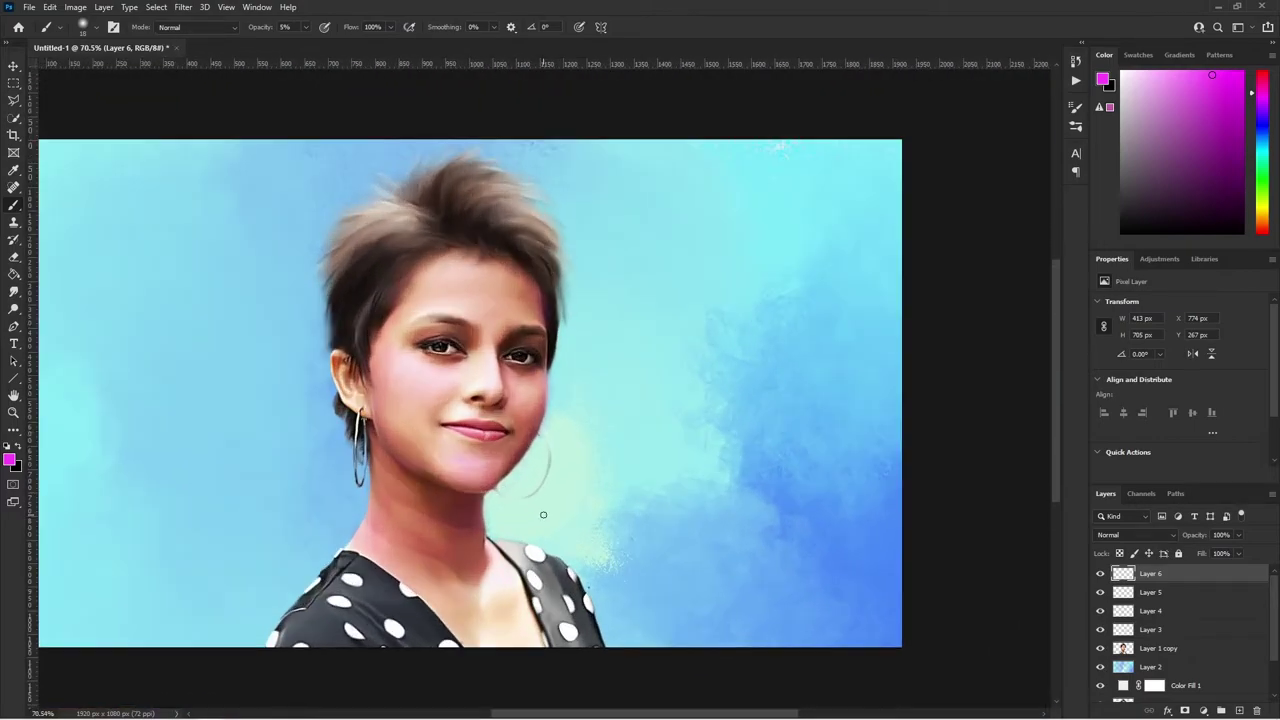
pyautogui.scroll(-1, 432, 346)
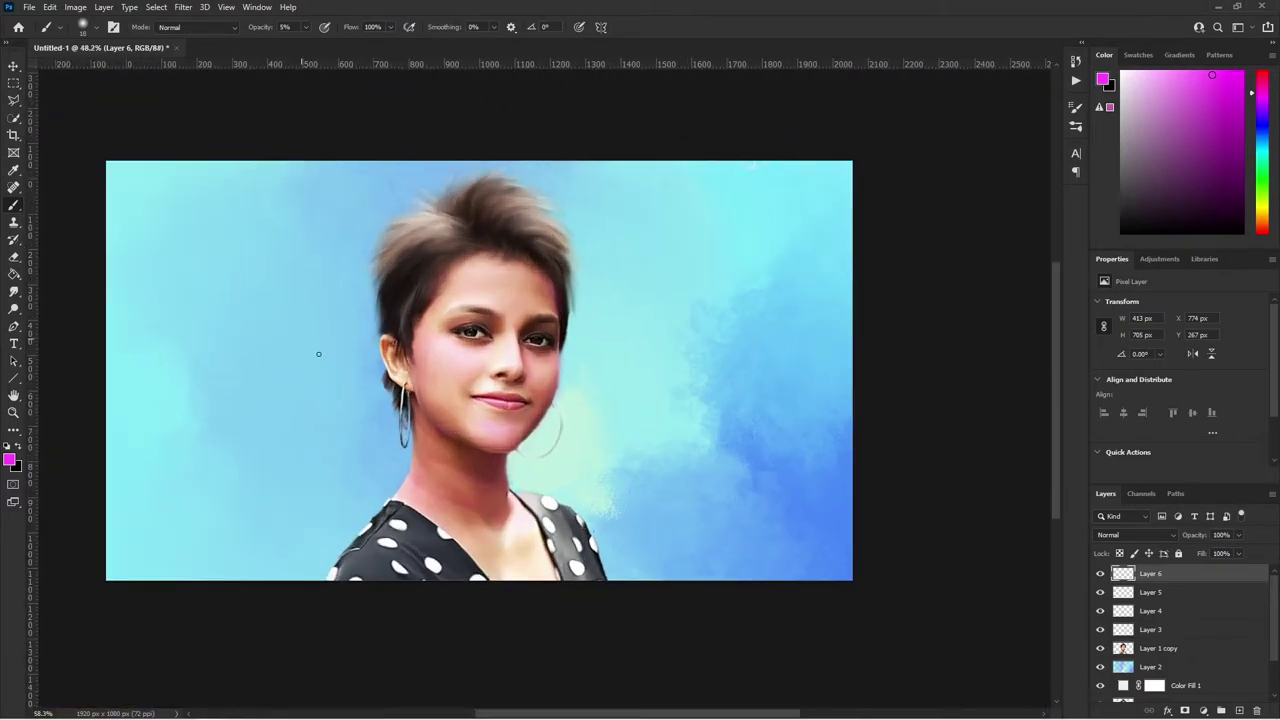
pyautogui.click(1238, 709)
# - Set brush opacity to 66%, then 45%, and adjust the brush size for the eyes
pyautogui.moveTo(312, 48); pyautogui.dragTo(345, 46)
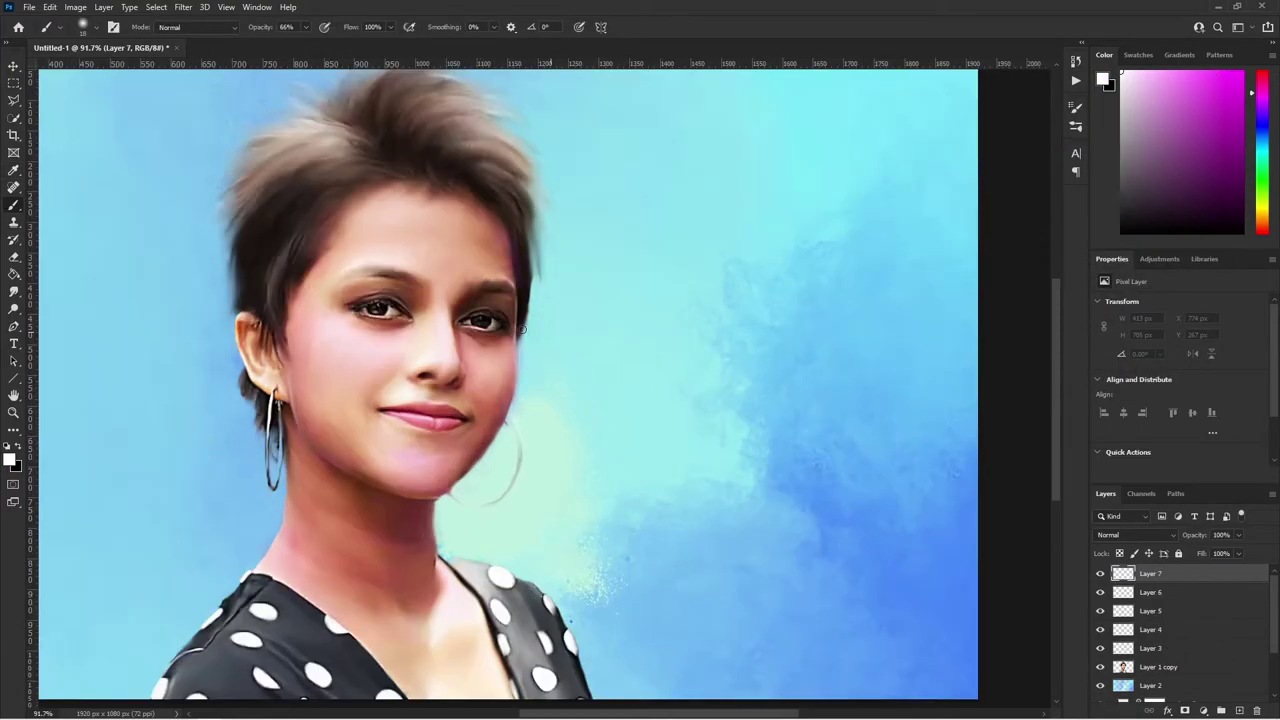
pyautogui.scroll(5, 540, 330)
pyautogui.click(83, 27)
pyautogui.press('Escape')
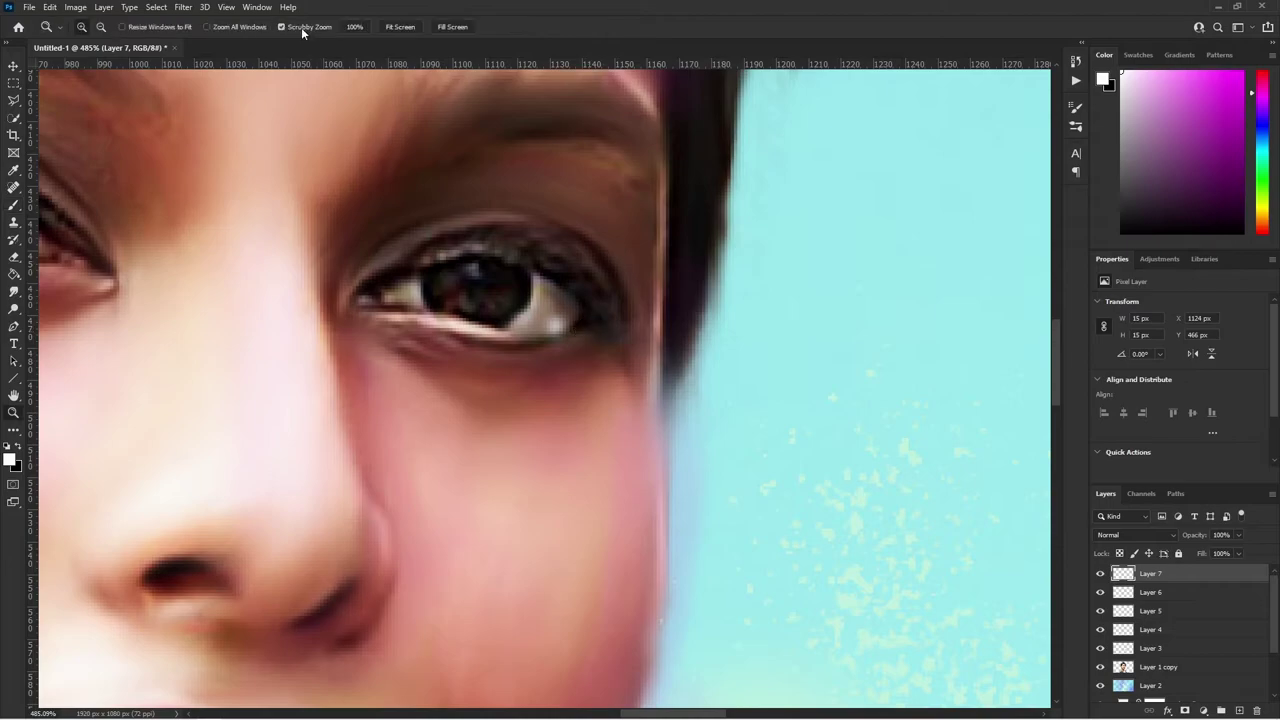
pyautogui.click(83, 27)
pyautogui.press('Escape')
pyautogui.press('4')
pyautogui.press('5')
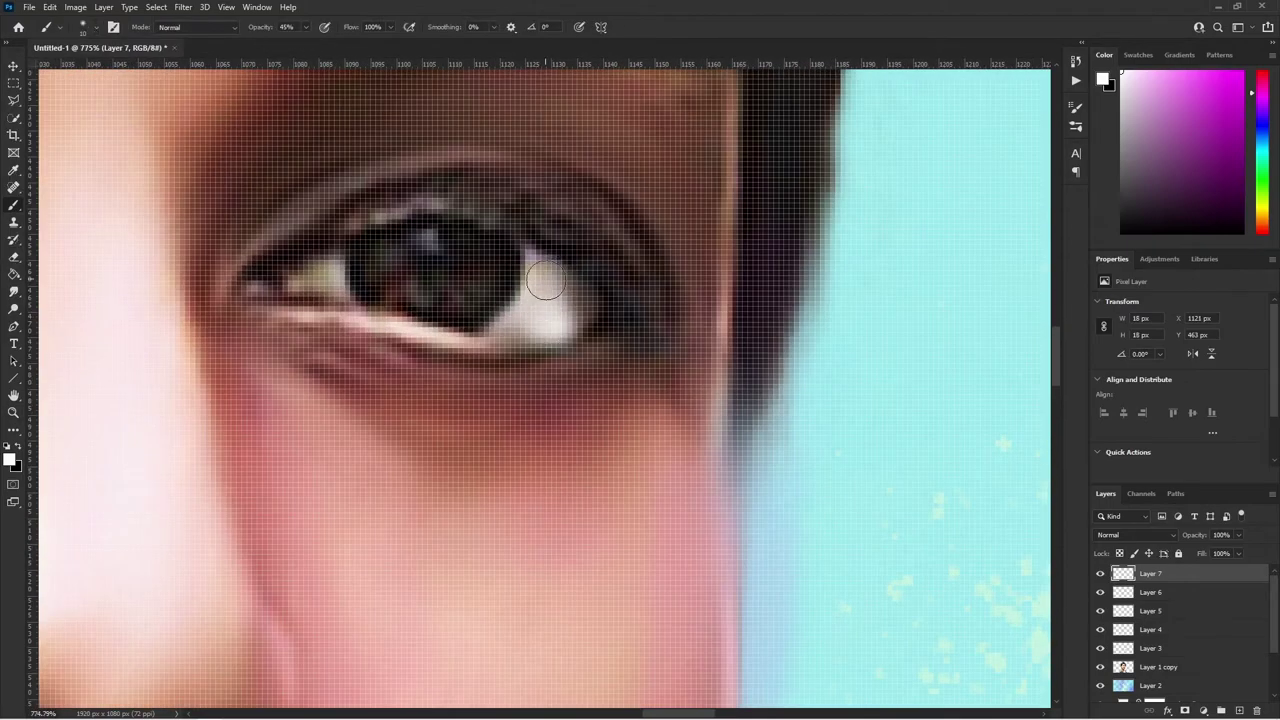
pyautogui.scroll(-5, 563, 320)
pyautogui.scroll(4, 575, 317)
# - Undo a stroke and paint soft white highlights on the eye whites at 17% opacity
pyautogui.hotkey('ctrl', 'z')
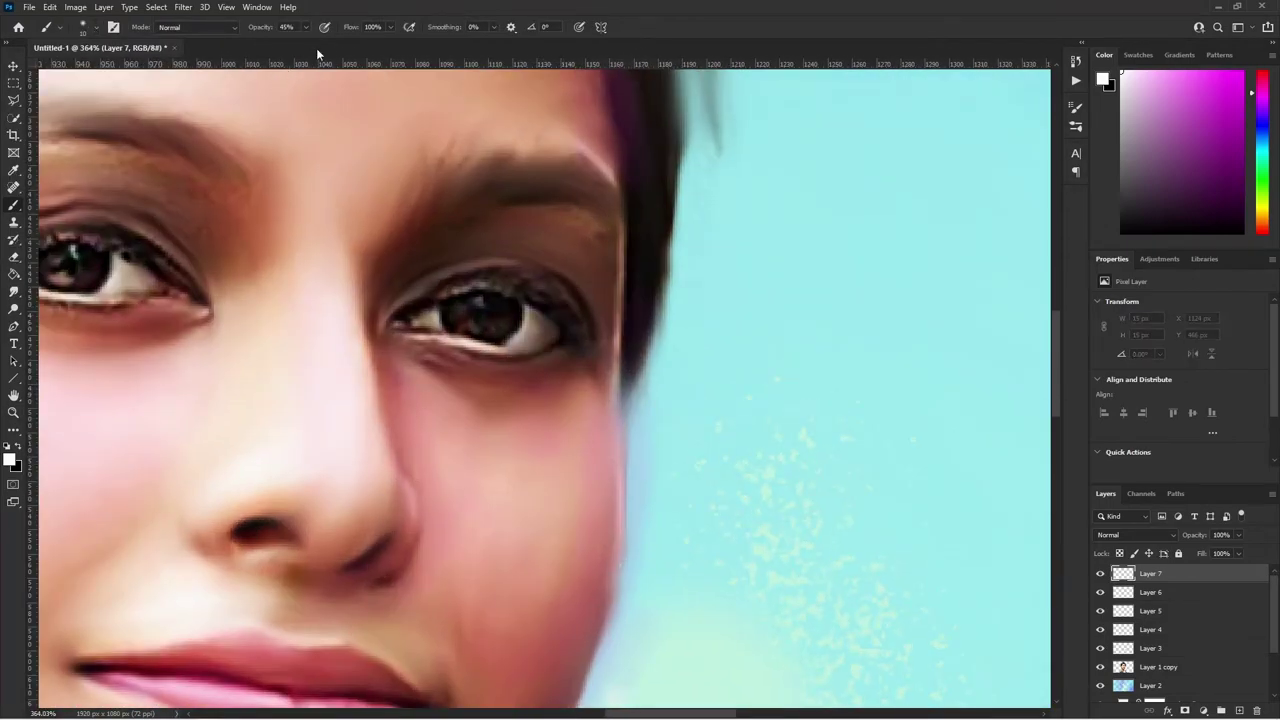
pyautogui.scroll(3, 508, 315)
pyautogui.click(83, 27)
pyautogui.press('Escape')
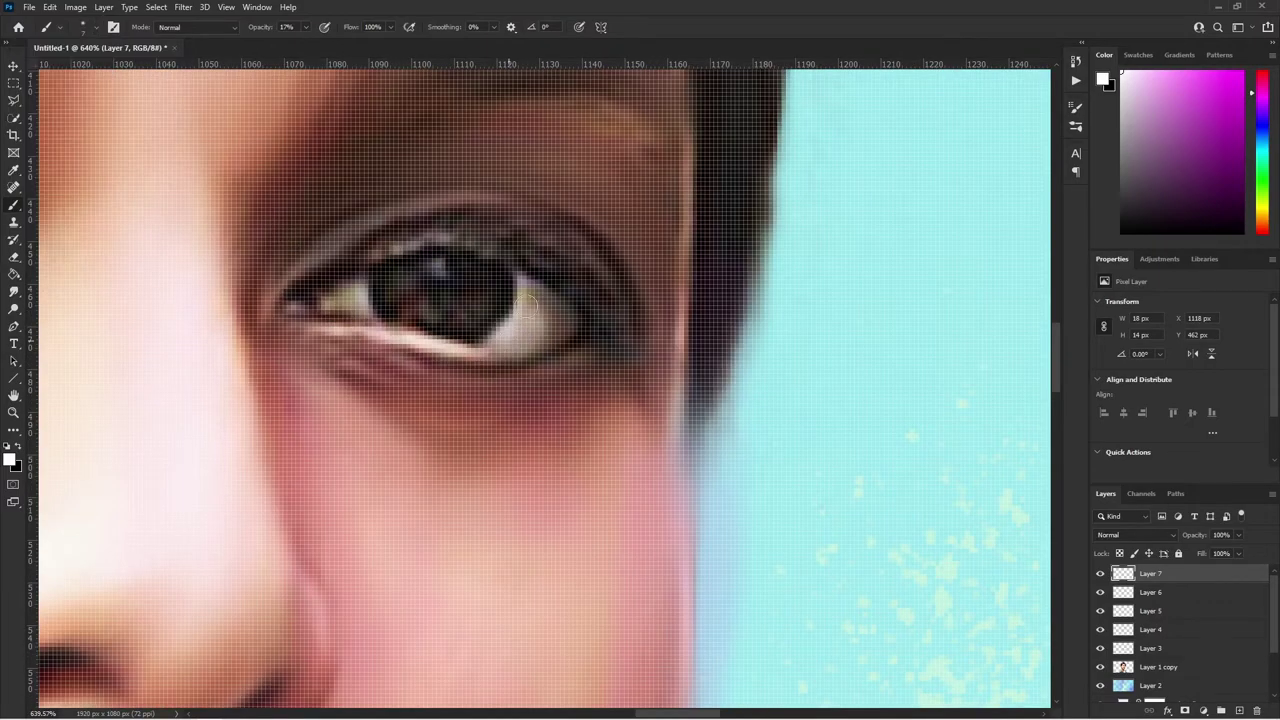
pyautogui.moveTo(528, 330); pyautogui.dragTo(558, 330)
pyautogui.moveTo(482, 345); pyautogui.dragTo(323, 304)
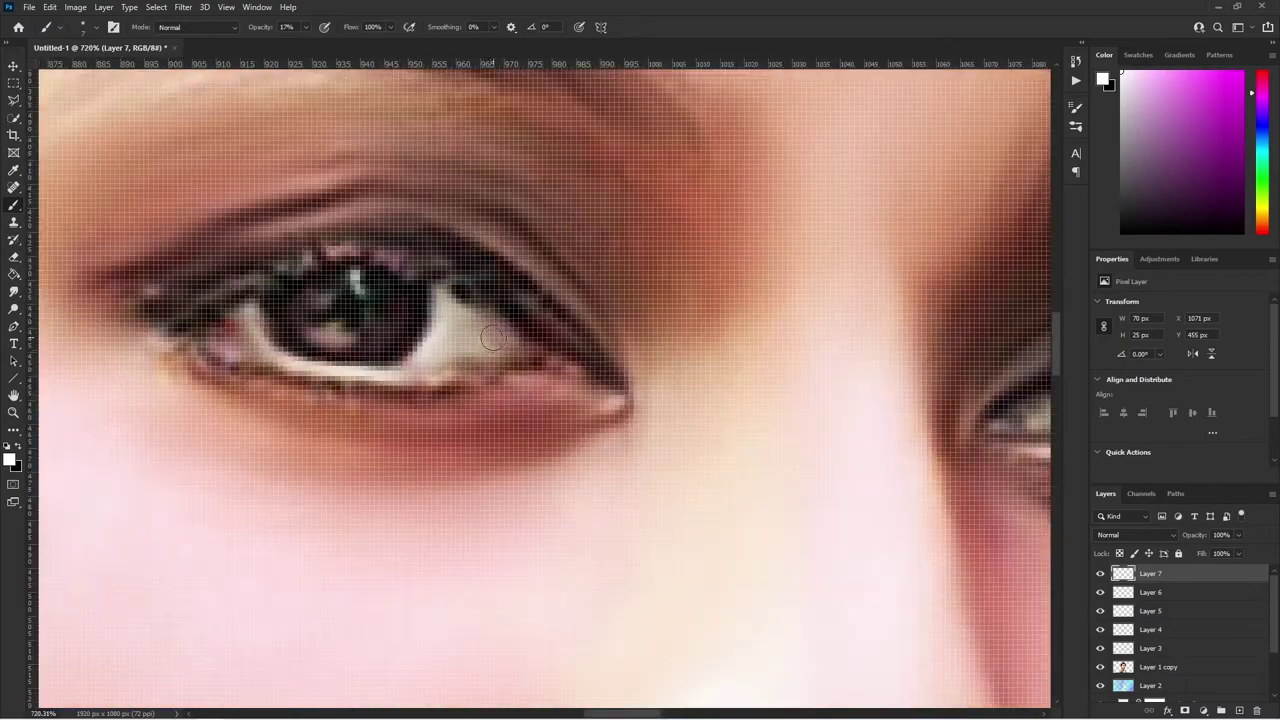
pyautogui.moveTo(450, 311); pyautogui.dragTo(503, 348)
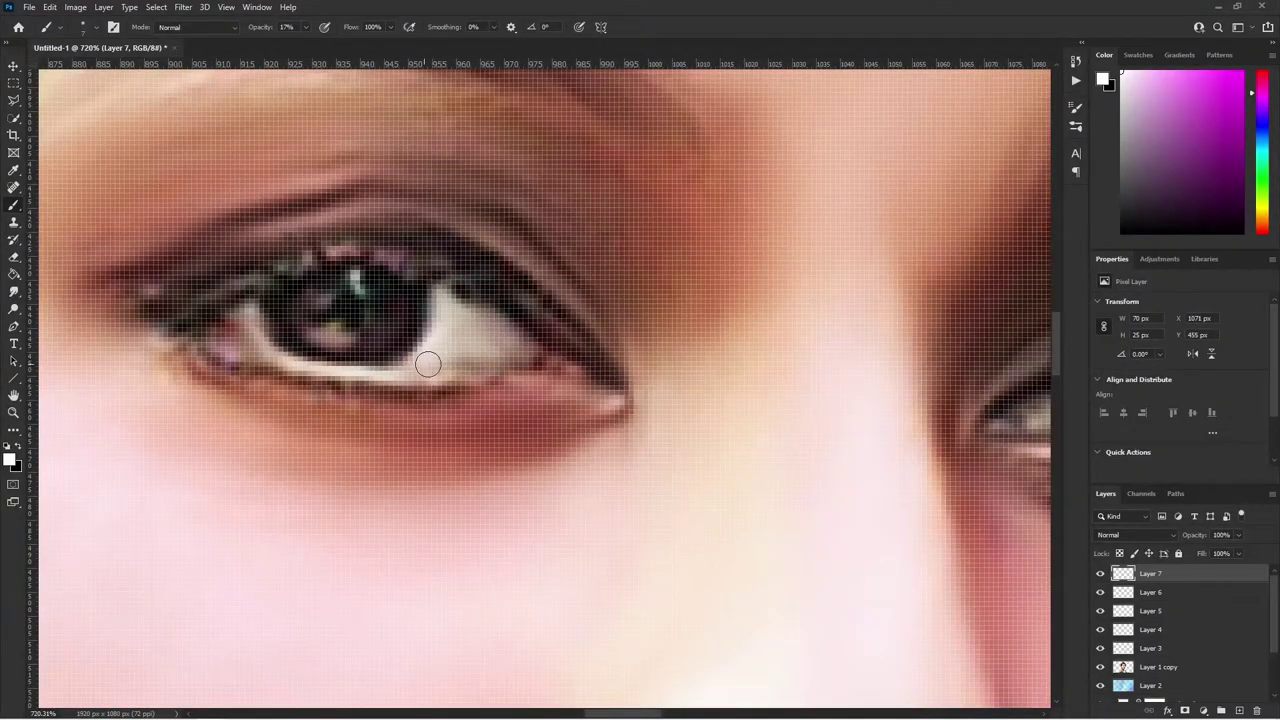
pyautogui.moveTo(427, 364); pyautogui.dragTo(231, 351)
pyautogui.hotkey('ctrl', '0')
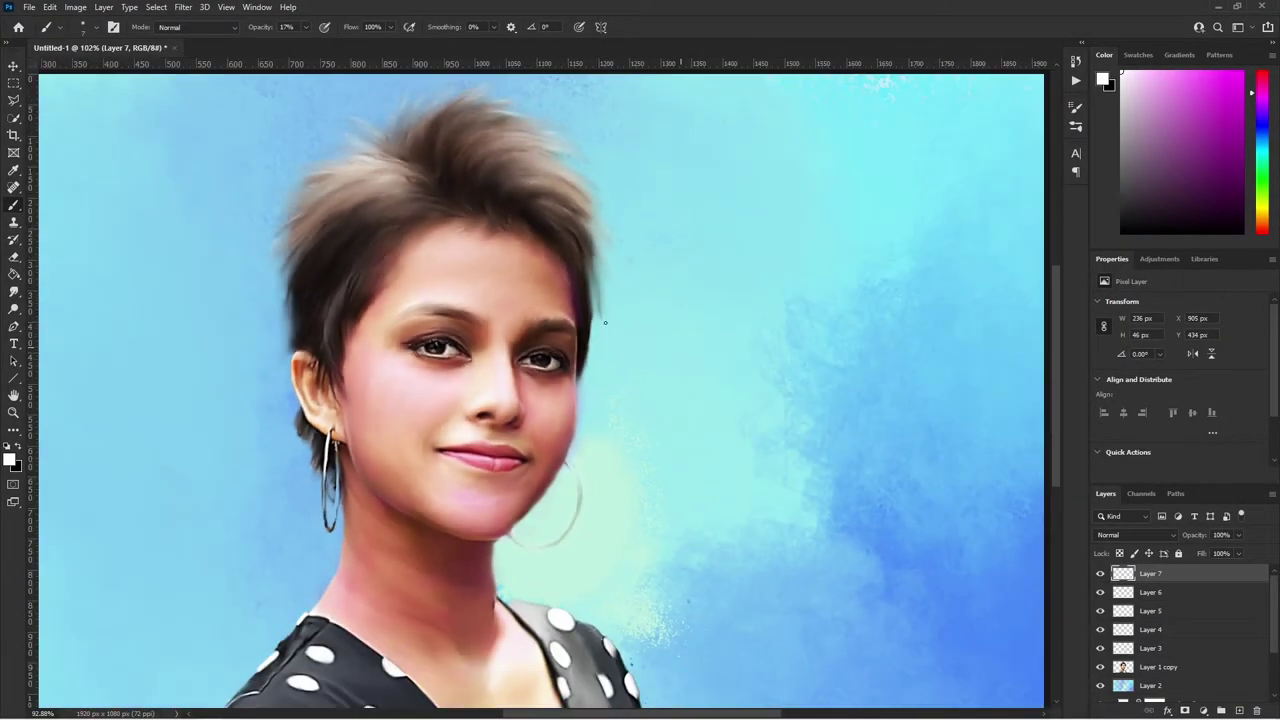
# - Set black as the painting colour and view the whole portrait
pyautogui.click(10, 459)
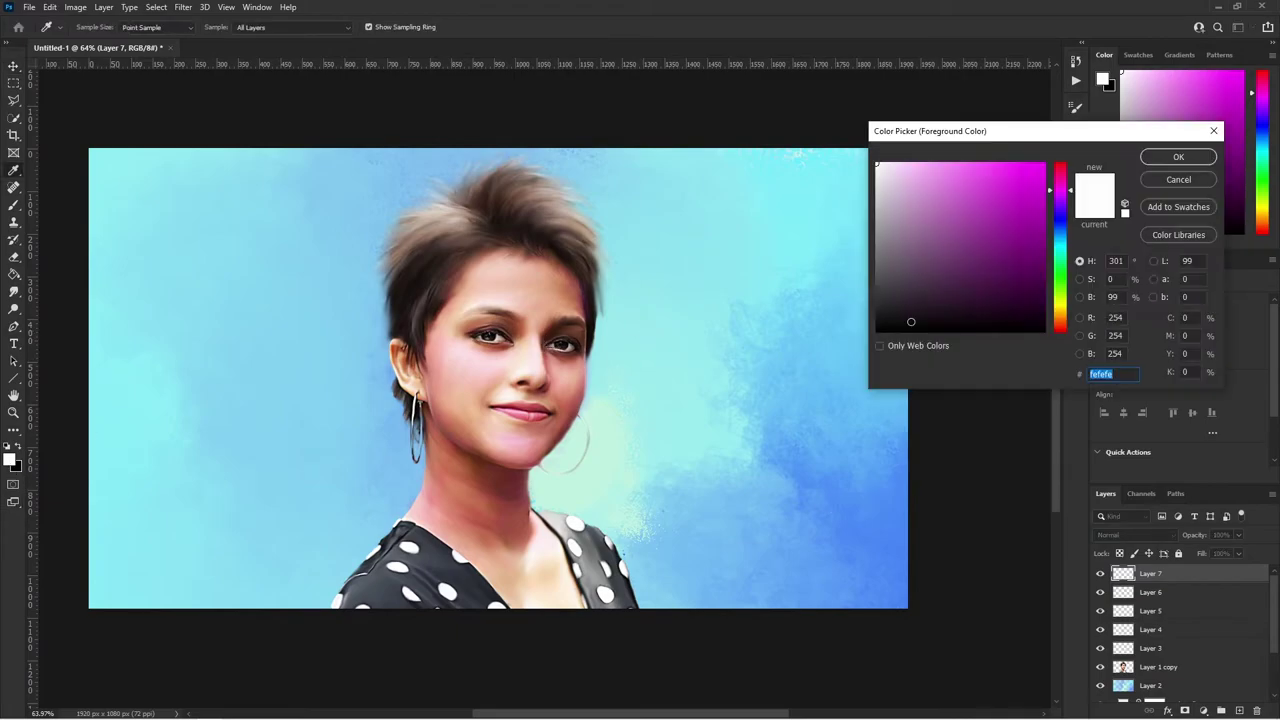
pyautogui.click(1166, 157)
pyautogui.press('b')
pyautogui.scroll(5, 533, 347)
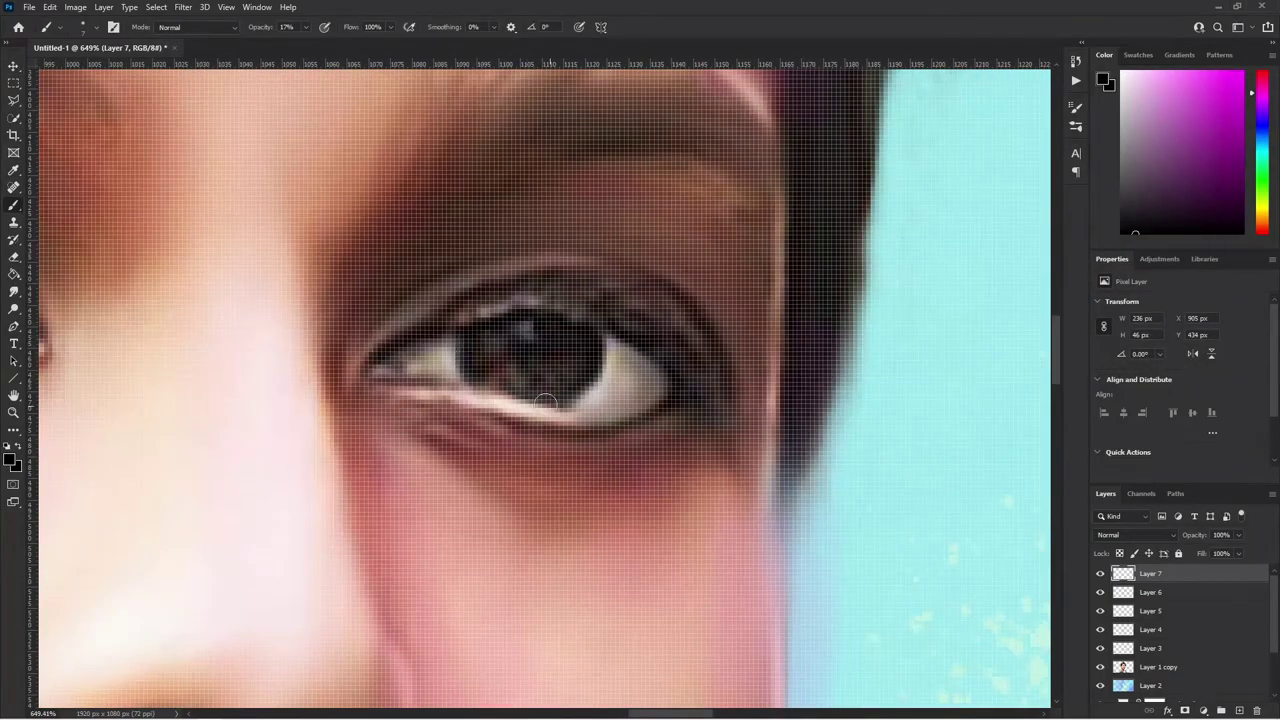
pyautogui.scroll(-3, 389, 401)
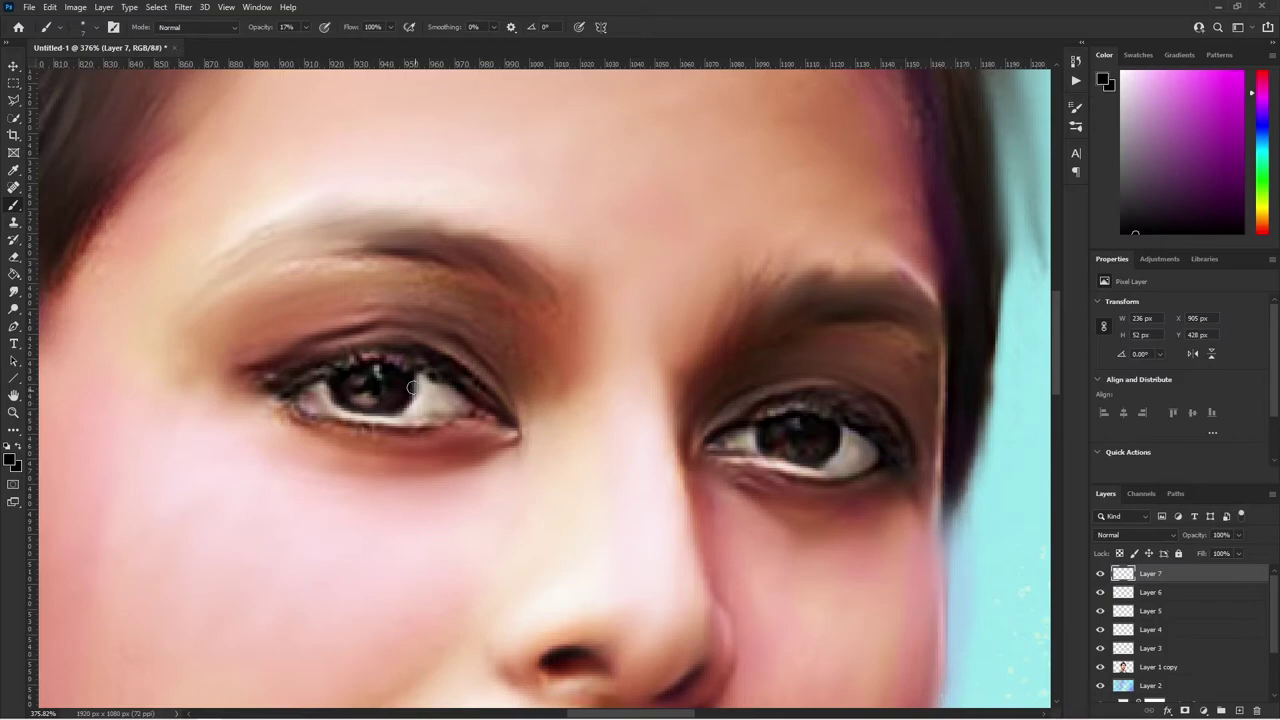
pyautogui.scroll(-5, 411, 387)
pyautogui.press('v')
pyautogui.scroll(1, 571, 436)
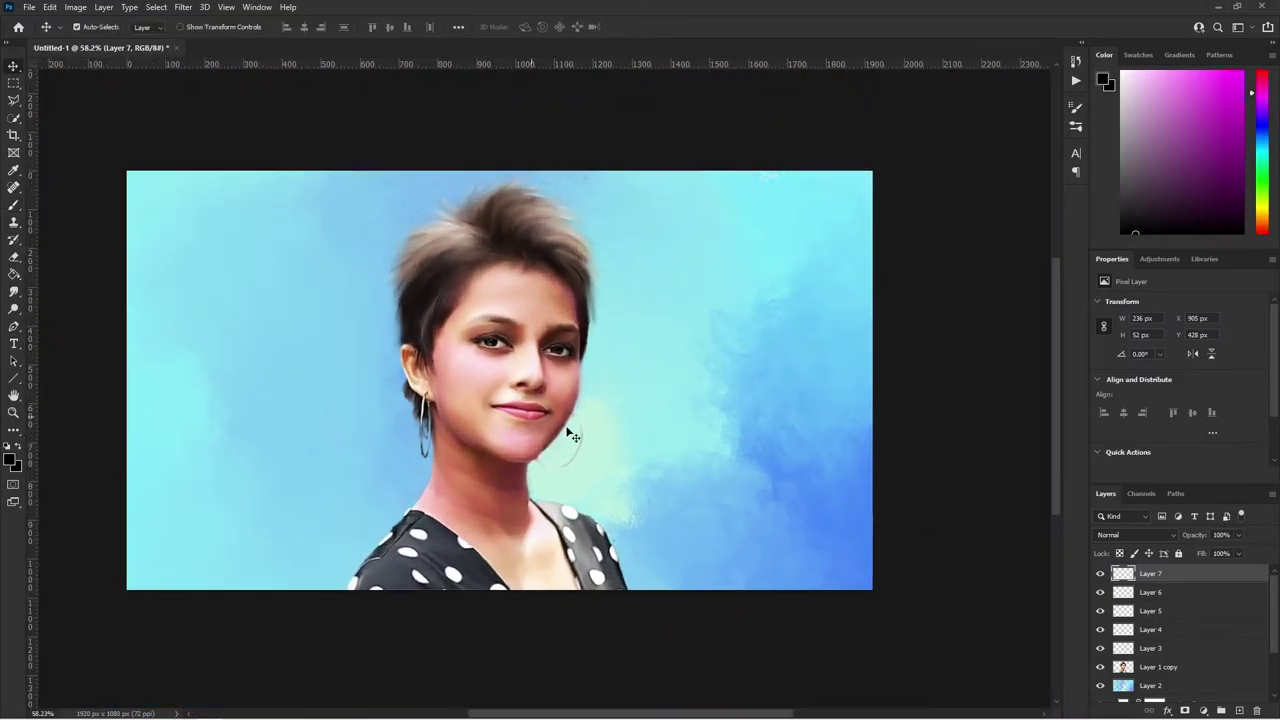
pyautogui.scroll(-1, 478, 480)
pyautogui.scroll(2, 591, 429)
# - Sample cyan from the background and set a small soft round brush
pyautogui.click(11, 459)
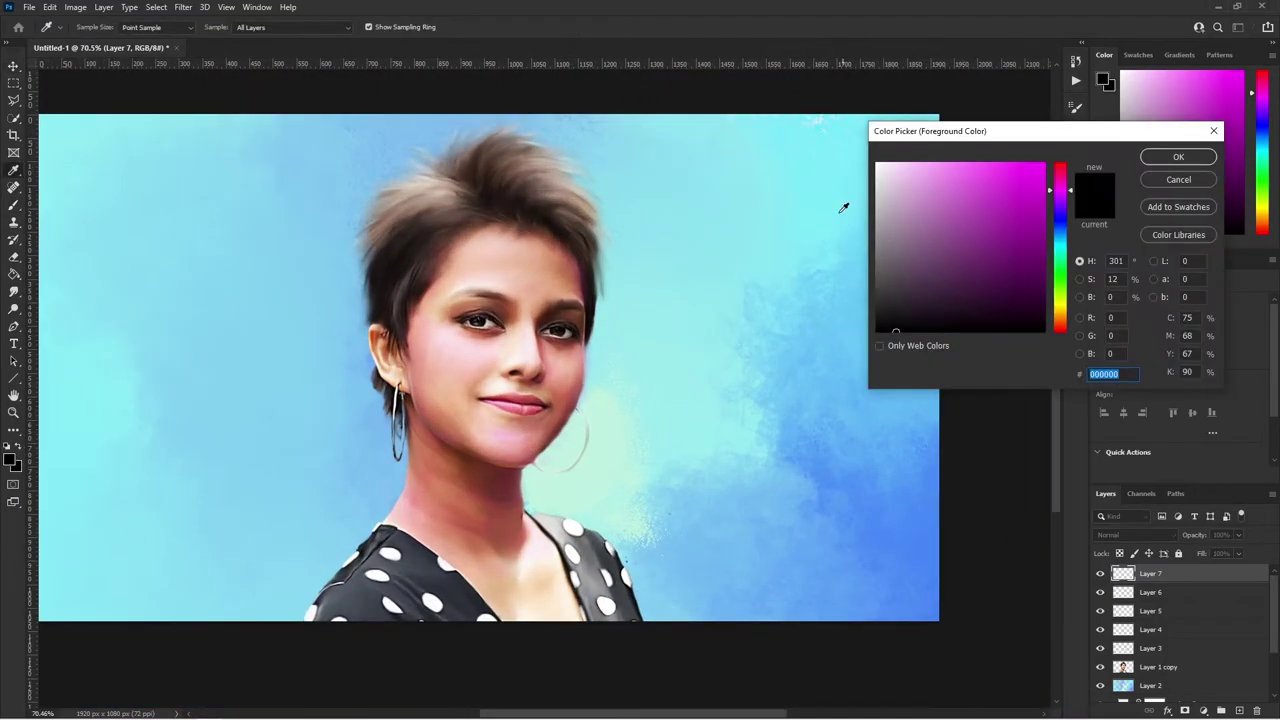
pyautogui.click(1058, 212)
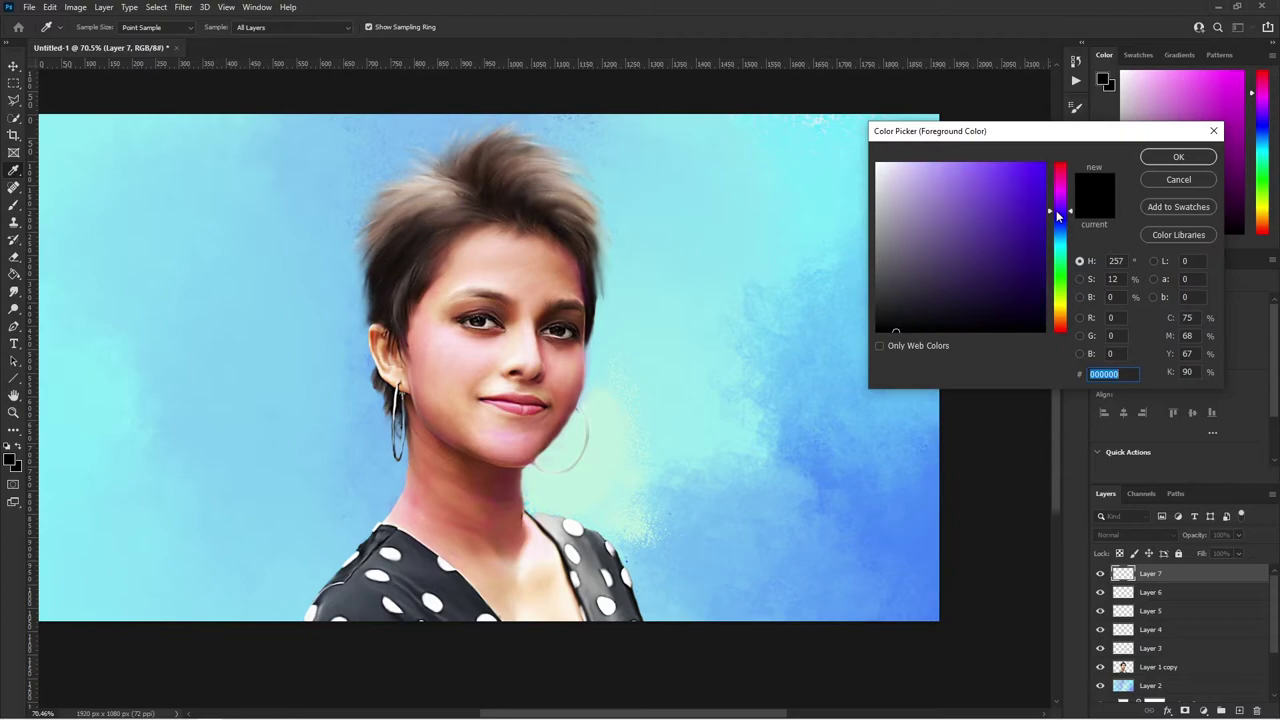
pyautogui.click(851, 243)
pyautogui.press('Return')
pyautogui.press('b')
pyautogui.scroll(8, 329, 529)
pyautogui.click(329, 529)
pyautogui.click(92, 30)
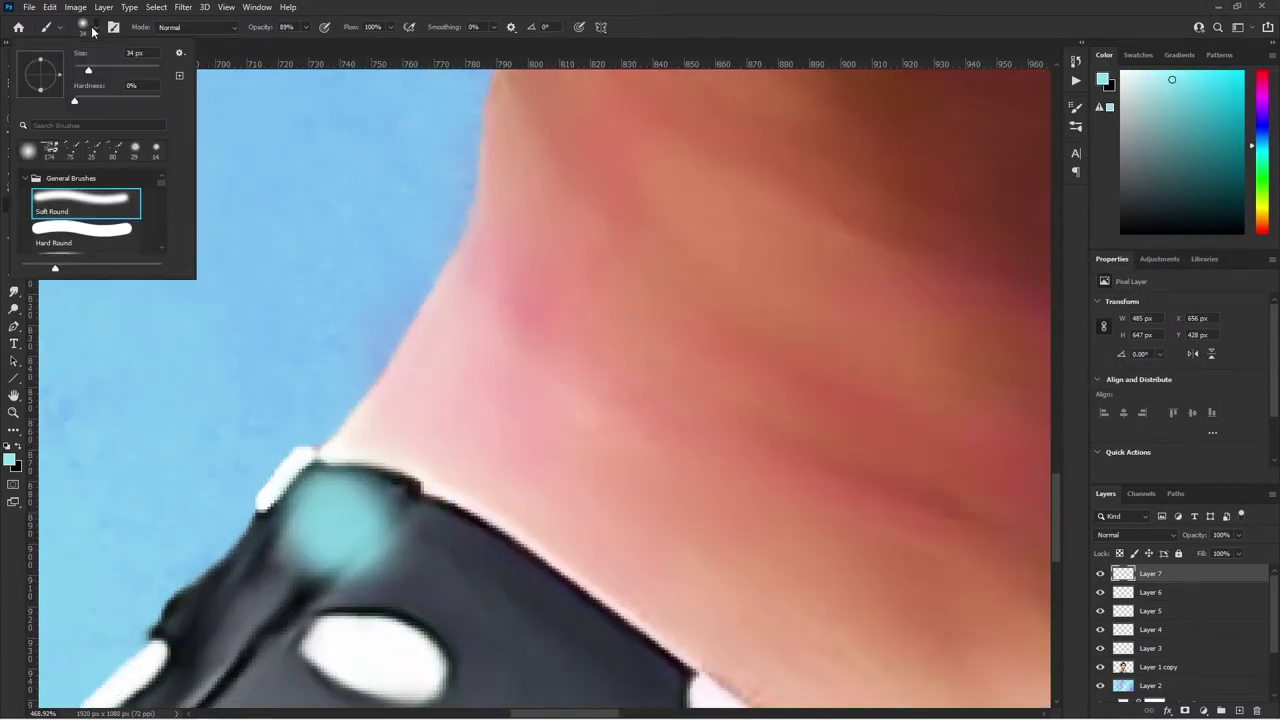
pyautogui.moveTo(88, 70); pyautogui.dragTo(84, 70)
# - Paint cyan over the dark polka-dot shoulder and the fabric between the dots
pyautogui.moveTo(330, 510)
pyautogui.mouseDown()
pyautogui.moveTo(357, 514)
pyautogui.moveTo(194, 614)
pyautogui.moveTo(430, 550)
pyautogui.moveTo(597, 666)
pyautogui.mouseUp()
pyautogui.scroll(-5, 534, 651)
pyautogui.scroll(2, 430, 683)
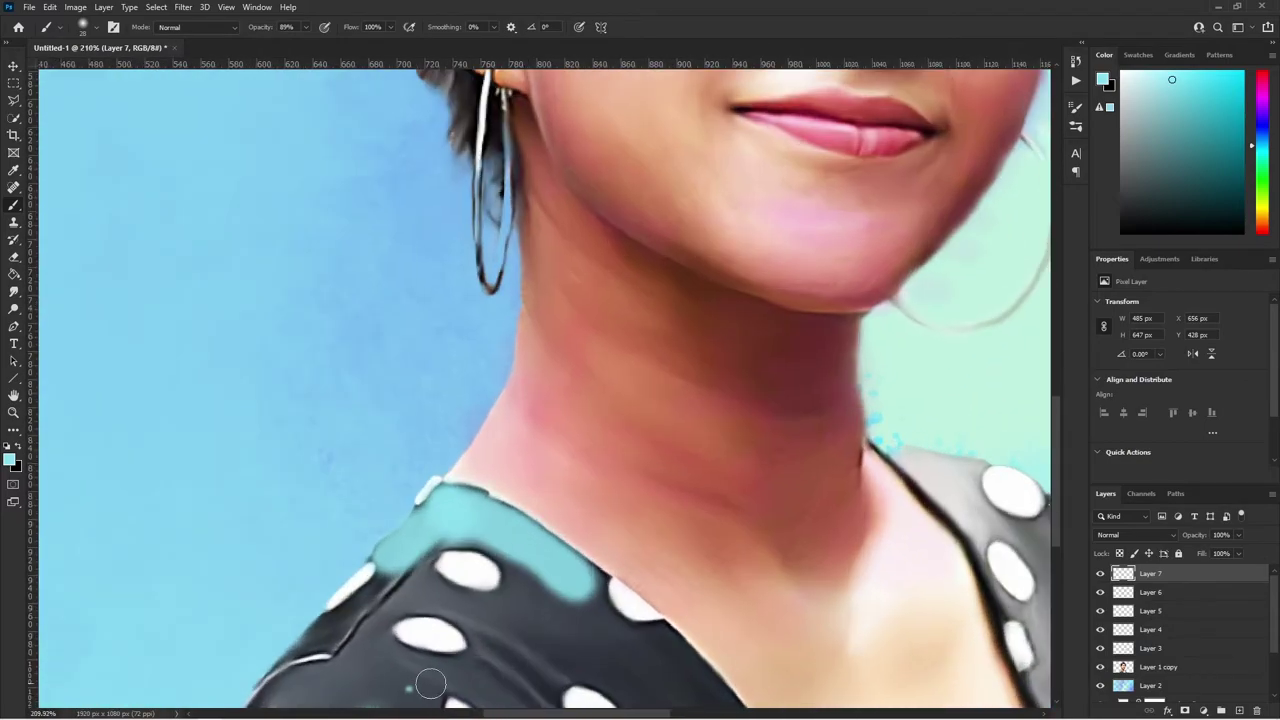
pyautogui.moveTo(431, 683)
pyautogui.mouseDown()
pyautogui.moveTo(258, 700)
pyautogui.moveTo(337, 697)
pyautogui.mouseUp()
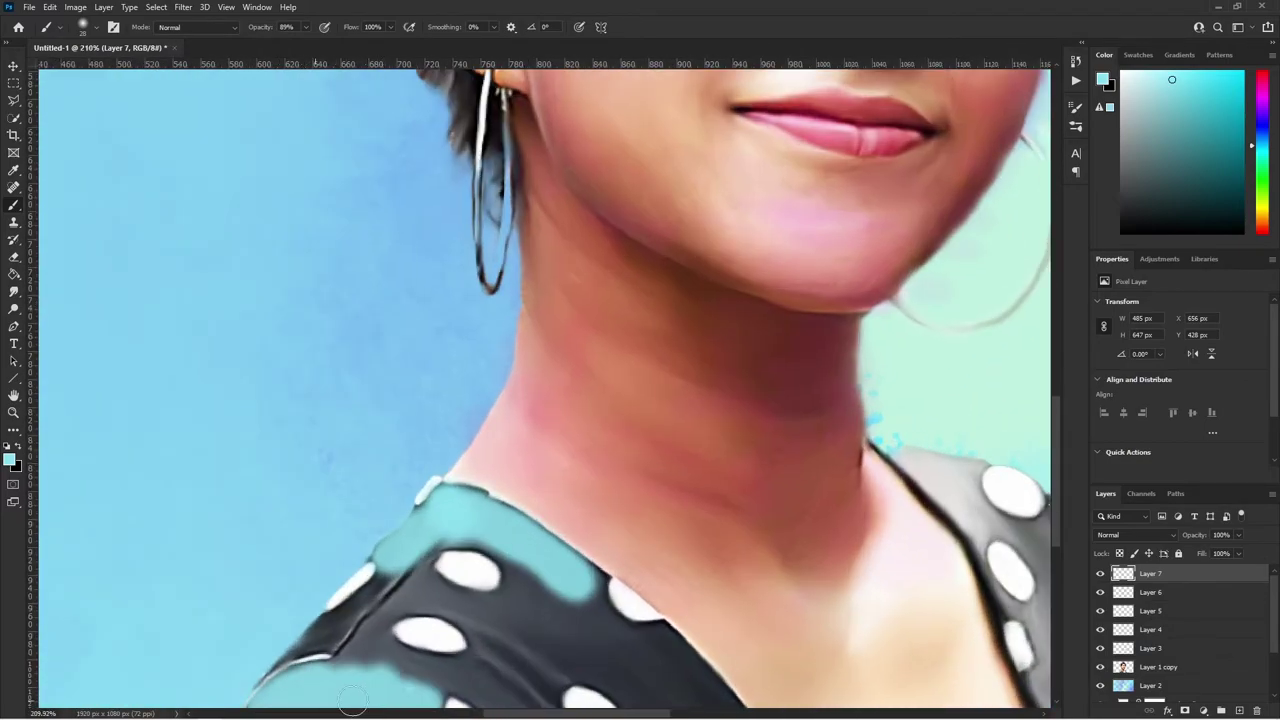
pyautogui.hscroll(2, 460, 697)
pyautogui.scroll(2, 500, 517)
pyautogui.scroll(2, 497, 540)
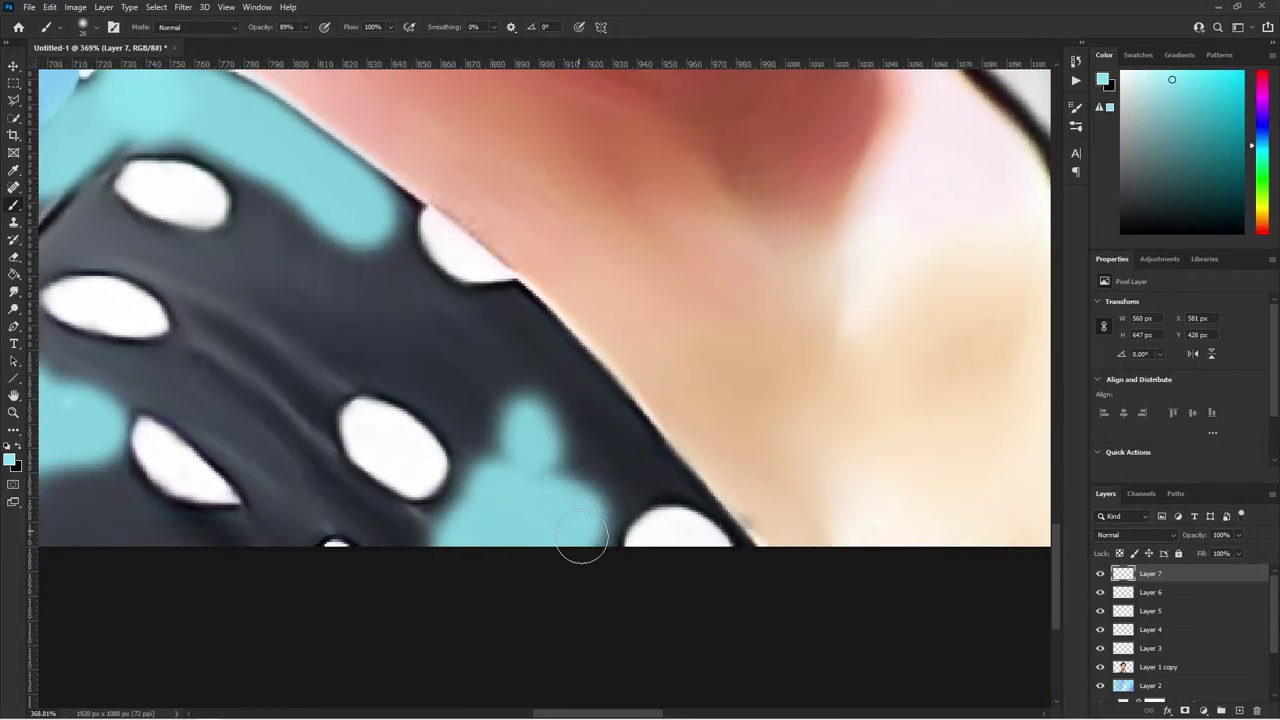
pyautogui.moveTo(582, 539)
pyautogui.mouseDown()
pyautogui.moveTo(423, 537)
pyautogui.moveTo(486, 414)
pyautogui.moveTo(390, 305)
pyautogui.moveTo(430, 225)
pyautogui.moveTo(572, 380)
pyautogui.moveTo(548, 428)
pyautogui.moveTo(575, 475)
pyautogui.mouseUp()
pyautogui.scroll(-5, 503, 440)
pyautogui.scroll(4, 503, 440)
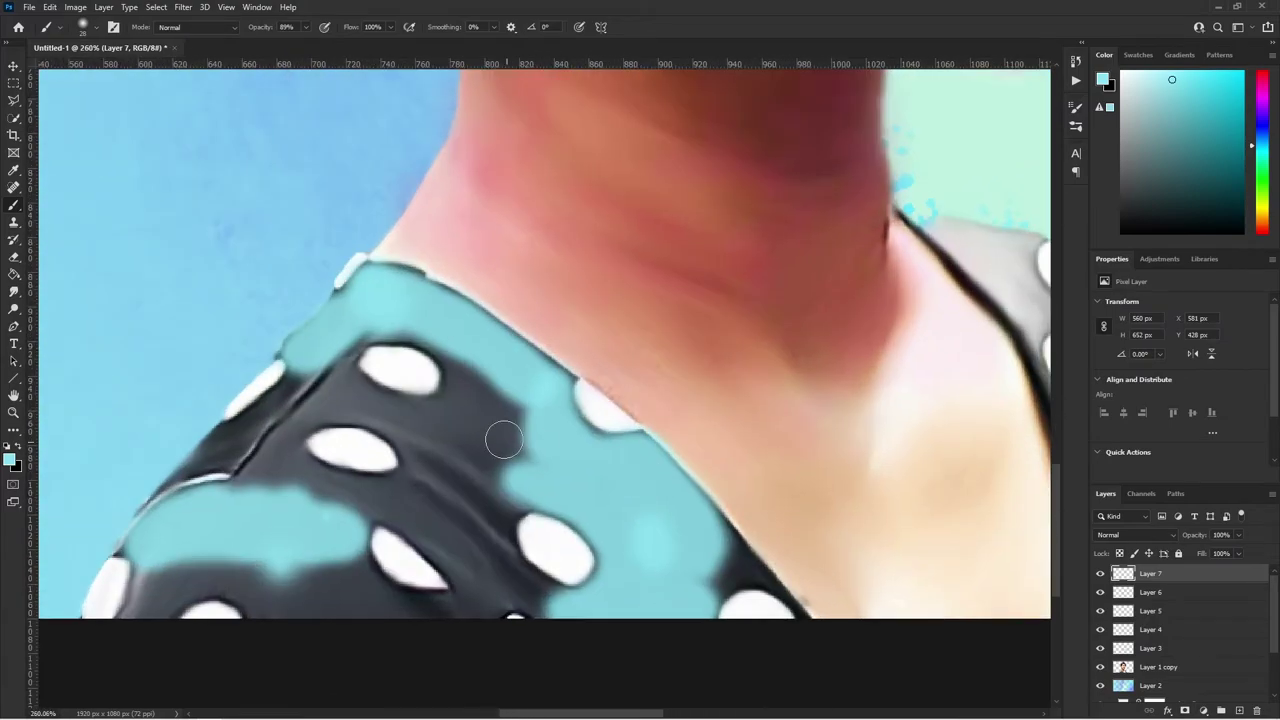
pyautogui.moveTo(503, 440)
pyautogui.mouseDown()
pyautogui.moveTo(450, 400)
pyautogui.moveTo(390, 320)
pyautogui.moveTo(420, 400)
pyautogui.moveTo(503, 490)
pyautogui.moveTo(440, 505)
pyautogui.moveTo(210, 470)
pyautogui.moveTo(193, 487)
pyautogui.mouseUp()
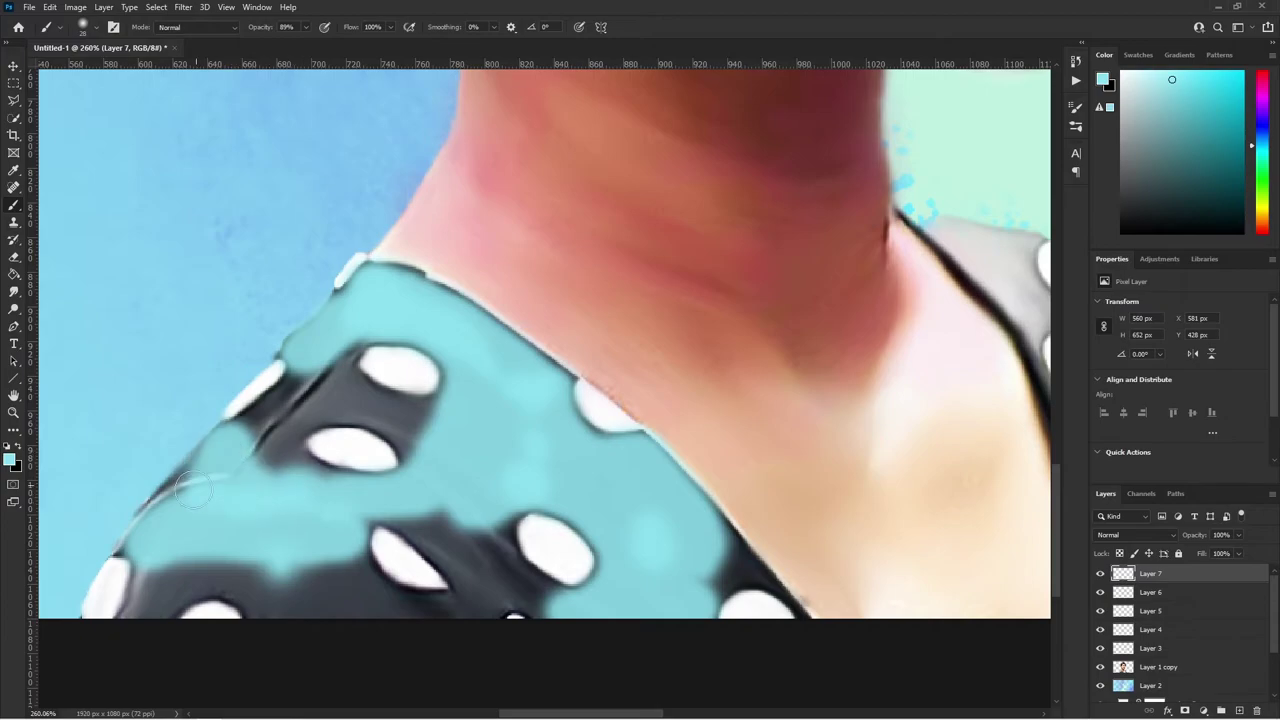
# - Cover the fabric near the upper dots and the dark strap area with cyan
pyautogui.scroll(-2, 193, 487)
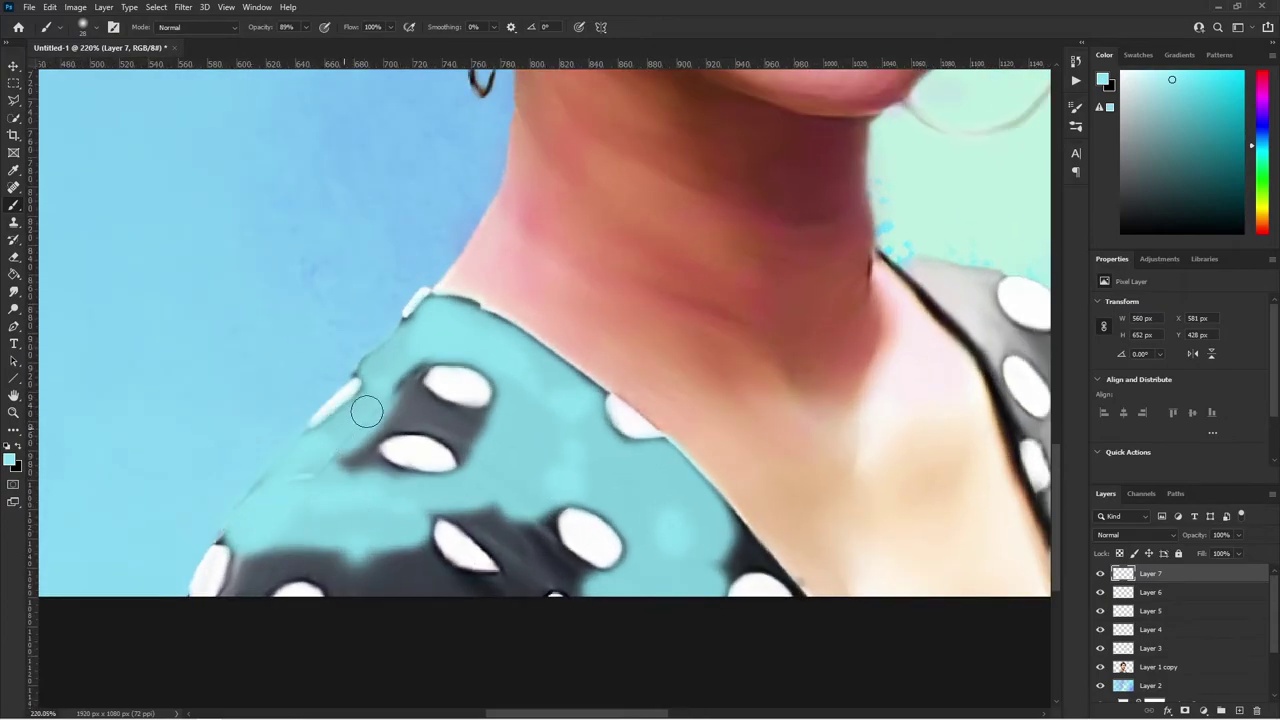
pyautogui.moveTo(366, 411)
pyautogui.mouseDown()
pyautogui.moveTo(366, 471)
pyautogui.moveTo(366, 426)
pyautogui.moveTo(524, 457)
pyautogui.moveTo(466, 414)
pyautogui.moveTo(437, 309)
pyautogui.moveTo(274, 517)
pyautogui.moveTo(401, 598)
pyautogui.mouseUp()
pyautogui.scroll(2, 366, 426)
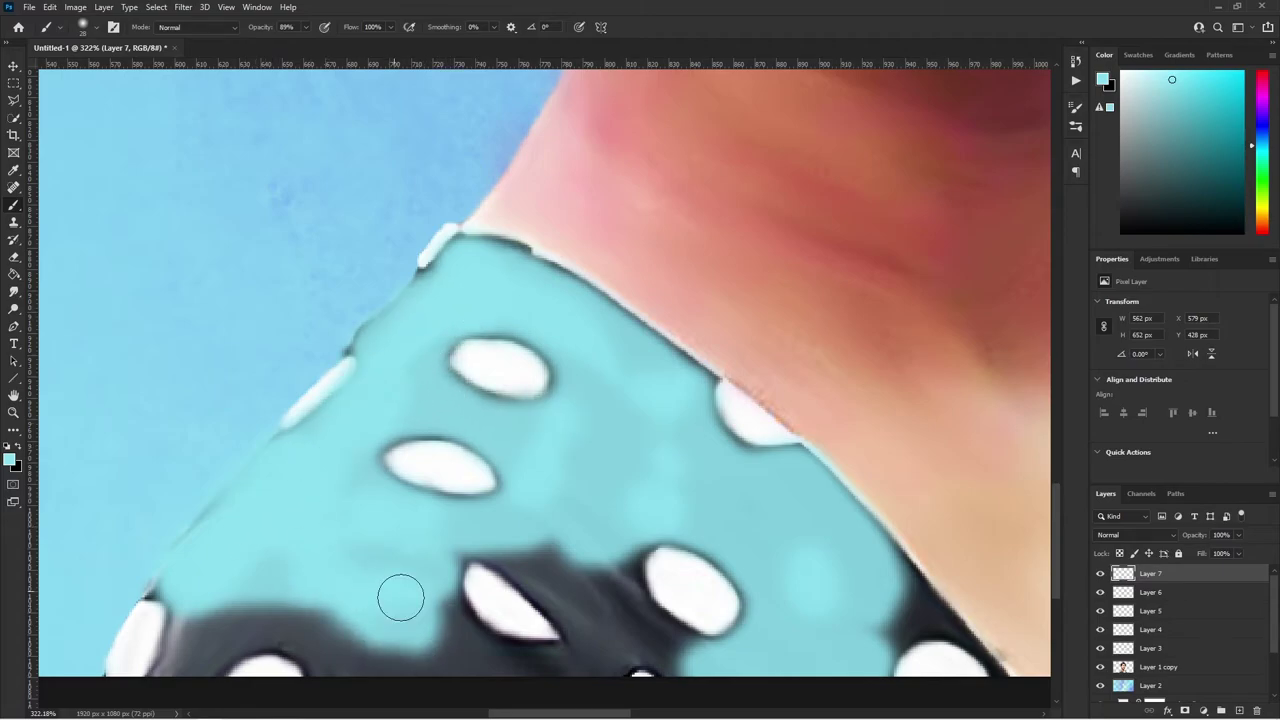
pyautogui.scroll(-5, 401, 598)
pyautogui.scroll(6, 177, 457)
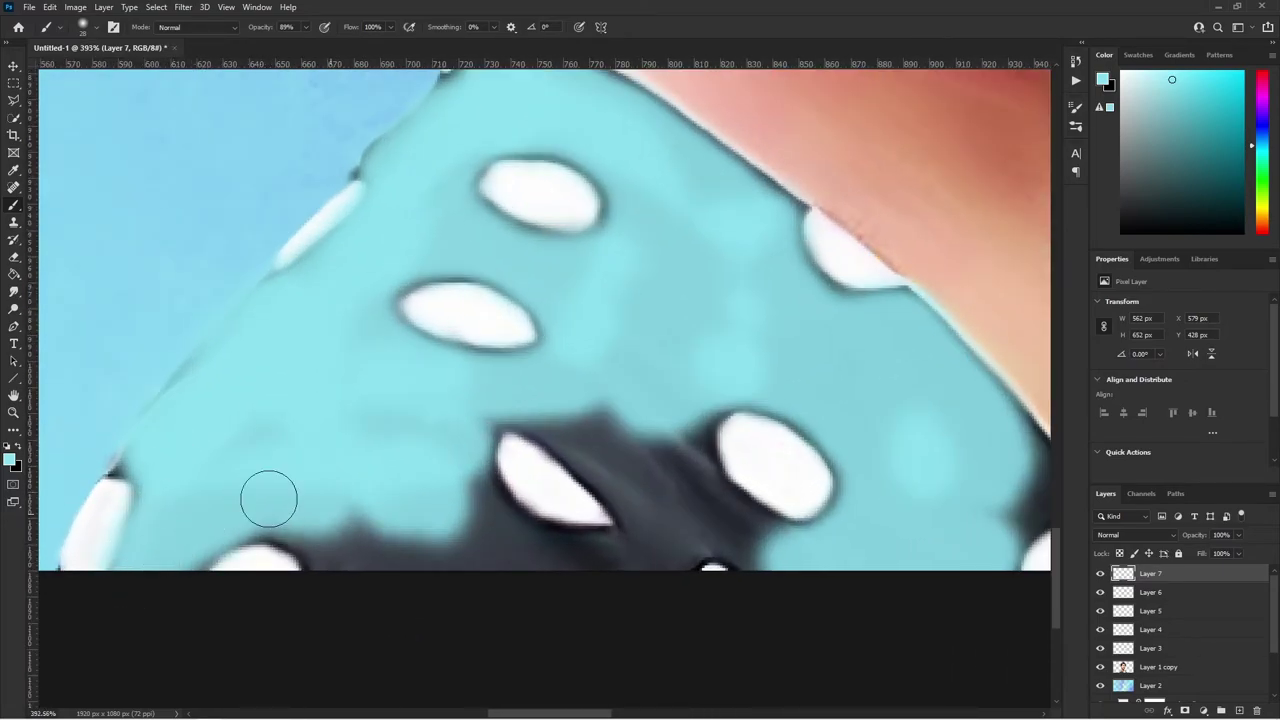
pyautogui.moveTo(268, 498)
pyautogui.mouseDown()
pyautogui.moveTo(331, 551)
pyautogui.moveTo(443, 417)
pyautogui.moveTo(451, 580)
pyautogui.moveTo(467, 500)
pyautogui.moveTo(580, 566)
pyautogui.moveTo(626, 457)
pyautogui.moveTo(474, 409)
pyautogui.moveTo(651, 486)
pyautogui.moveTo(674, 549)
pyautogui.moveTo(717, 514)
pyautogui.moveTo(751, 366)
pyautogui.mouseUp()
# - Touch up the dress edge with cyan
pyautogui.scroll(-5, 737, 359)
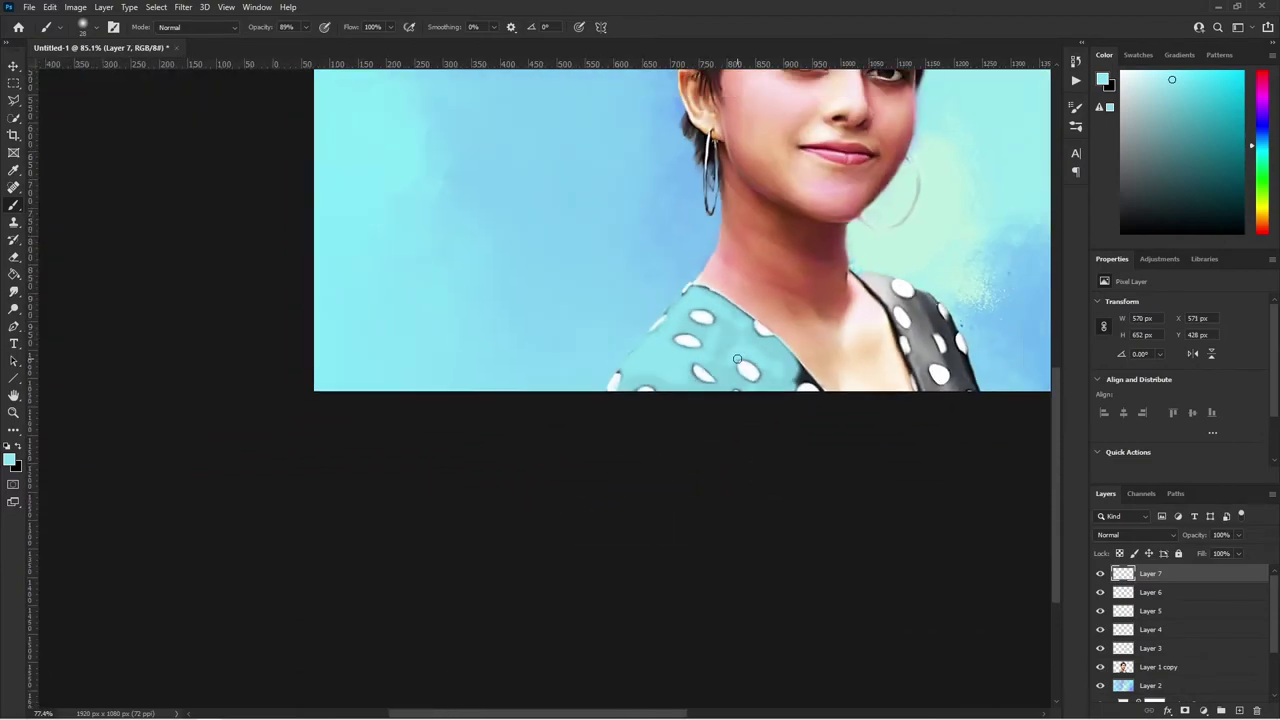
pyautogui.scroll(1, 617, 594)
pyautogui.scroll(1, 617, 594)
pyautogui.scroll(3, 574, 506)
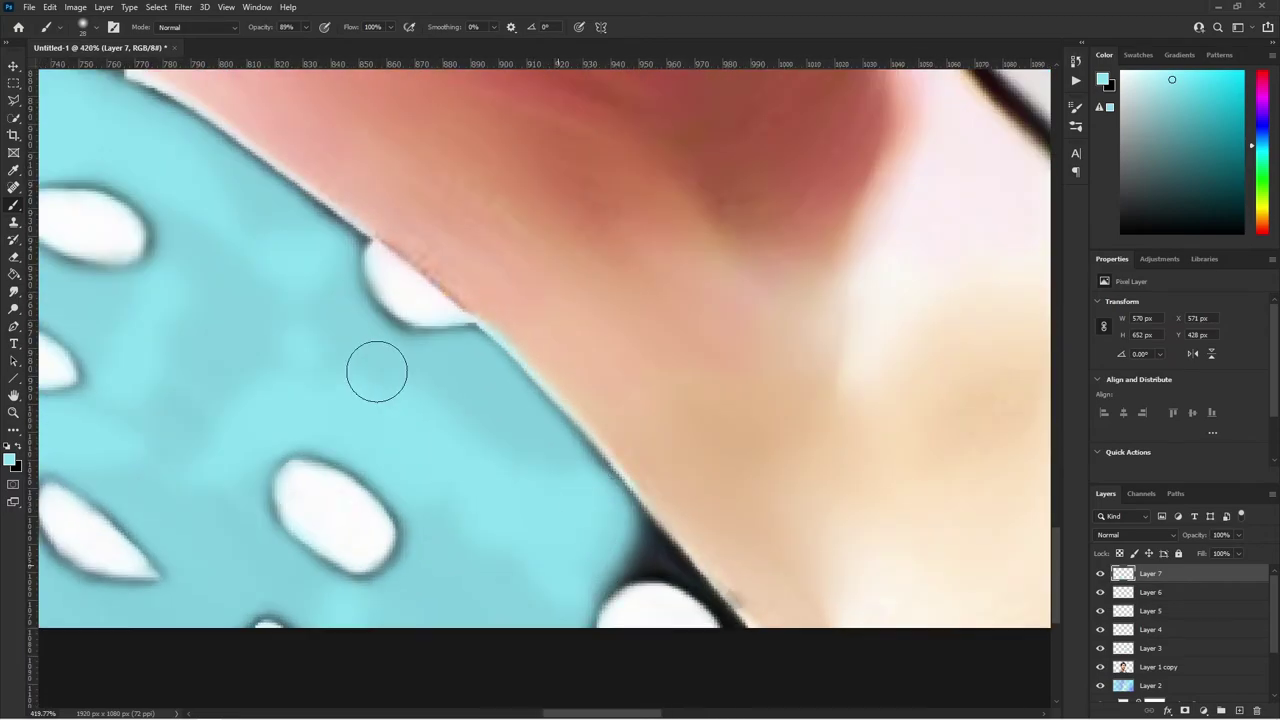
pyautogui.moveTo(377, 371)
pyautogui.mouseDown()
pyautogui.moveTo(229, 214)
pyautogui.moveTo(243, 346)
pyautogui.mouseUp()
pyautogui.scroll(-3, 229, 531)
pyautogui.scroll(-3, 503, 430)
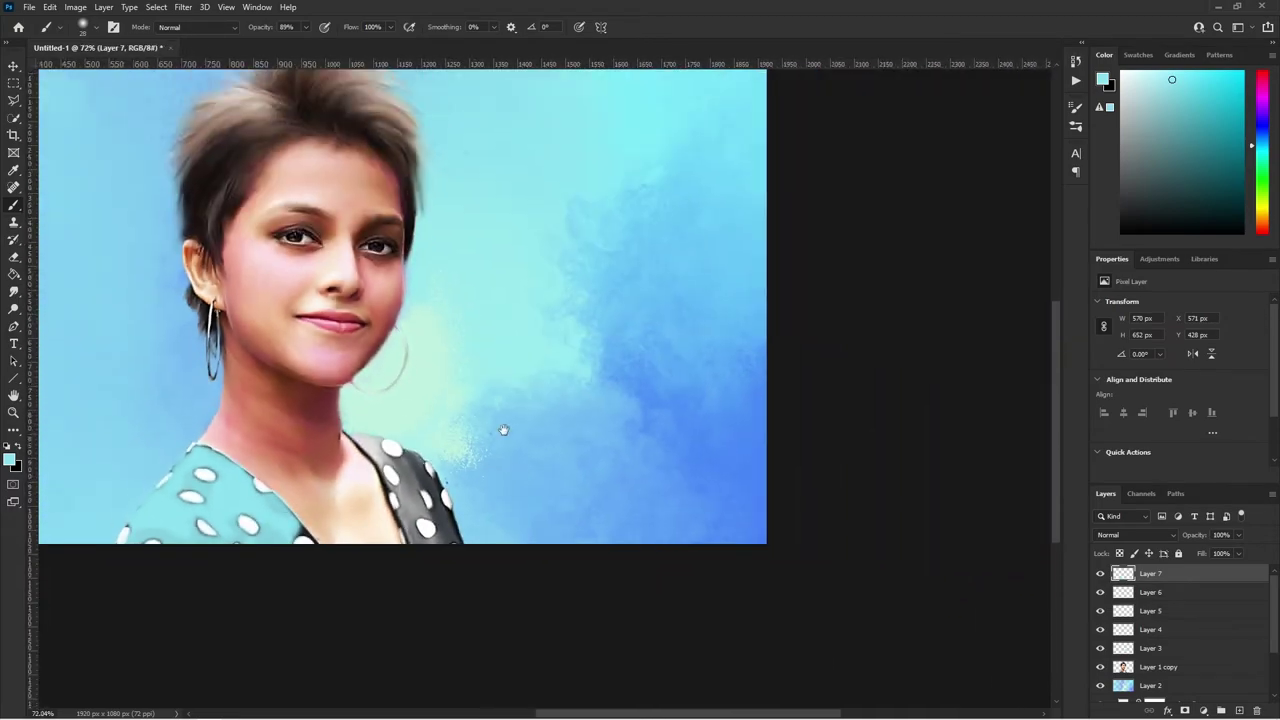
# - Centre the portrait in view and reduce the brush size
pyautogui.moveTo(503, 430); pyautogui.dragTo(742, 432)
pyautogui.click(82, 27)
pyautogui.scroll(2, 480, 585)
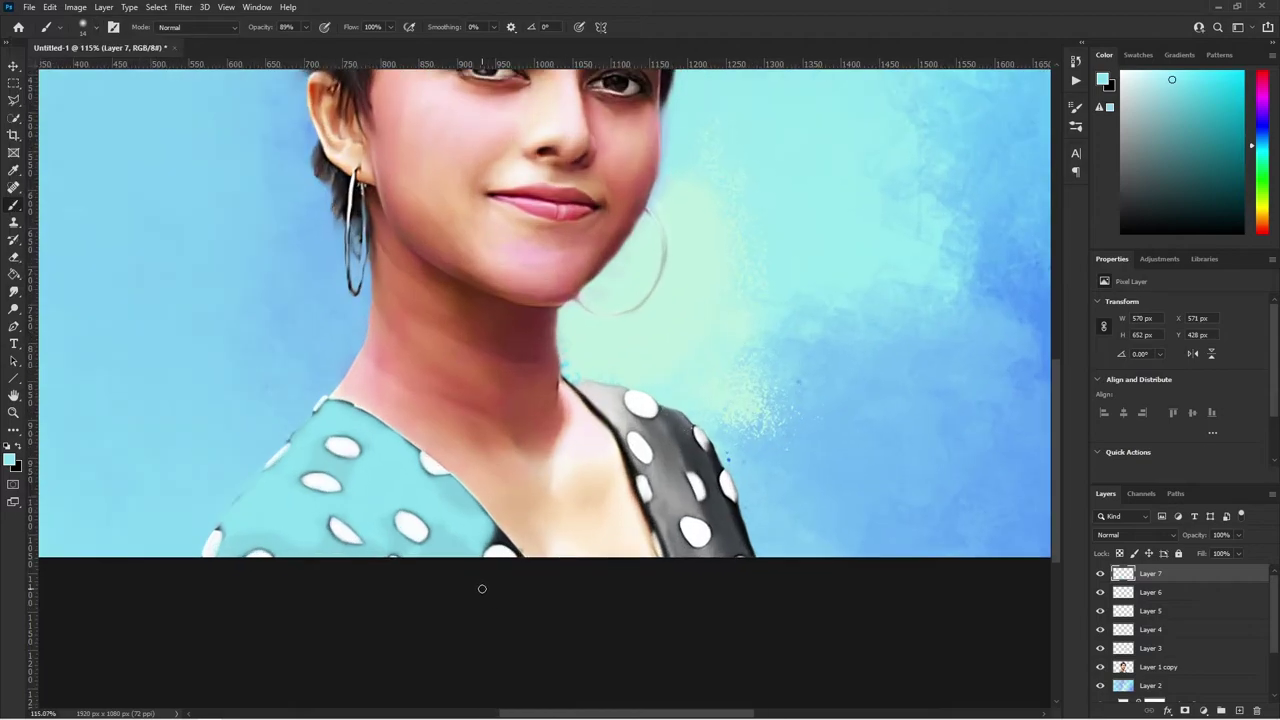
pyautogui.scroll(2, 490, 590)
pyautogui.scroll(1, 502, 594)
pyautogui.scroll(5, 503, 594)
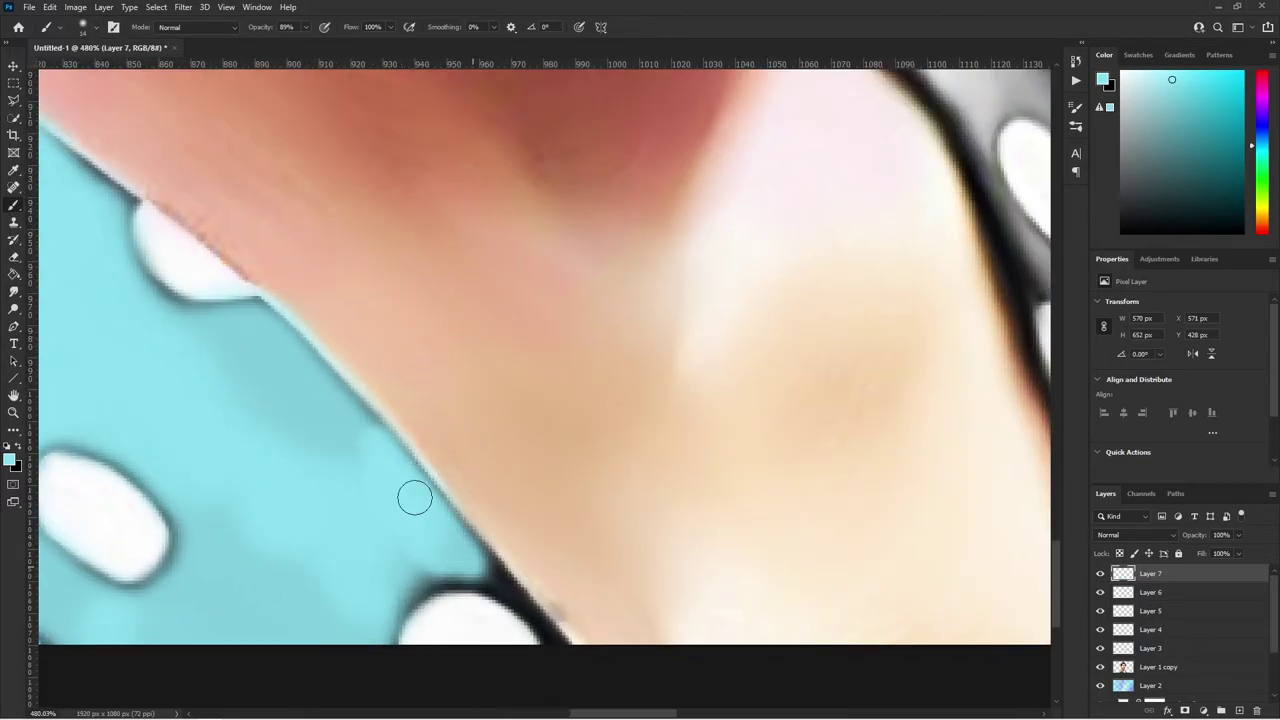
pyautogui.click(82, 27)
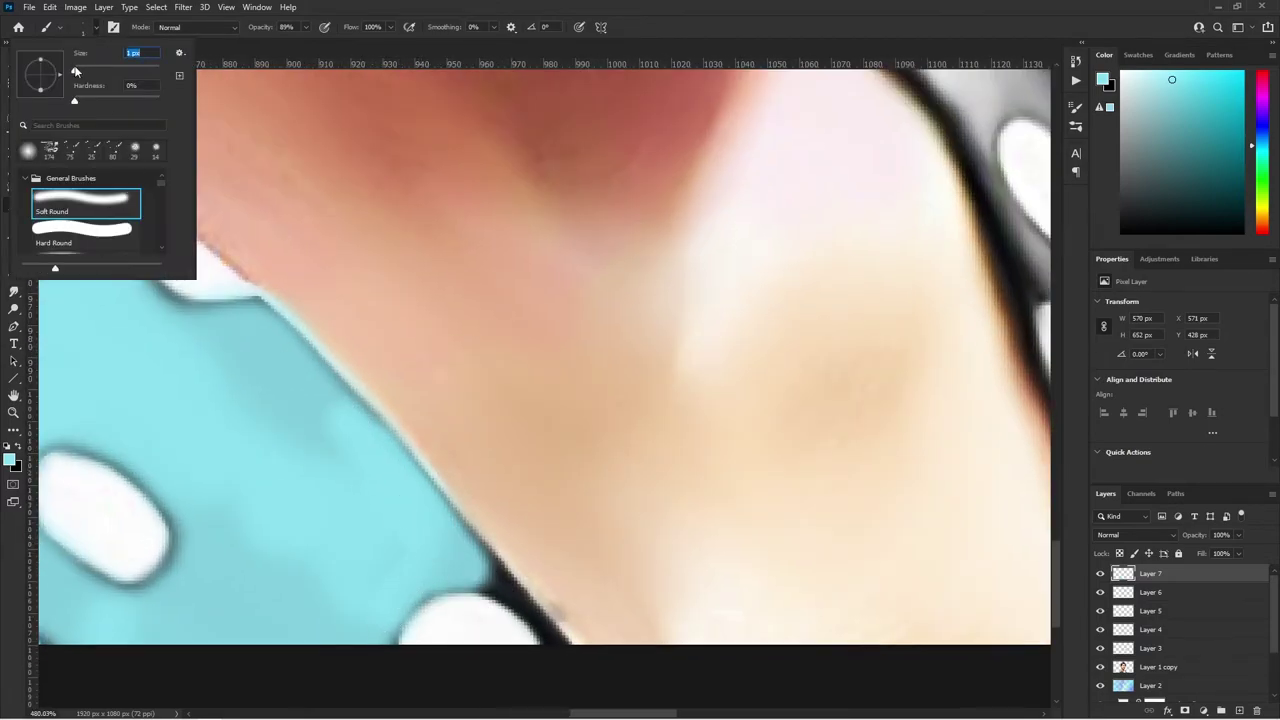
pyautogui.press('Return')
# - Paint cyan over the dark neckline outline along the skin edge
pyautogui.moveTo(499, 581)
pyautogui.mouseDown()
pyautogui.moveTo(537, 626)
pyautogui.moveTo(441, 516)
pyautogui.mouseUp()
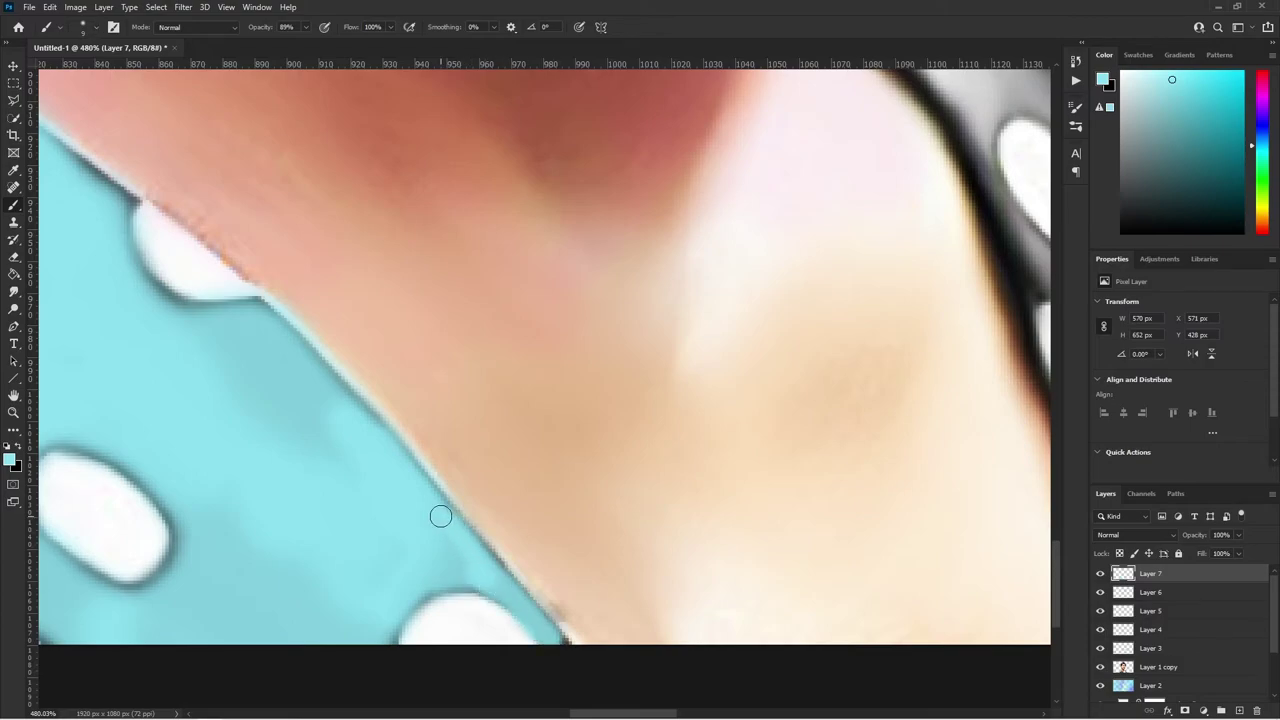
pyautogui.scroll(-4, 266, 451)
pyautogui.scroll(5, 259, 413)
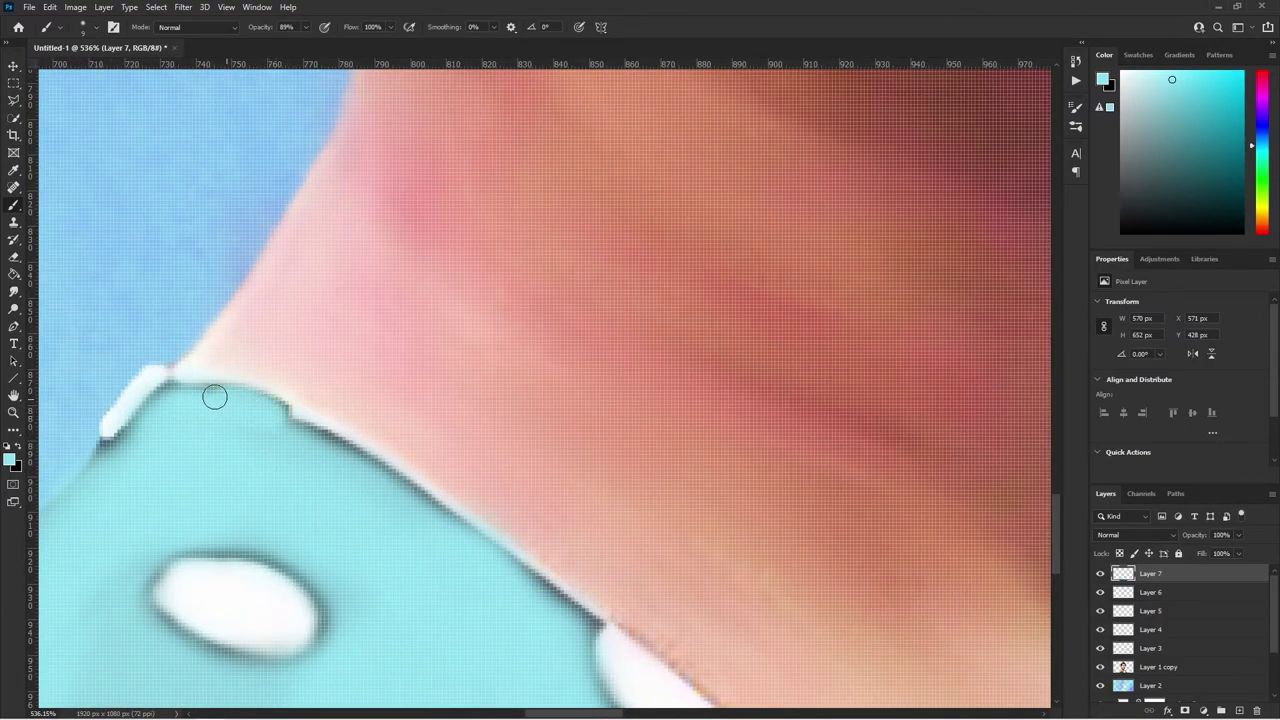
pyautogui.moveTo(215, 397); pyautogui.dragTo(129, 429)
pyautogui.moveTo(309, 440)
pyautogui.mouseDown()
pyautogui.moveTo(482, 545)
pyautogui.moveTo(583, 629)
pyautogui.mouseUp()
pyautogui.scroll(-4, 583, 629)
pyautogui.scroll(5, 491, 469)
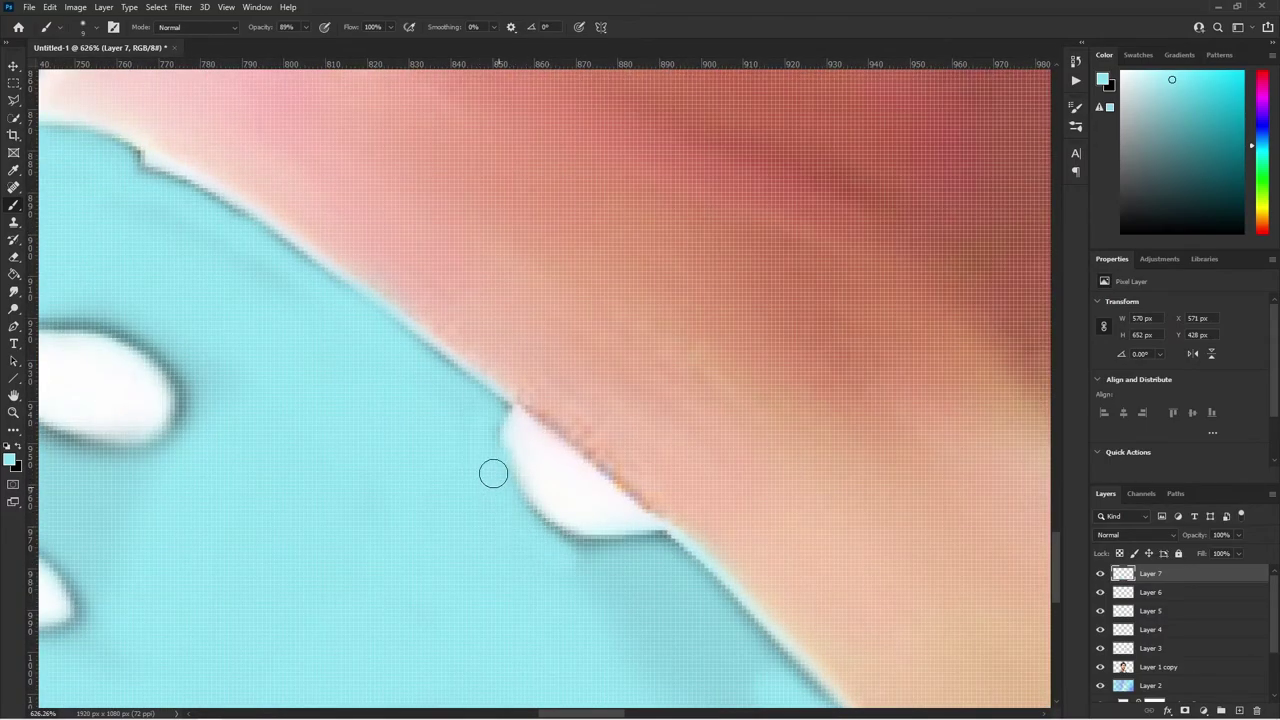
pyautogui.scroll(-4, 555, 543)
pyautogui.scroll(4, 433, 582)
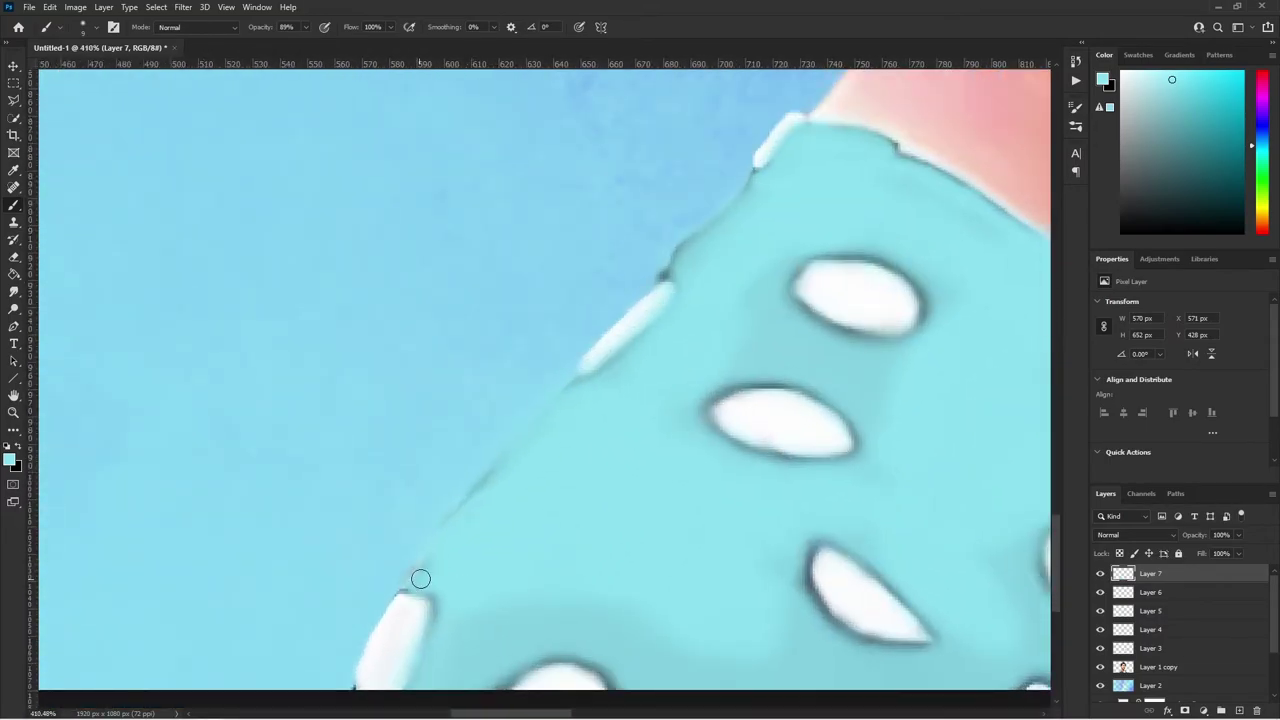
pyautogui.scroll(-5, 455, 540)
pyautogui.press('v')
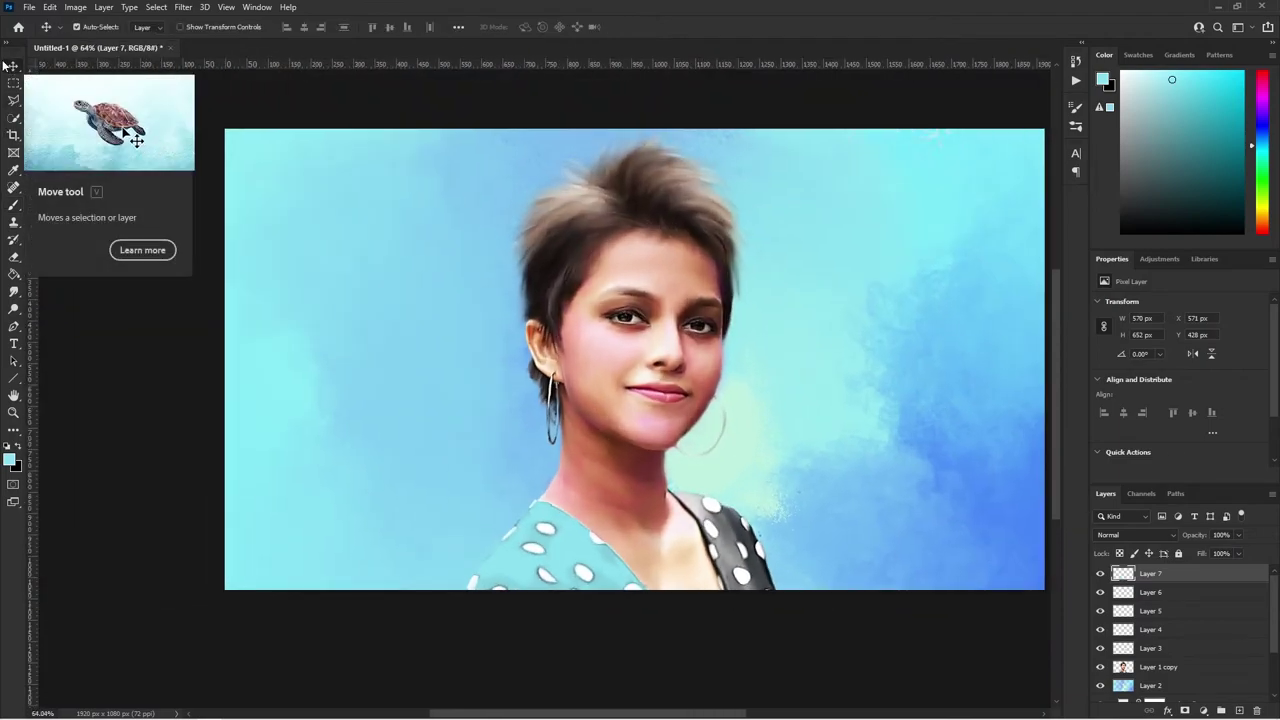
pyautogui.scroll(-1, 697, 331)
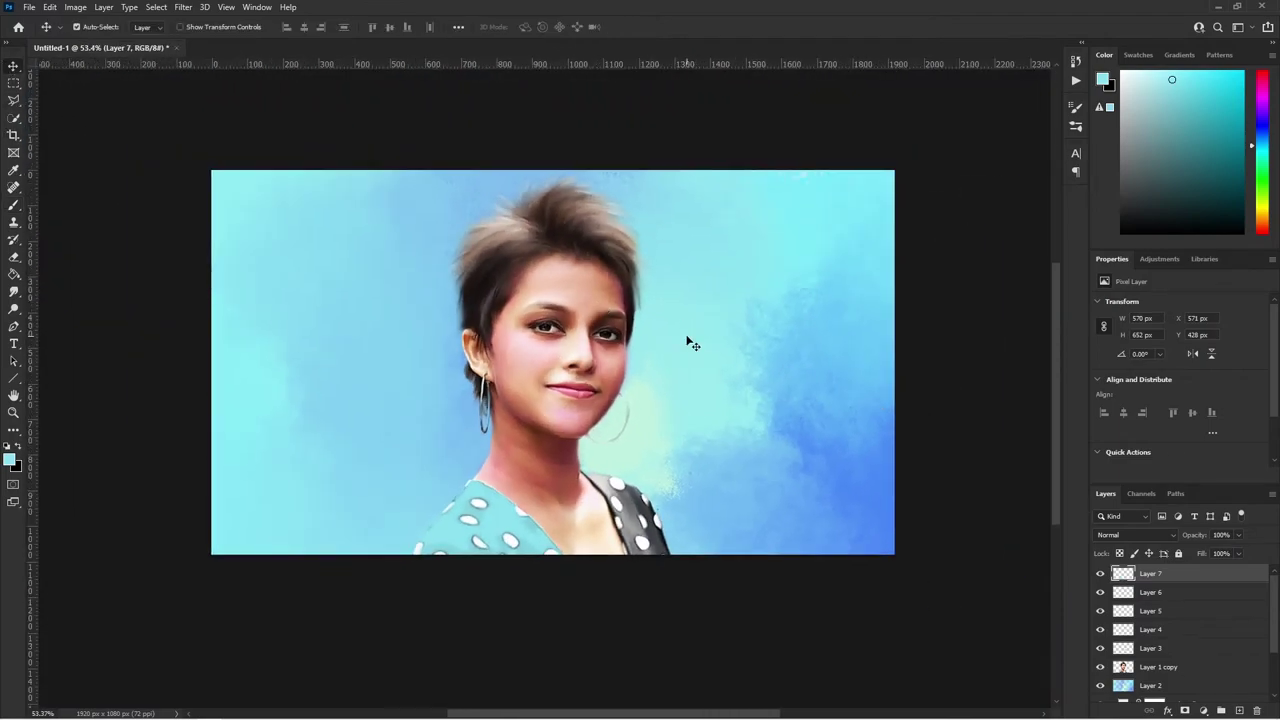
# - Add a new empty Layer 8 above Layer 7, ending with the Brush tool active
pyautogui.scroll(2, 689, 343)
pyautogui.click(1240, 710)
pyautogui.press('b')
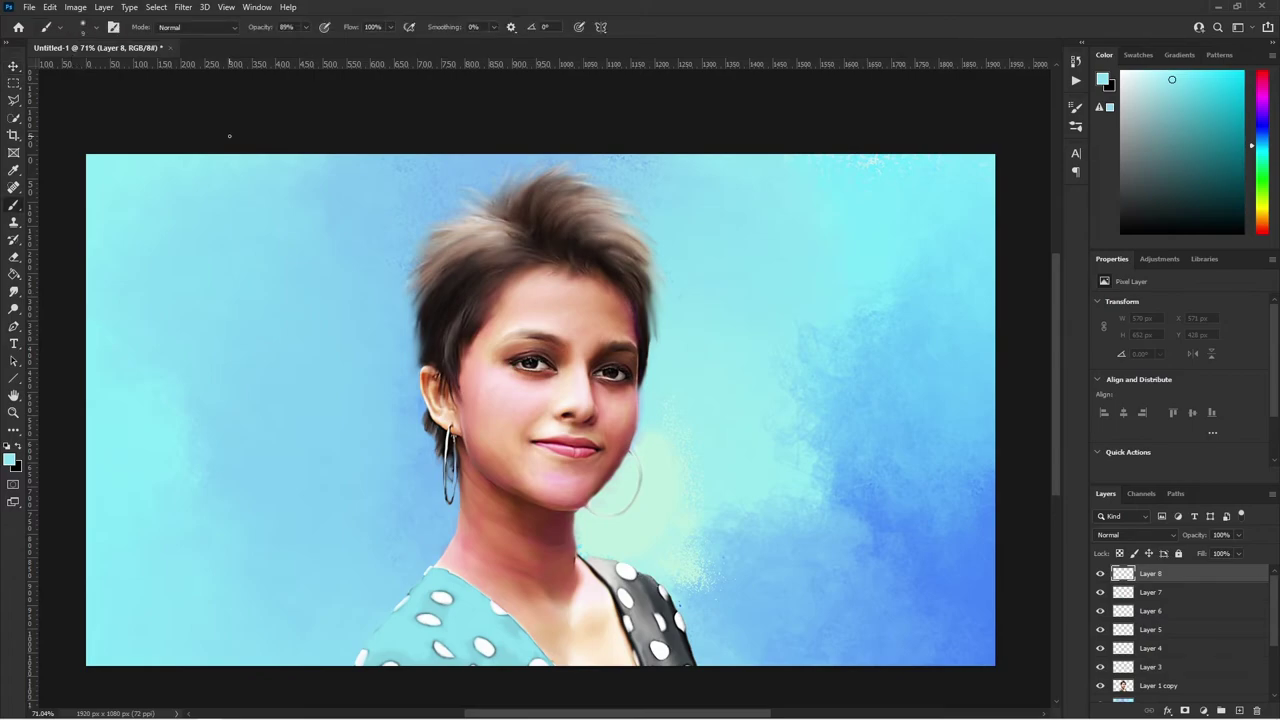
pyautogui.scroll(-2, 358, 206)
pyautogui.press('v')
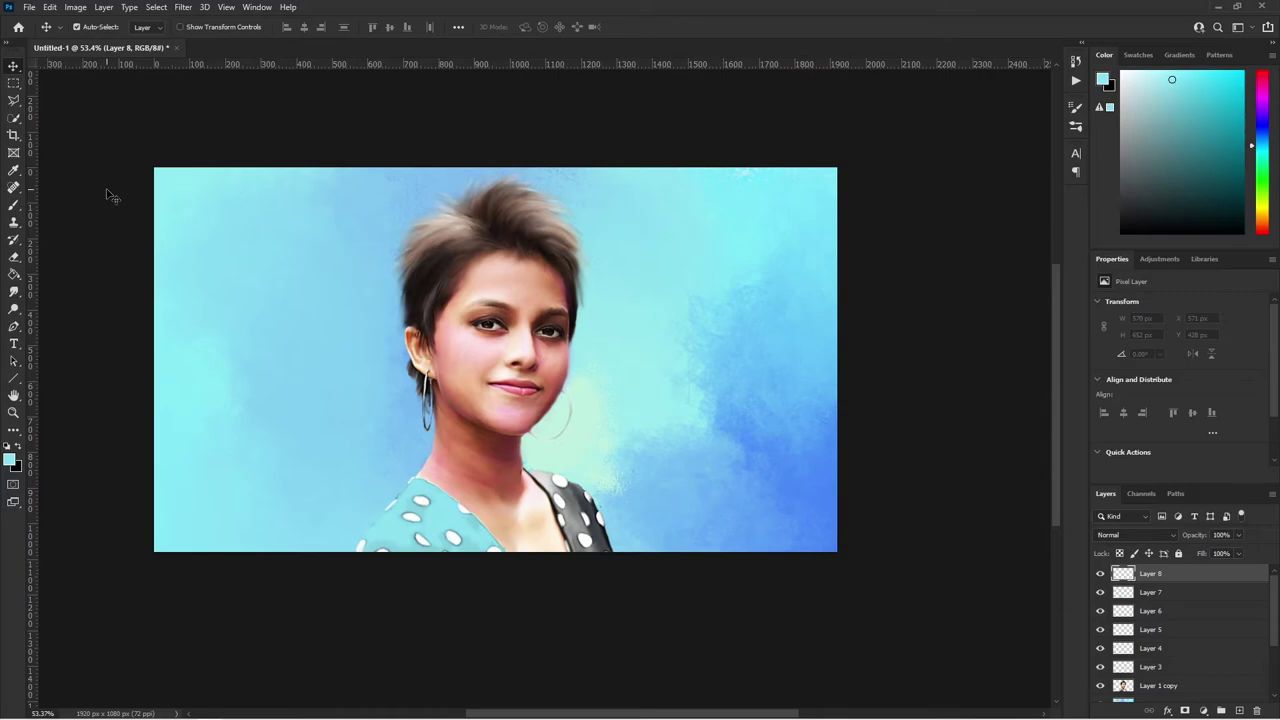
pyautogui.scroll(1, 468, 237)
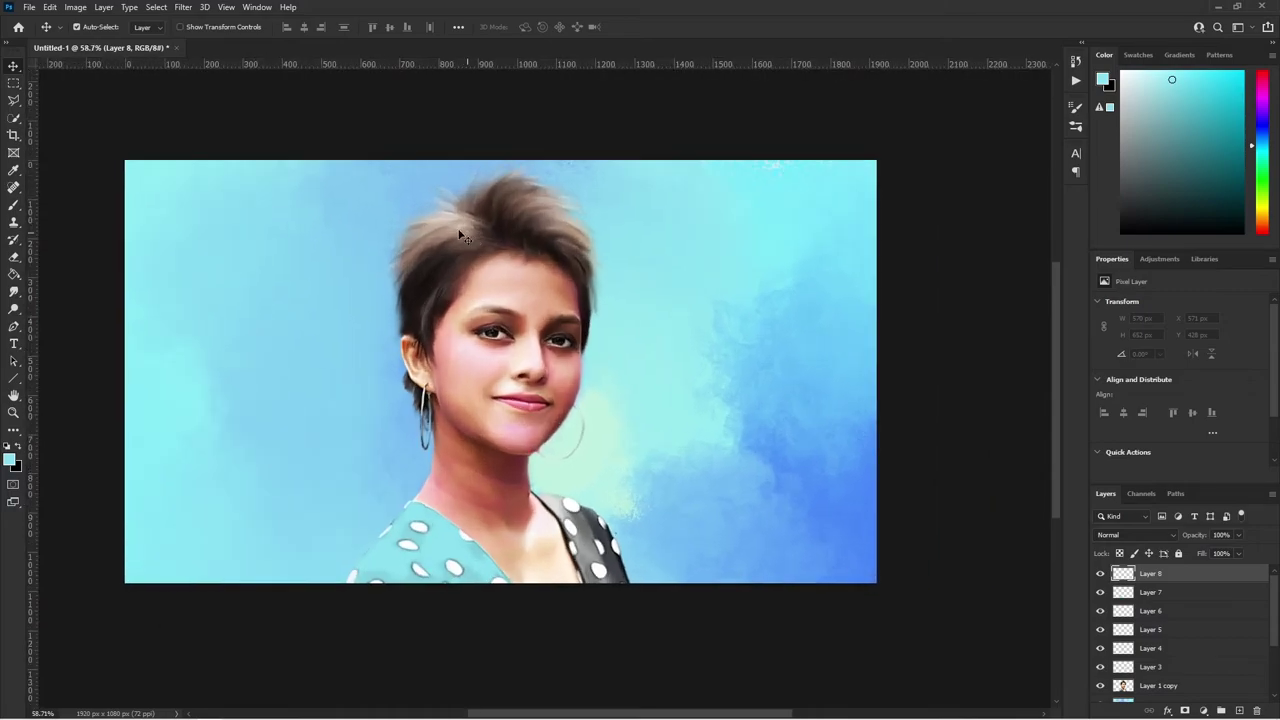
pyautogui.scroll(1, 405, 290)
pyautogui.scroll(-1, 345, 280)
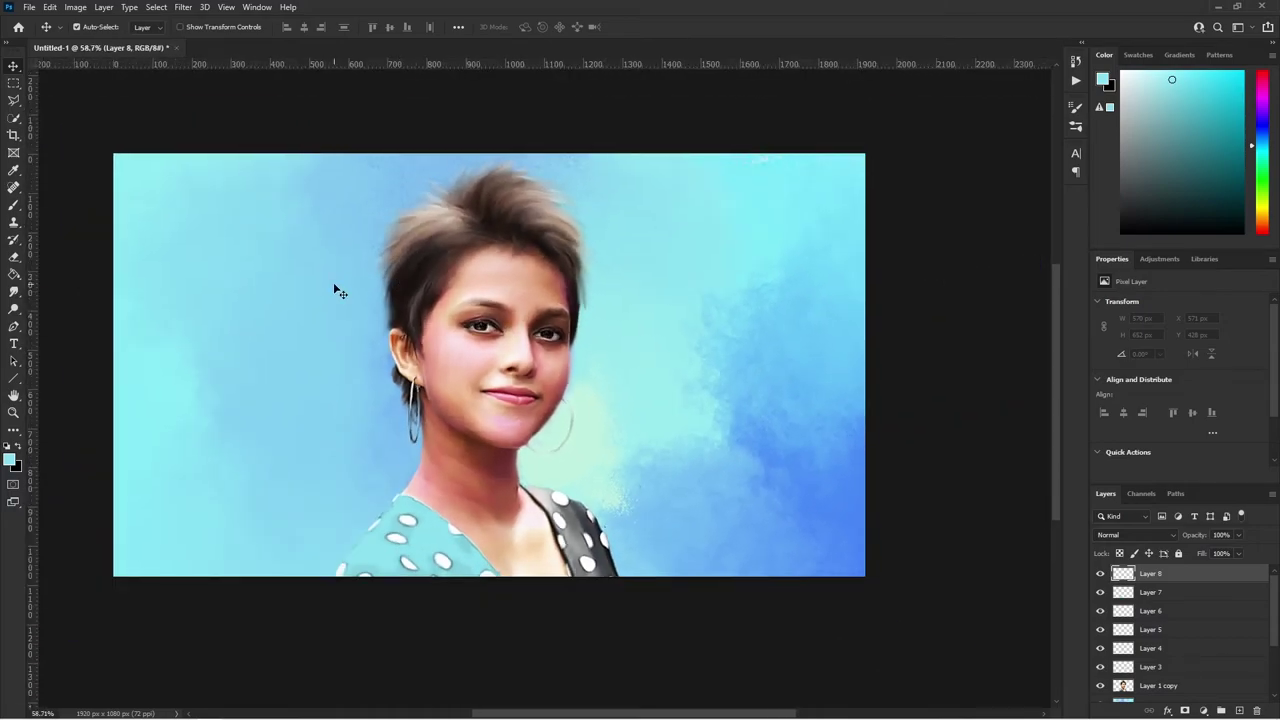
pyautogui.scroll(-2, 335, 290)
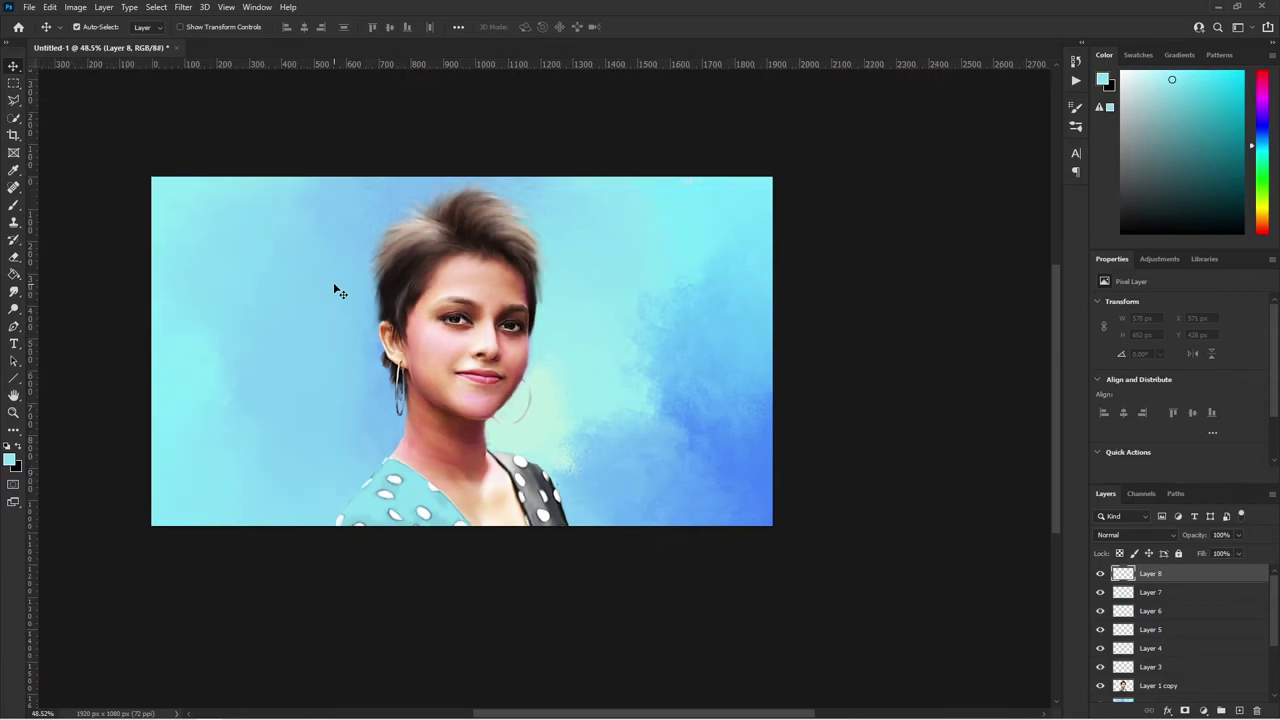
pyautogui.scroll(1, 334, 288)
pyautogui.scroll(1, 334, 288)
pyautogui.scroll(-1, 334, 288)
pyautogui.scroll(1, 114, 391)
pyautogui.scroll(-1, 110, 393)
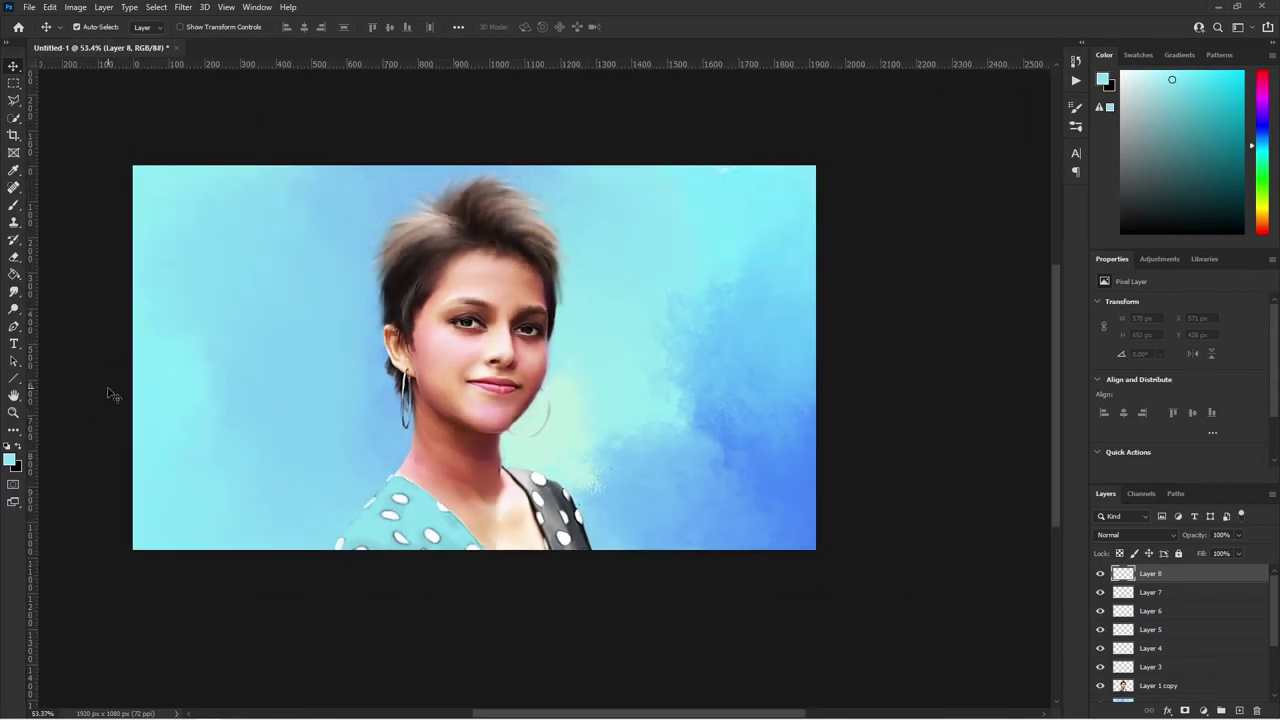
pyautogui.scroll(1, 199, 157)
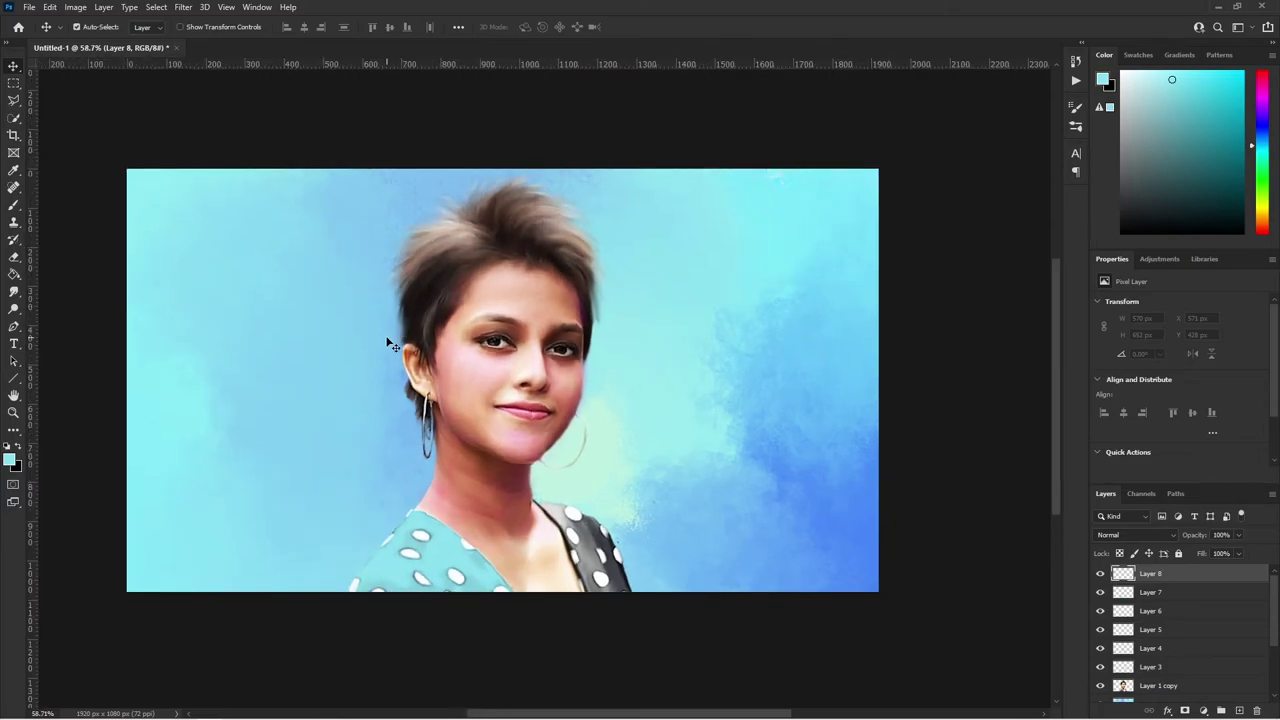
pyautogui.scroll(1, 393, 338)
pyautogui.press('b')
pyautogui.scroll(1, 393, 338)
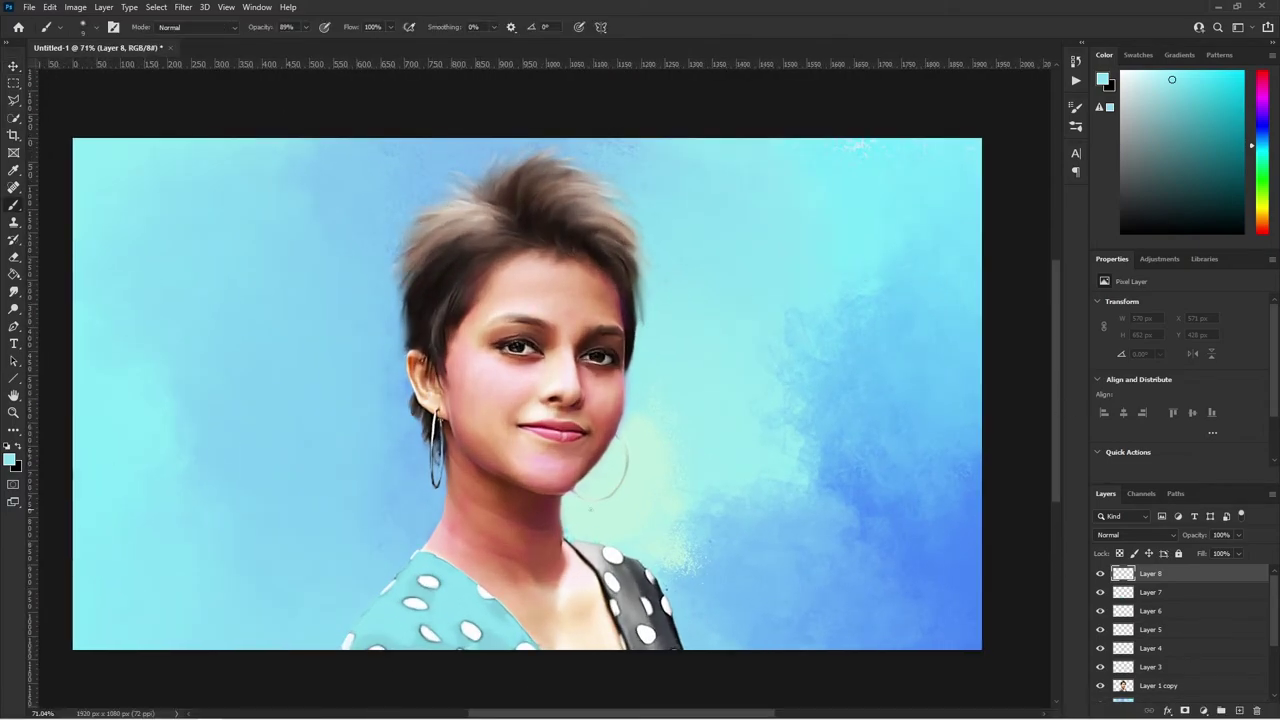
# - Change the foreground painting colour from cyan to magenta
pyautogui.click(11, 460)
pyautogui.click(1061, 192)
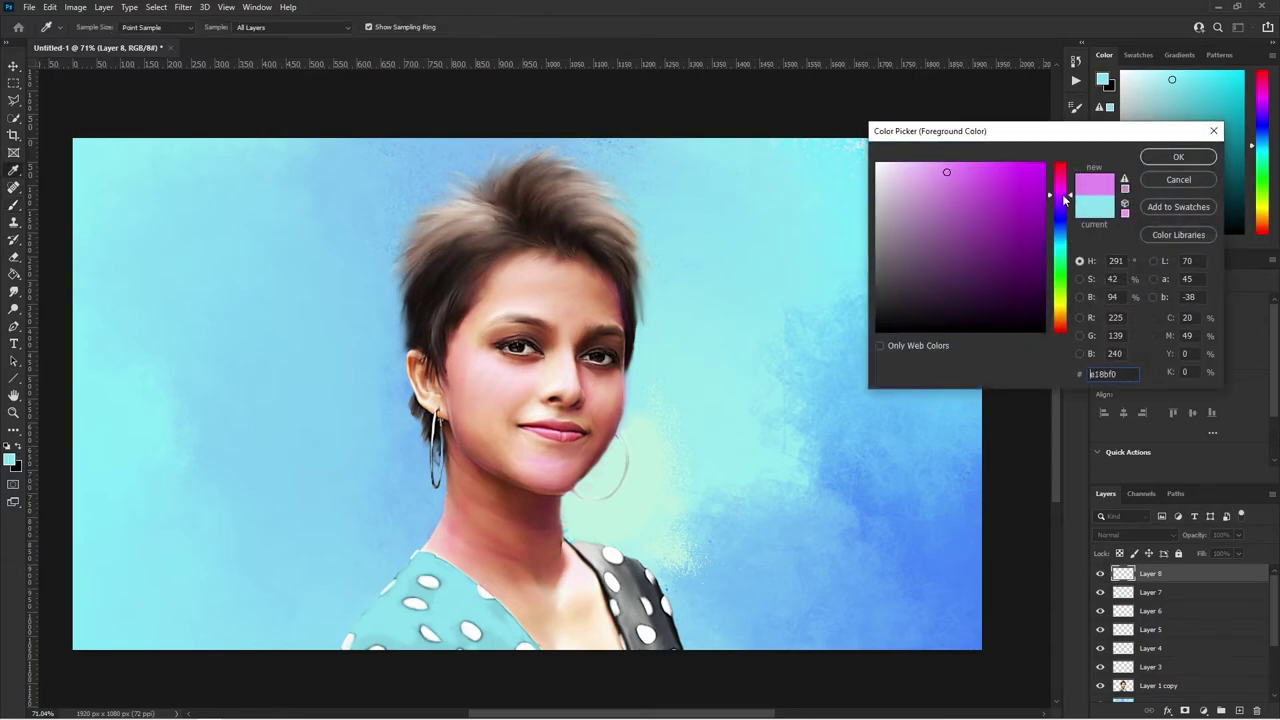
pyautogui.press('Return')
pyautogui.click(96, 27)
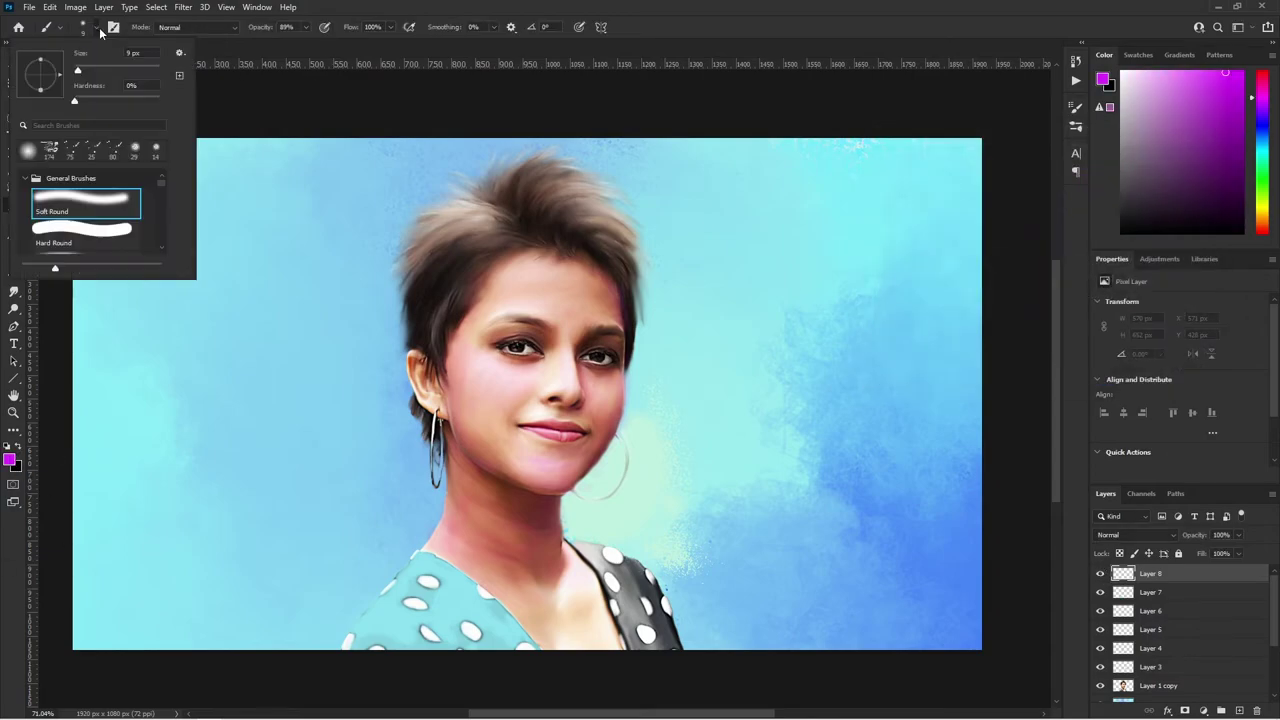
# - Choose a textured brush preset at size 40 with 13% opacity
pyautogui.scroll(-3, 95, 233)
pyautogui.scroll(-3, 95, 233)
pyautogui.scroll(-3, 95, 233)
pyautogui.scroll(-3, 95, 233)
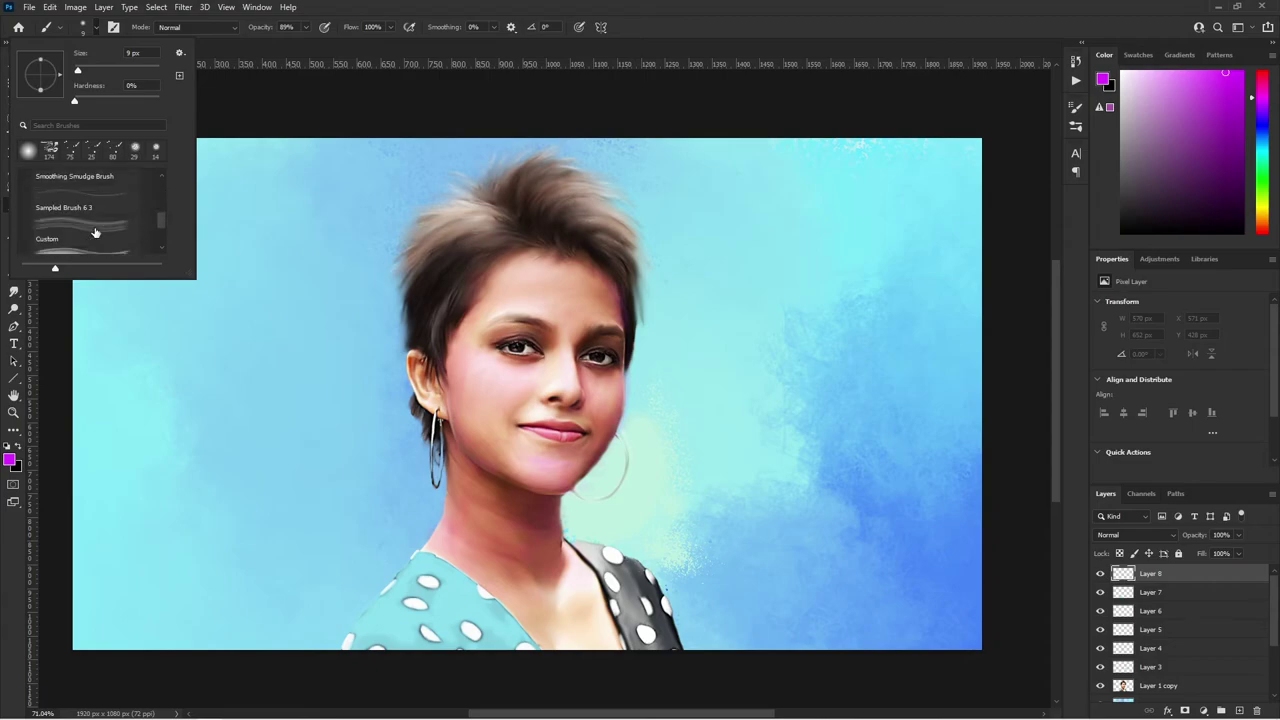
pyautogui.click(95, 233)
pyautogui.click(305, 28)
pyautogui.scroll(2, 420, 260)
pyautogui.scroll(2, 420, 260)
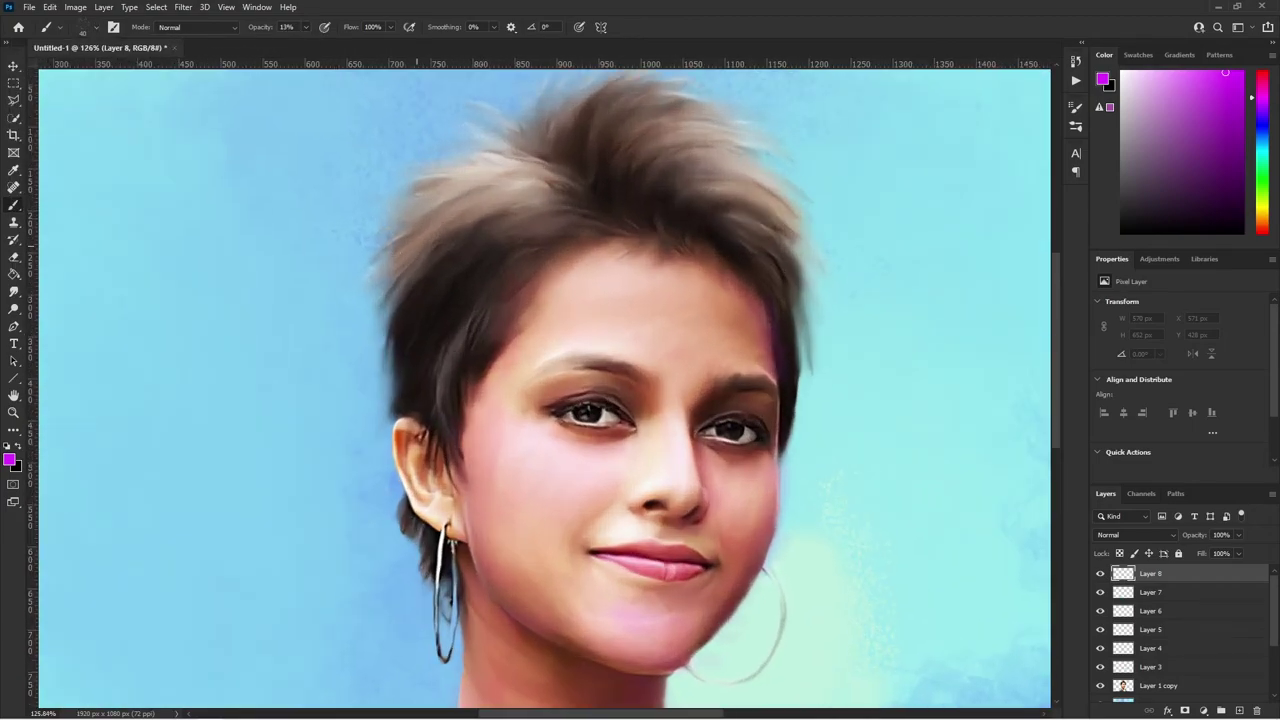
pyautogui.scroll(2, 470, 260)
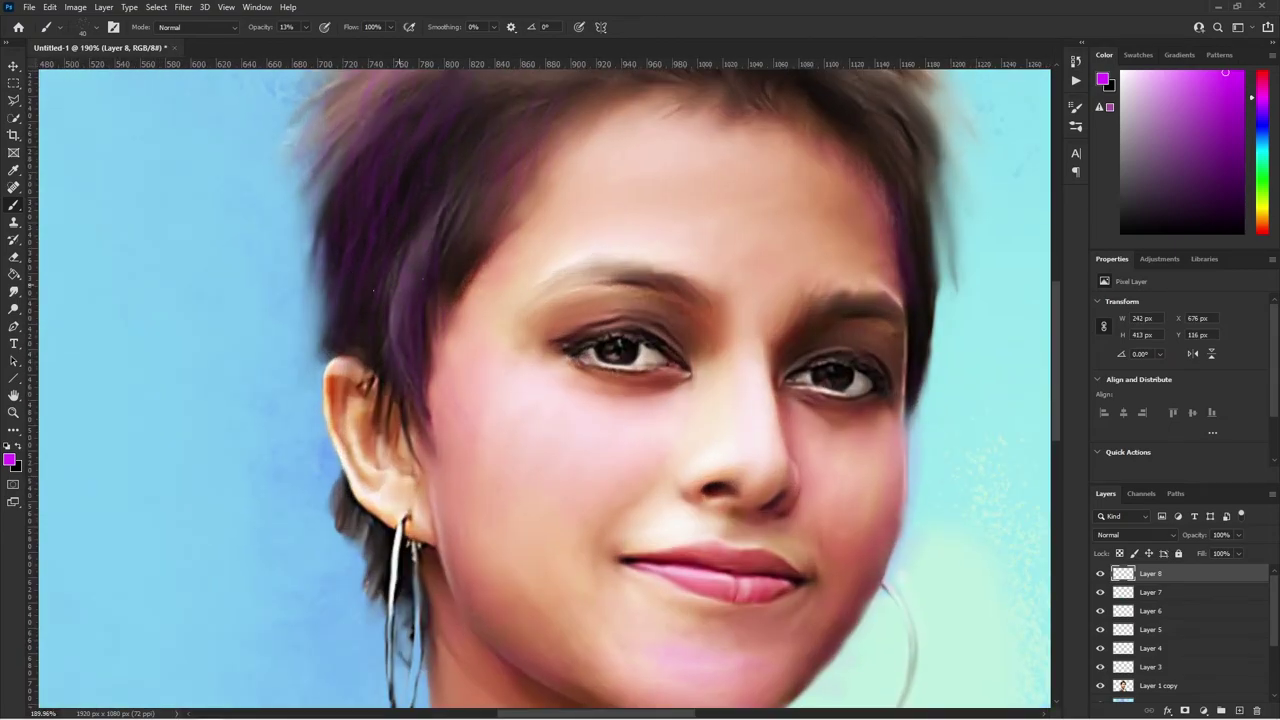
pyautogui.scroll(-3, 360, 600)
pyautogui.scroll(5, 360, 600)
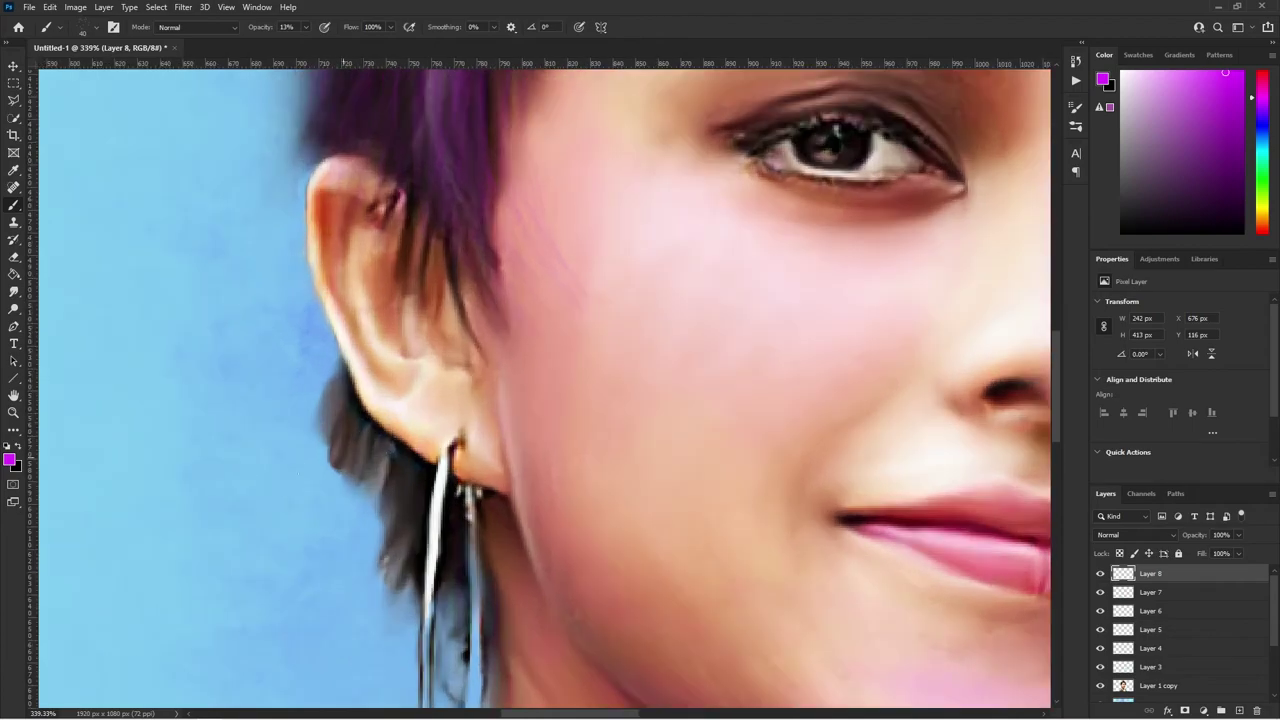
pyautogui.scroll(-6, 390, 402)
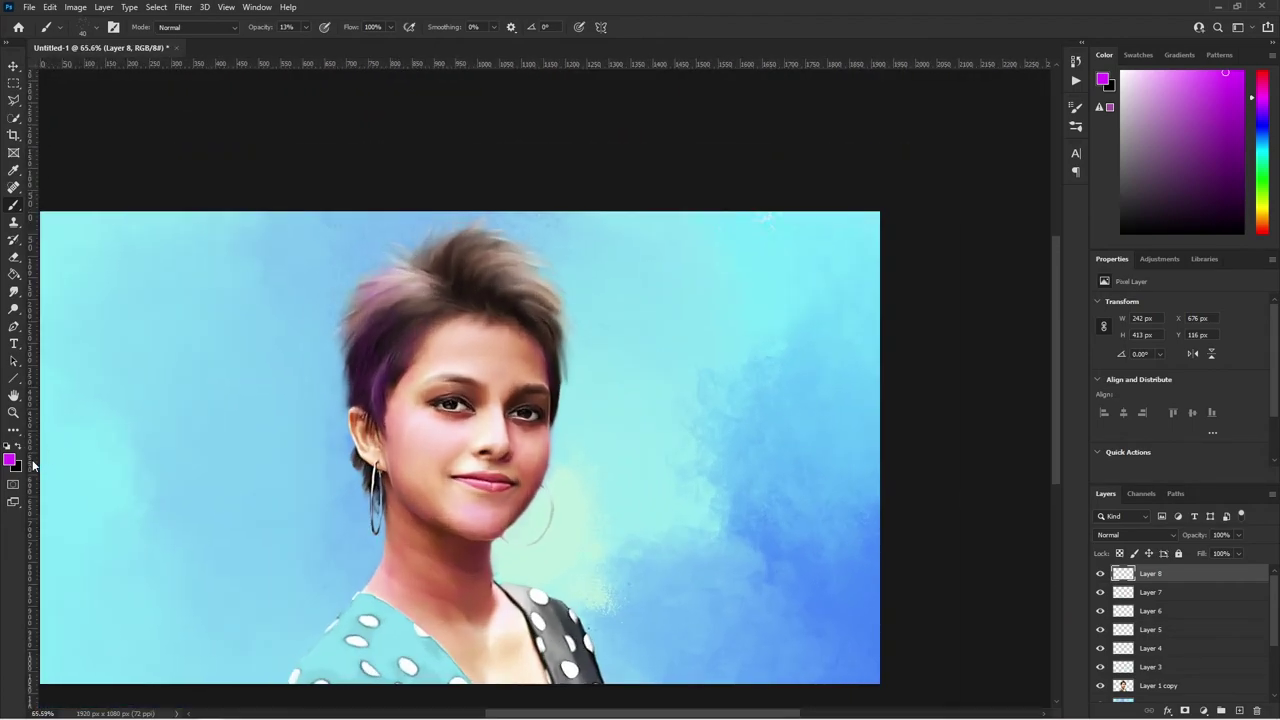
# - Paint faint lighter strokes across the hair and its middle strands
pyautogui.click(10, 459)
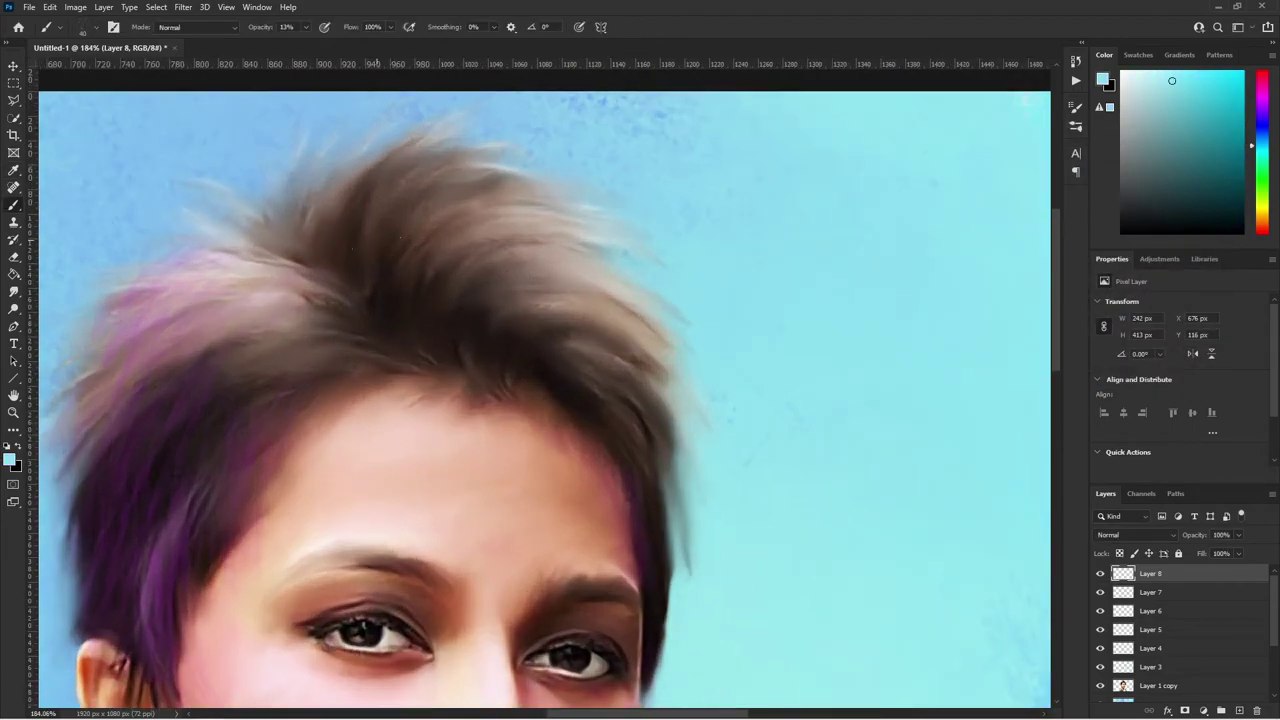
pyautogui.moveTo(392, 314); pyautogui.dragTo(510, 245)
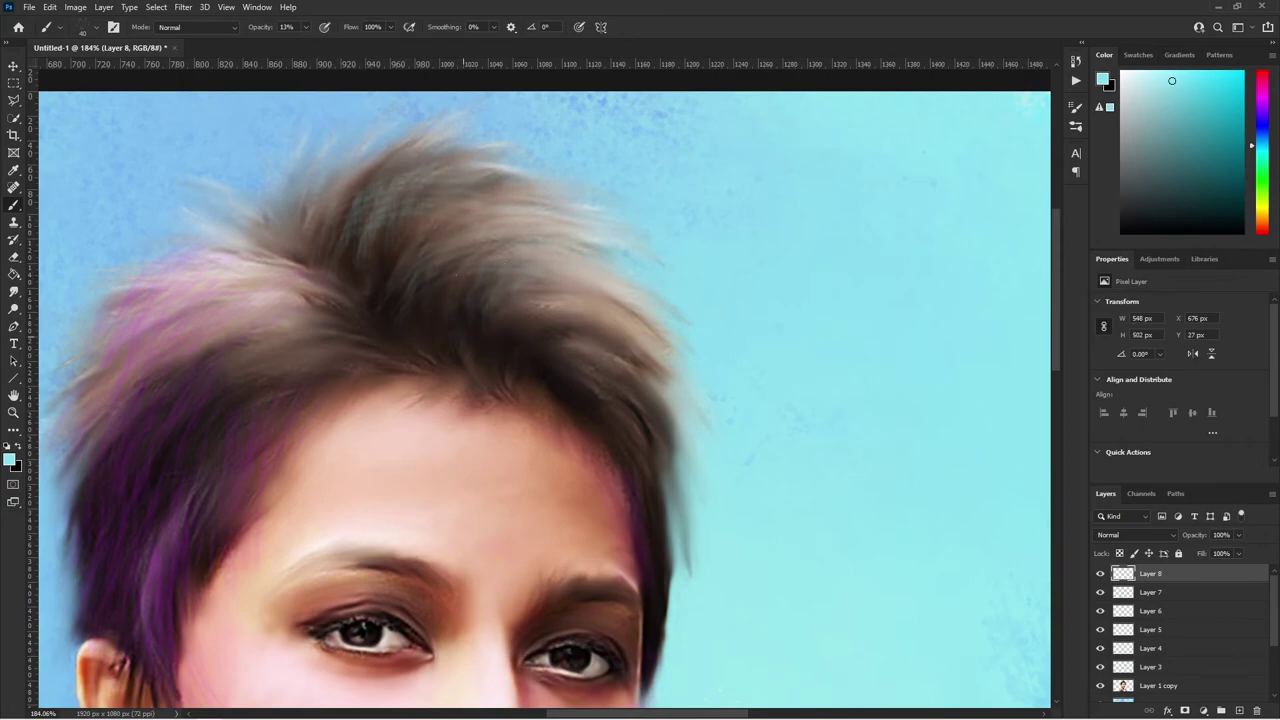
pyautogui.moveTo(414, 300)
pyautogui.mouseDown()
pyautogui.moveTo(550, 345)
pyautogui.moveTo(655, 440)
pyautogui.mouseUp()
pyautogui.moveTo(560, 360); pyautogui.dragTo(630, 445)
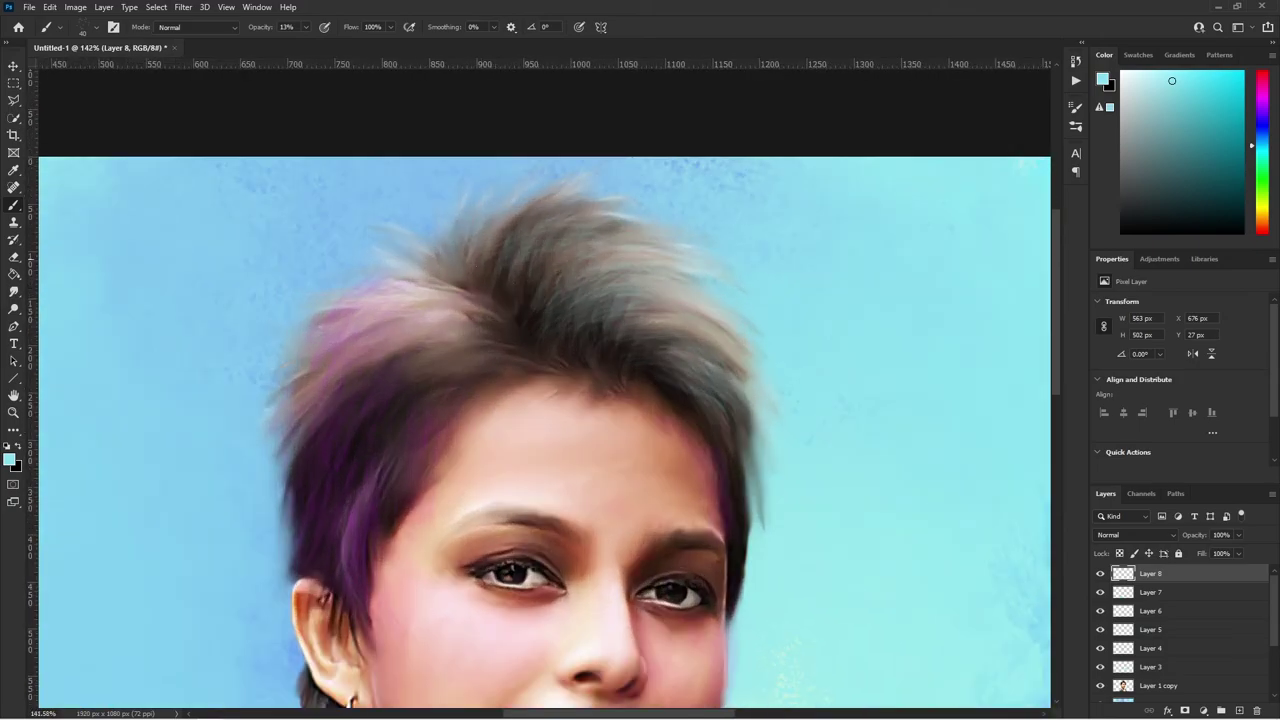
pyautogui.scroll(3, 516, 410)
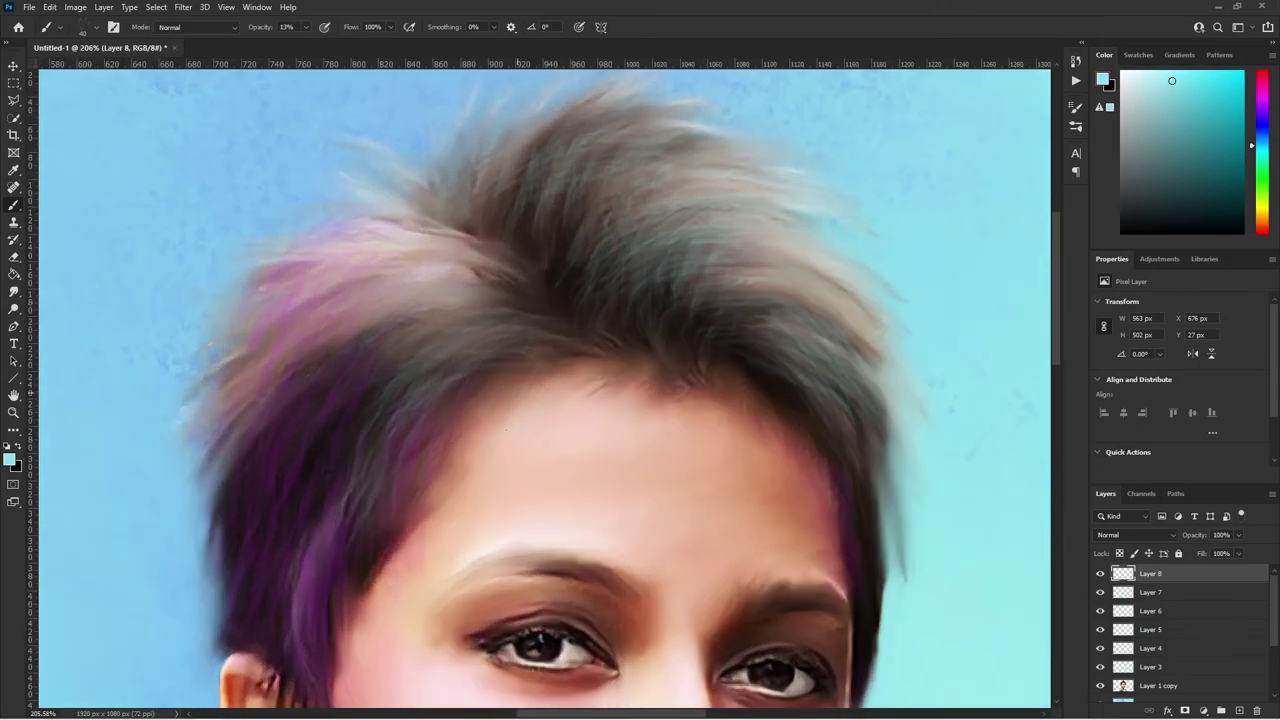
pyautogui.moveTo(600, 180); pyautogui.dragTo(565, 290)
pyautogui.moveTo(580, 210); pyautogui.dragTo(750, 340)
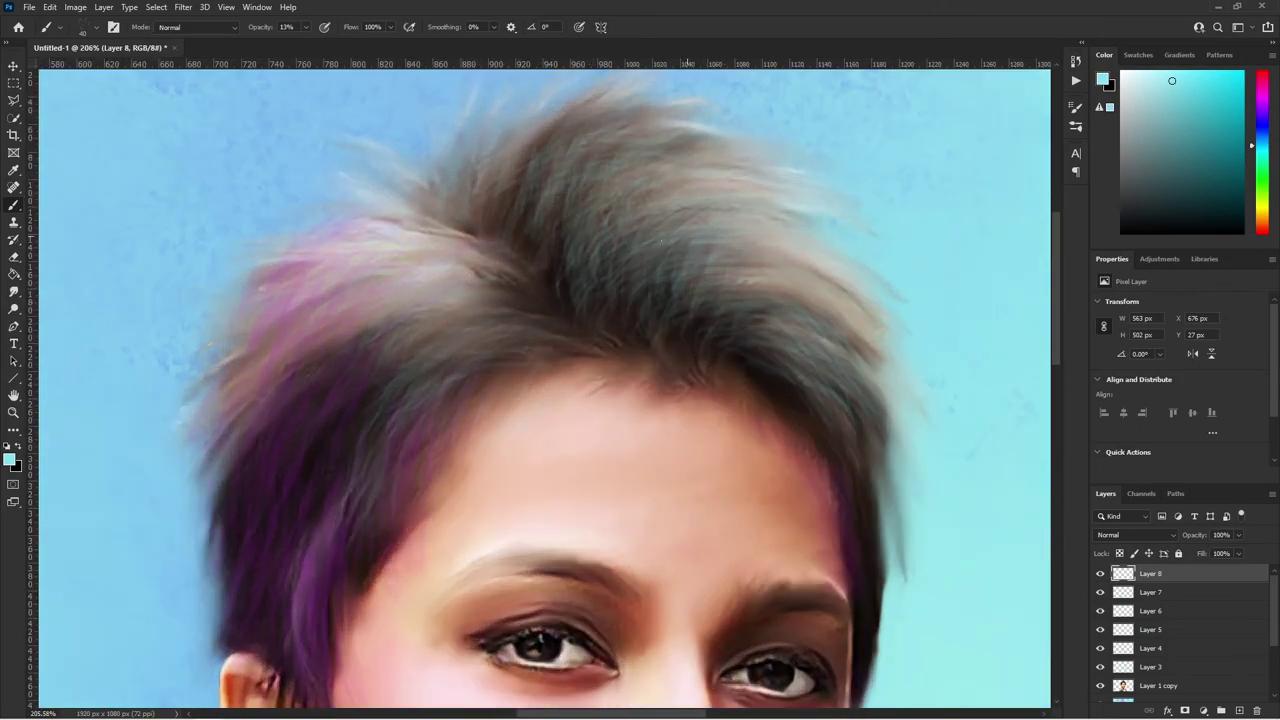
# - Brighten the right edge of the hair with long vertical light strokes
pyautogui.scroll(-5, 743, 380)
pyautogui.scroll(6, 700, 430)
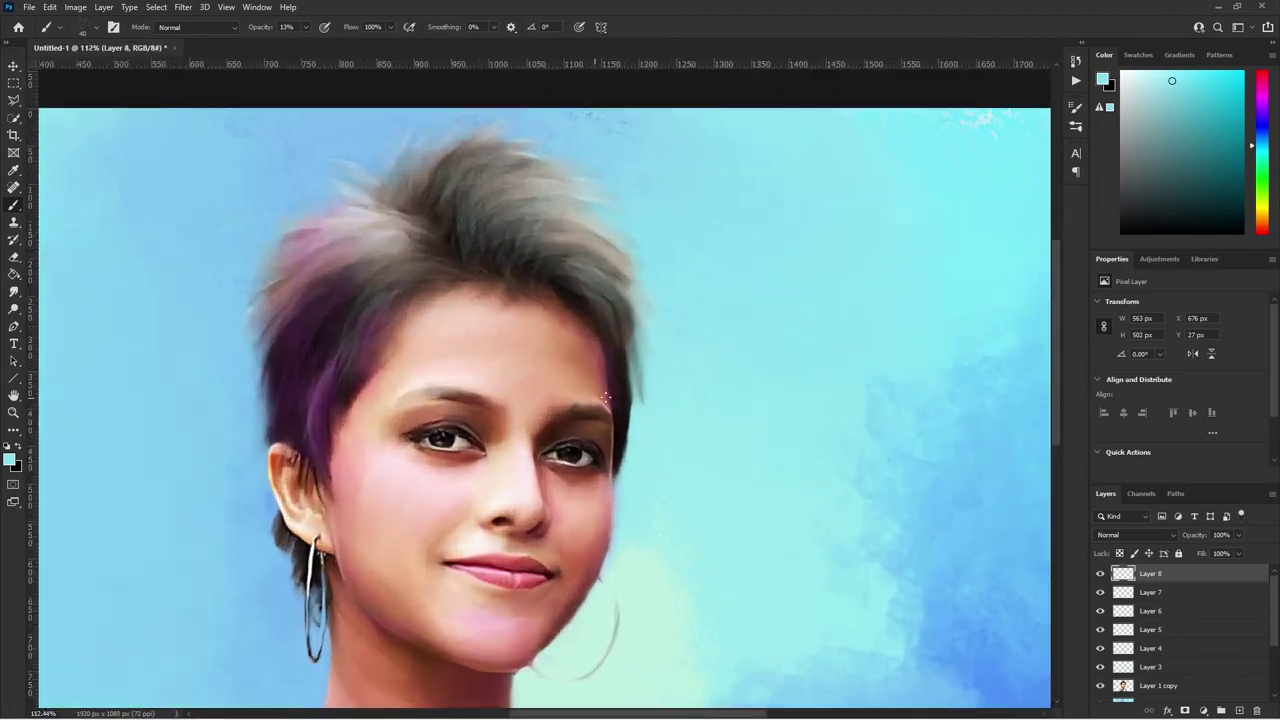
pyautogui.moveTo(612, 310); pyautogui.dragTo(608, 472)
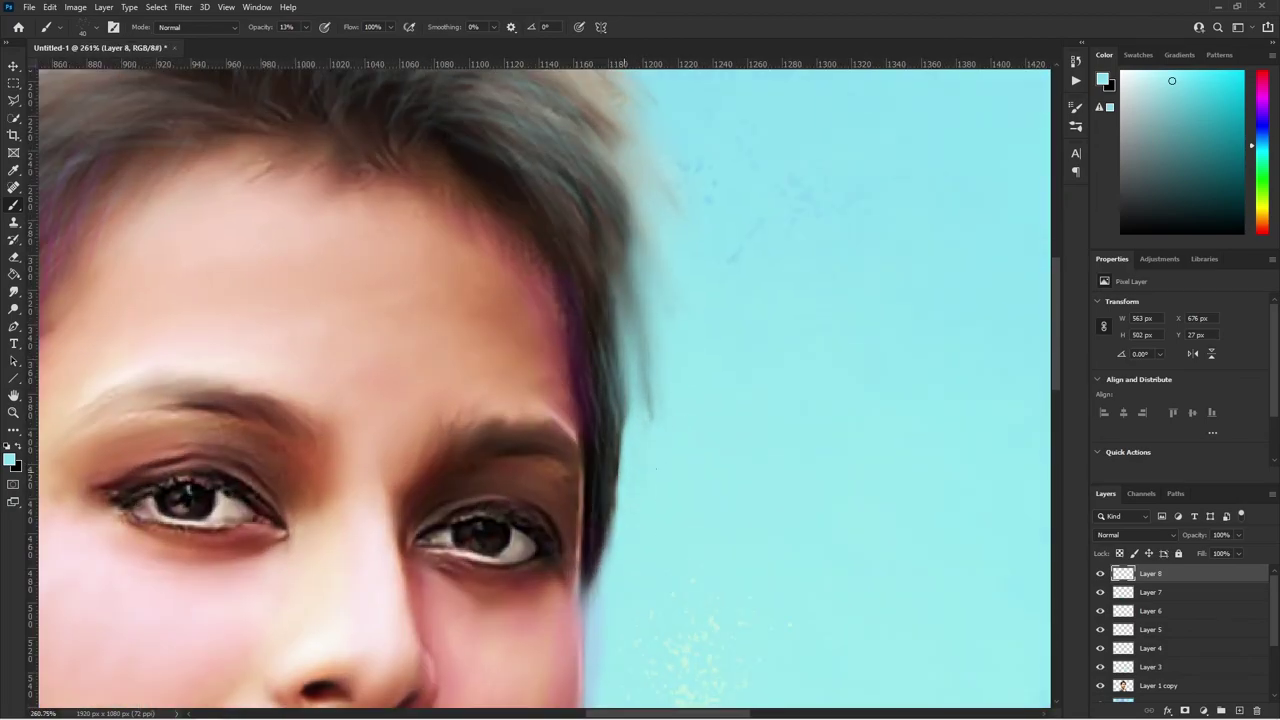
pyautogui.moveTo(610, 186); pyautogui.dragTo(606, 550)
pyautogui.scroll(-5, 600, 450)
pyautogui.scroll(3, 671, 543)
pyautogui.scroll(3, 620, 450)
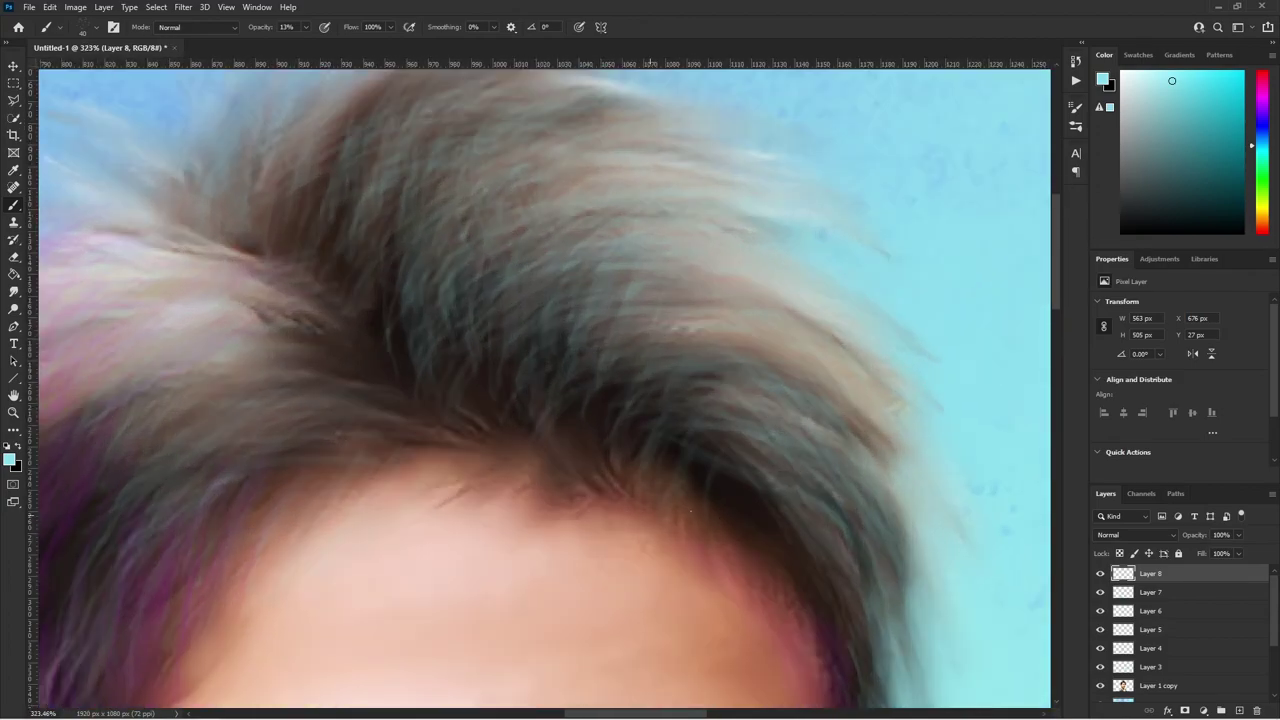
pyautogui.scroll(-5, 821, 590)
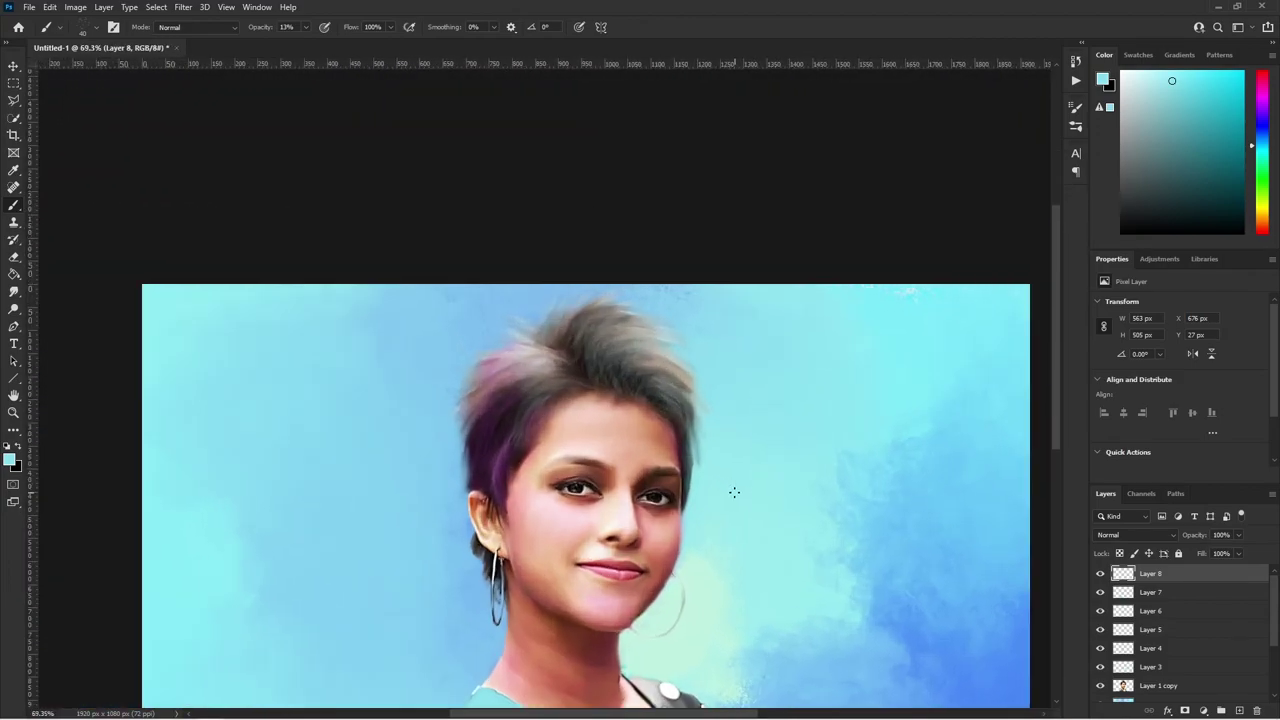
pyautogui.scroll(2, 629, 297)
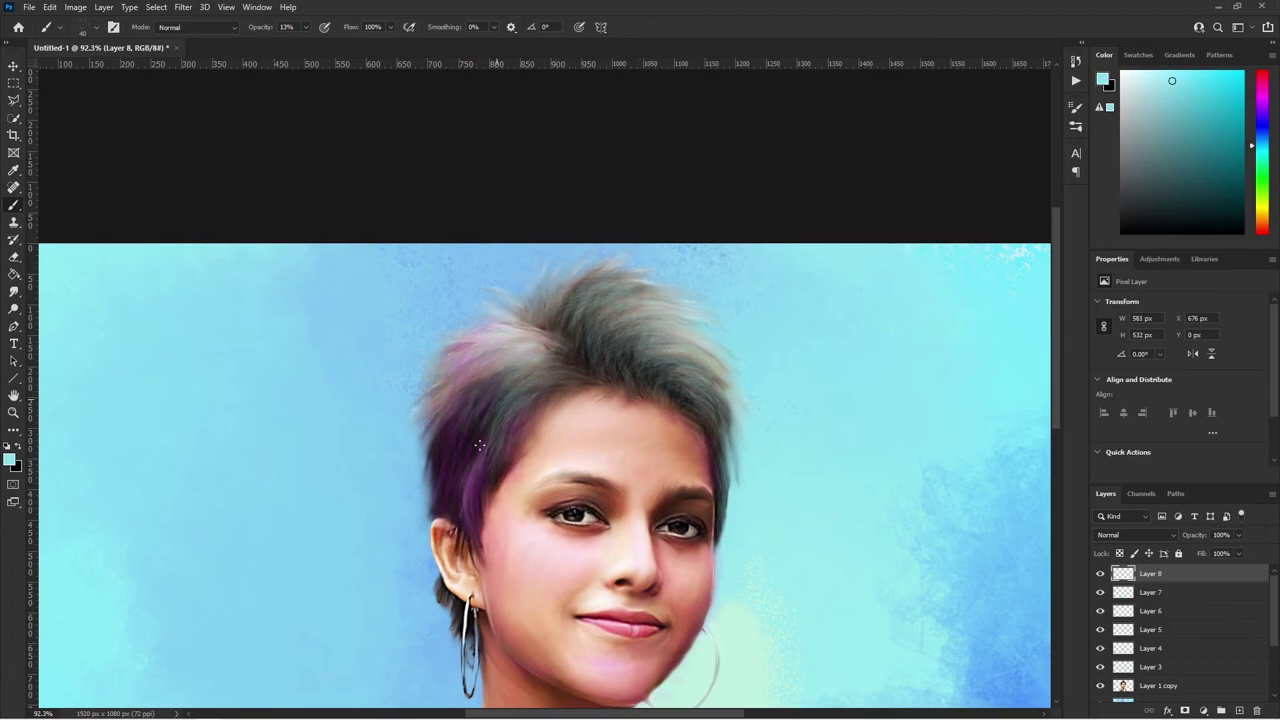
pyautogui.scroll(-2, 597, 486)
pyautogui.scroll(1, 799, 475)
# - Set the foreground colour to purple to tint the top of the hair
pyautogui.click(10, 459)
pyautogui.click(946, 171)
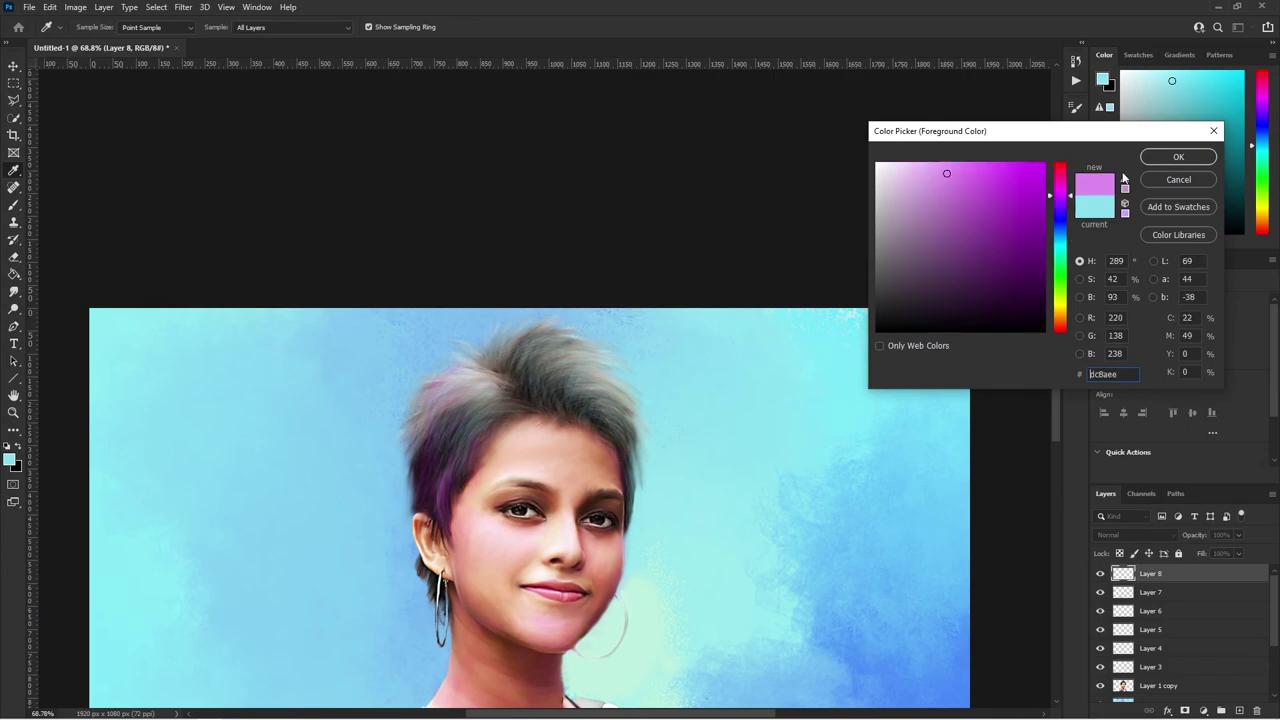
pyautogui.click(1166, 154)
pyautogui.scroll(1, 479, 440)
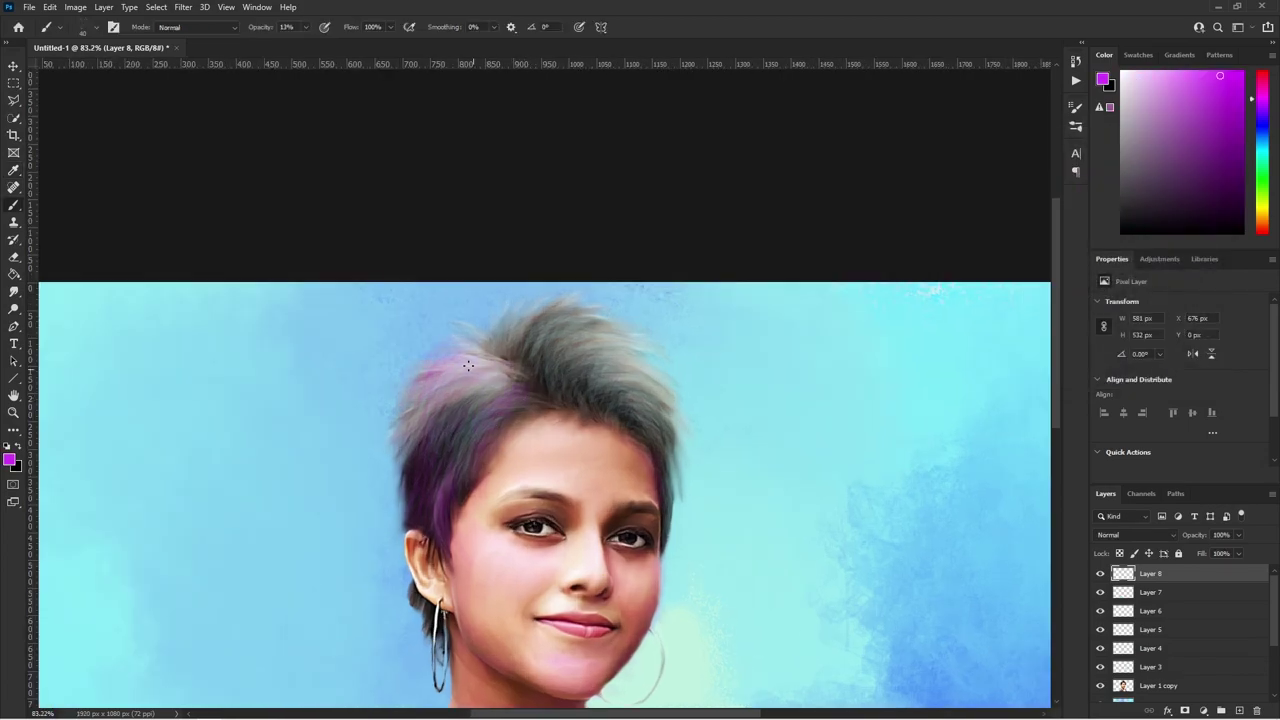
pyautogui.scroll(-5, 580, 398)
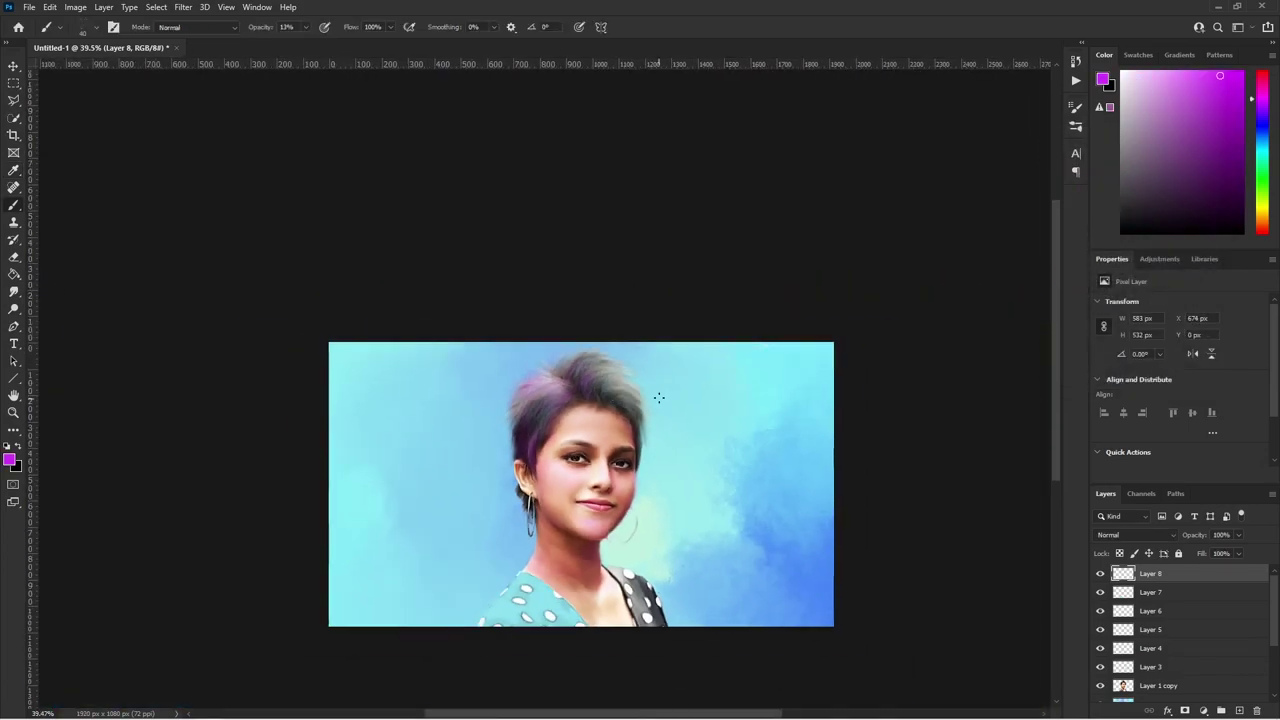
pyautogui.scroll(5, 563, 371)
pyautogui.scroll(-1, 598, 372)
# - Sample the background's light cyan as the foreground colour and switch to the Move tool
pyautogui.click(10, 459)
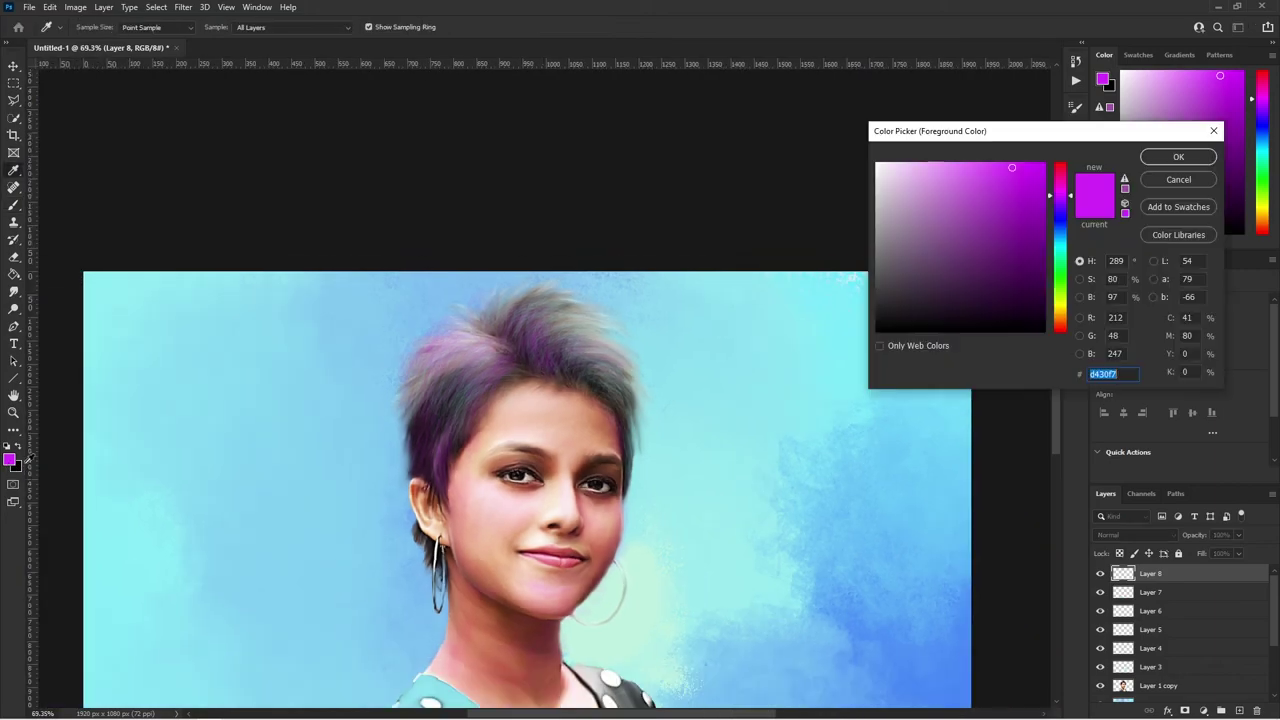
pyautogui.click(628, 581)
pyautogui.click(1178, 157)
pyautogui.scroll(1, 513, 379)
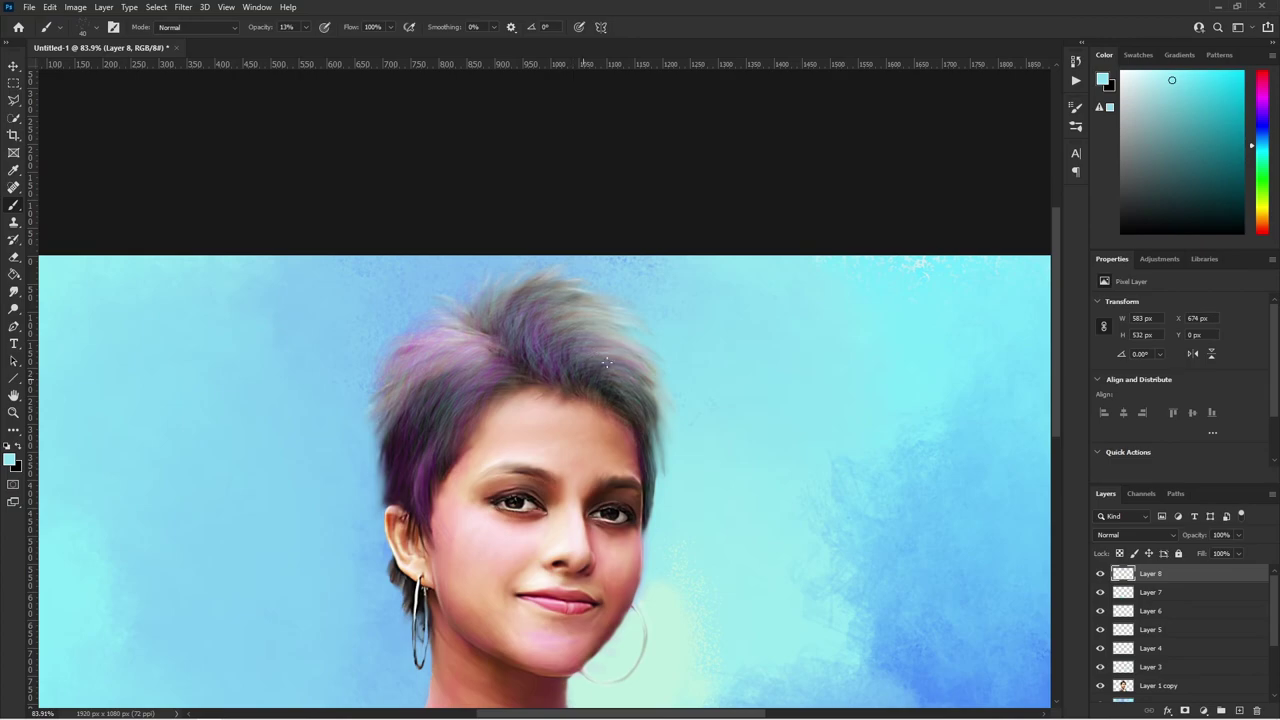
pyautogui.scroll(-3, 473, 409)
pyautogui.scroll(-1, 650, 381)
pyautogui.press('v')
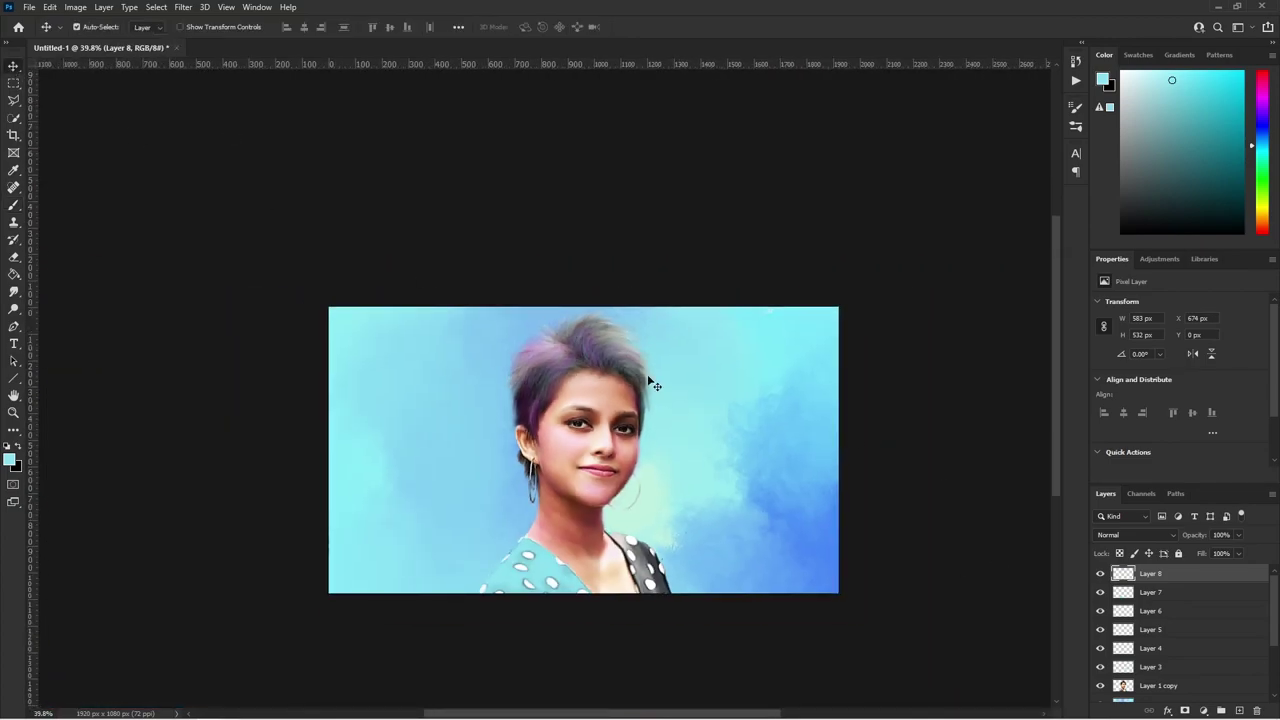
pyautogui.scroll(1, 529, 441)
pyautogui.scroll(1, 529, 441)
# - Set Layer 4's blend mode to Color
pyautogui.click(529, 441)
pyautogui.scroll(-2, 529, 441)
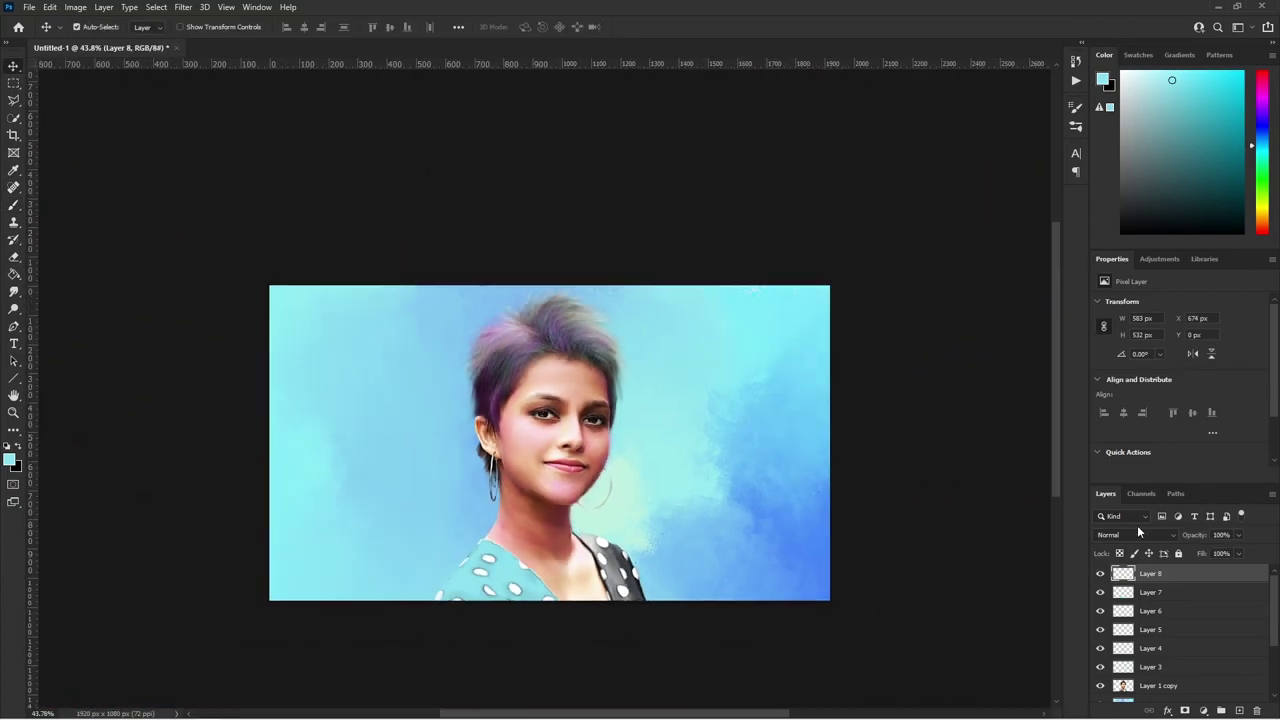
pyautogui.click(1135, 535)
pyautogui.click(1111, 695)
pyautogui.click(1150, 629)
pyautogui.click(1135, 535)
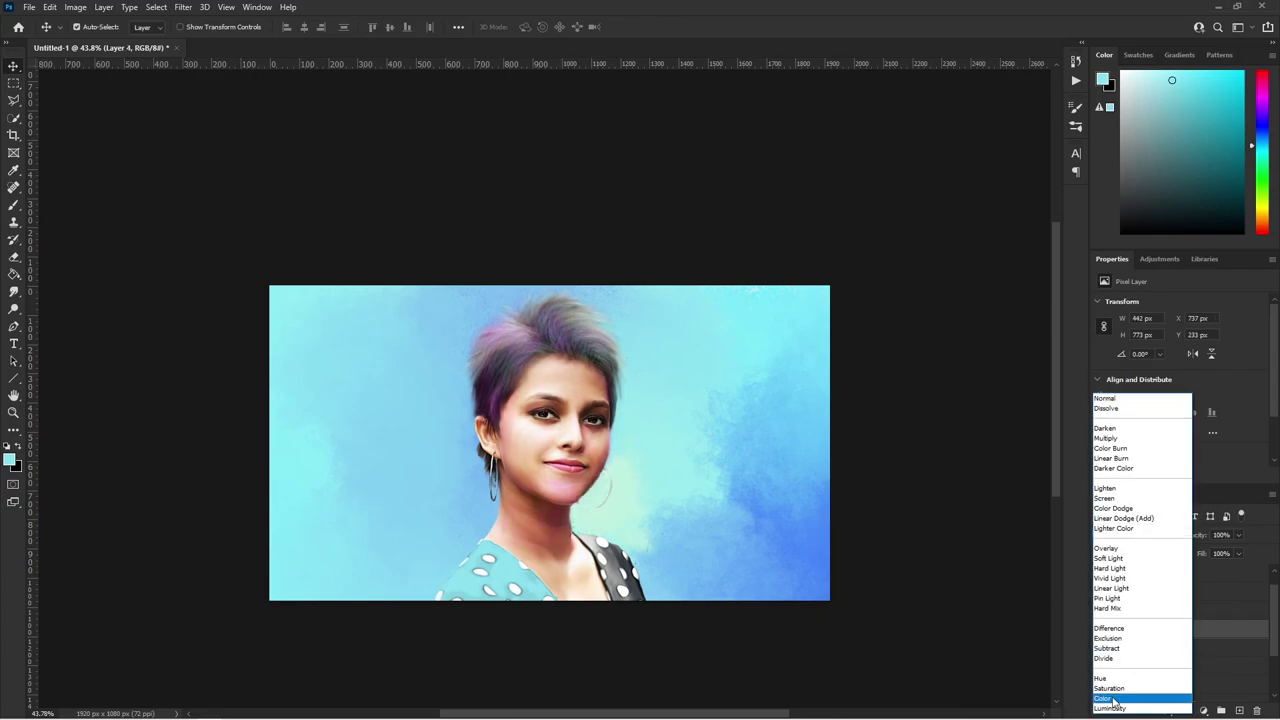
pyautogui.click(1111, 695)
# - Set Layers 5, 6 and 8 to the Color blend mode
pyautogui.click(1150, 610)
pyautogui.click(1135, 535)
pyautogui.click(1111, 695)
pyautogui.click(1150, 592)
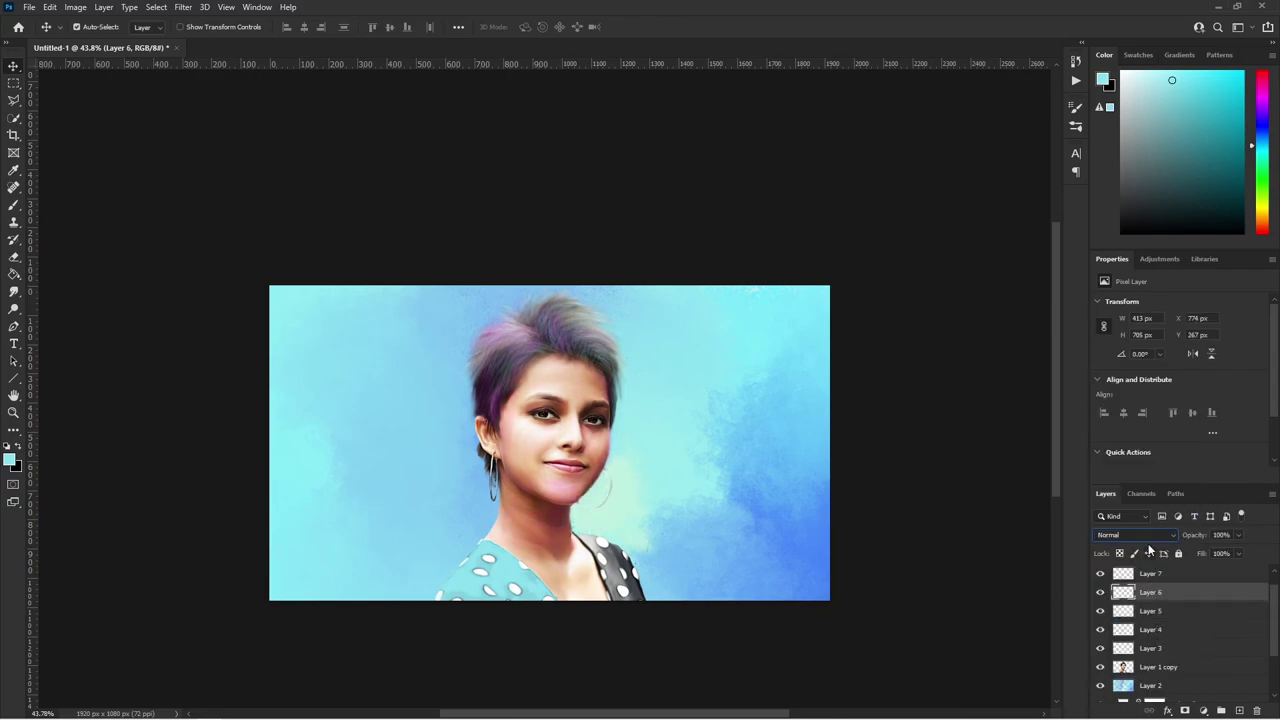
pyautogui.click(1135, 535)
pyautogui.click(1111, 695)
pyautogui.scroll(1, 1175, 640)
pyautogui.click(1150, 573)
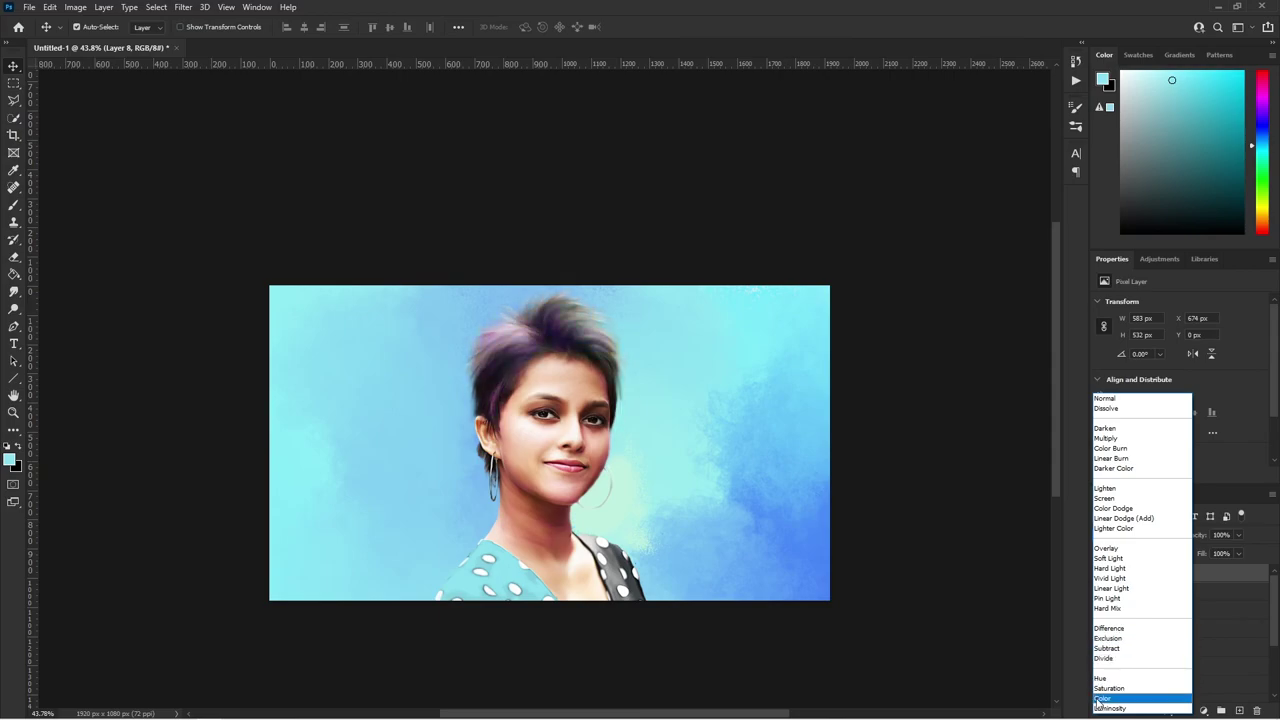
pyautogui.click(1103, 698)
pyautogui.scroll(2, 575, 437)
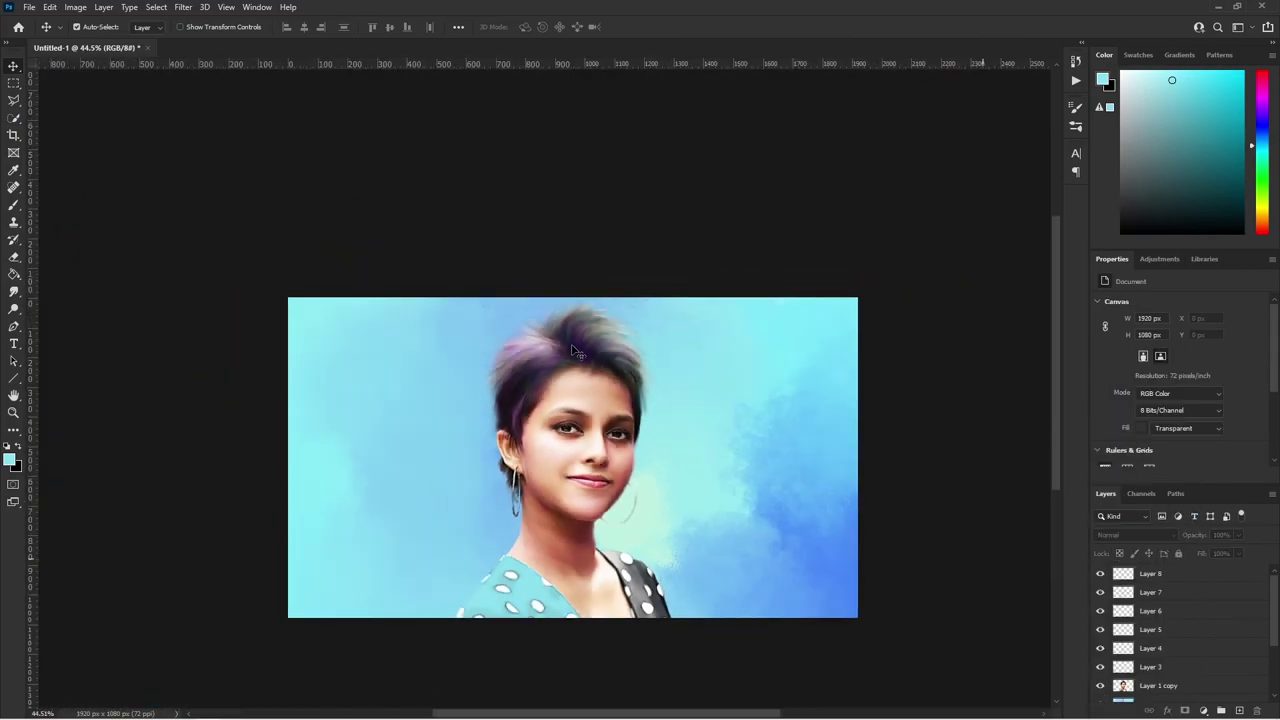
# - Toggle Layer 7's visibility to compare, then set it to the Color blend mode
pyautogui.click(1100, 592)
pyautogui.click(1100, 592)
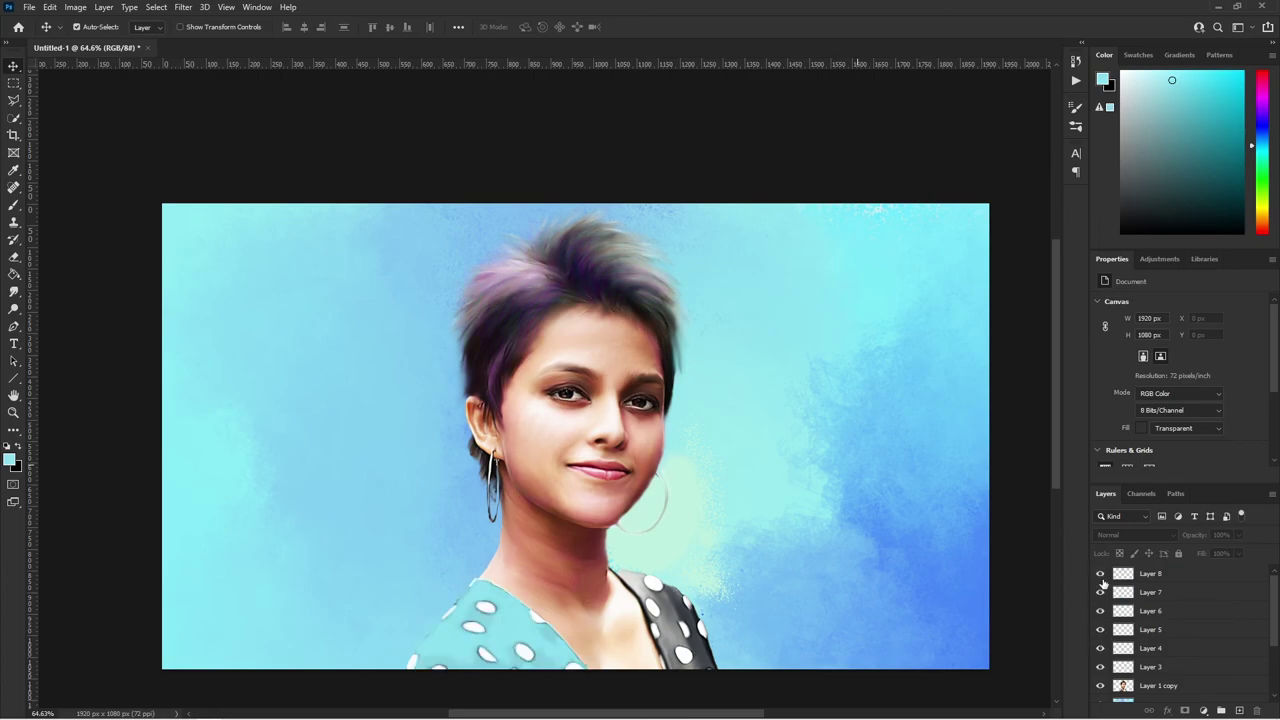
pyautogui.click(1100, 592)
pyautogui.click(1100, 592)
pyautogui.click(1180, 592)
pyautogui.click(1120, 535)
pyautogui.click(1024, 503)
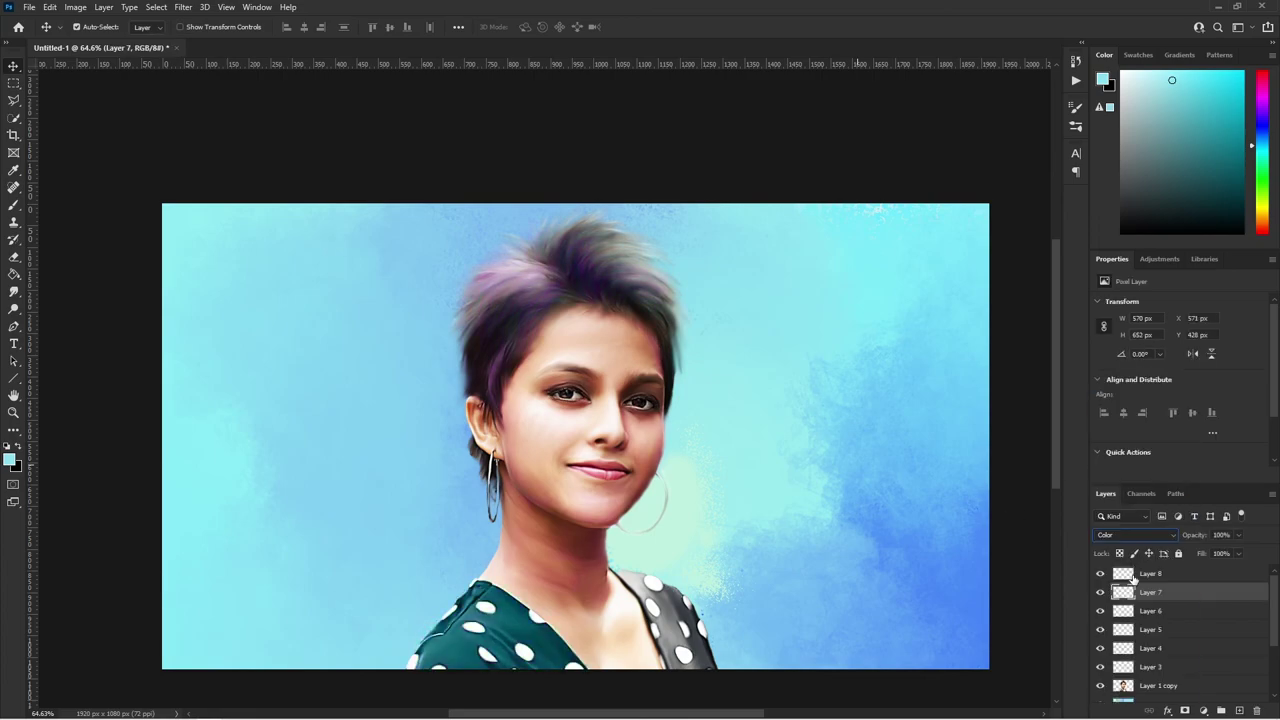
# - Try Layer 8's blend mode options, then select Layer 2 and the Color Fill 1 layer
pyautogui.click(1134, 578)
pyautogui.click(1120, 535)
pyautogui.click(943, 529)
pyautogui.scroll(-2, 901, 530)
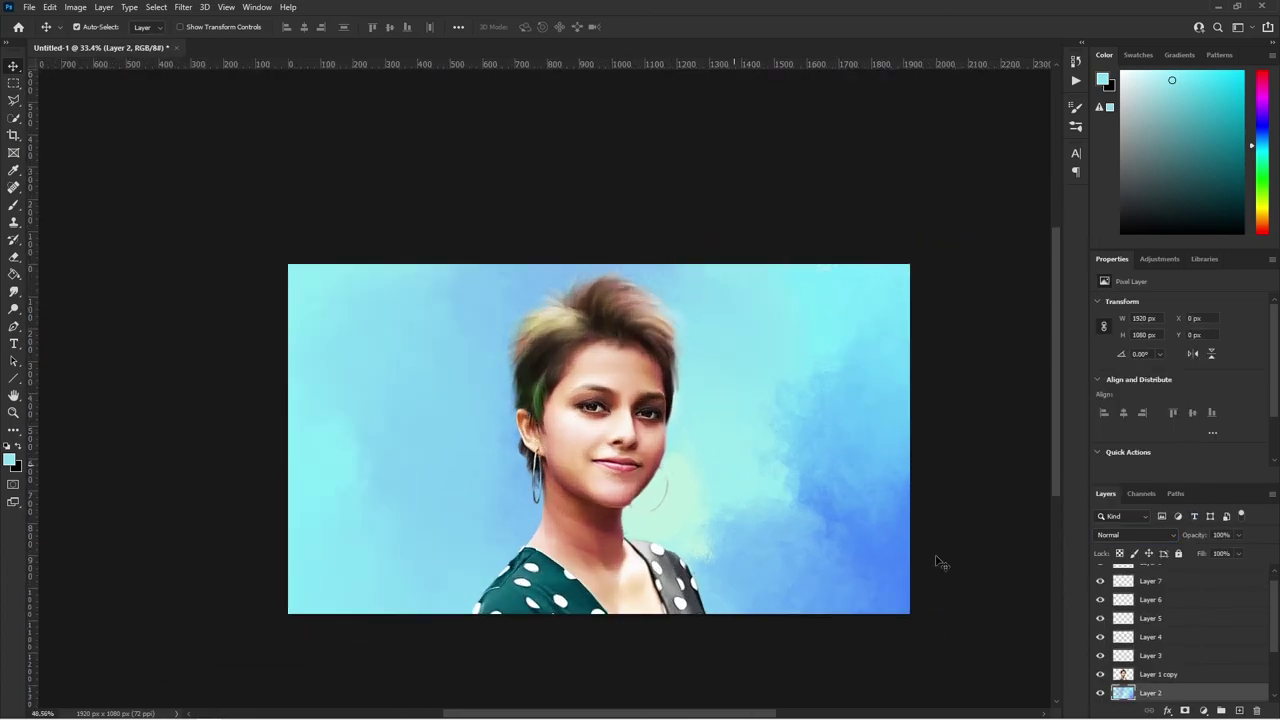
pyautogui.scroll(2, 934, 560)
pyautogui.scroll(-1, 700, 329)
pyautogui.scroll(-2, 645, 443)
pyautogui.scroll(2, 645, 420)
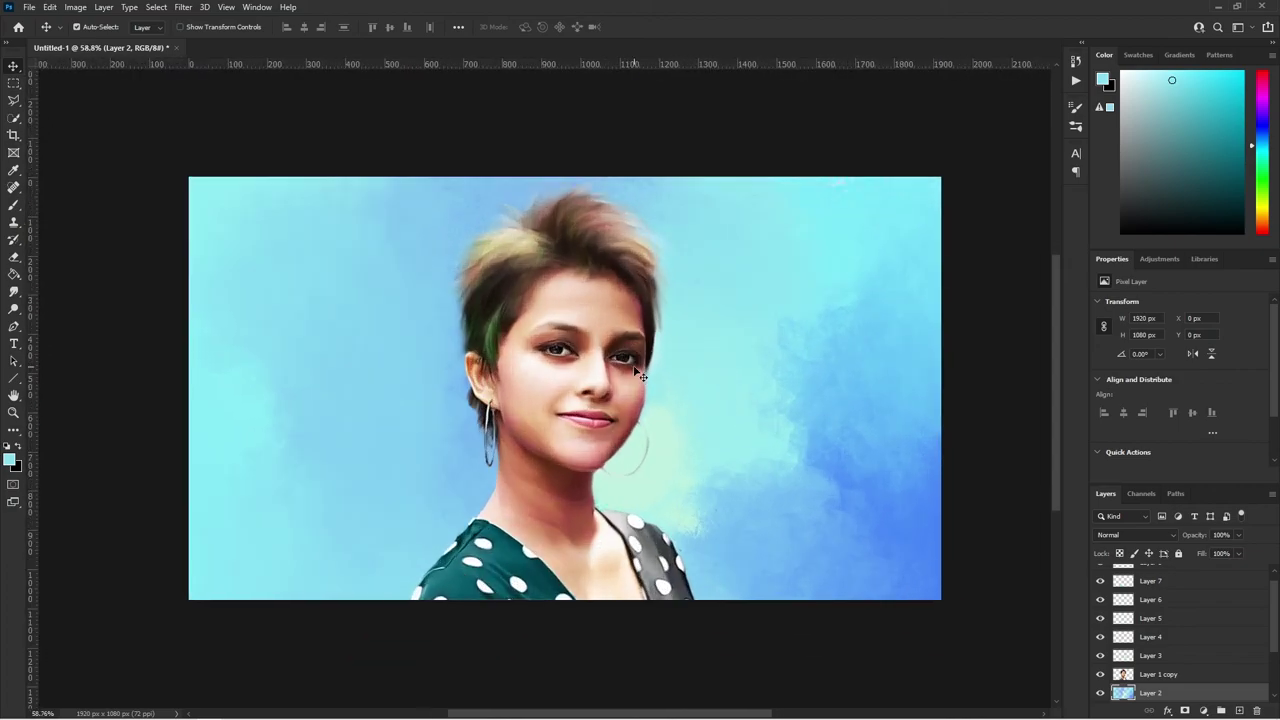
pyautogui.scroll(-1, 640, 400)
pyautogui.scroll(1, 712, 400)
pyautogui.scroll(1, 715, 402)
pyautogui.scroll(-1, 544, 323)
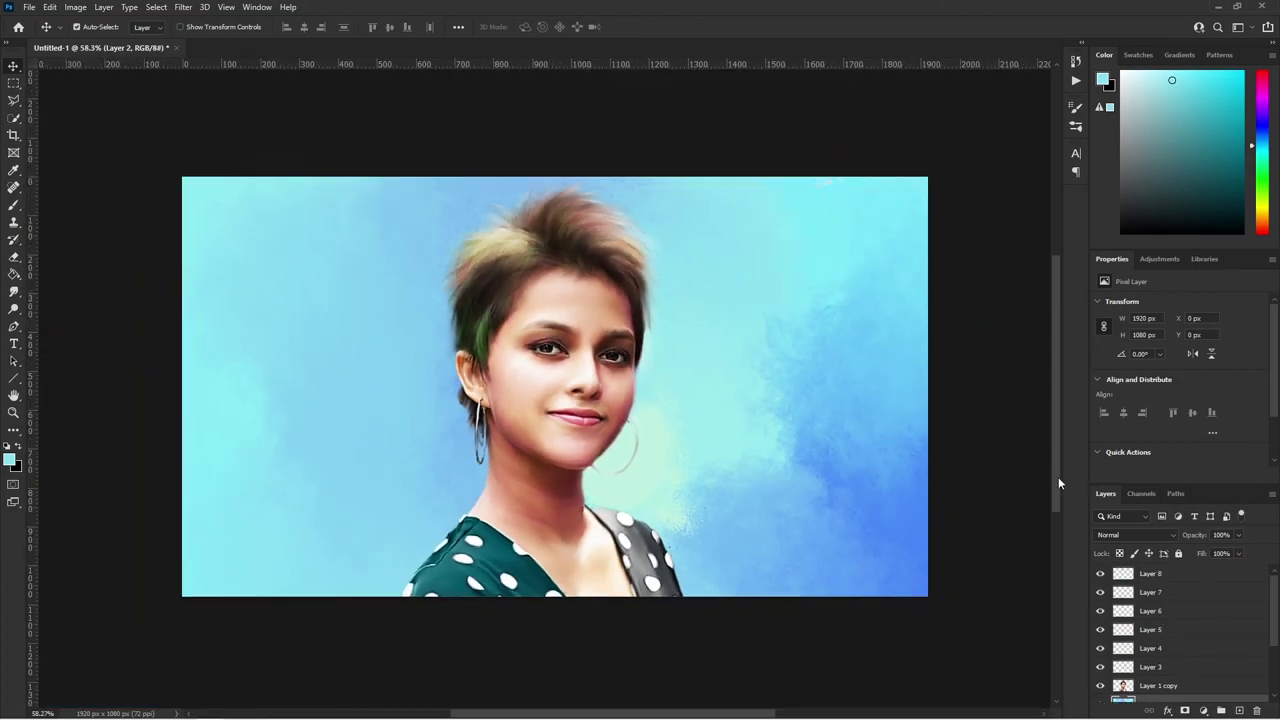
pyautogui.scroll(-3, 1180, 620)
pyautogui.click(1185, 638)
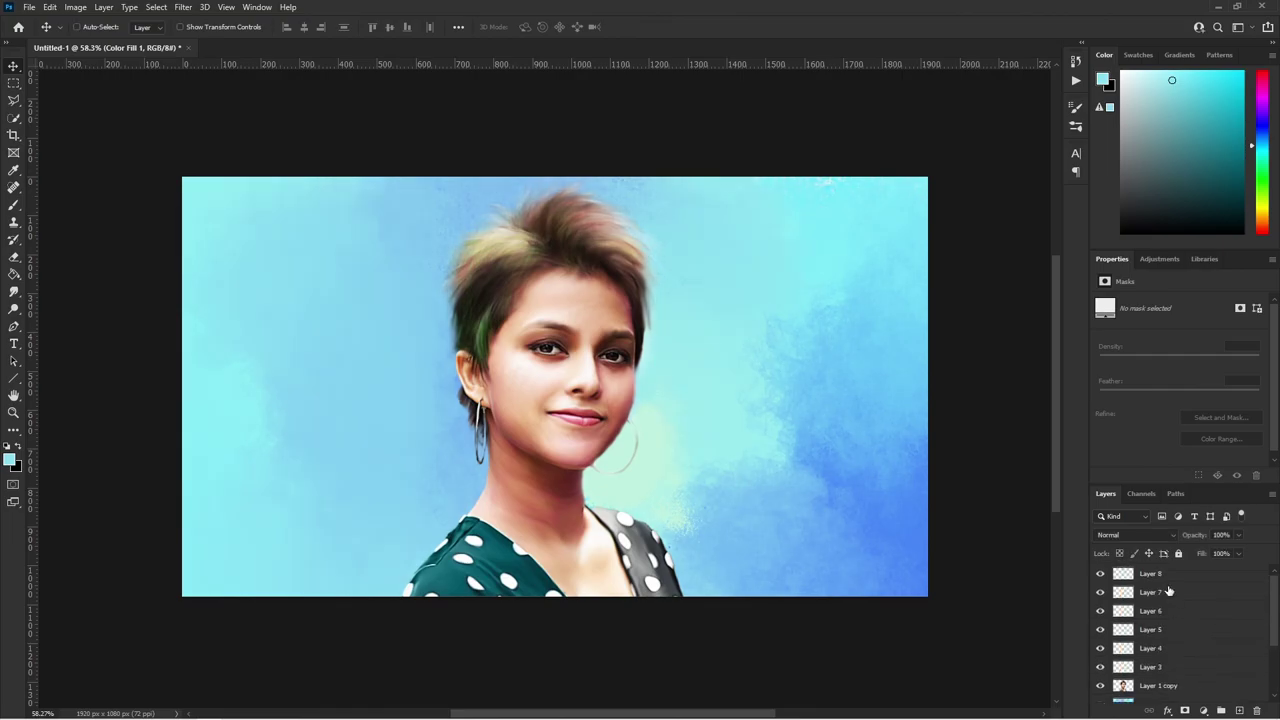